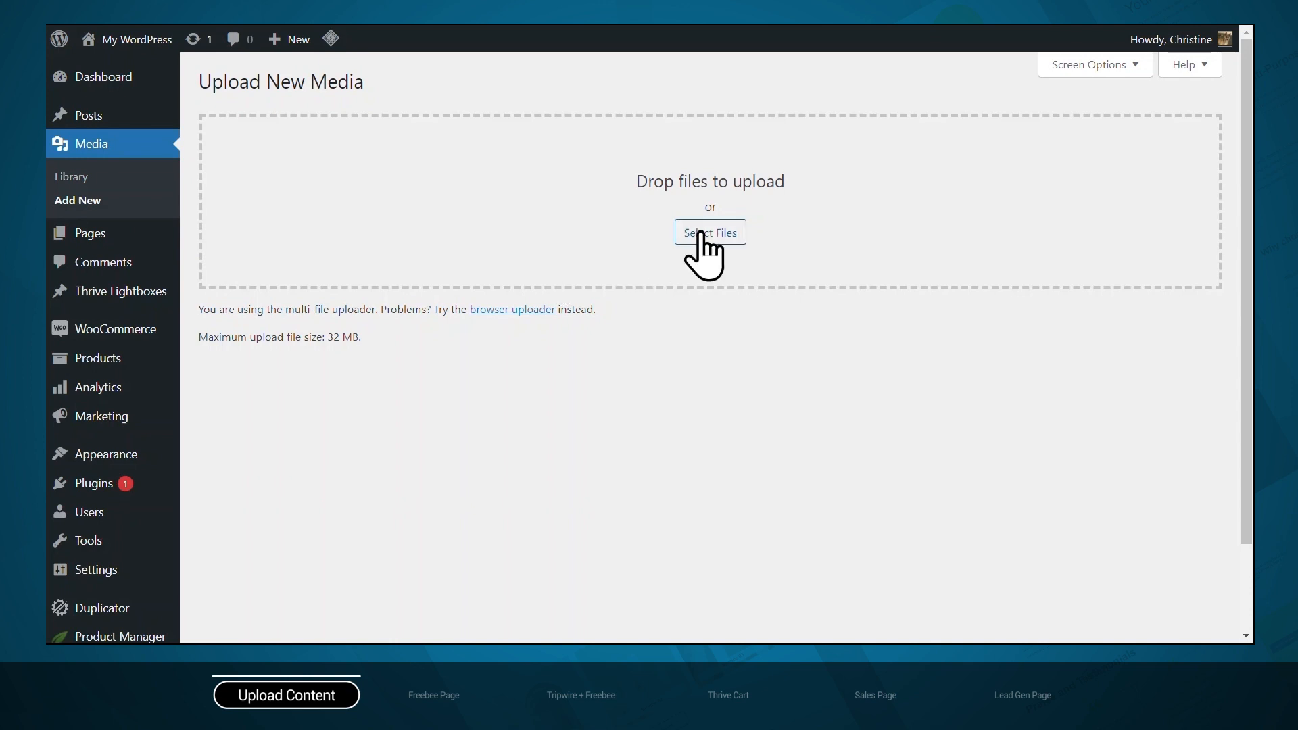
# Upload example lead magnet.pdf and example e-book.pdf to the media library and copy the lead magnet's URL
pyautogui.click(706, 232)
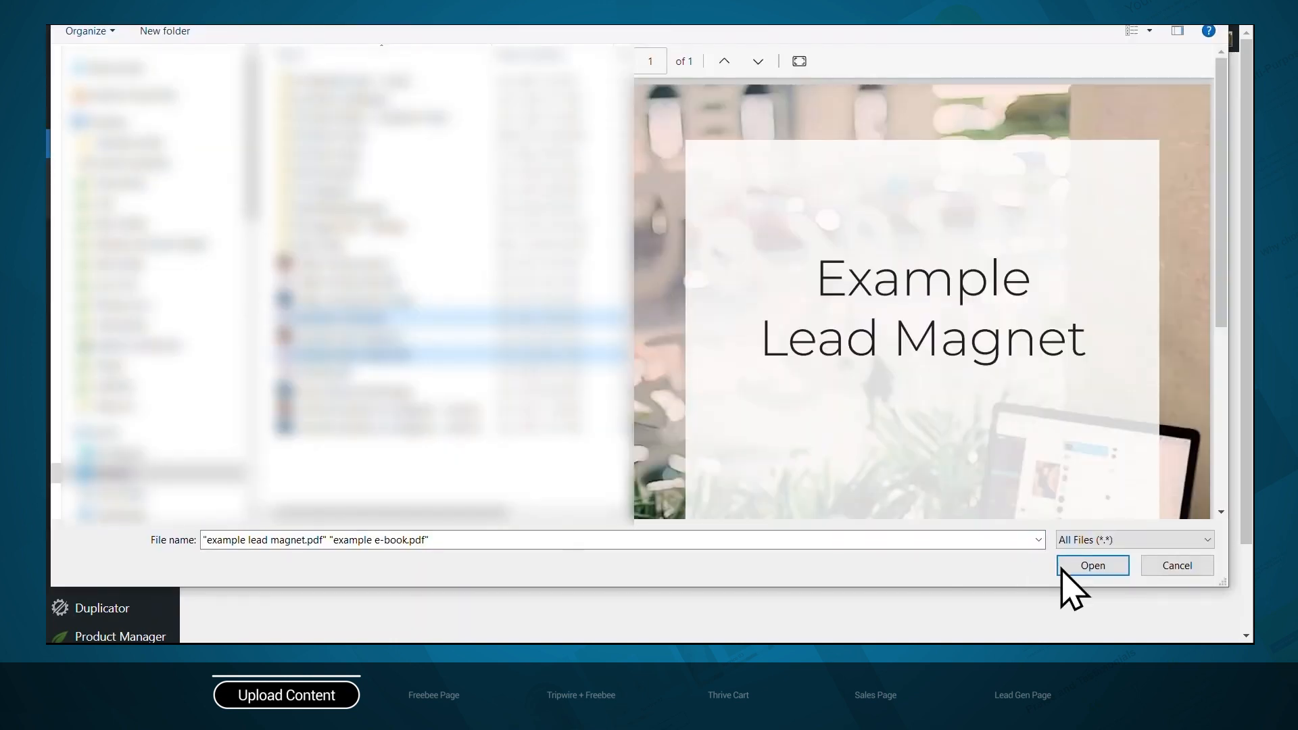
pyautogui.click(1093, 566)
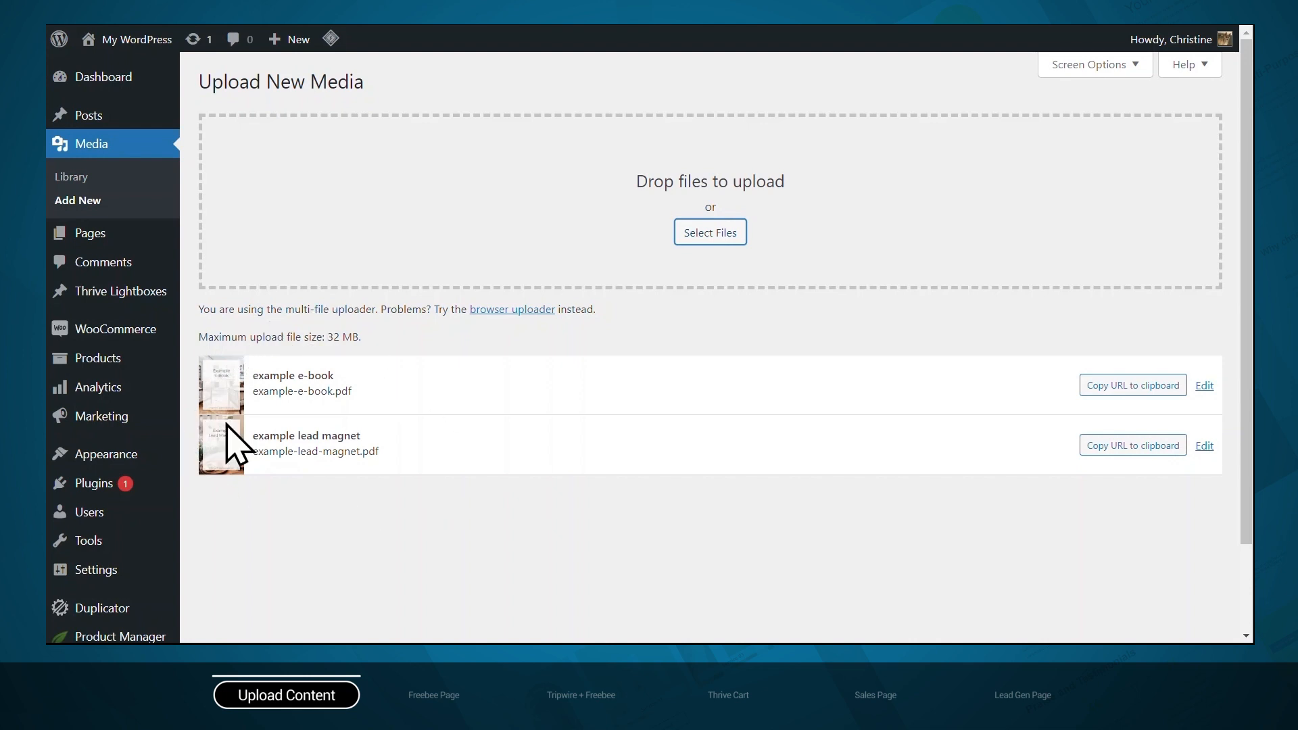
pyautogui.click(1119, 447)
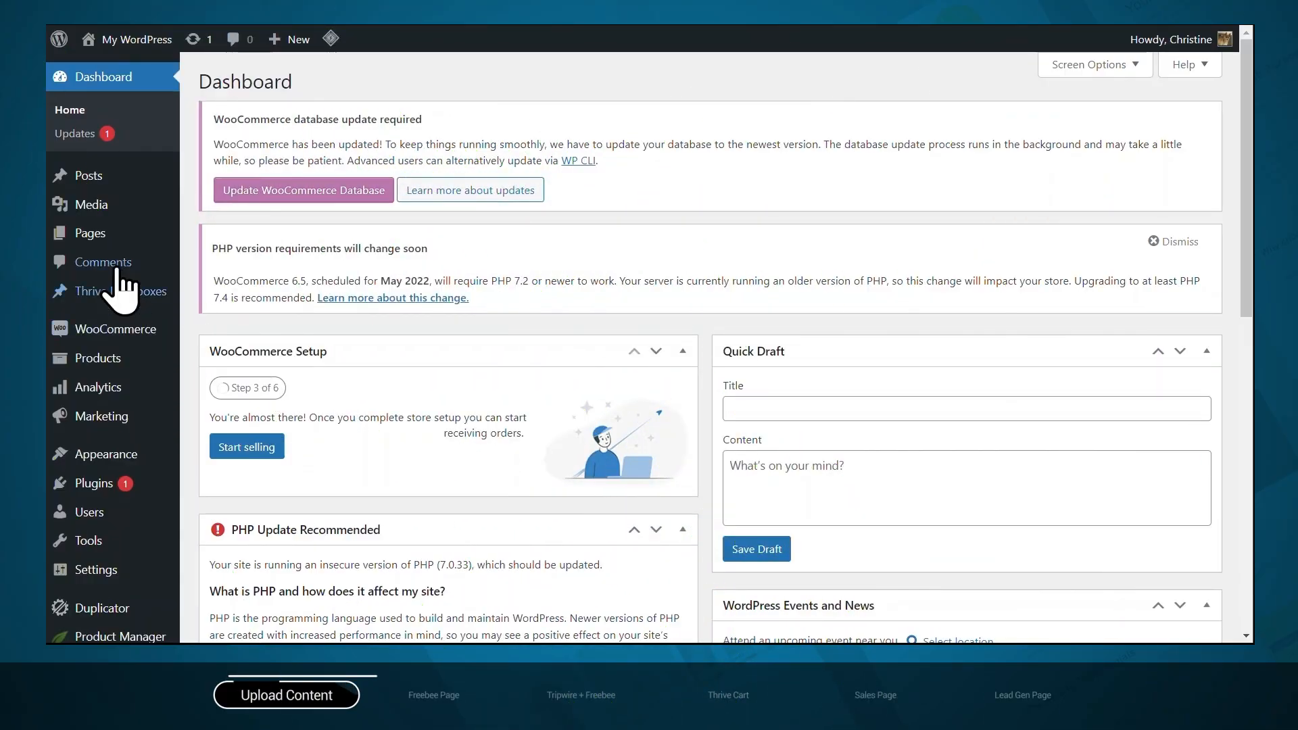
# Create a new page titled "Tripwire Thank You without Tripwire Offer" and publish it
pyautogui.moveTo(102, 232)
pyautogui.click(215, 260)
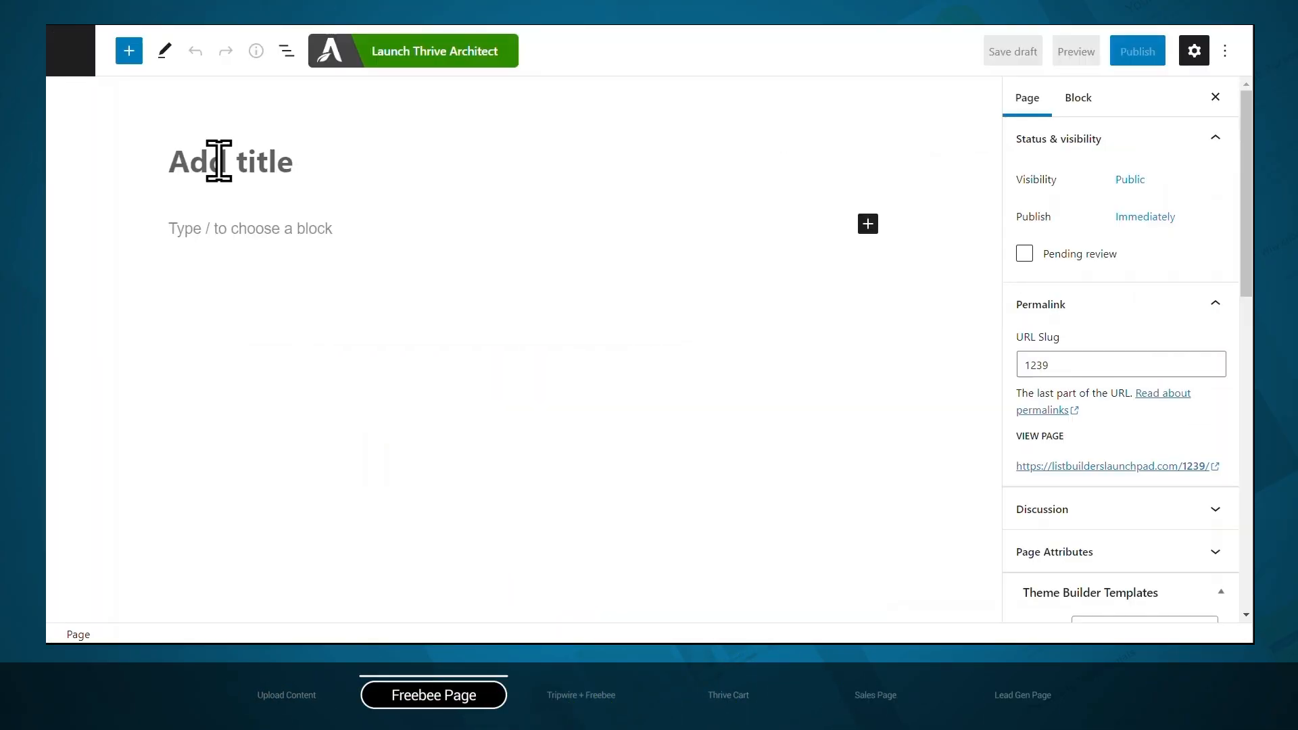
pyautogui.write('Tripwire Thank You without Tripwire Offer')
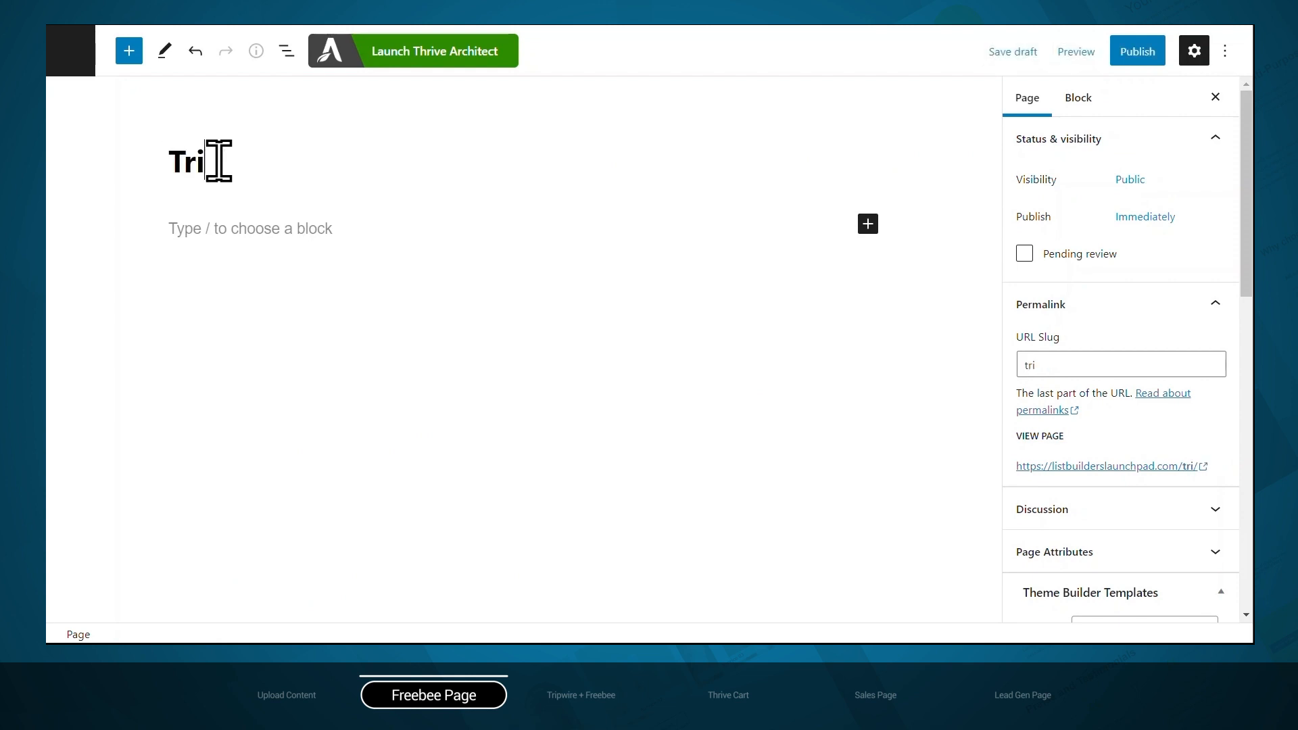
pyautogui.click(1128, 58)
pyautogui.click(1122, 60)
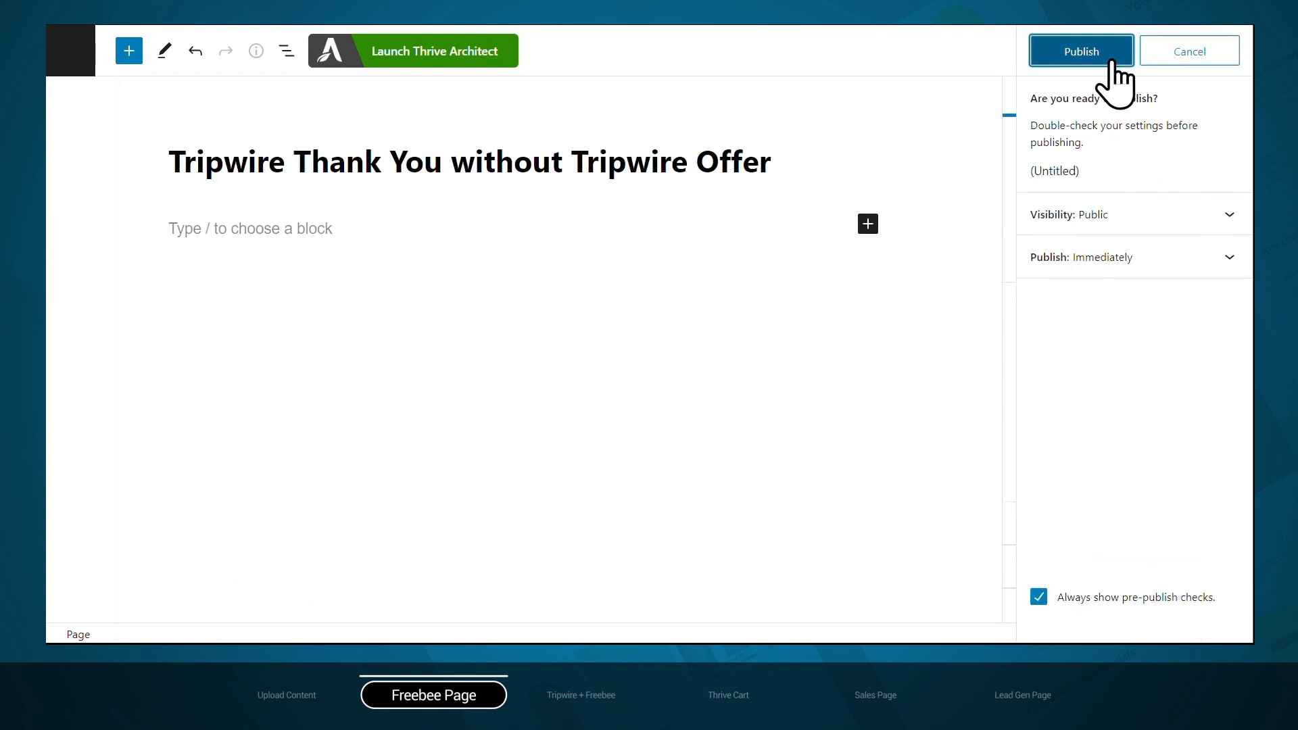
# Launch Thrive Architect for the page, choose a pre-built landing page and browse the smart landing page library
pyautogui.click(431, 57)
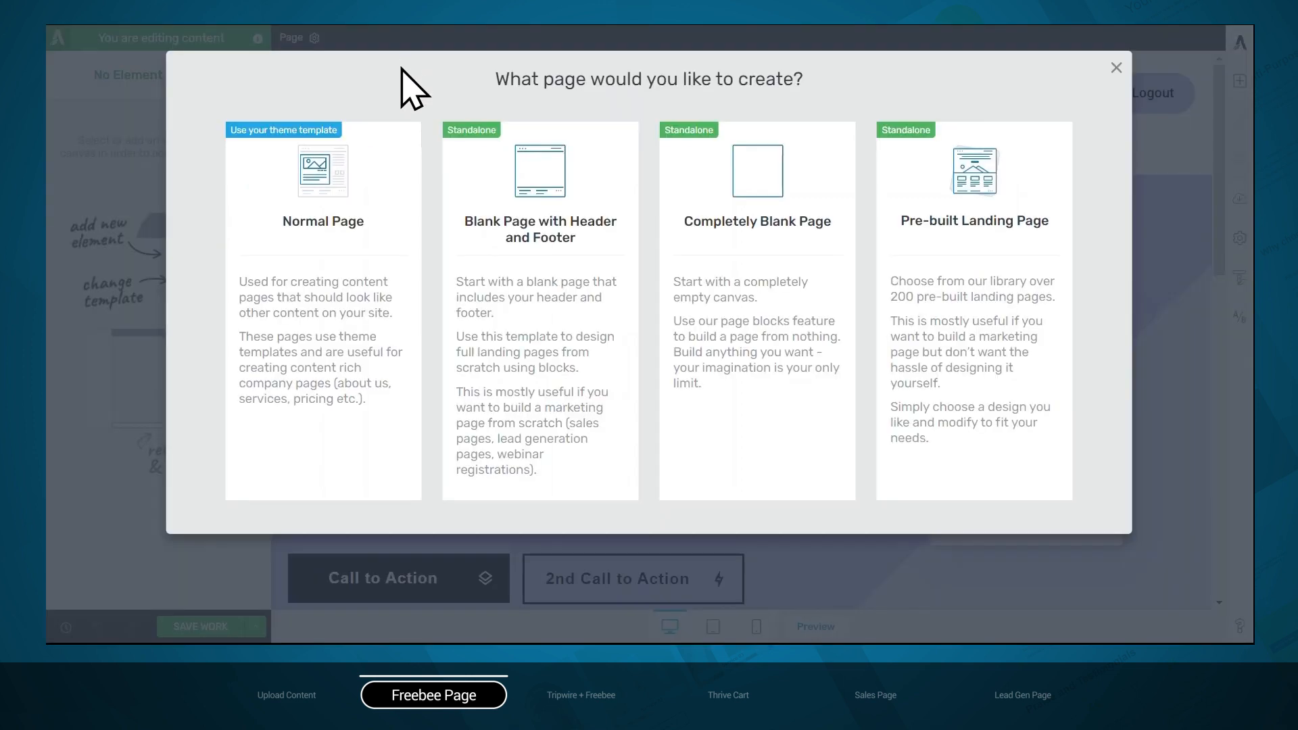
pyautogui.click(937, 313)
pyautogui.scroll(-6, 1020, 177)
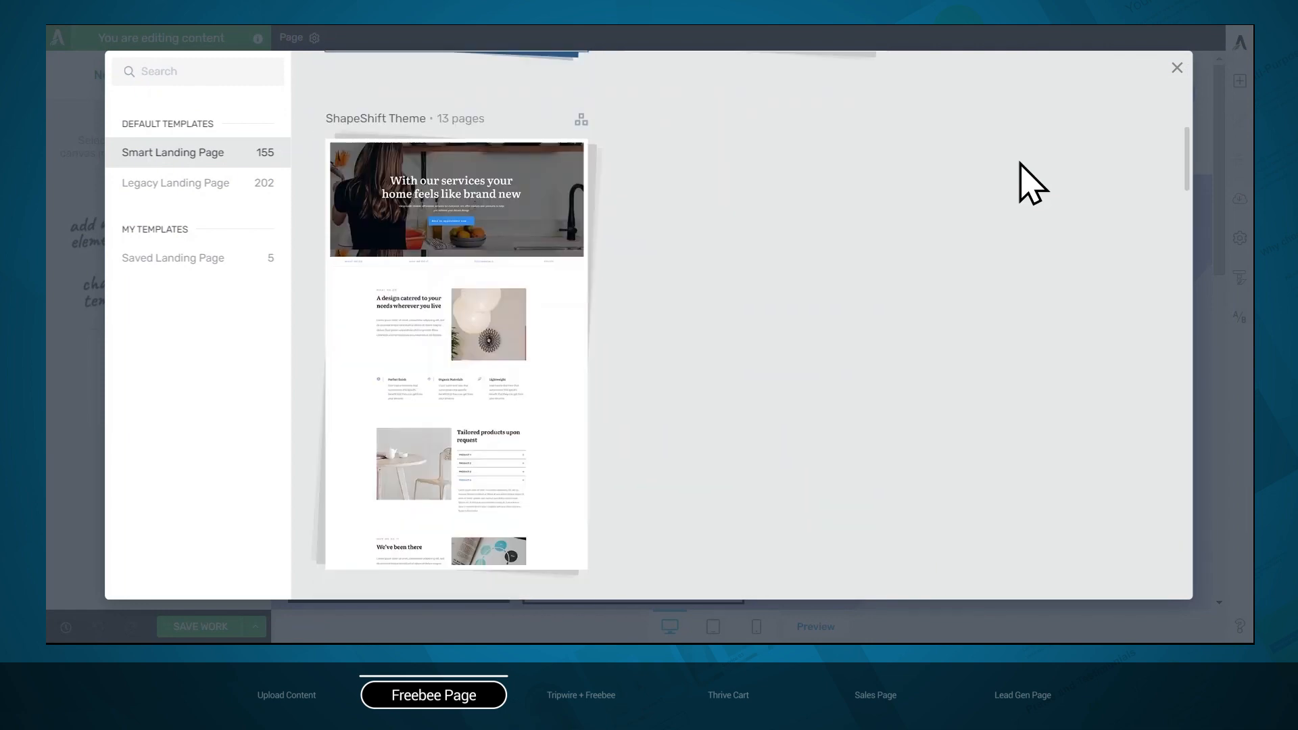
pyautogui.scroll(-15, 1020, 164)
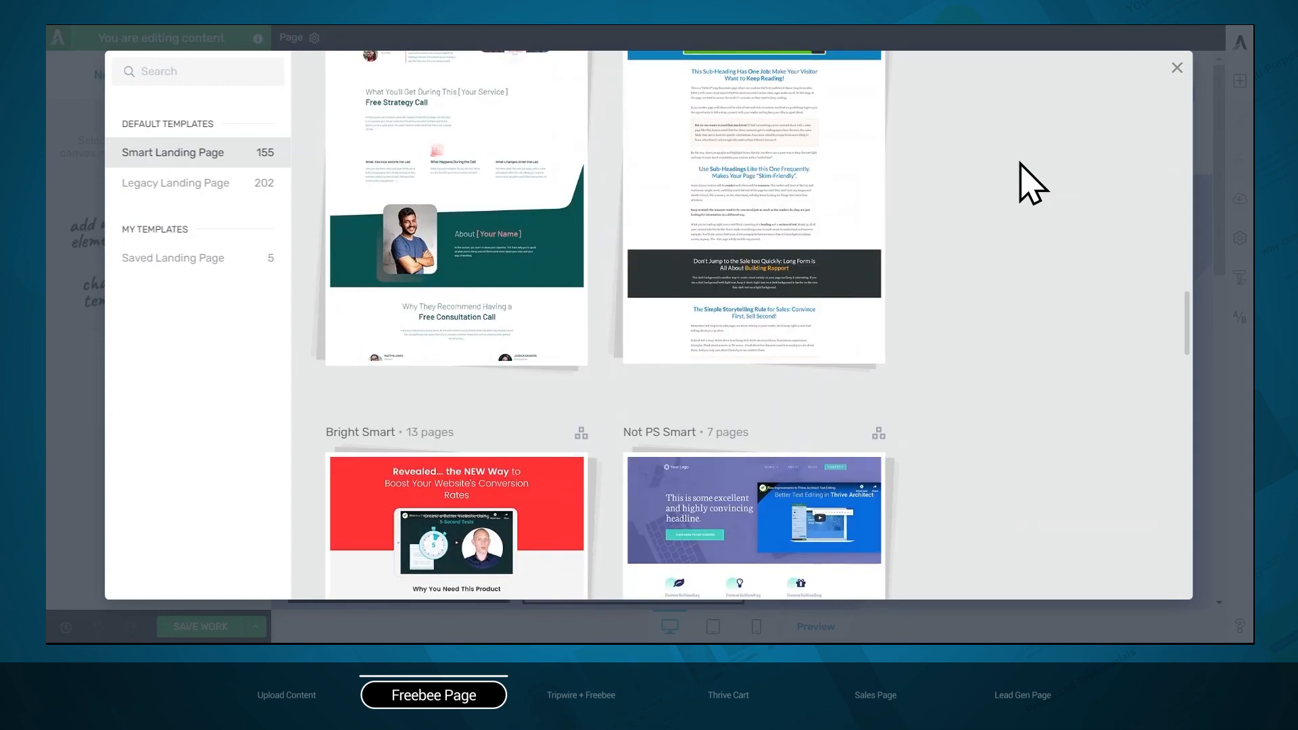
pyautogui.scroll(20, 1021, 165)
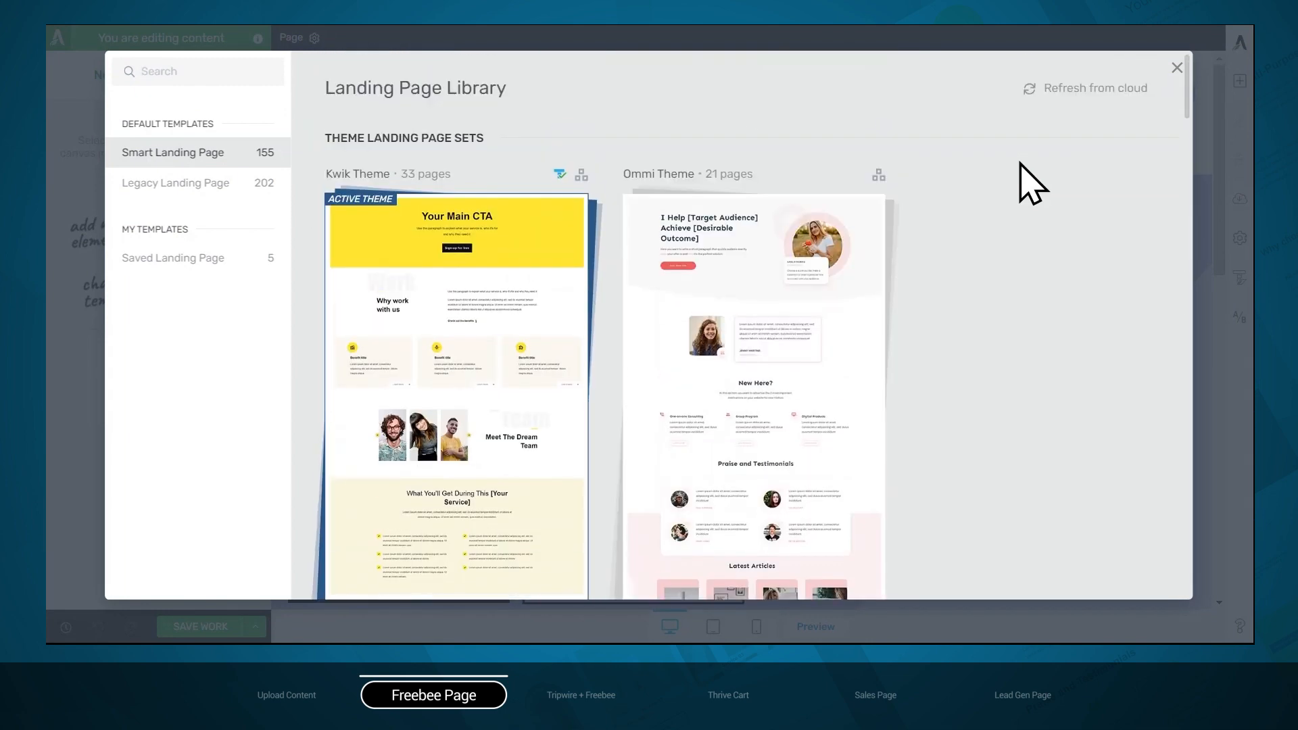
# Apply the Thank You / Download page template from the Ommi Theme set
pyautogui.click(740, 265)
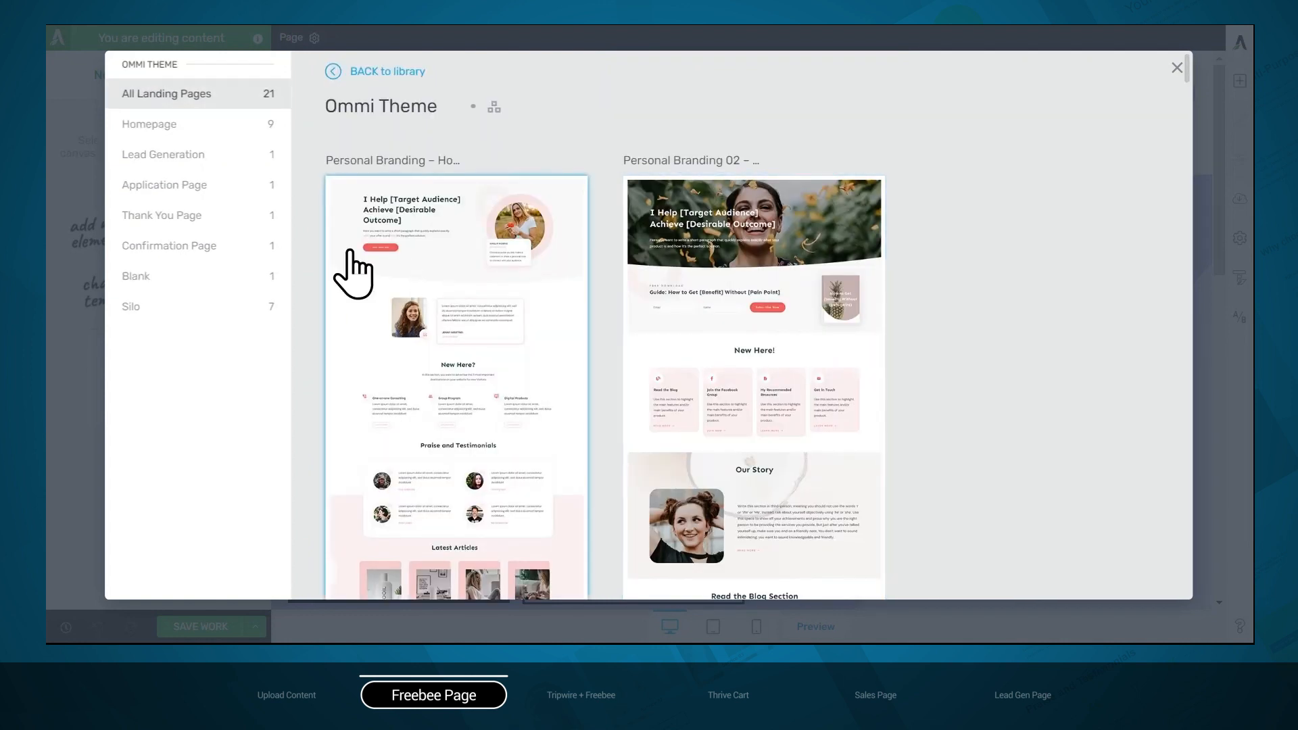
pyautogui.click(211, 218)
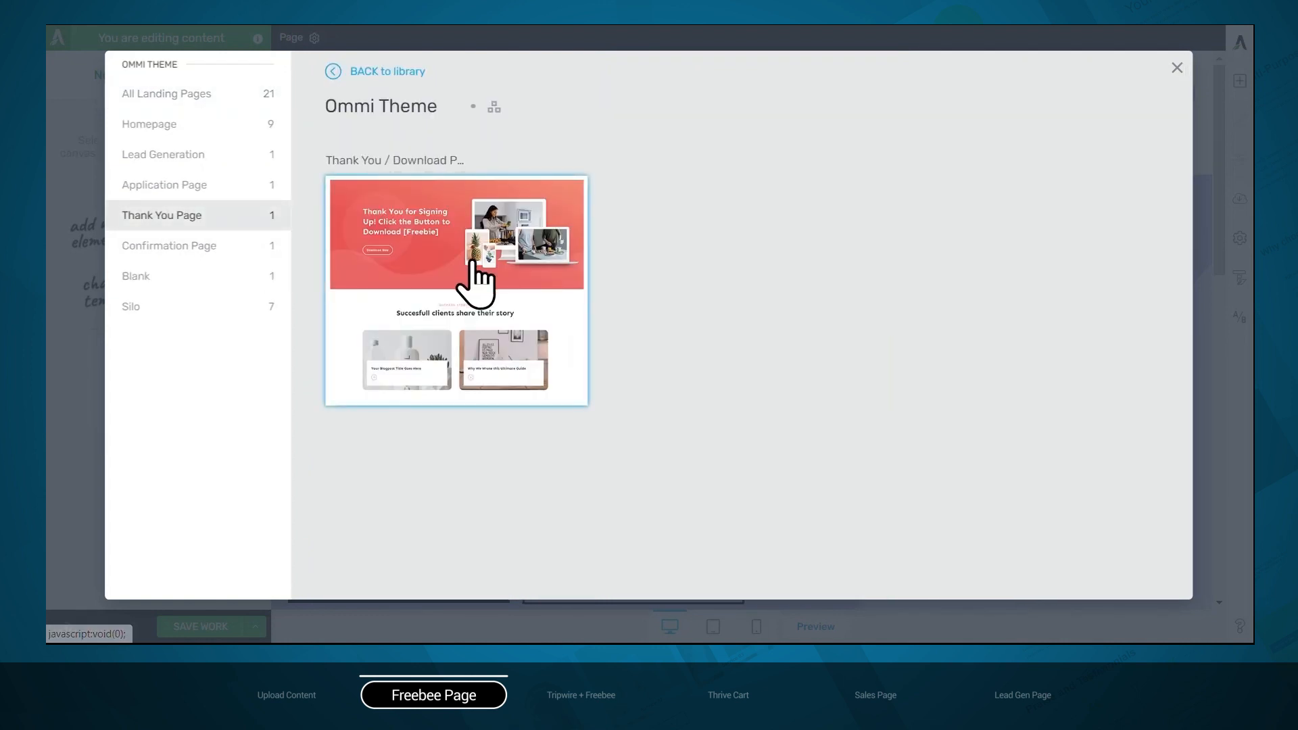
pyautogui.click(477, 284)
pyautogui.click(1046, 583)
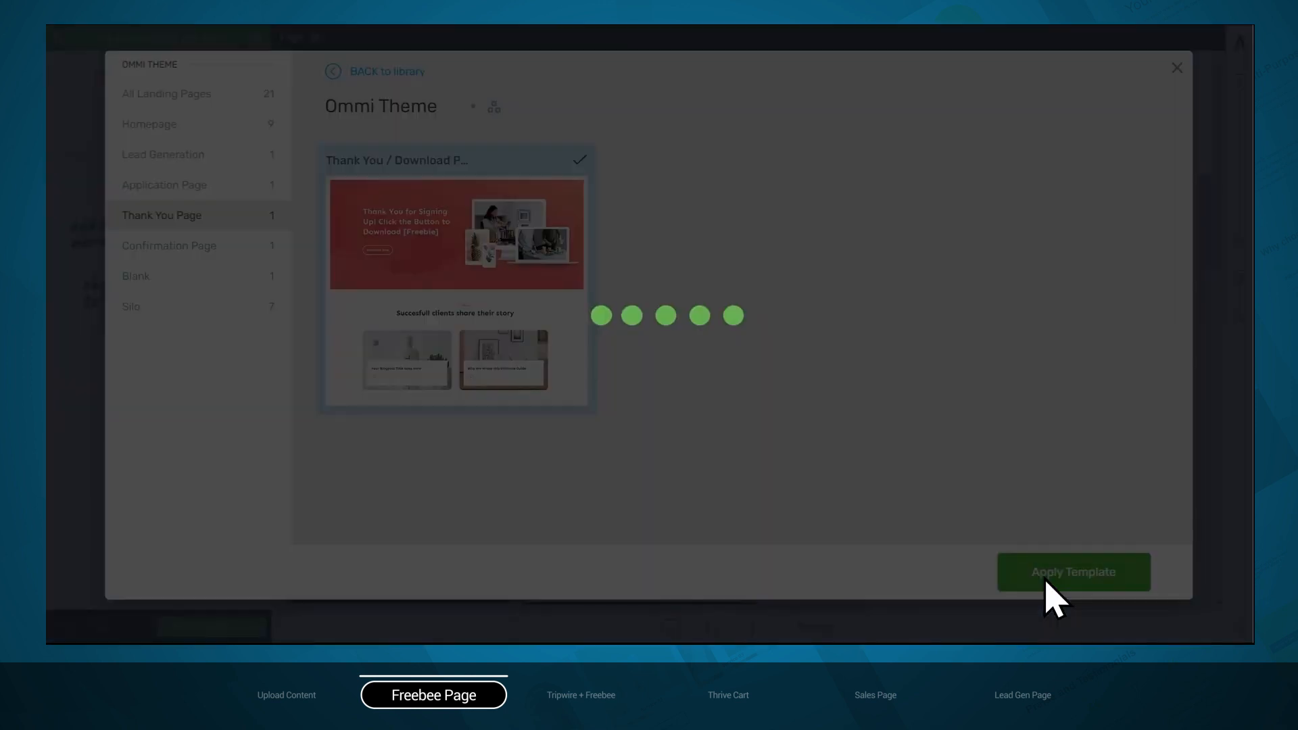
# Link the Download Now button to the copied lead magnet URL and make it open in a new tab
pyautogui.scroll(-3, 1056, 598)
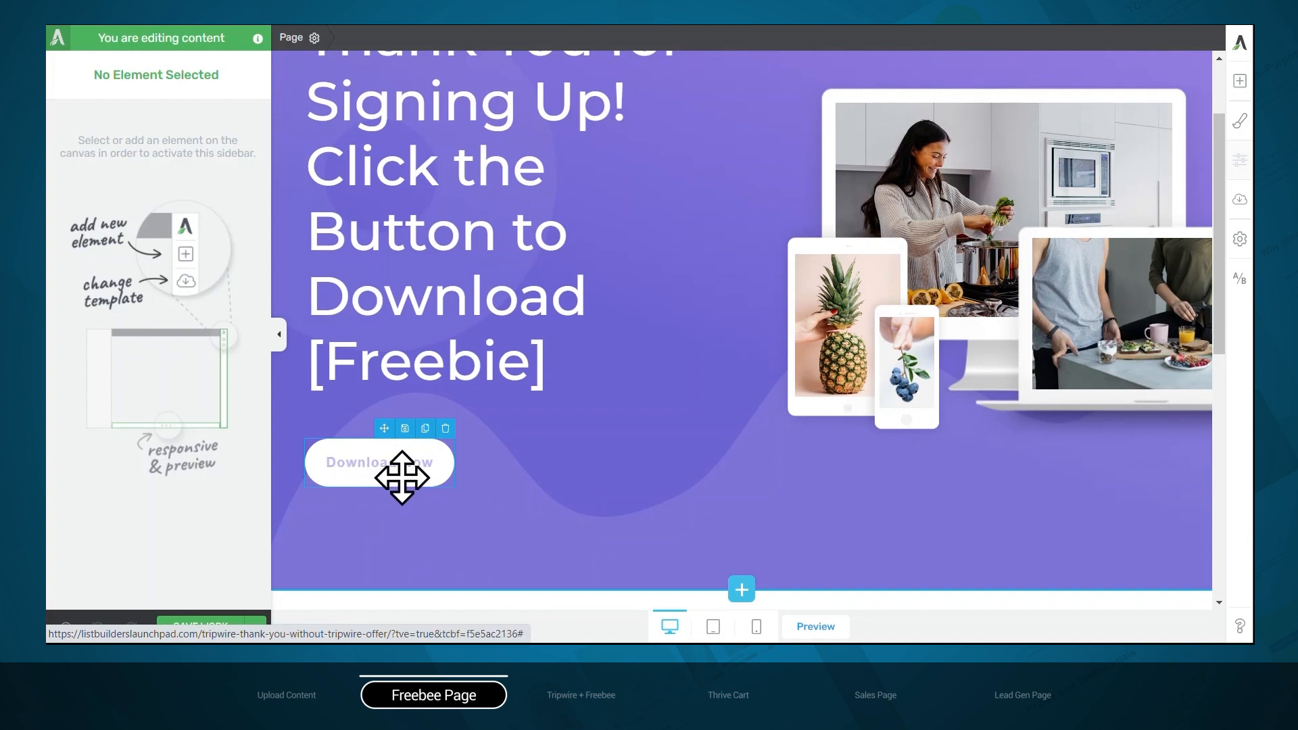
pyautogui.click(364, 468)
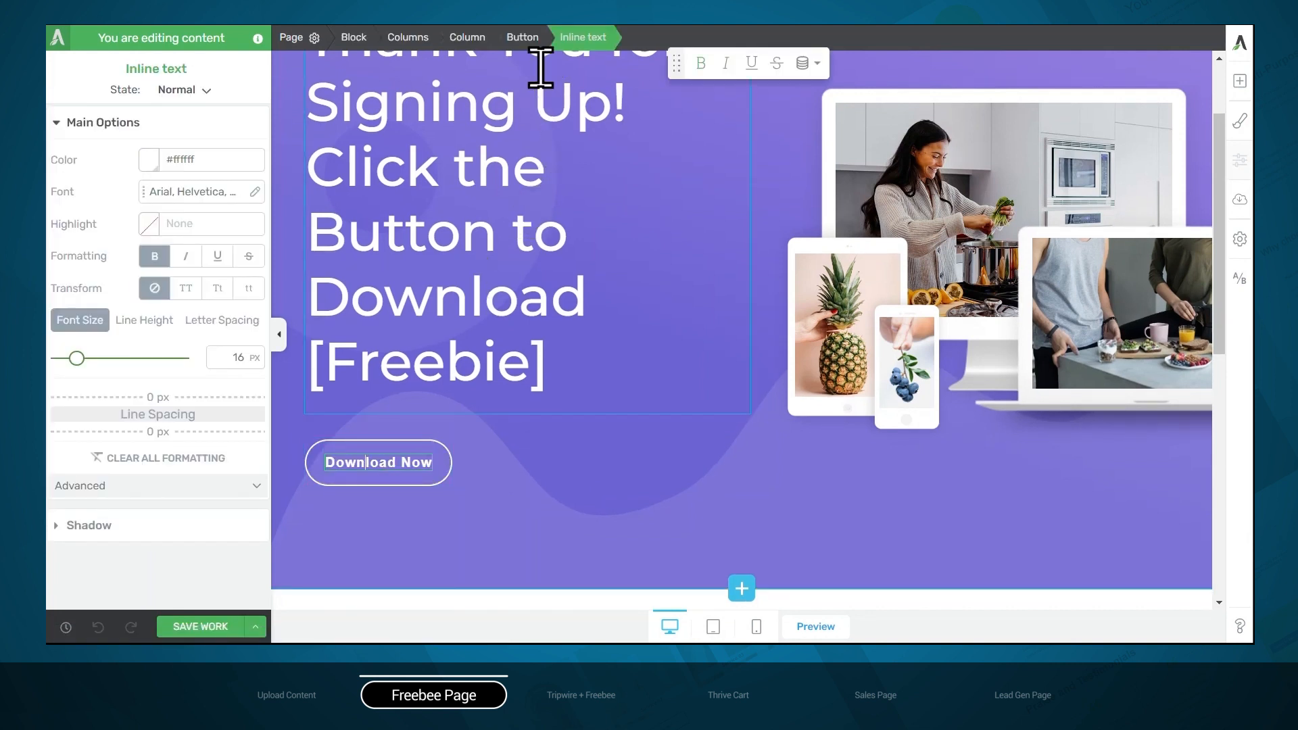
pyautogui.click(523, 38)
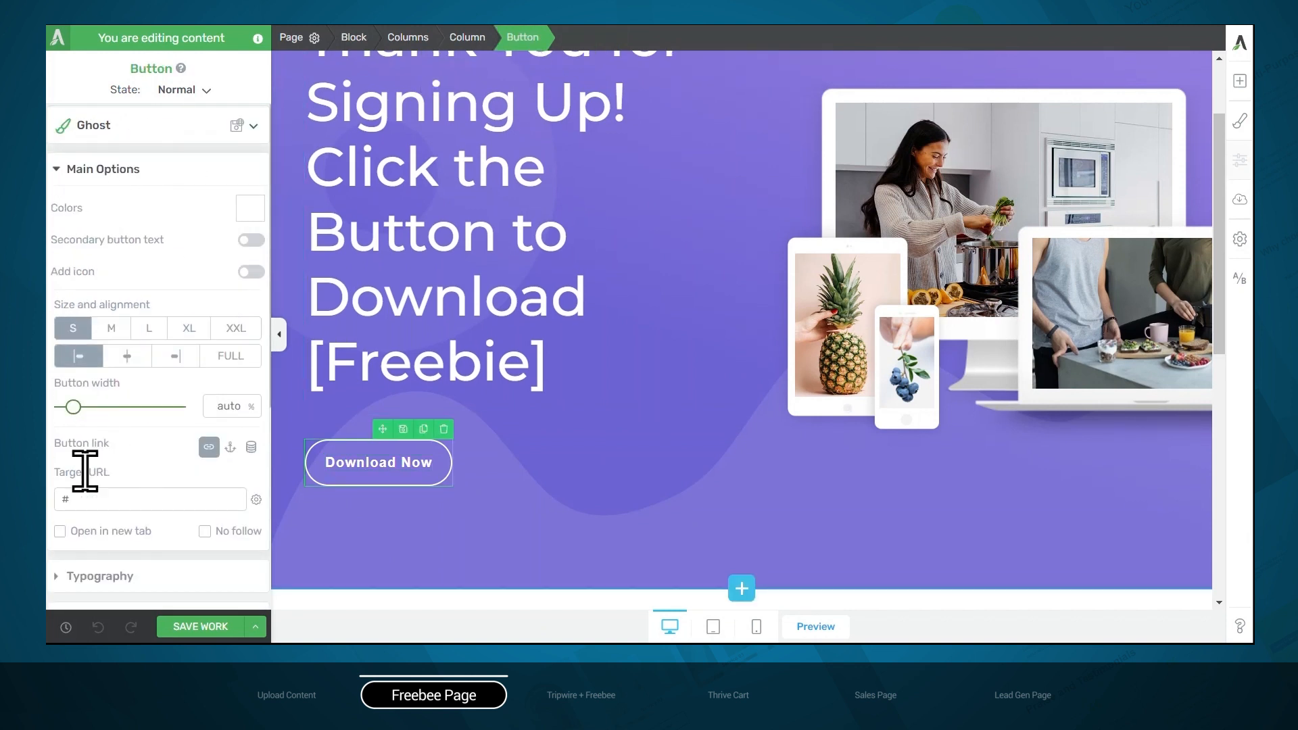
pyautogui.click(94, 499)
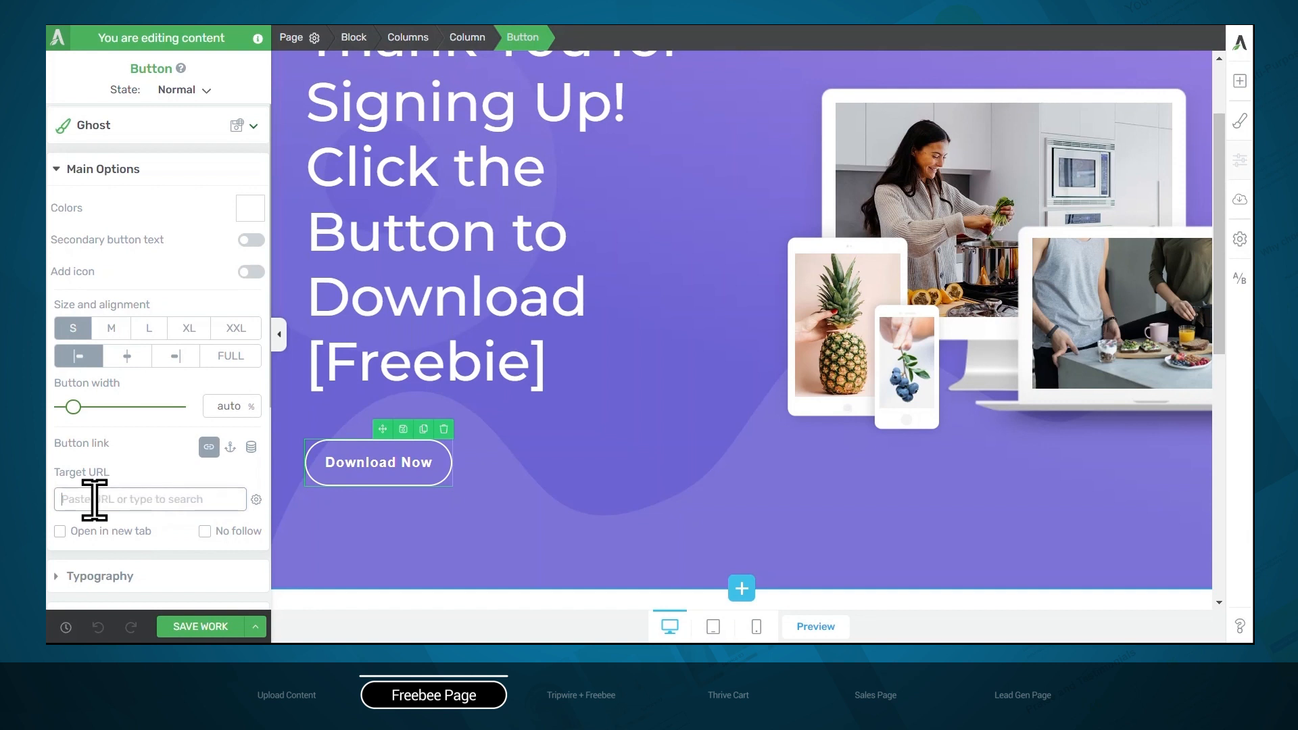
pyautogui.click(149, 470)
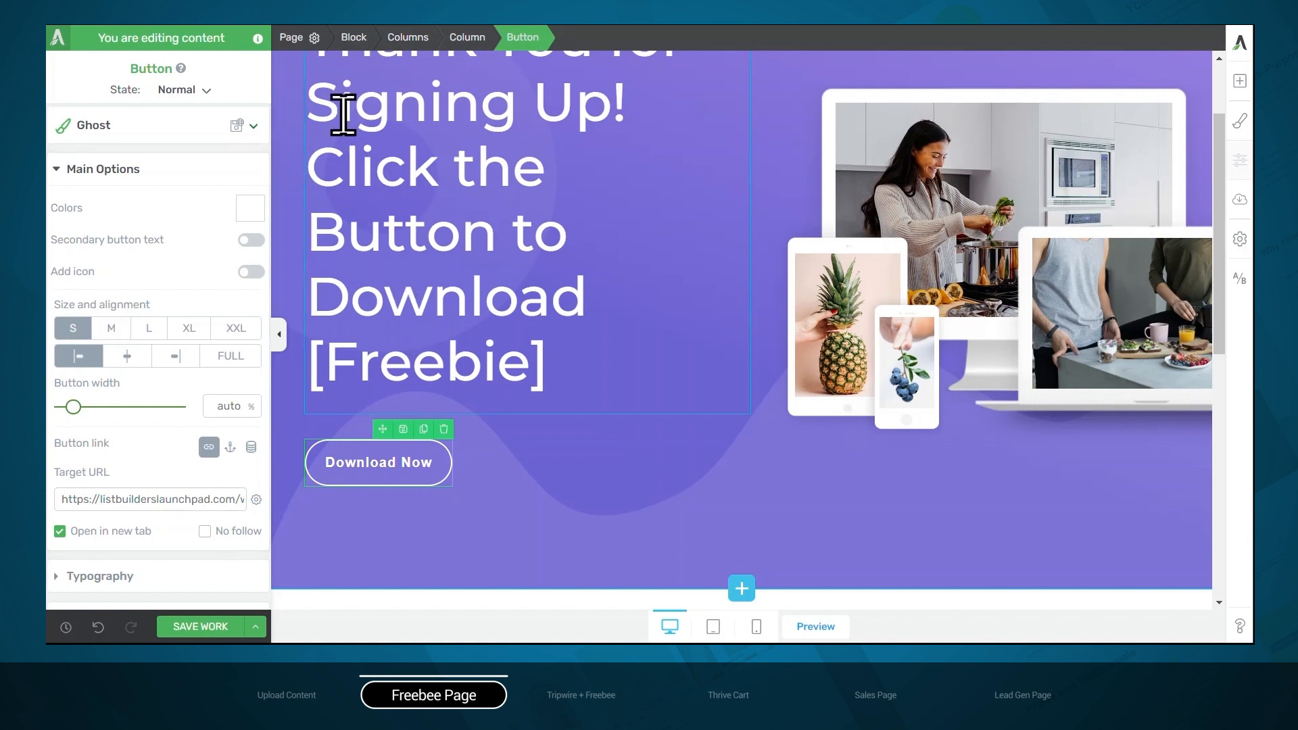
# Open the landing page typography editor and examine the font options for Heading 2 and for all headings
pyautogui.click(308, 38)
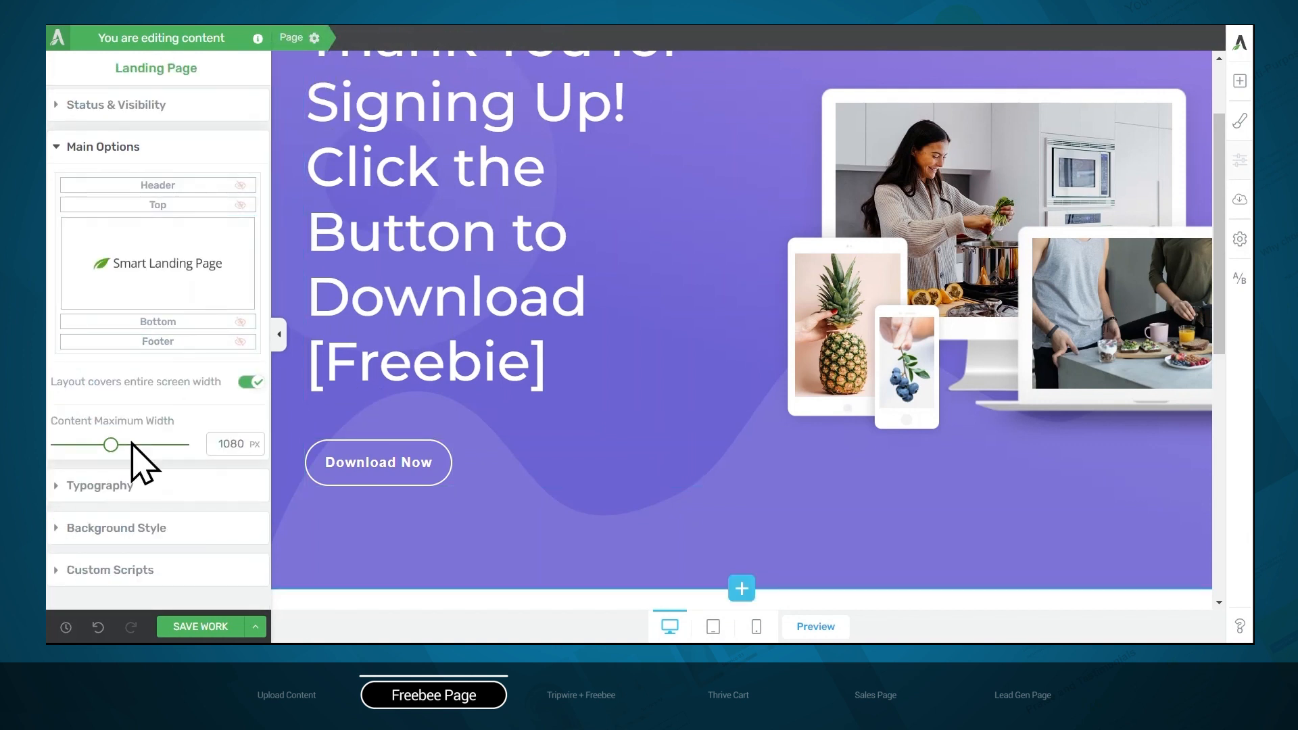
pyautogui.click(113, 495)
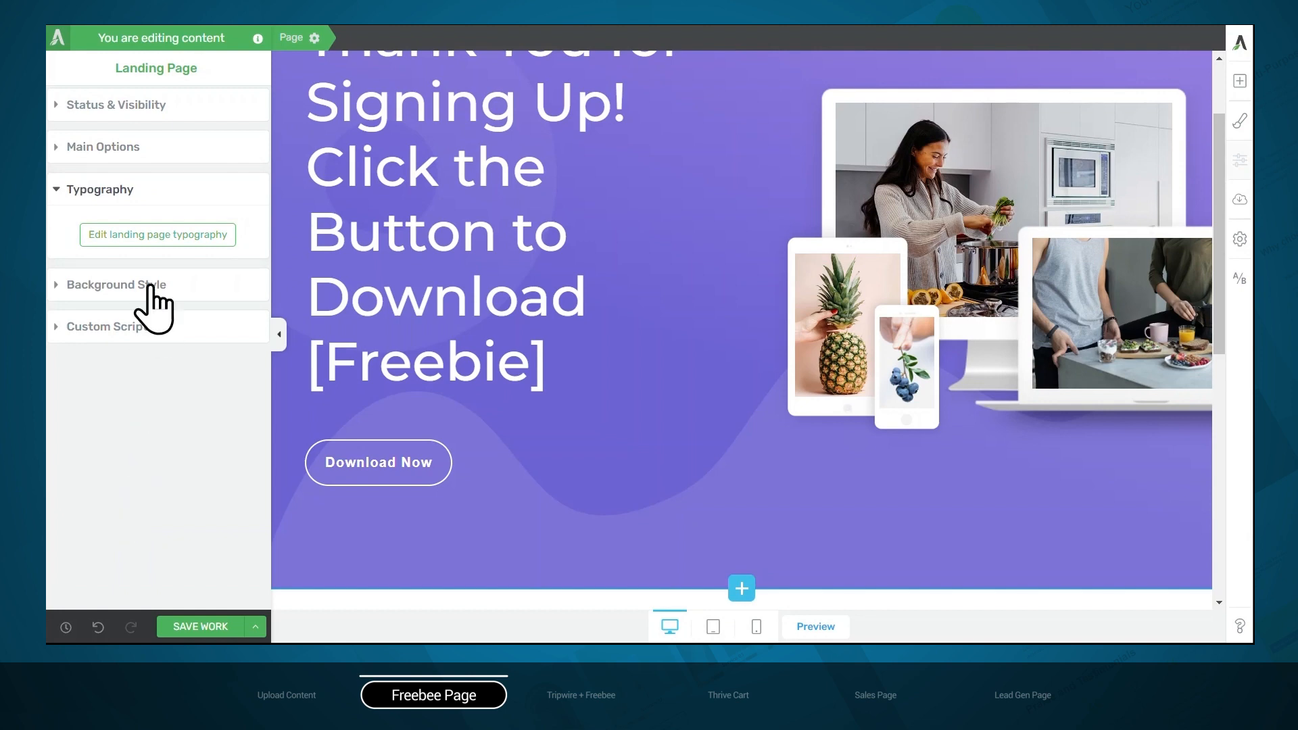
pyautogui.click(145, 237)
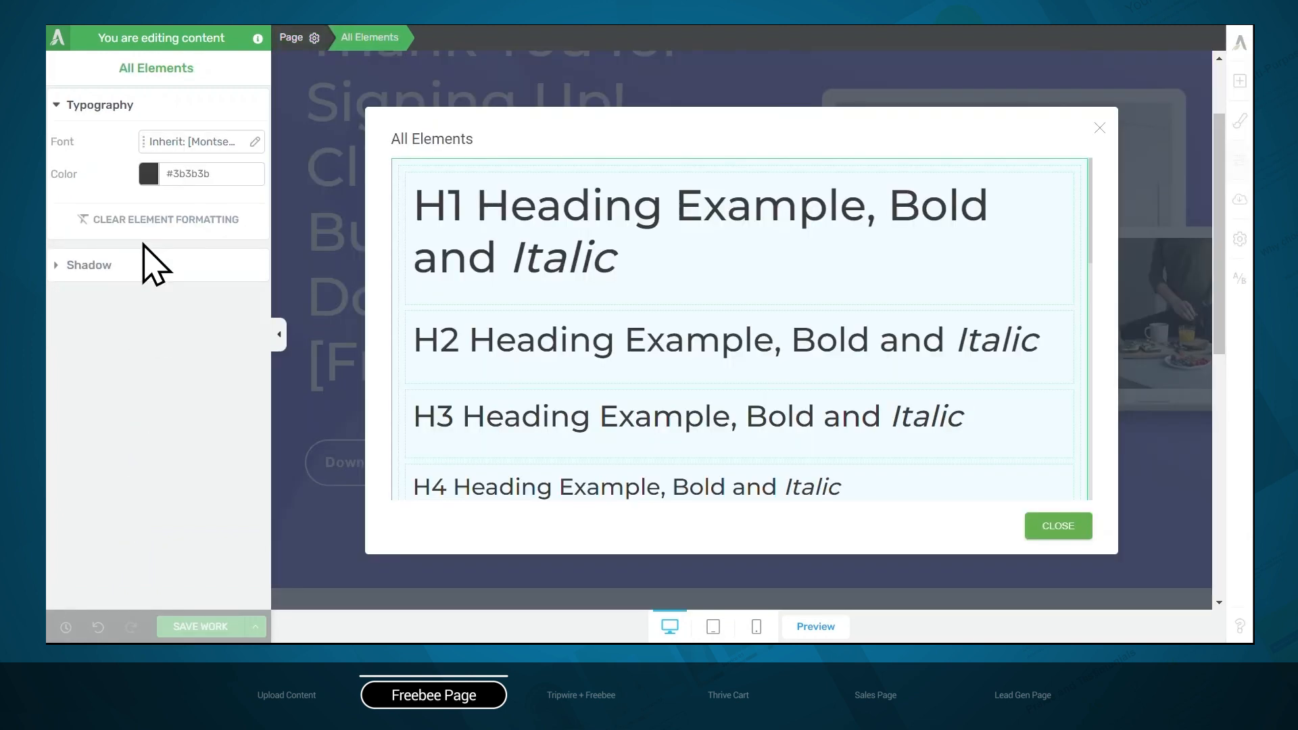
pyautogui.click(526, 267)
pyautogui.click(567, 376)
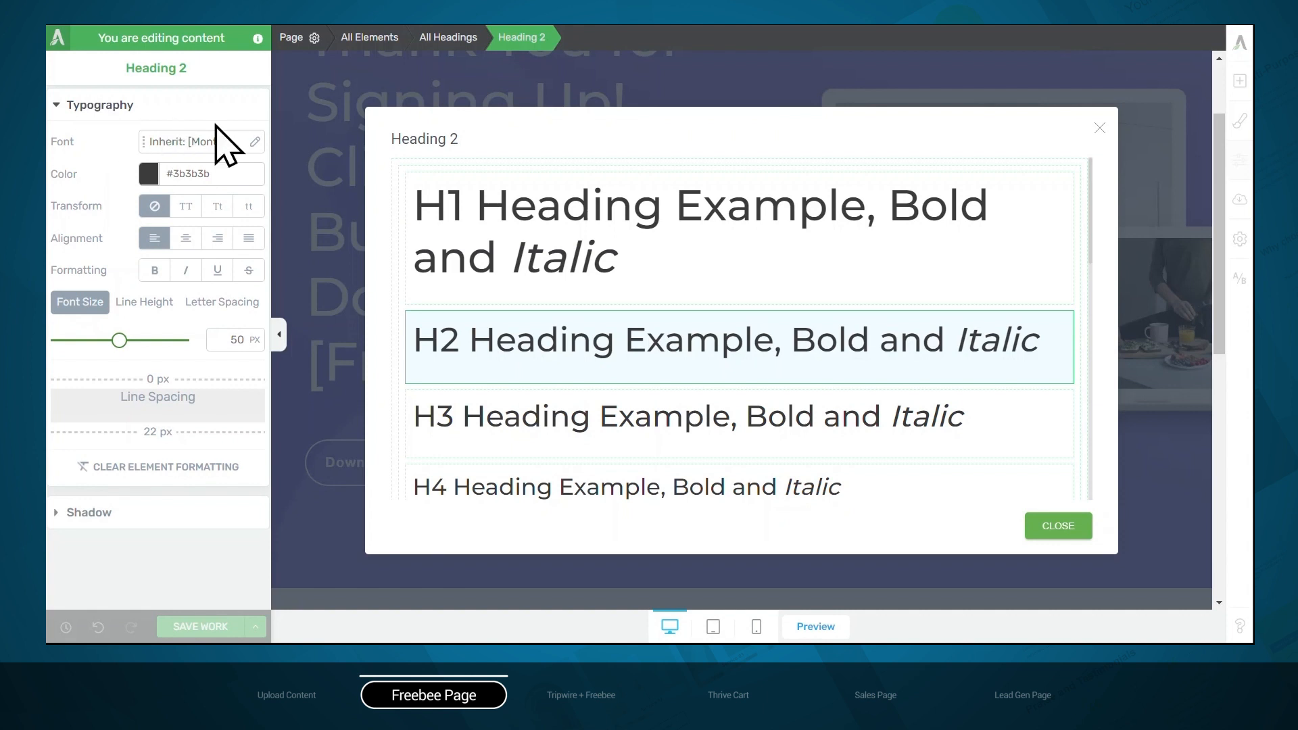
pyautogui.click(432, 169)
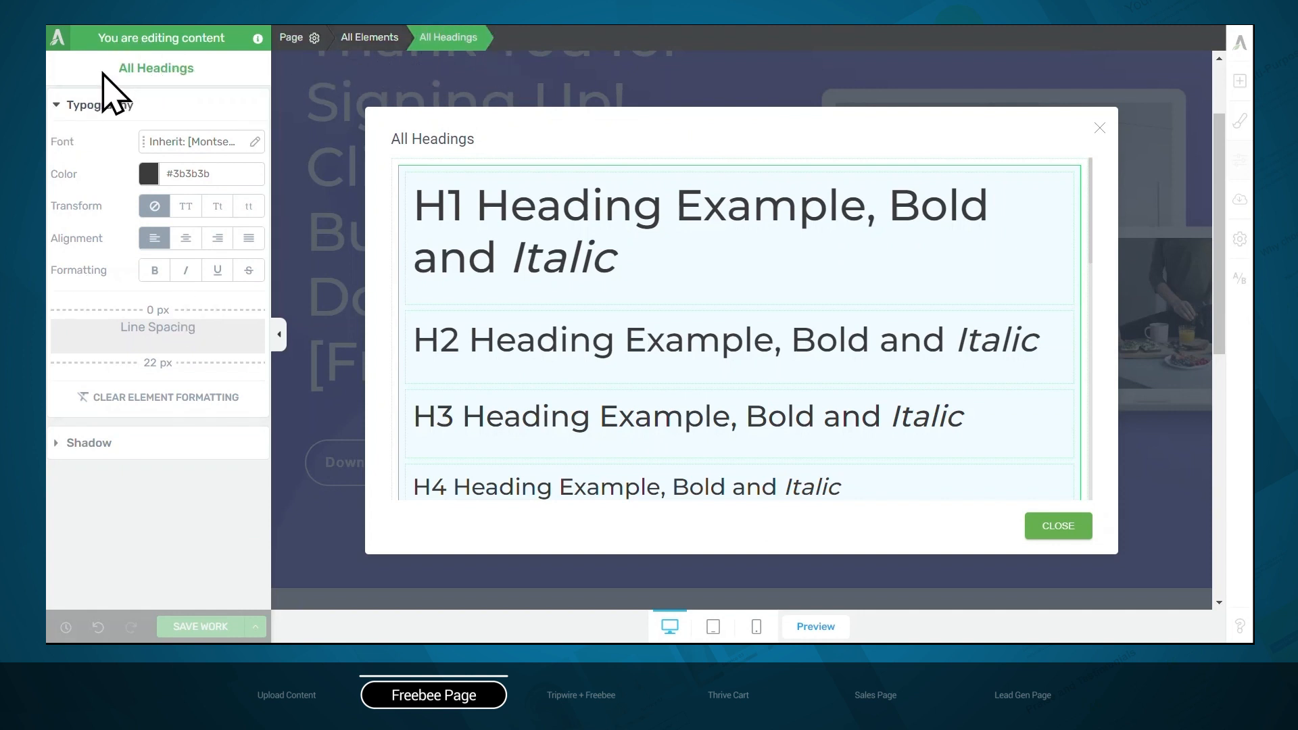
# Examine the typography options for all texts and for all elements, and close the typography editor
pyautogui.scroll(-8, 643, 331)
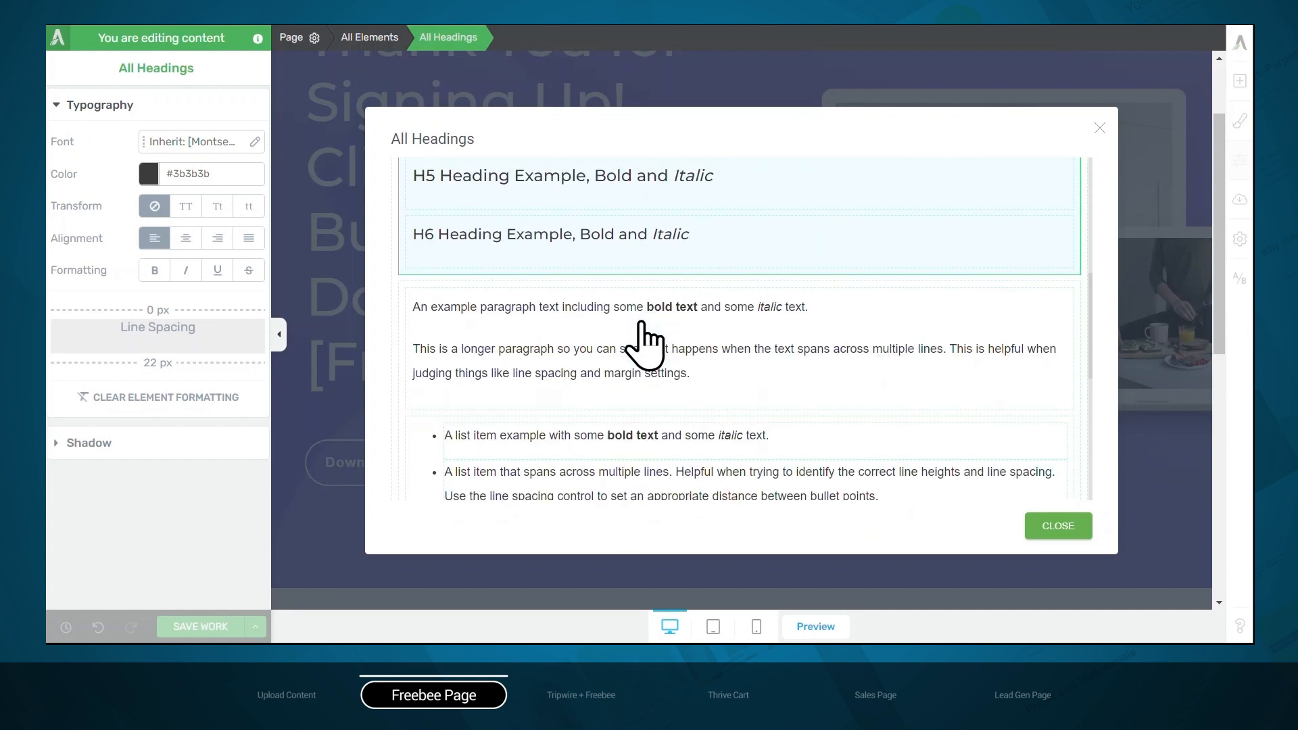
pyautogui.click(406, 249)
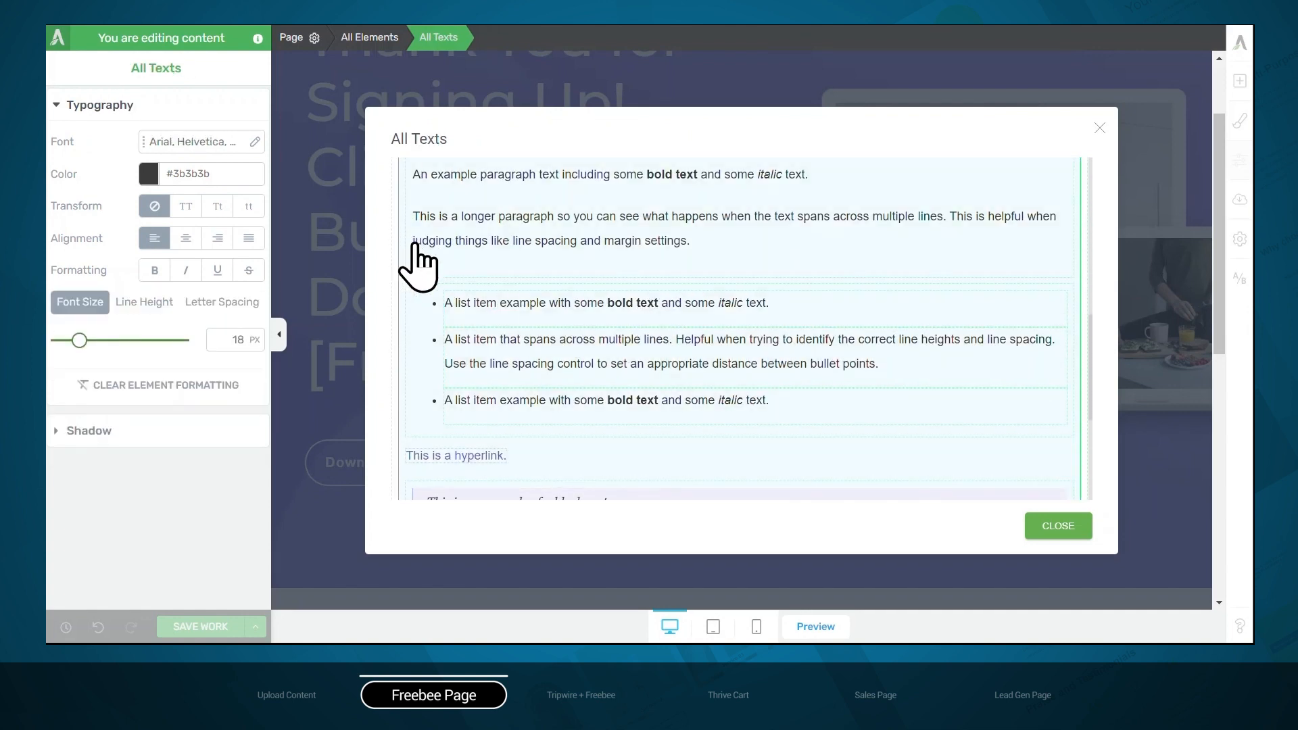
pyautogui.scroll(-8, 514, 365)
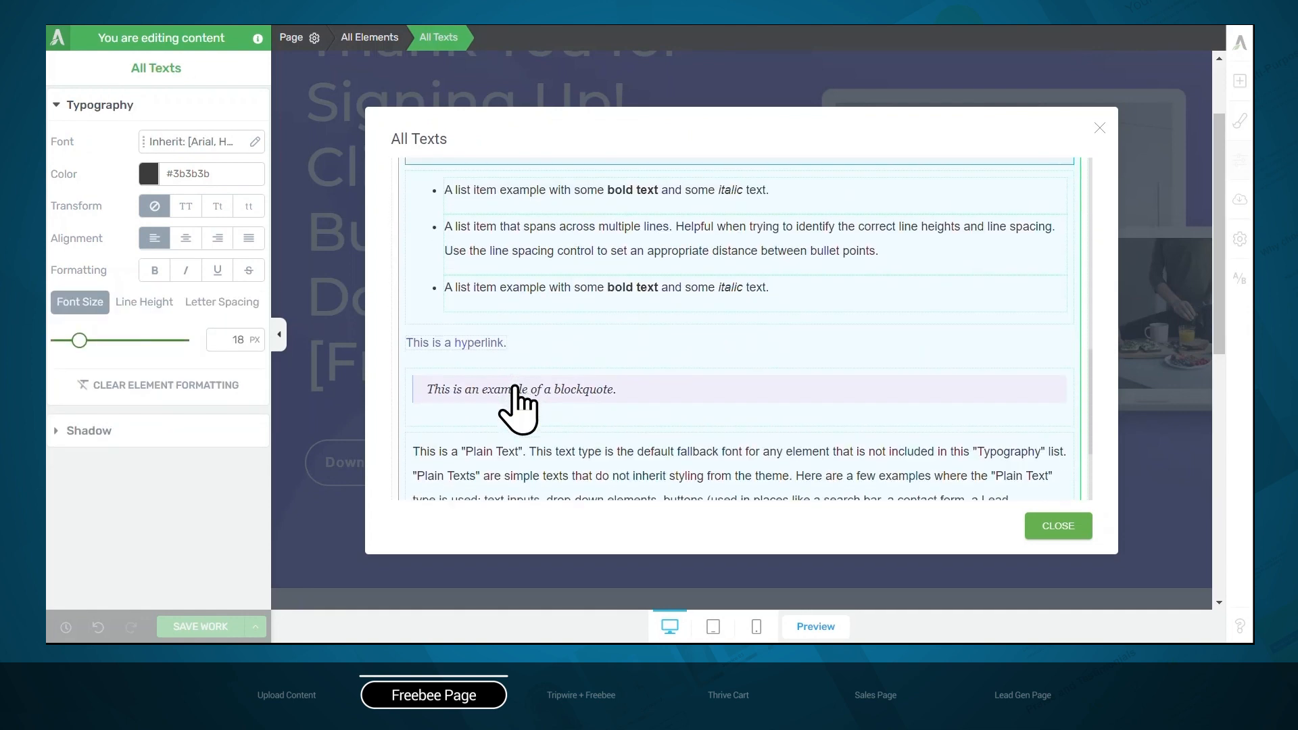
pyautogui.scroll(8, 517, 409)
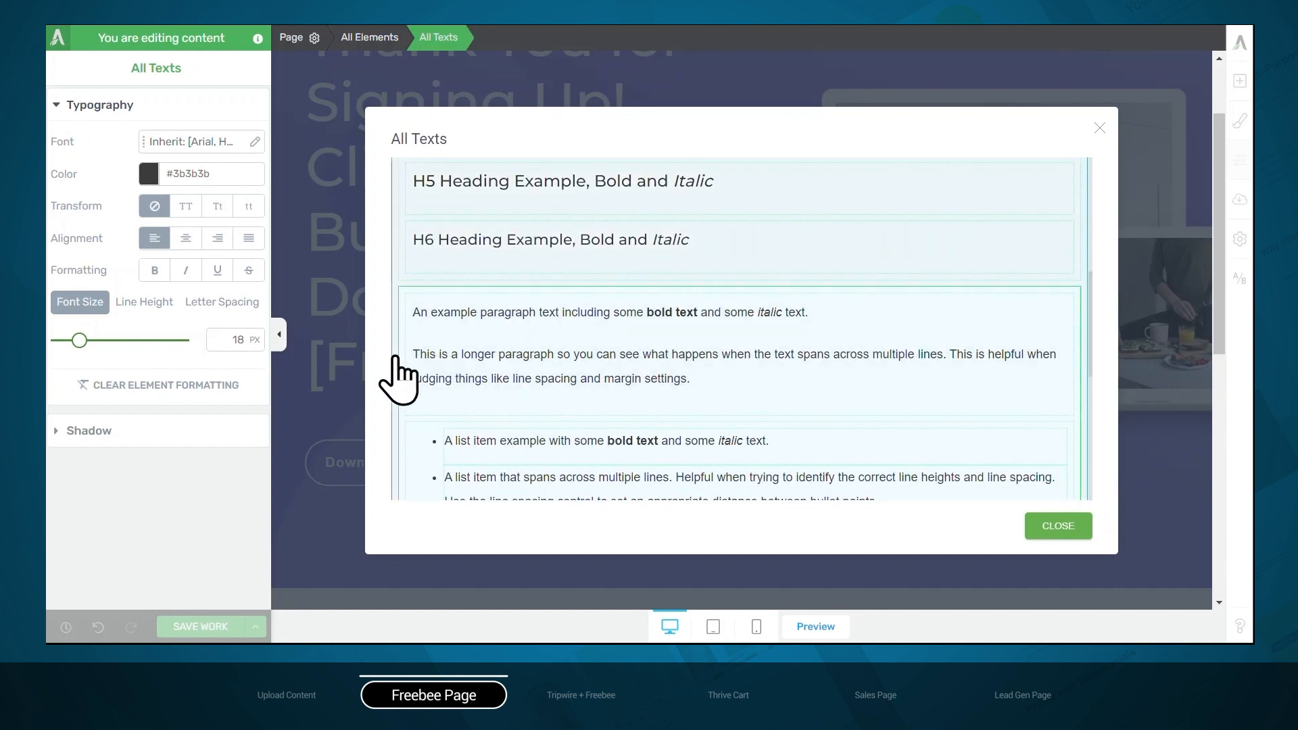
pyautogui.click(396, 357)
pyautogui.scroll(4, 428, 318)
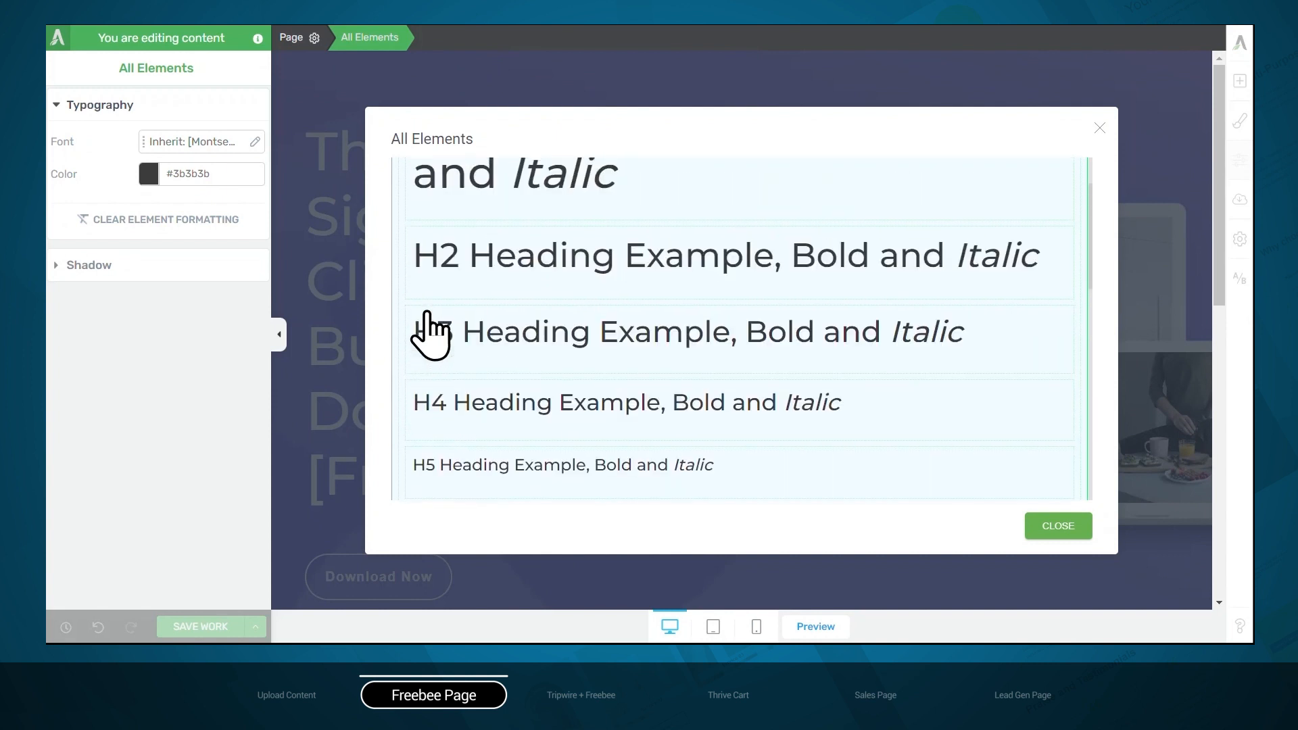
pyautogui.scroll(2, 427, 331)
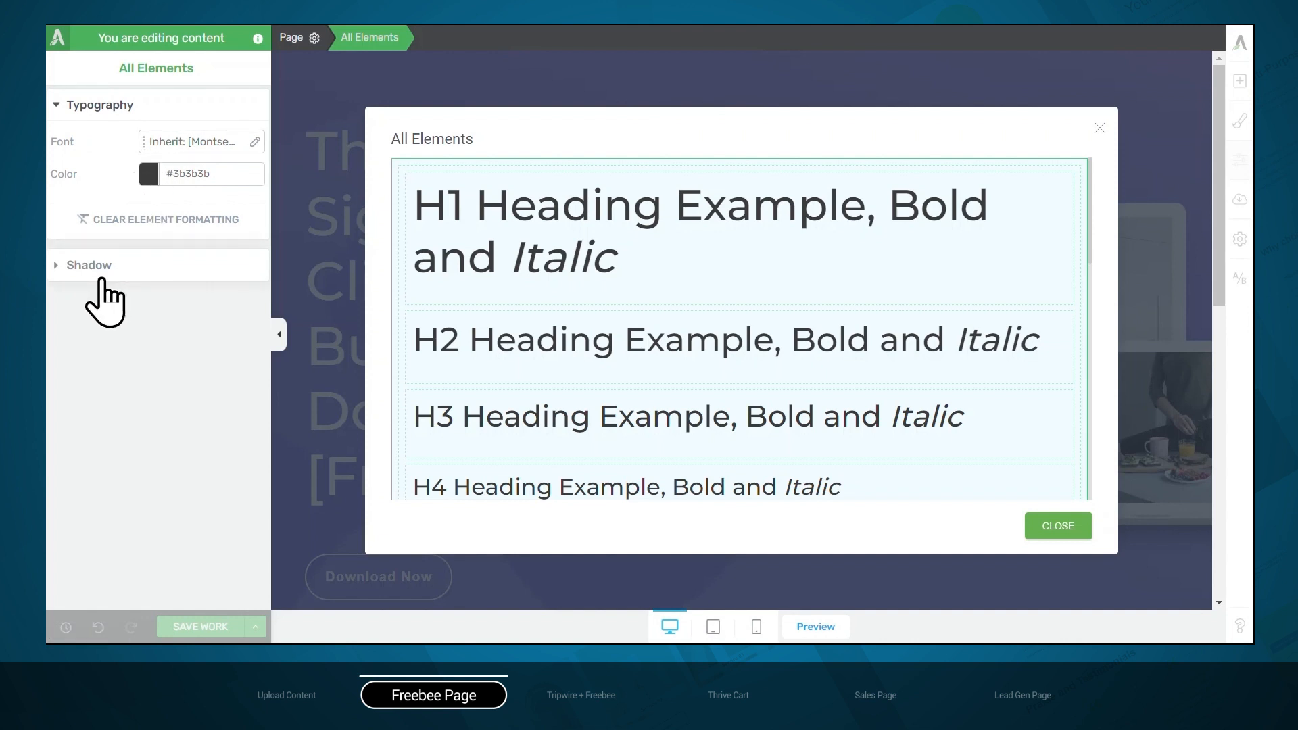
pyautogui.click(1056, 526)
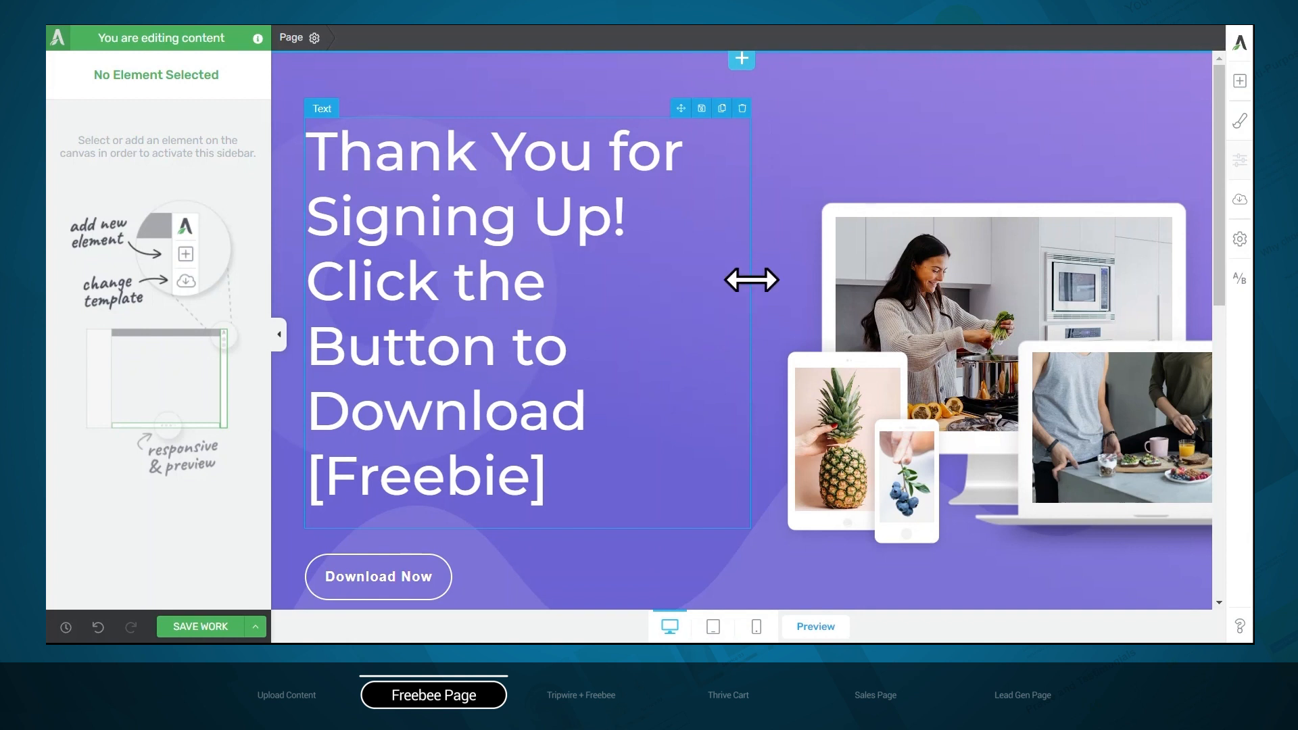
# Add a new gradient layer to the hero block's background and set its 0% stop to pink #ff03ca
pyautogui.click(654, 87)
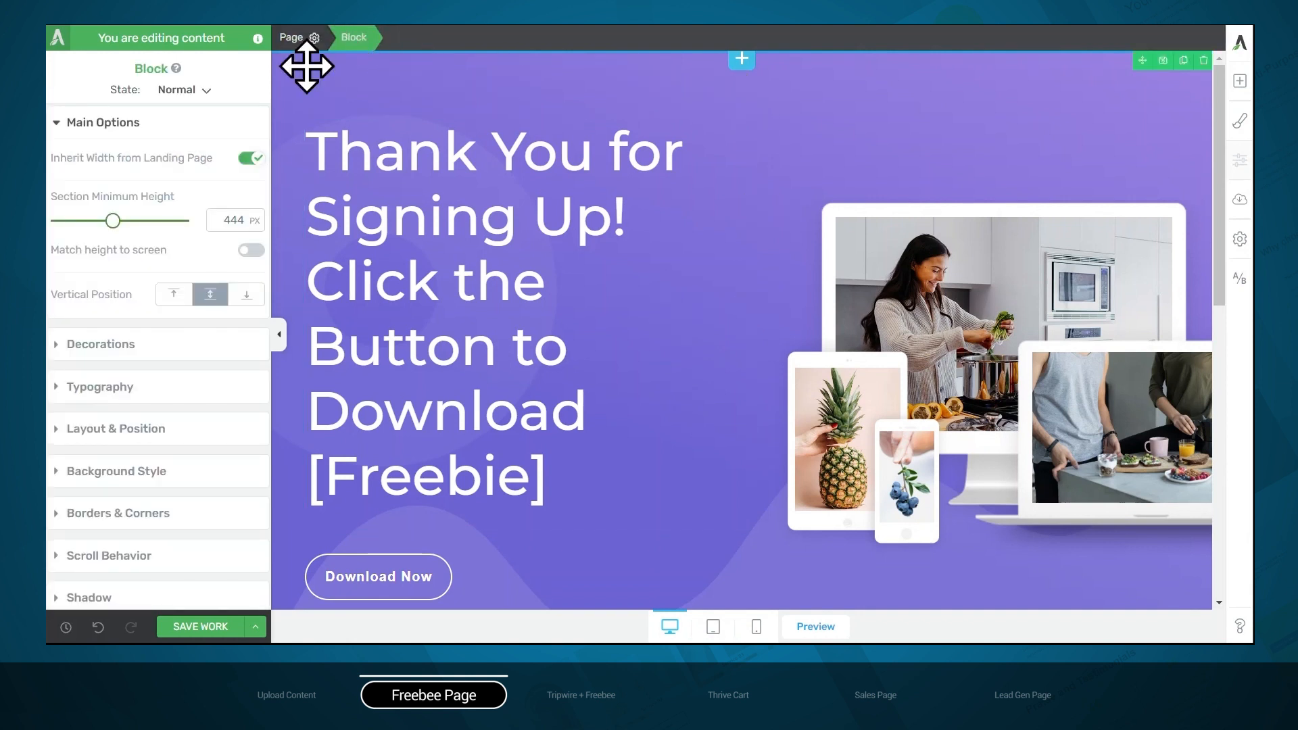
pyautogui.click(137, 479)
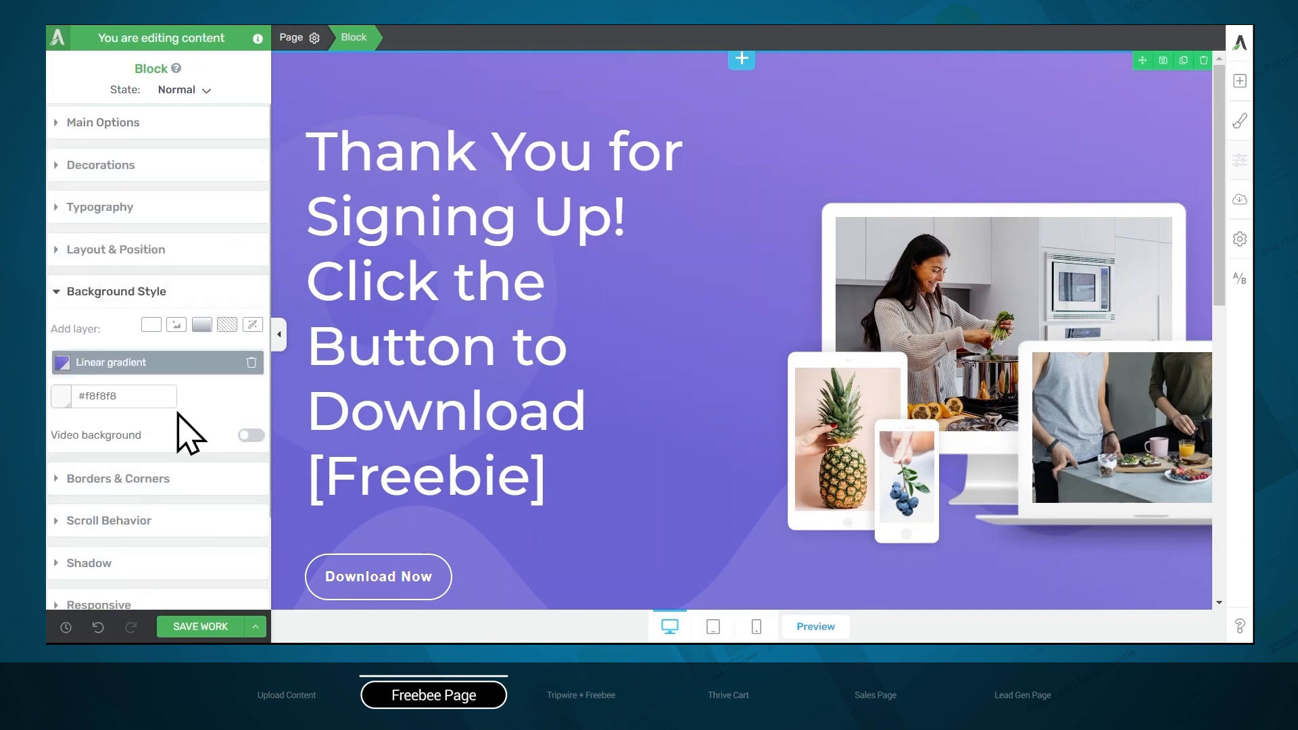
pyautogui.click(201, 325)
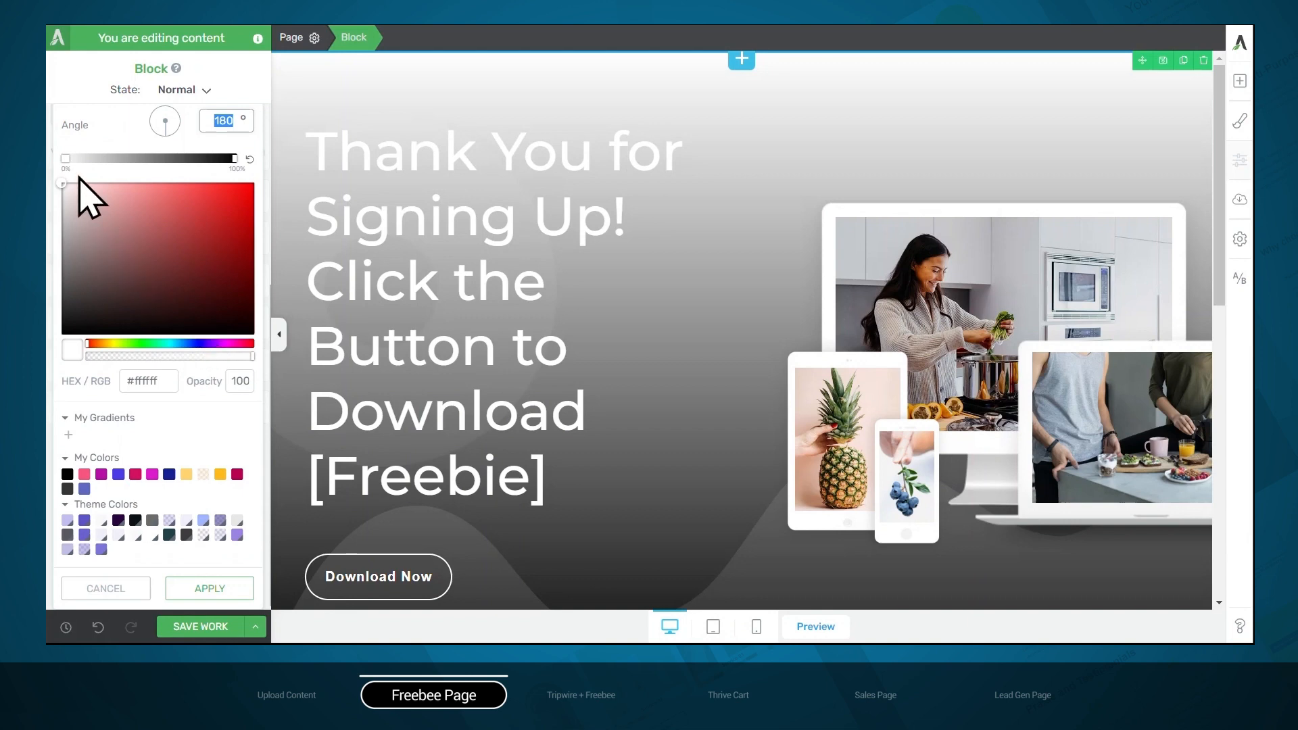
pyautogui.click(66, 158)
pyautogui.click(230, 343)
pyautogui.click(253, 181)
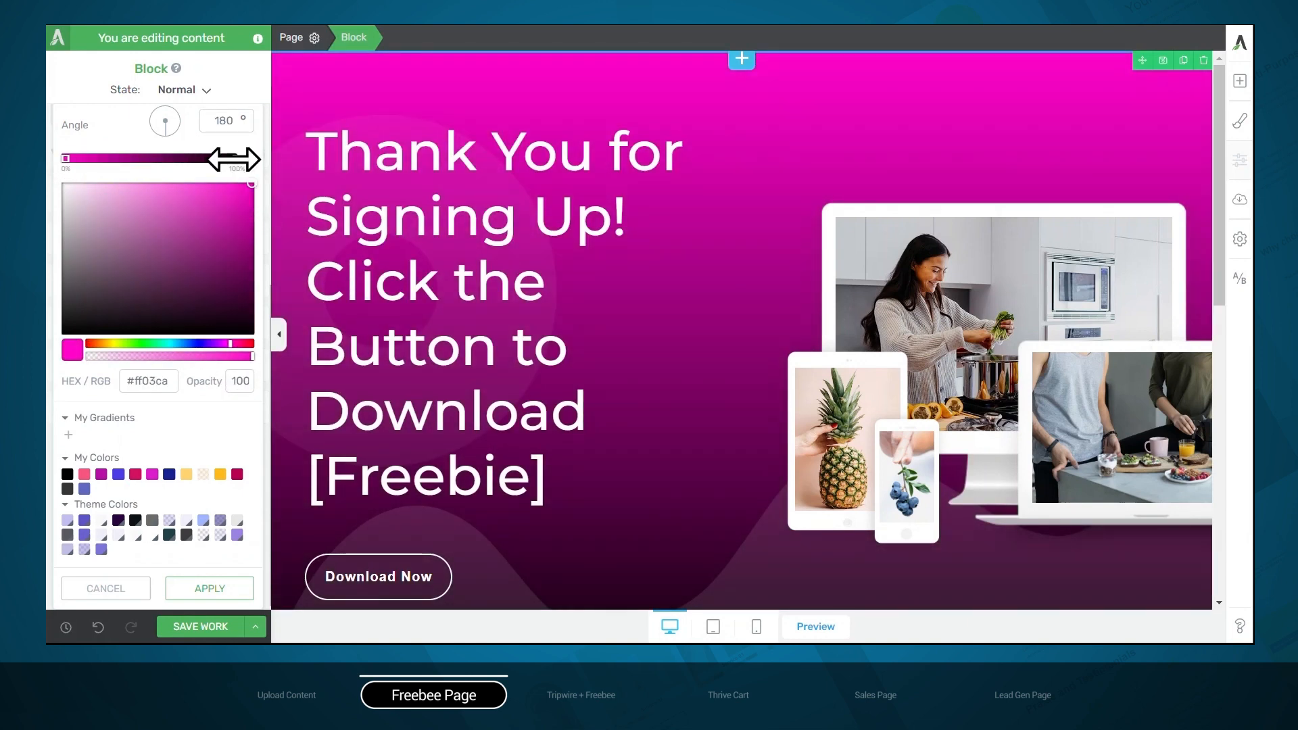
# Set the gradient's 100% stop to green and add a purple #b111ed stop at 33%
pyautogui.click(234, 158)
pyautogui.click(150, 343)
pyautogui.click(121, 158)
pyautogui.click(218, 344)
pyautogui.click(240, 193)
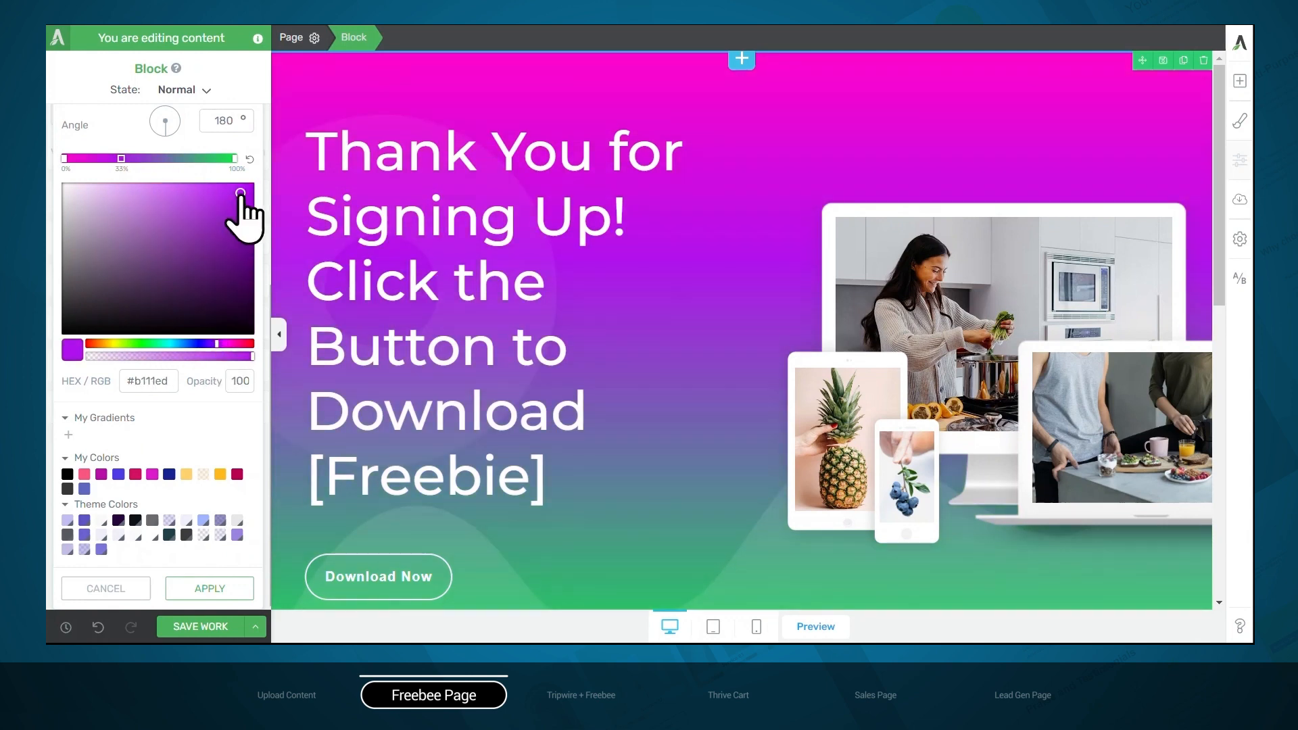
# Add a blue #1877ea stop between the gradient's purple and green stops, rotate the gradient to a diagonal angle, and apply it
pyautogui.click(173, 159)
pyautogui.click(184, 343)
pyautogui.click(235, 195)
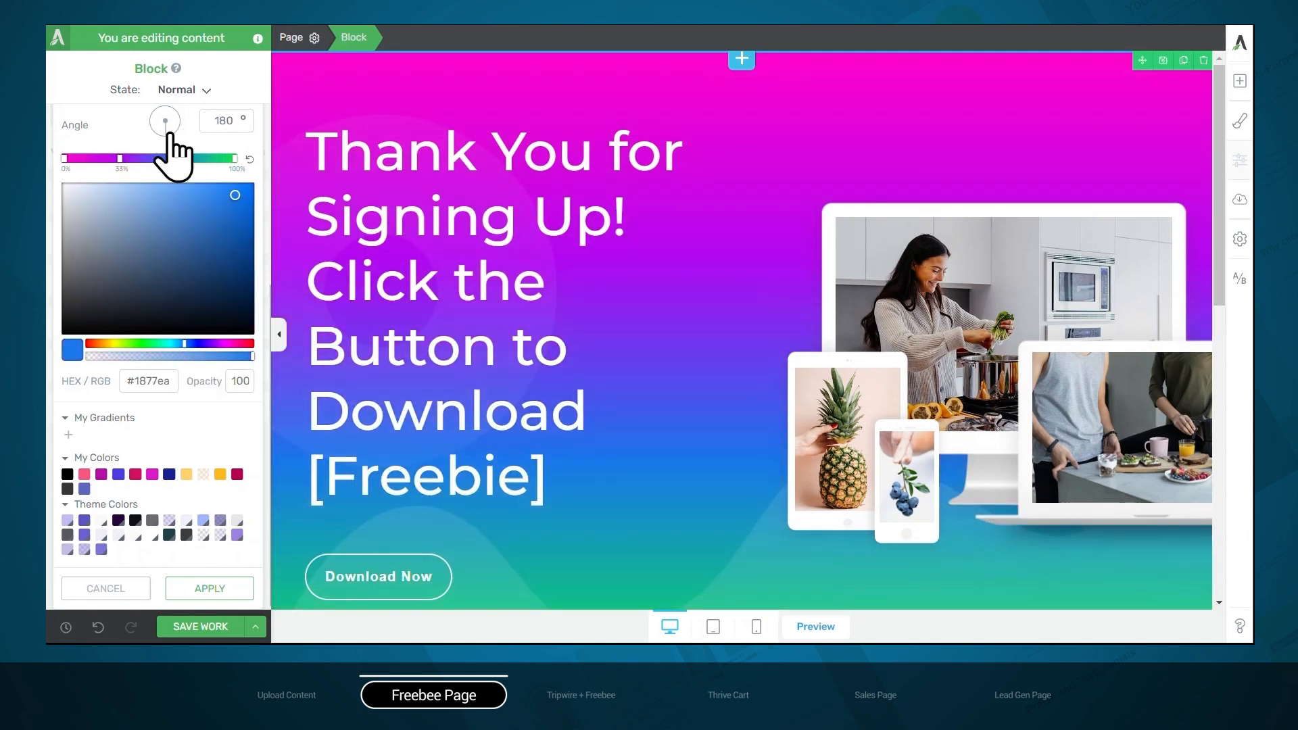
pyautogui.moveTo(169, 134); pyautogui.dragTo(181, 143)
pyautogui.click(196, 590)
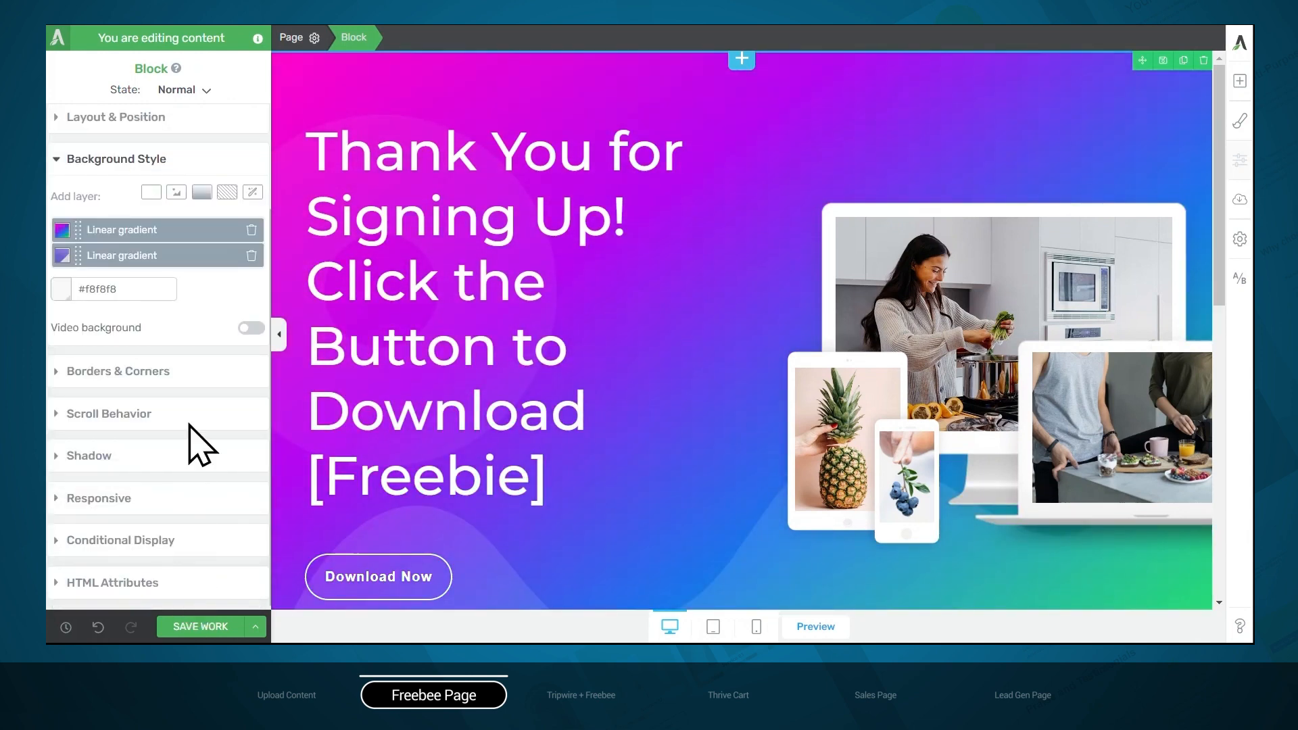
# Delete the original purple gradient layer from the hero block and add a white #ffffff solid color layer at 65% opacity
pyautogui.click(251, 255)
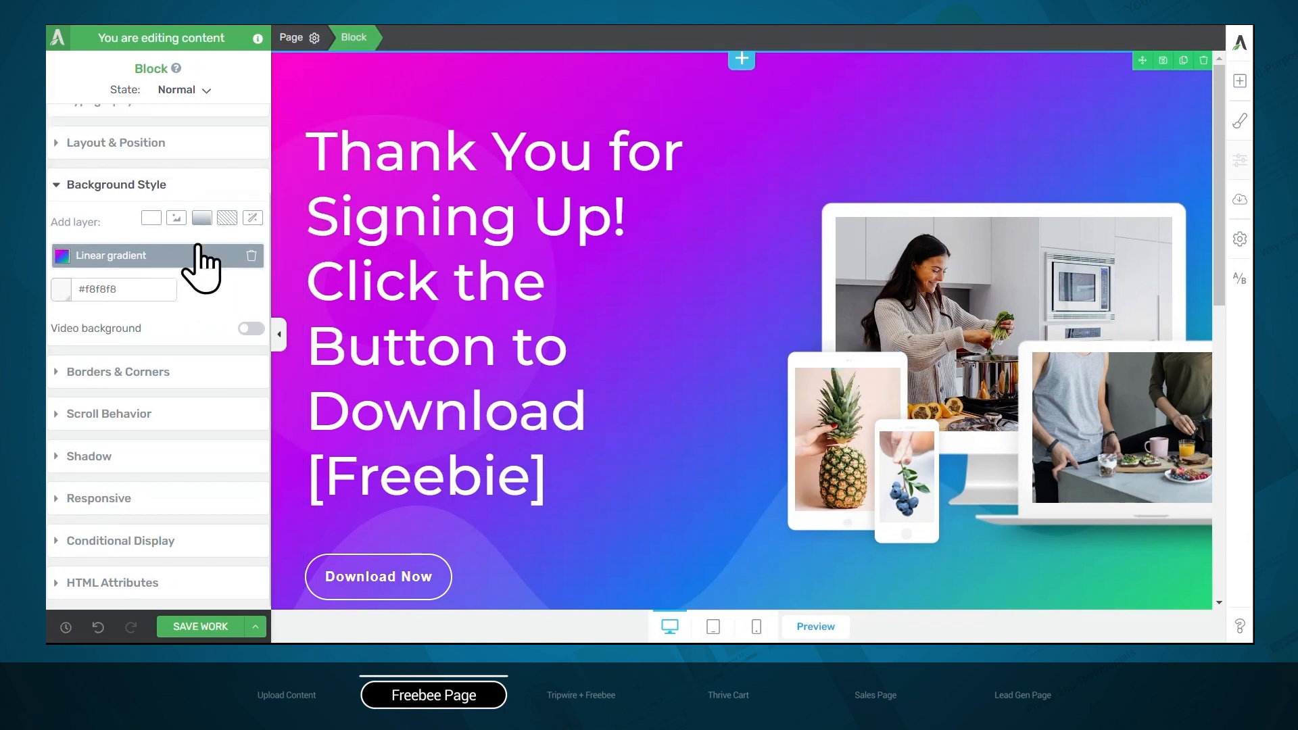
pyautogui.click(152, 218)
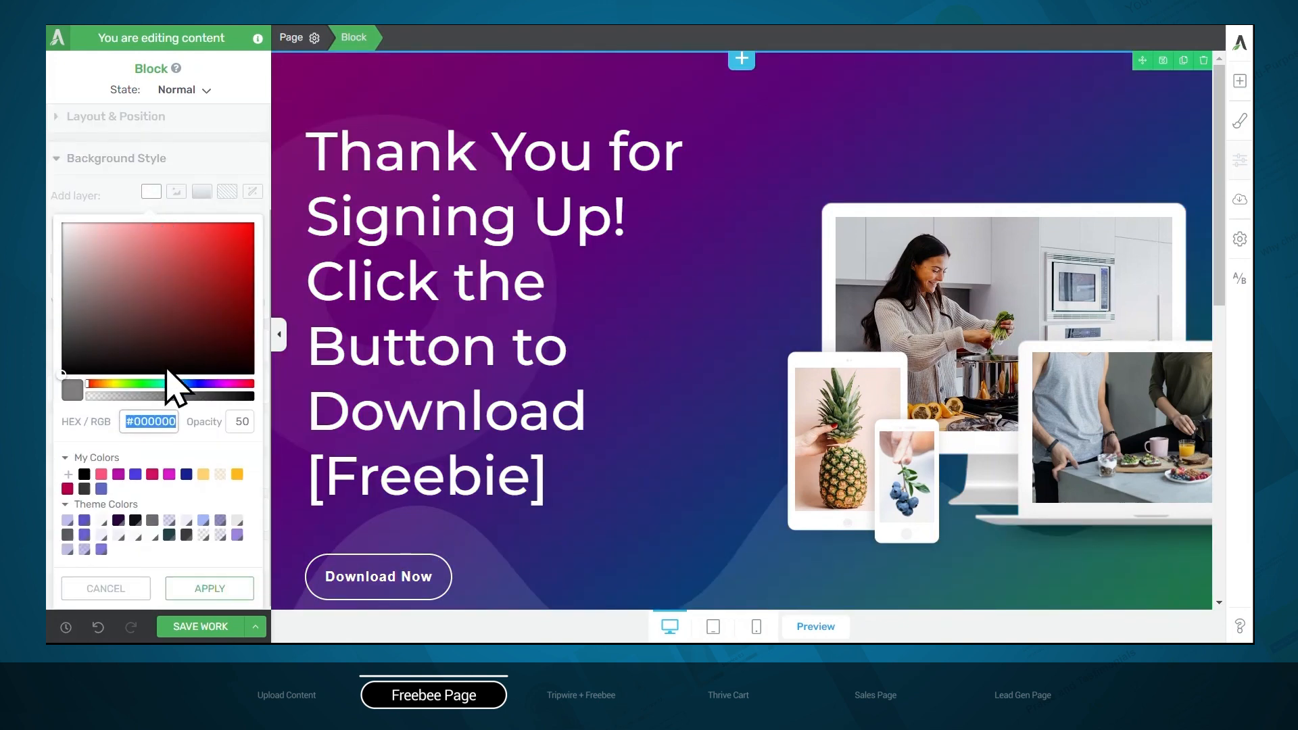
pyautogui.moveTo(111, 284)
pyautogui.mouseDown()
pyautogui.moveTo(53, 218)
pyautogui.moveTo(57, 190)
pyautogui.mouseUp()
pyautogui.moveTo(166, 397); pyautogui.dragTo(193, 397)
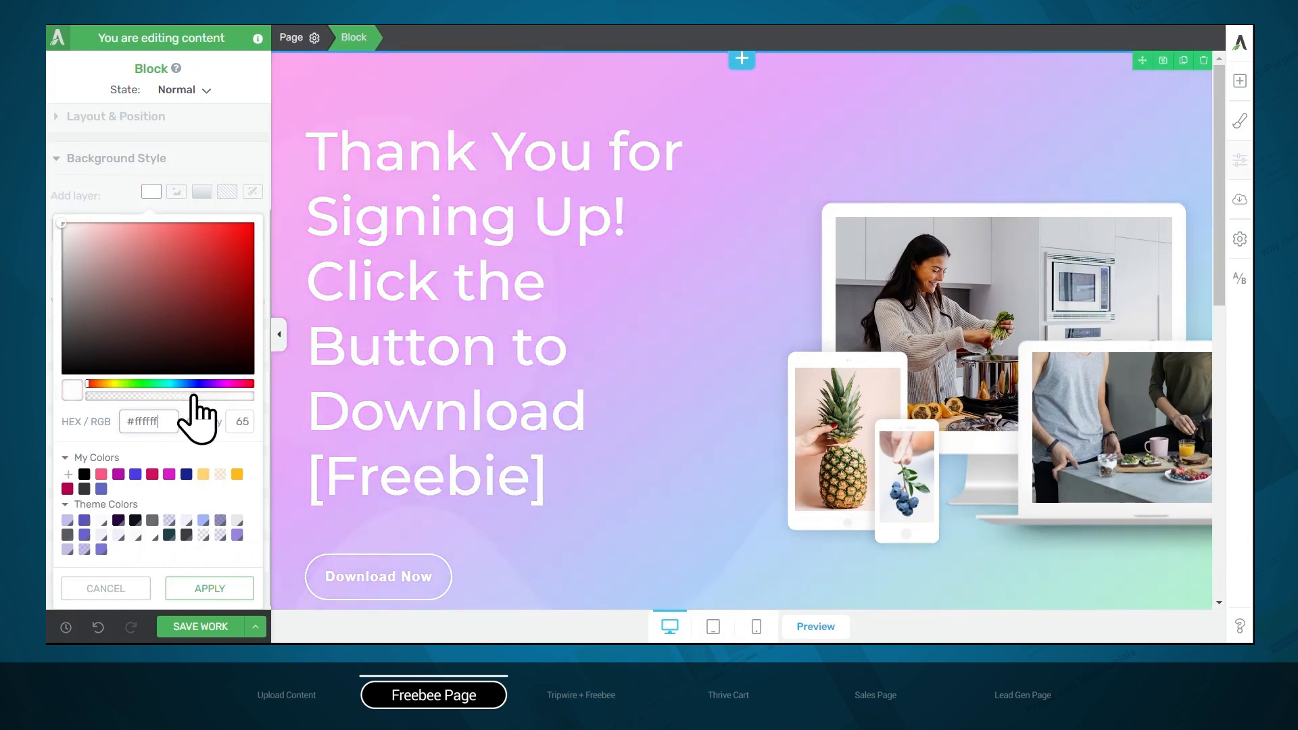
pyautogui.click(214, 591)
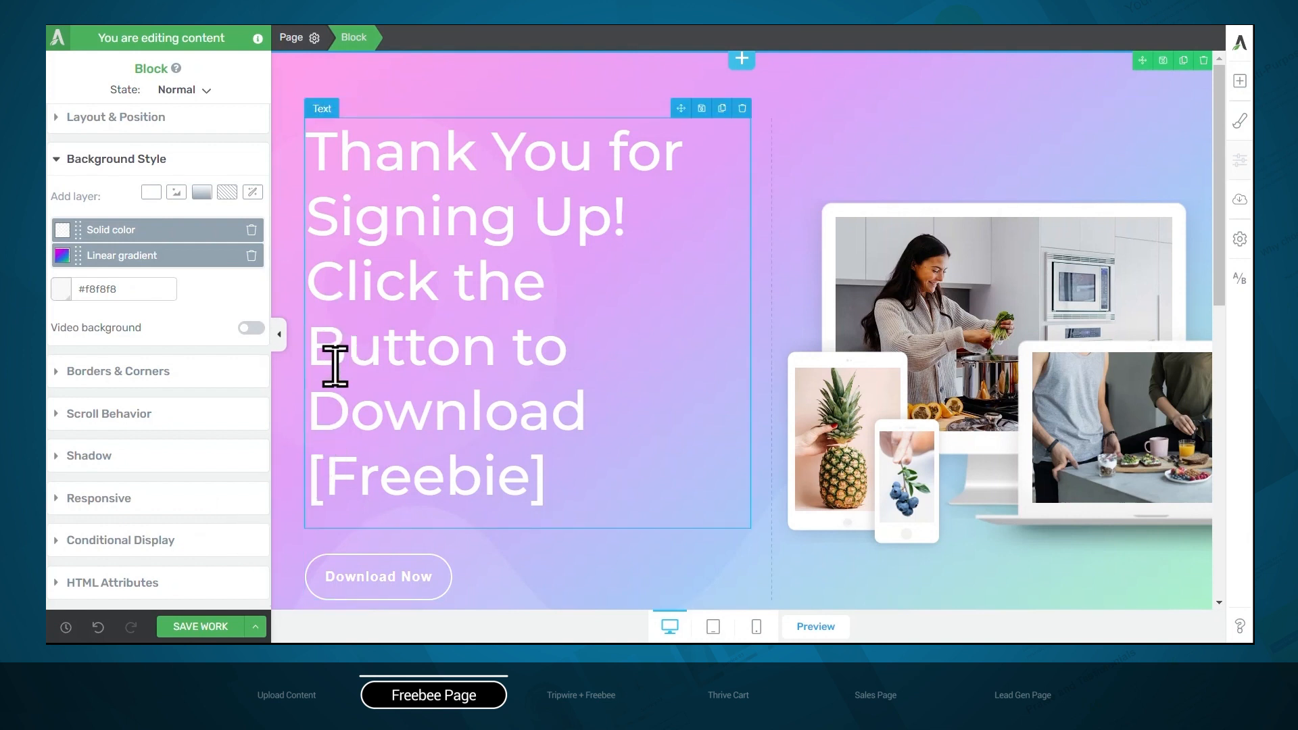
# Set the text color of the entire hero heading to black #000000
pyautogui.click(383, 469)
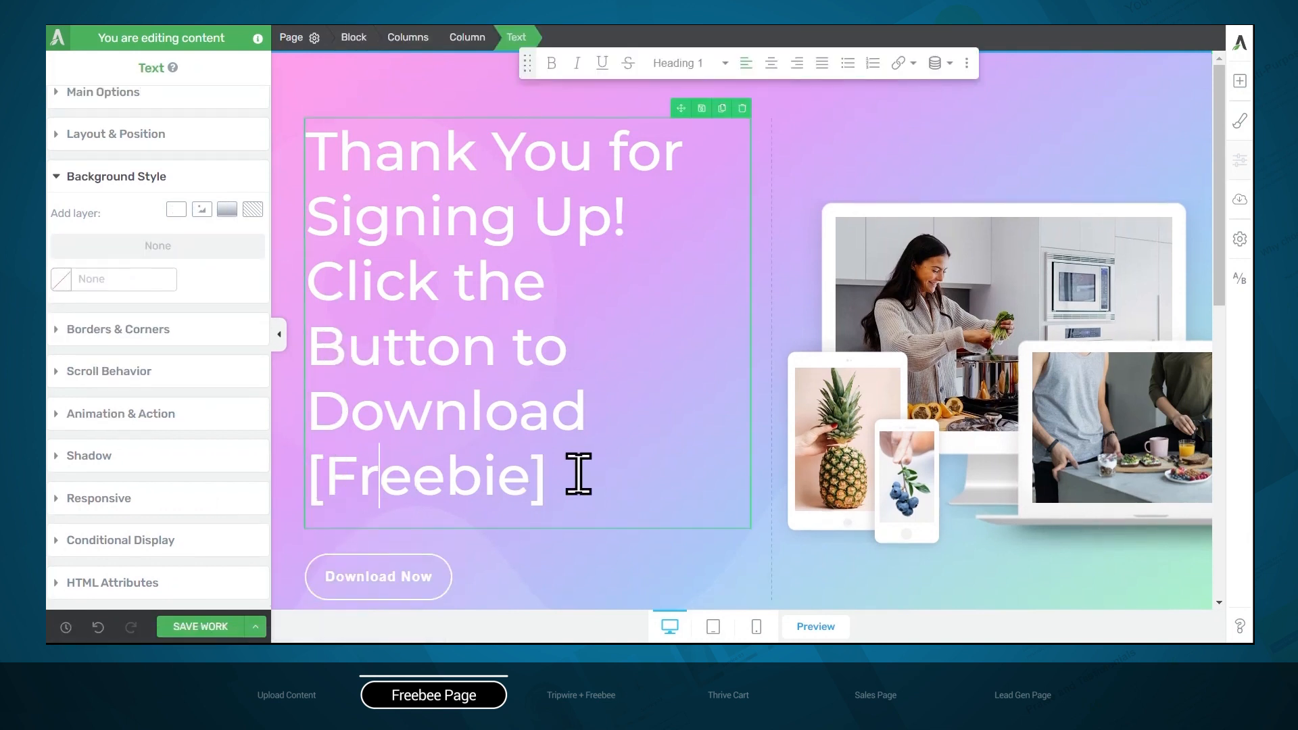
pyautogui.moveTo(579, 473); pyautogui.dragTo(305, 146)
pyautogui.click(136, 90)
pyautogui.scroll(5, 143, 132)
pyautogui.click(149, 142)
pyautogui.moveTo(127, 257); pyautogui.dragTo(68, 326)
pyautogui.click(209, 537)
# Give the Download Now button a solid magenta background from the saved colors
pyautogui.click(379, 580)
pyautogui.click(524, 37)
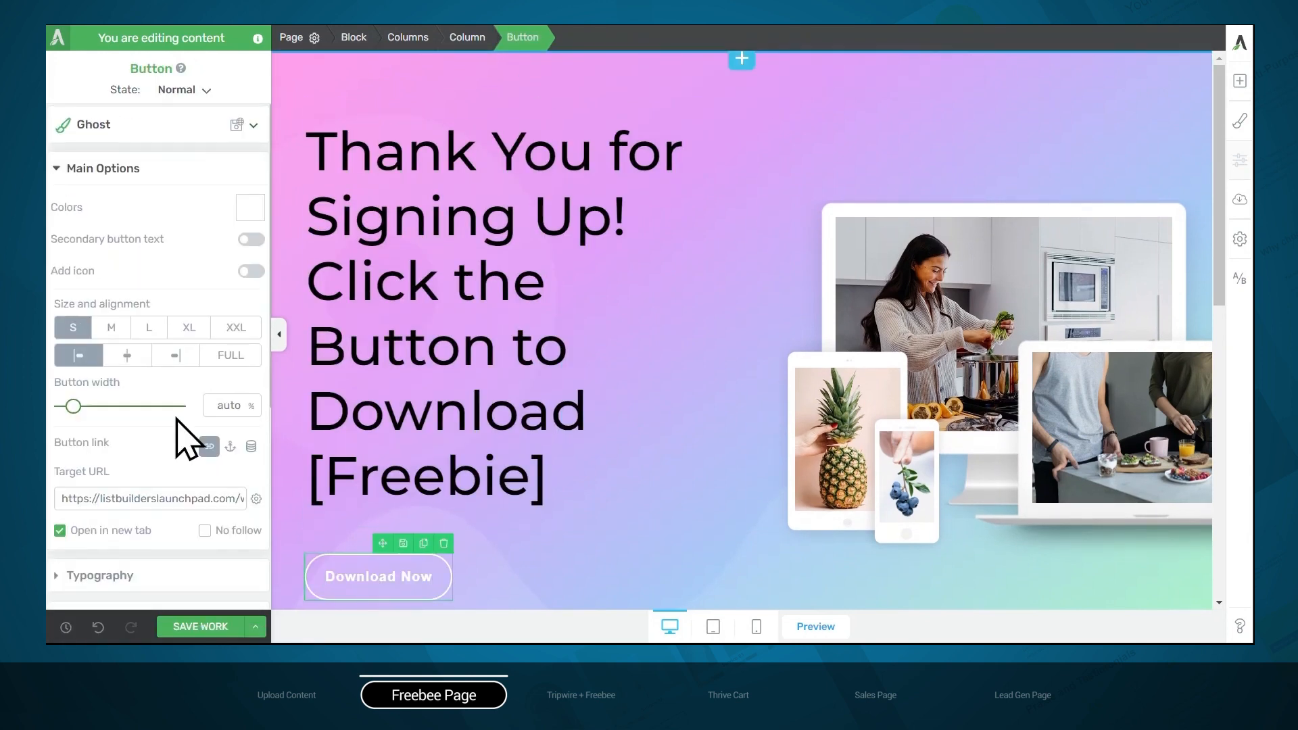
pyautogui.scroll(-3, 177, 417)
pyautogui.click(148, 456)
pyautogui.click(179, 330)
pyautogui.click(169, 474)
pyautogui.click(210, 588)
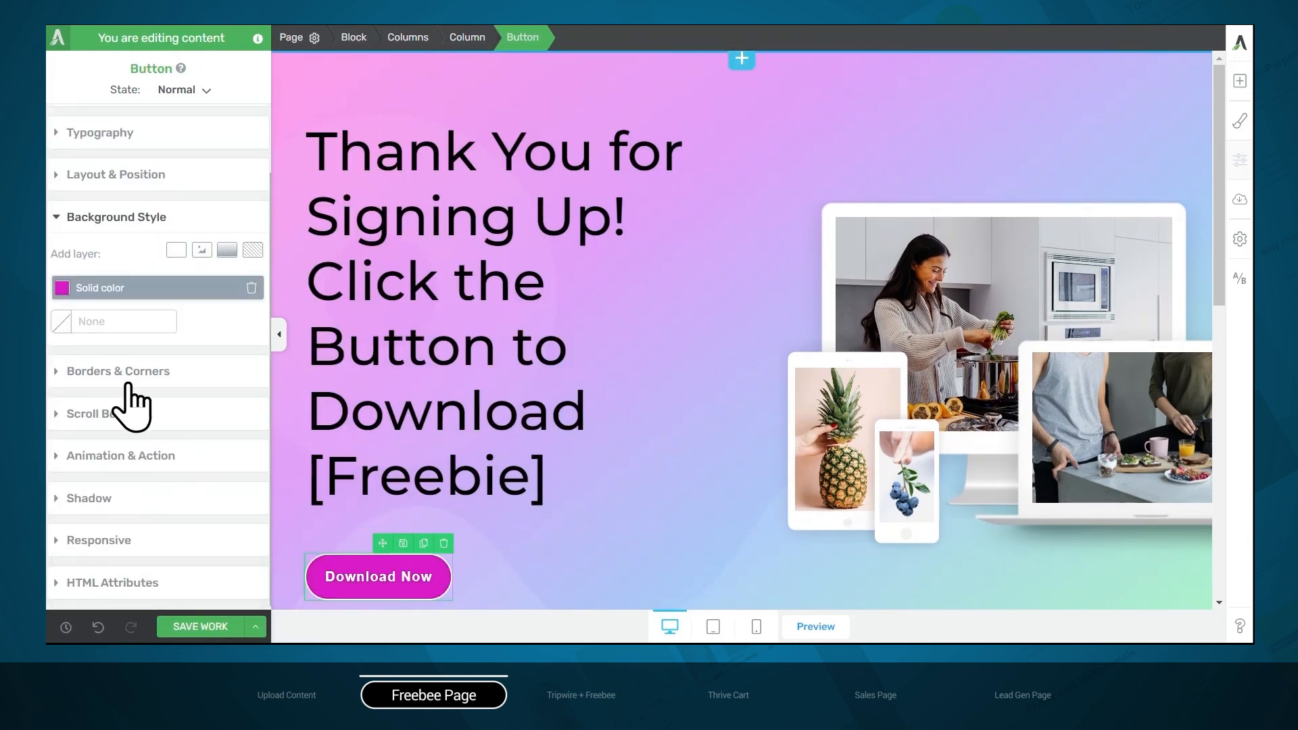
# Set the Download Now button's hover-state background to the saved solid color Violet Eggplant #b50fa6
pyautogui.click(132, 375)
pyautogui.click(188, 92)
pyautogui.click(169, 127)
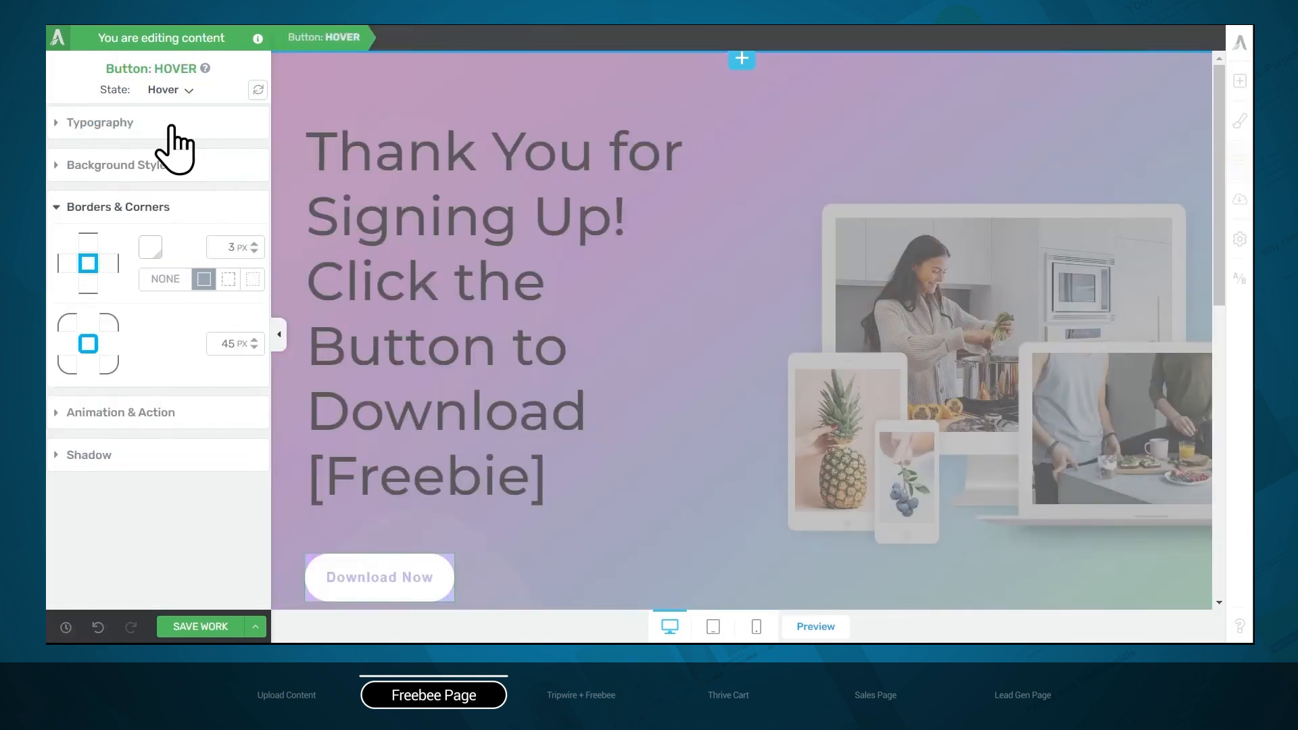
pyautogui.click(132, 168)
pyautogui.click(254, 236)
pyautogui.click(105, 473)
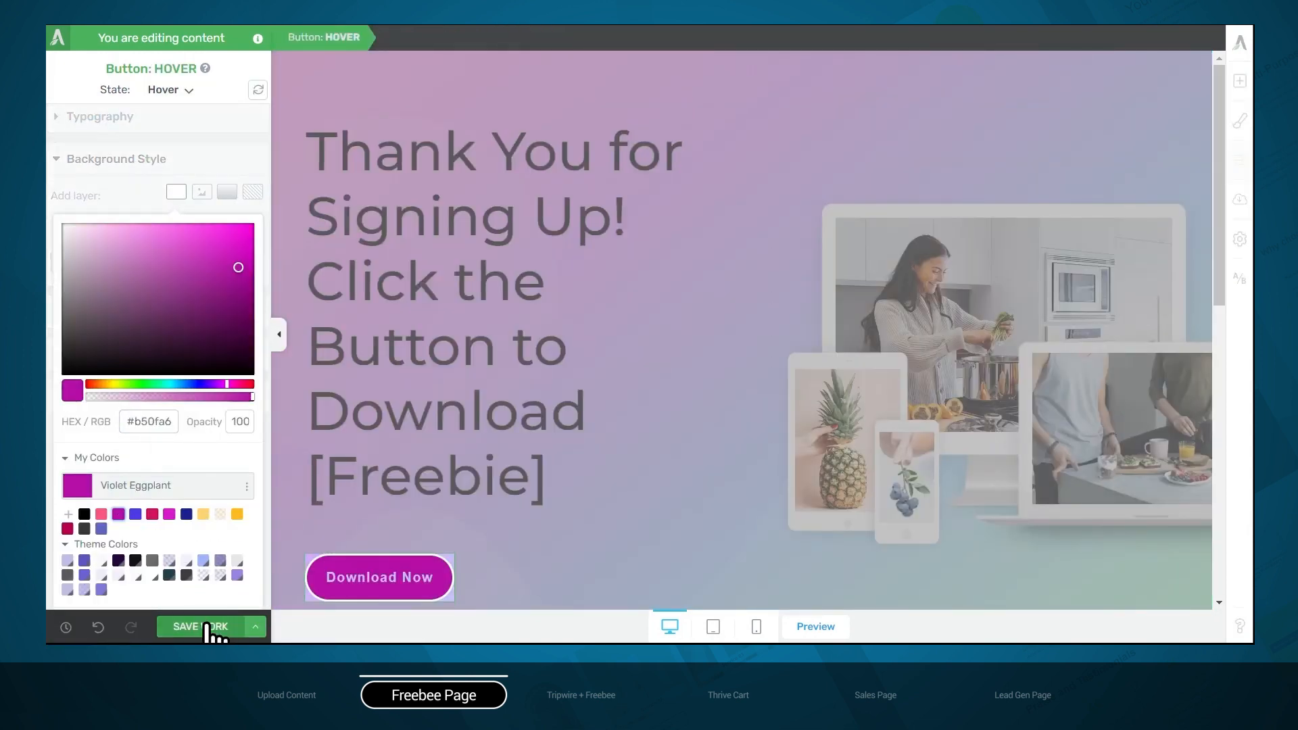
pyautogui.click(213, 590)
# Set the button's hover-state text to a light theme color and return the button to its normal state
pyautogui.click(243, 320)
pyautogui.click(100, 122)
pyautogui.click(149, 153)
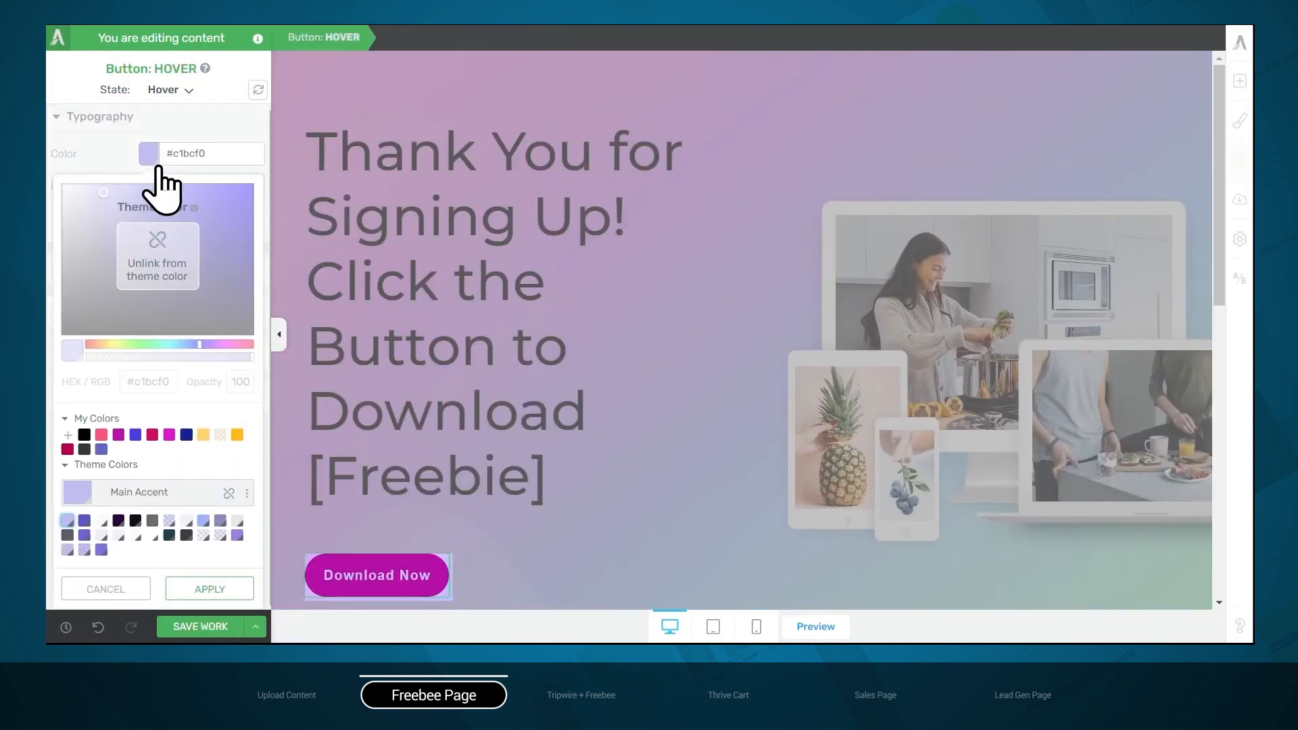
pyautogui.click(152, 535)
pyautogui.click(205, 588)
pyautogui.click(171, 90)
pyautogui.click(161, 113)
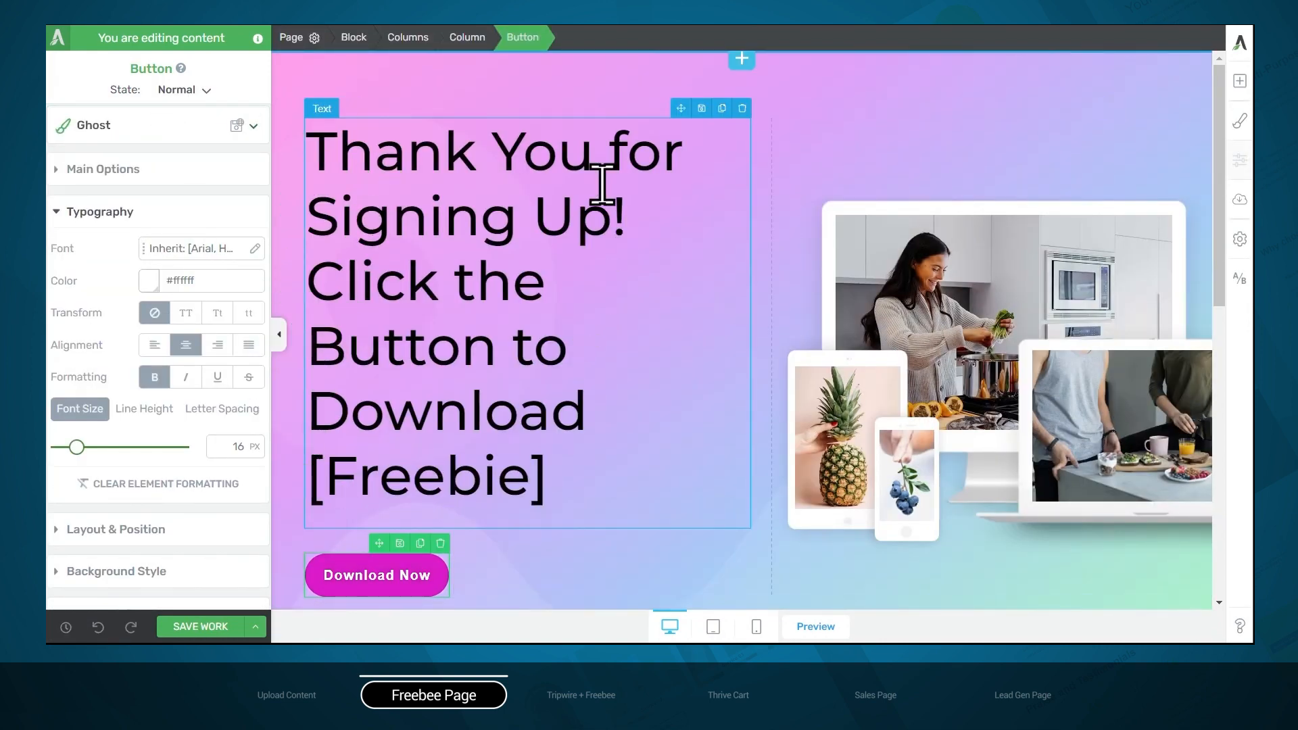
# Remove the thank-you sentence from the hero heading so it reads "Click the Button to Download the Guide"
pyautogui.click(426, 154)
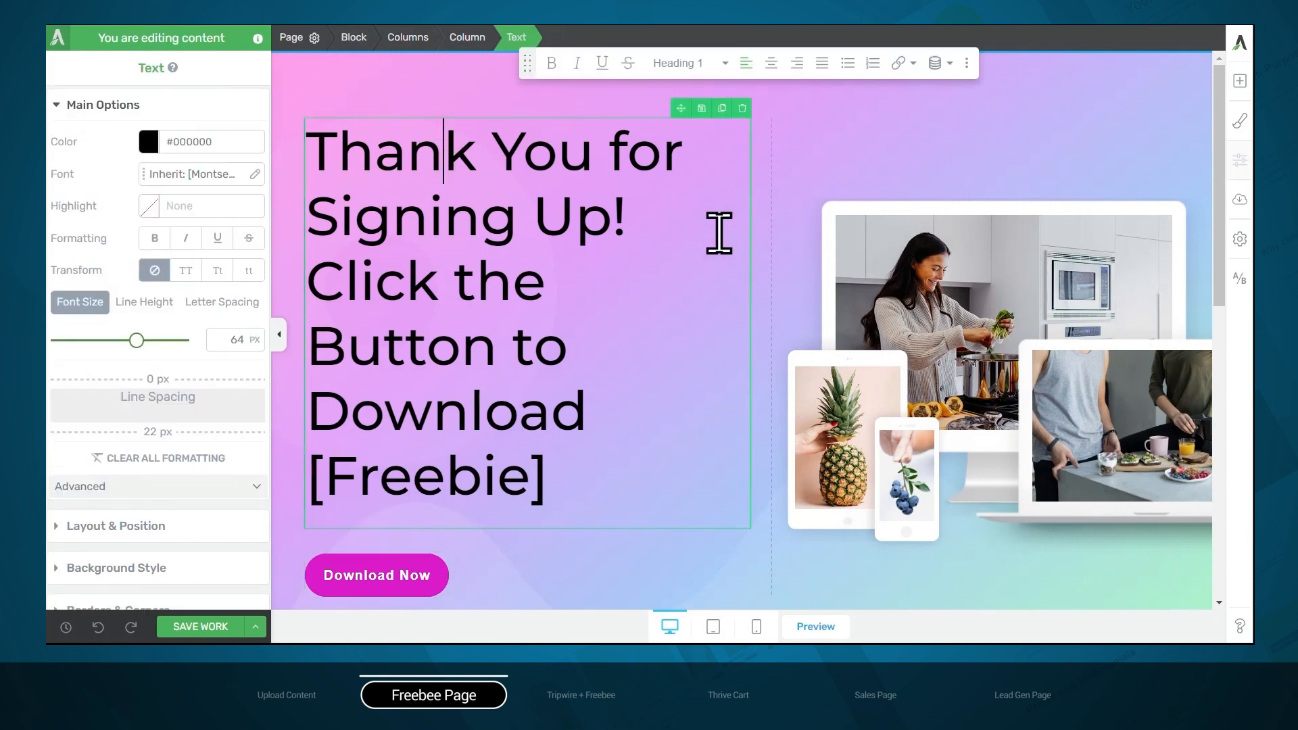
pyautogui.moveTo(631, 203); pyautogui.dragTo(275, 128)
pyautogui.press('BackSpace')
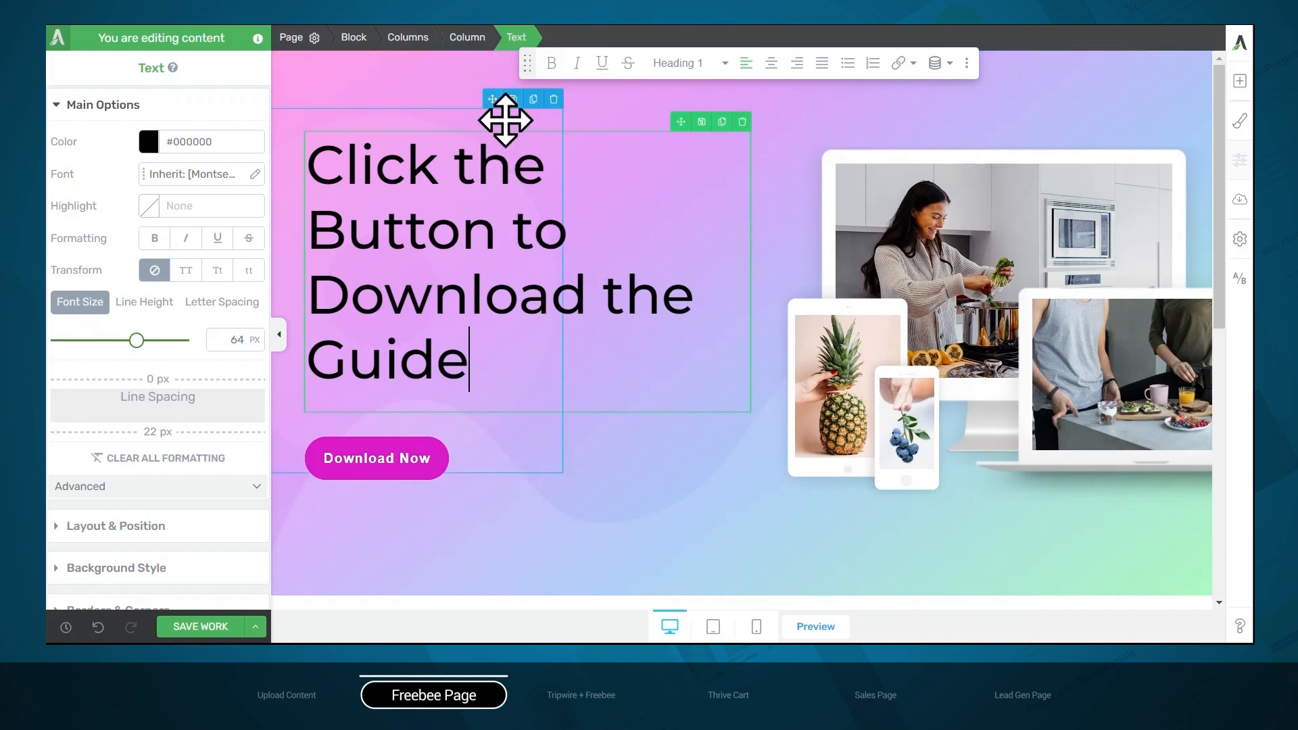
# Add a text element above the hero heading reading "Thanks for signing up!" in centered black Montserrat at 31 px
pyautogui.click(1239, 81)
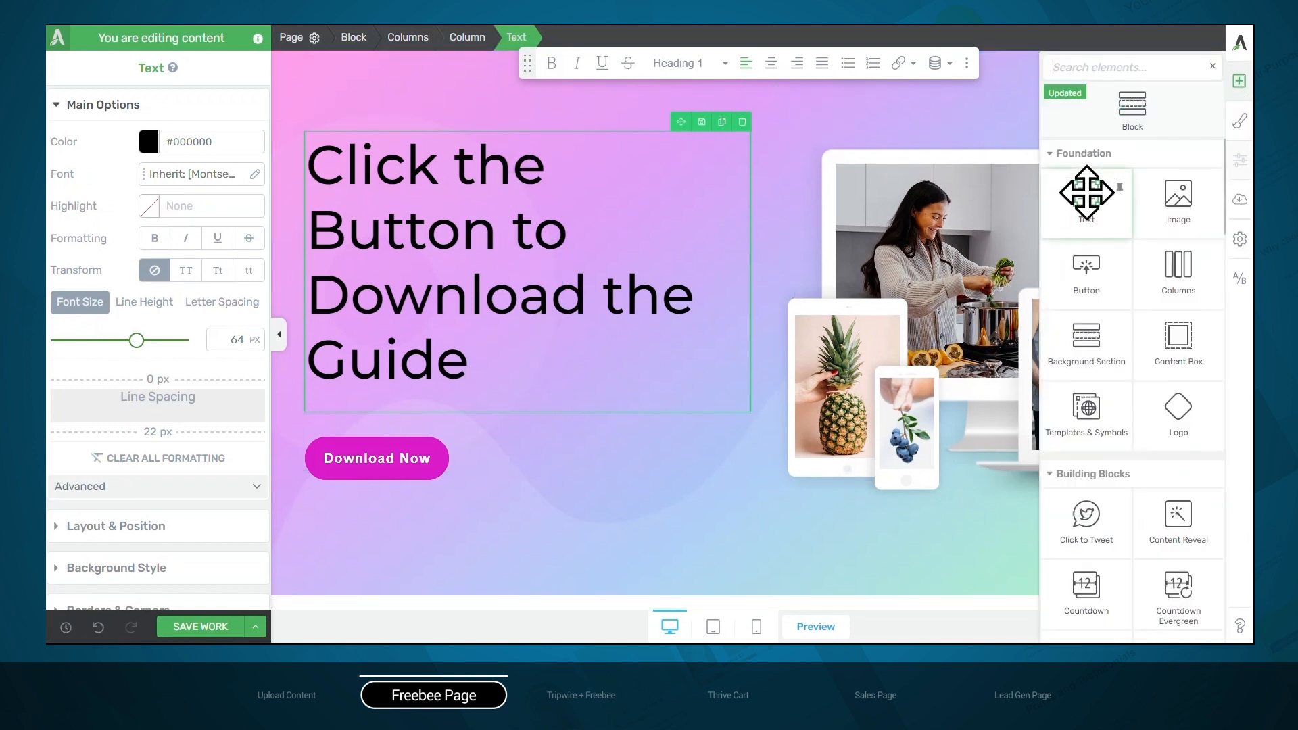
pyautogui.moveTo(1086, 195); pyautogui.dragTo(763, 136)
pyautogui.click(639, 138)
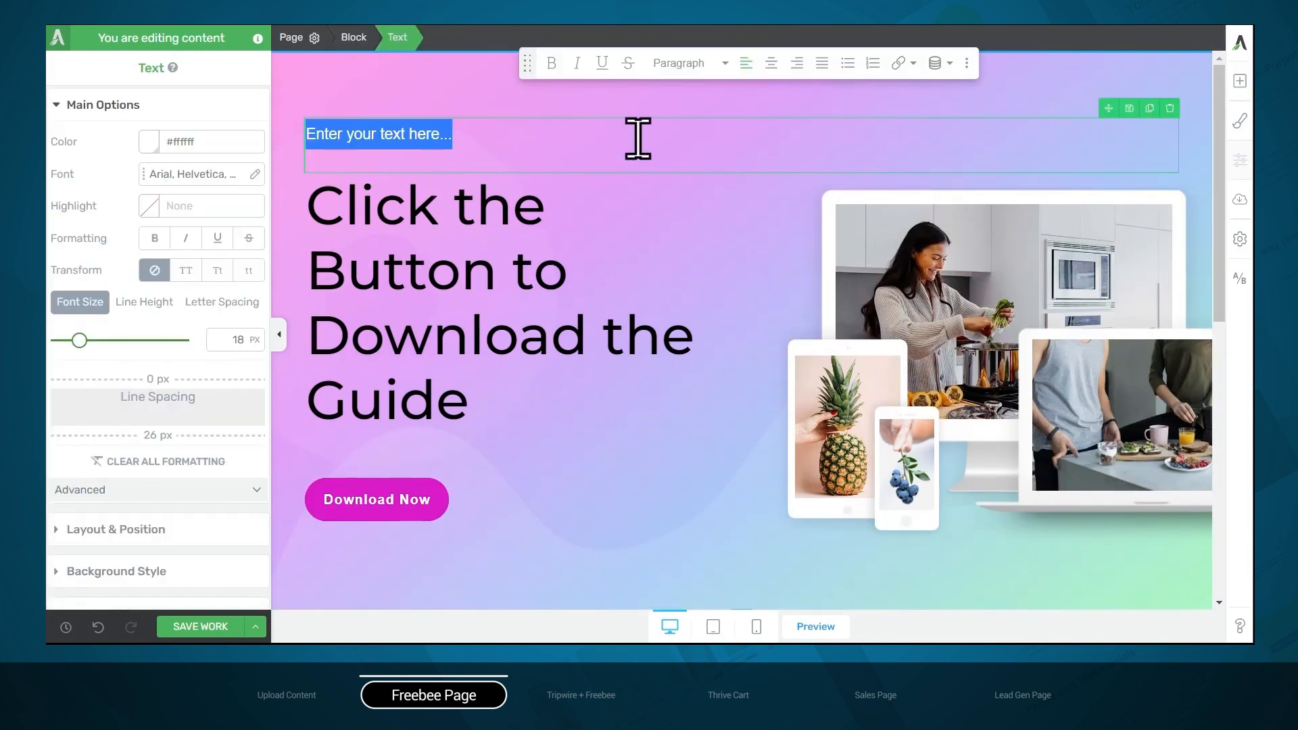
pyautogui.press('BackSpace')
pyautogui.write('Thanks for signing up!')
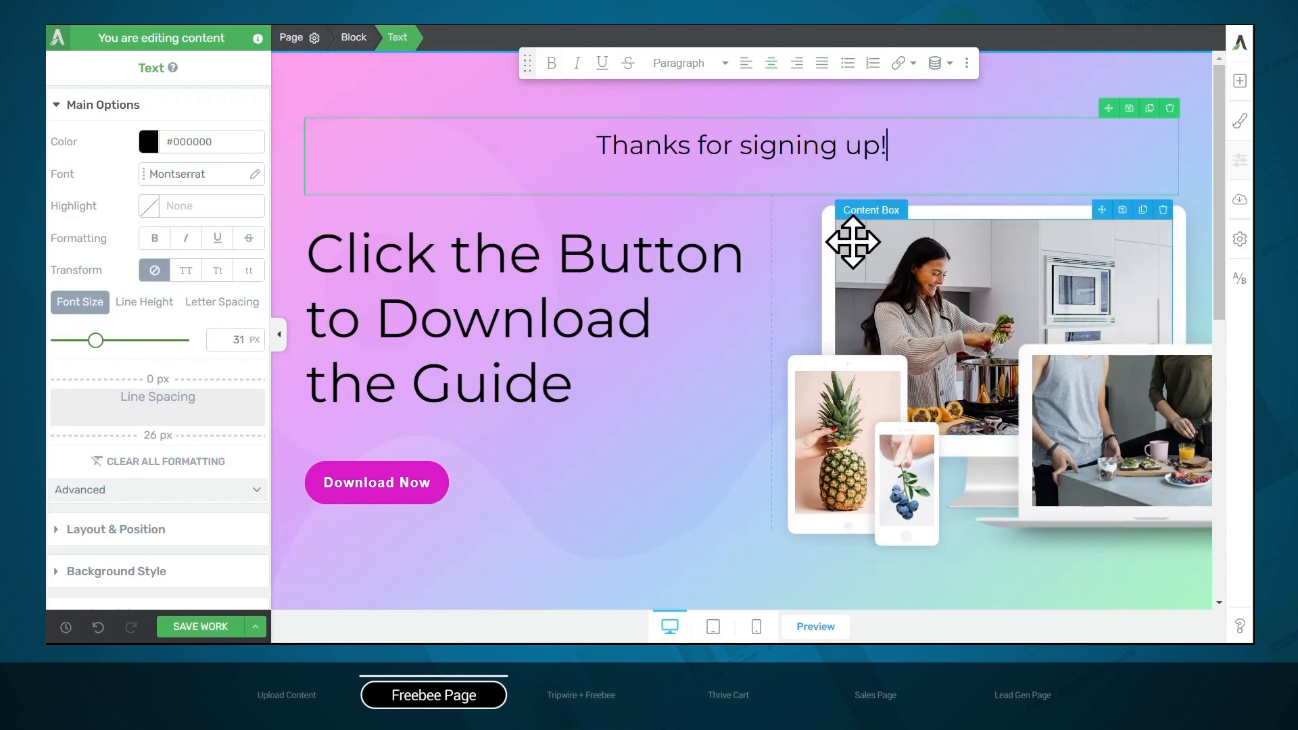
# Replace the background image in the phone mockup with the plated green toast photo from the media library and save the page
pyautogui.click(904, 490)
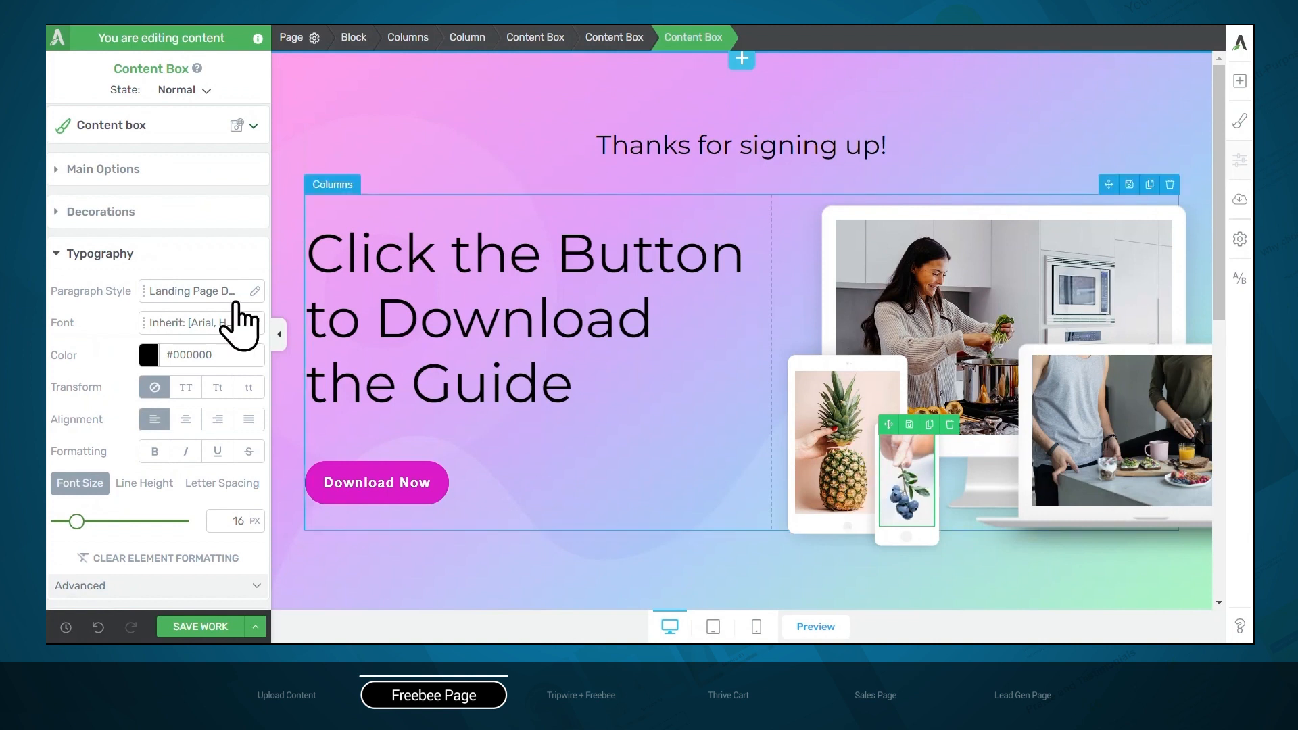
pyautogui.click(120, 170)
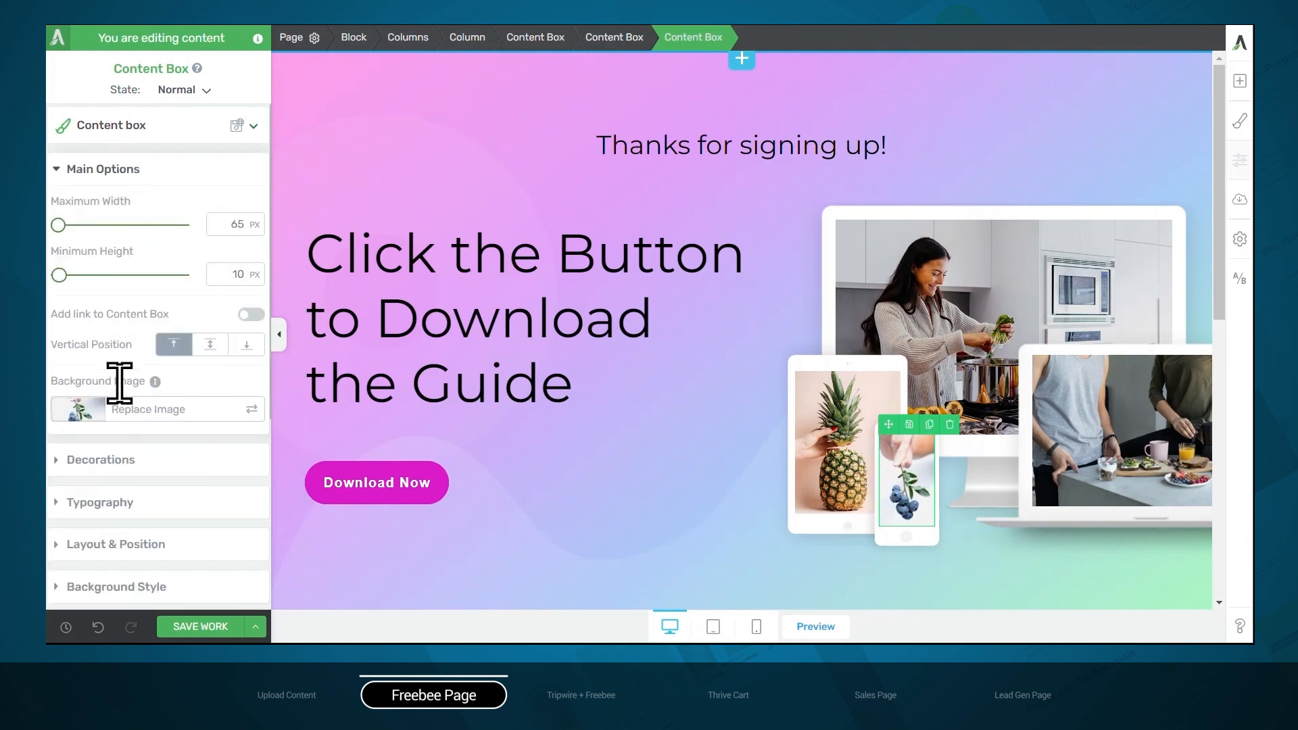
pyautogui.click(157, 409)
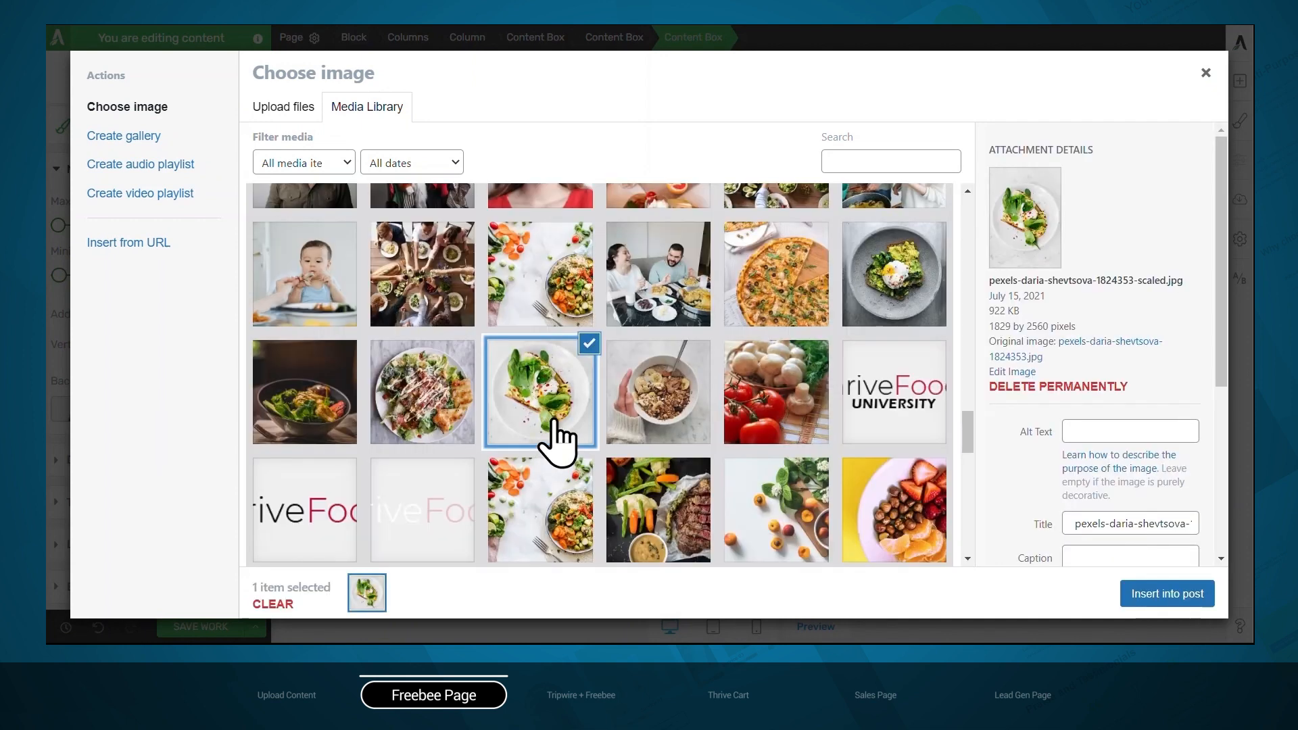
pyautogui.click(1155, 595)
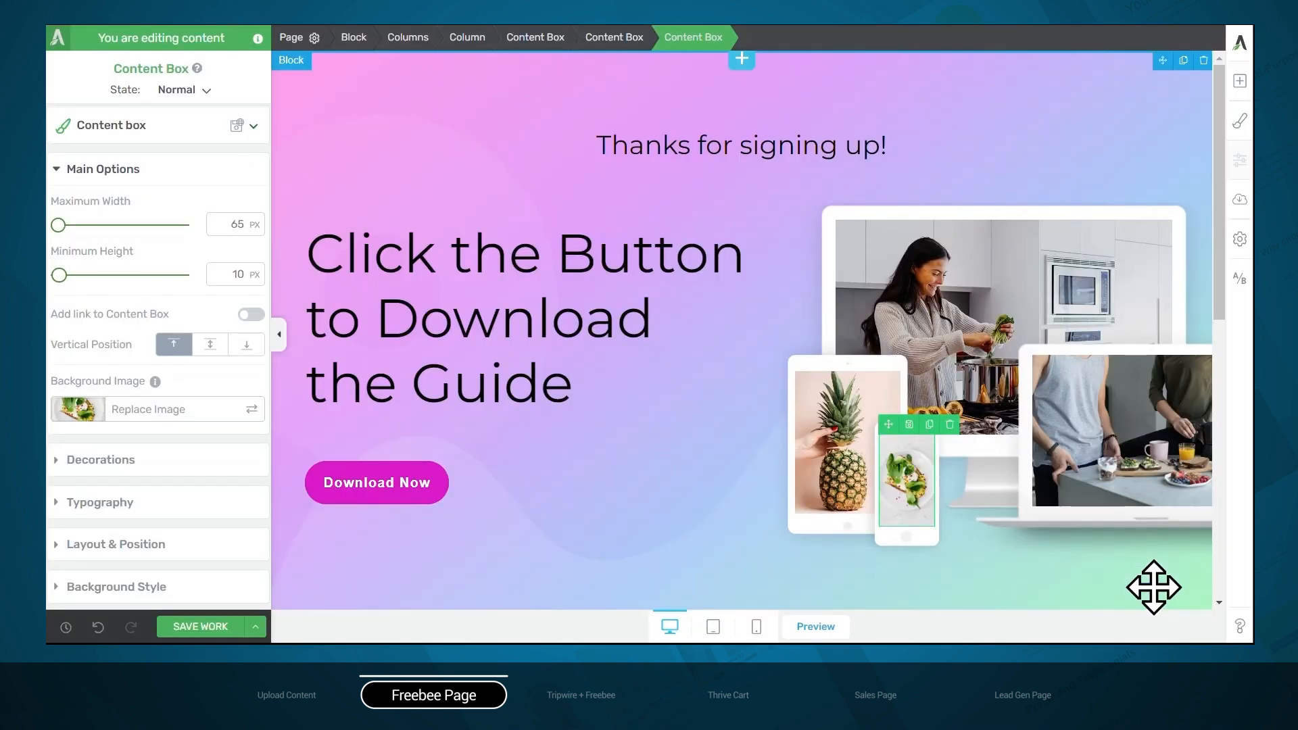
pyautogui.click(200, 626)
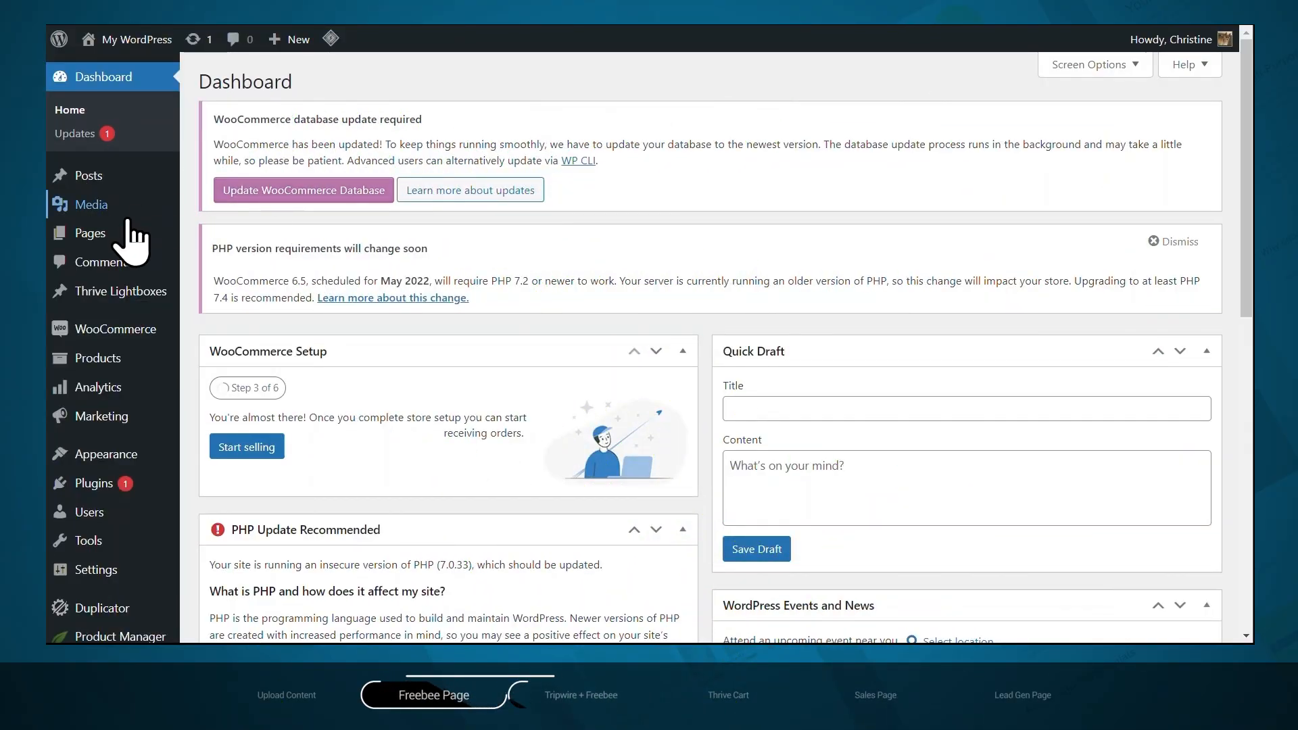
# Create a new WordPress page titled "Tripwire Thank You with Tripwire Product" and publish it
pyautogui.moveTo(98, 234)
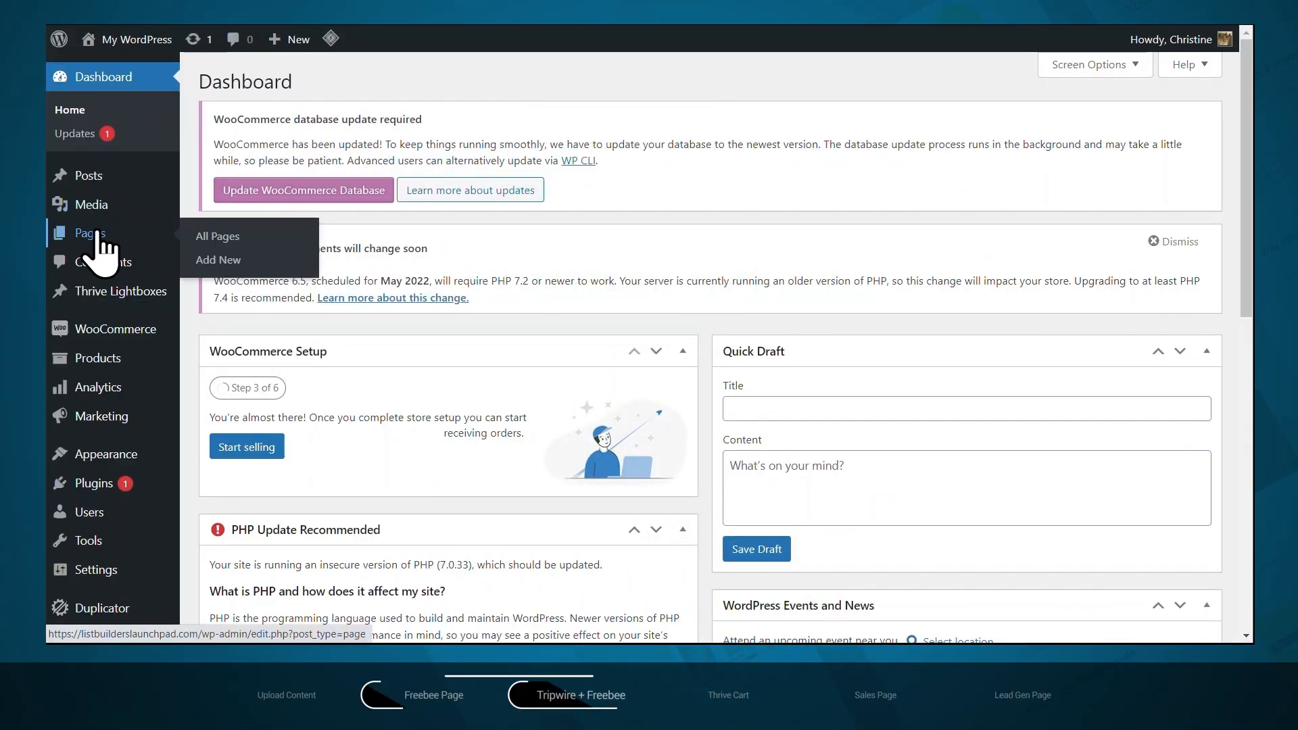
pyautogui.click(215, 260)
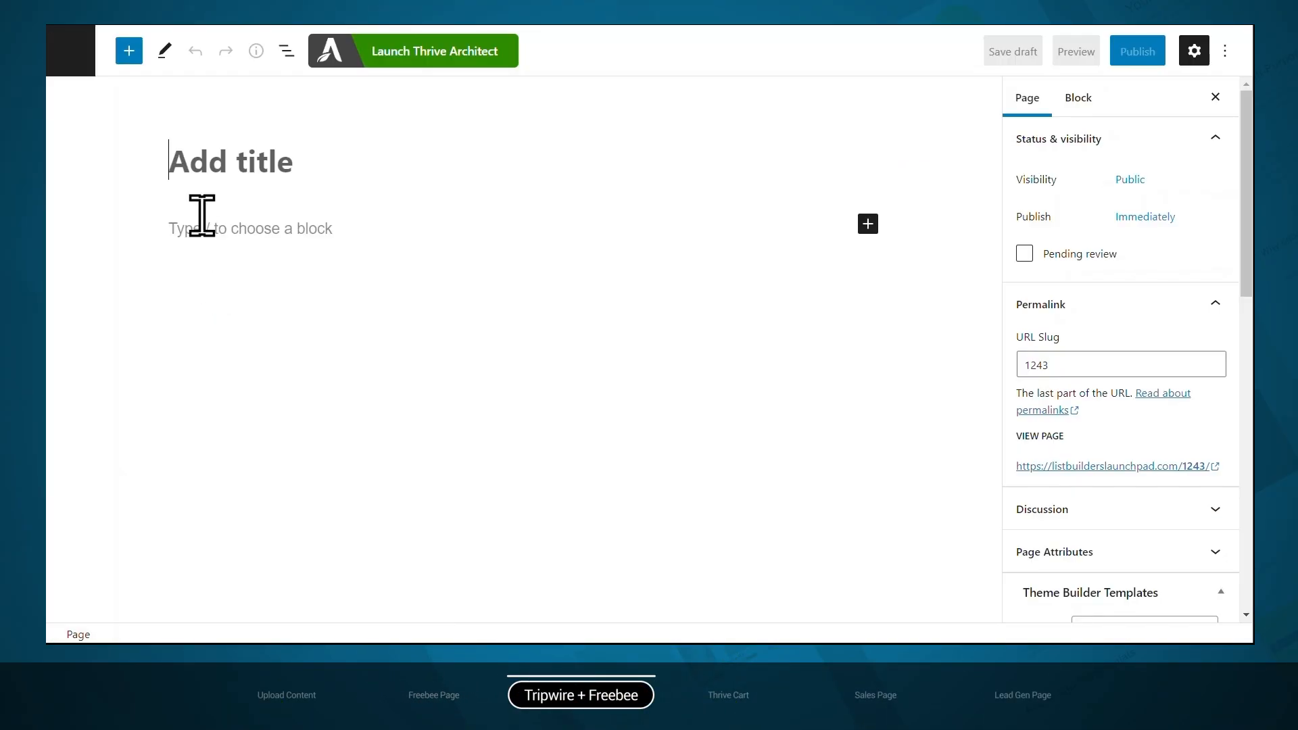
pyautogui.click(202, 162)
pyautogui.write('Tripwire Thank You with Tripwire Product')
pyautogui.click(1141, 55)
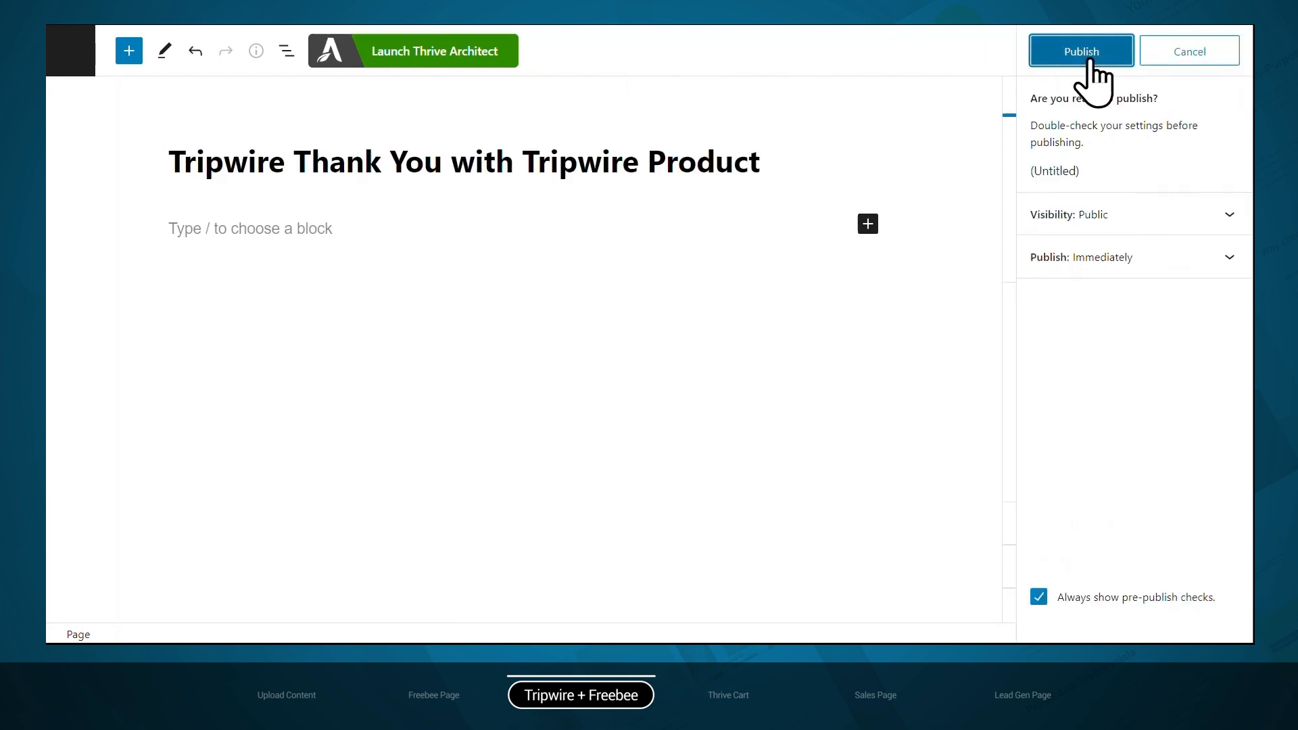
pyautogui.click(1090, 60)
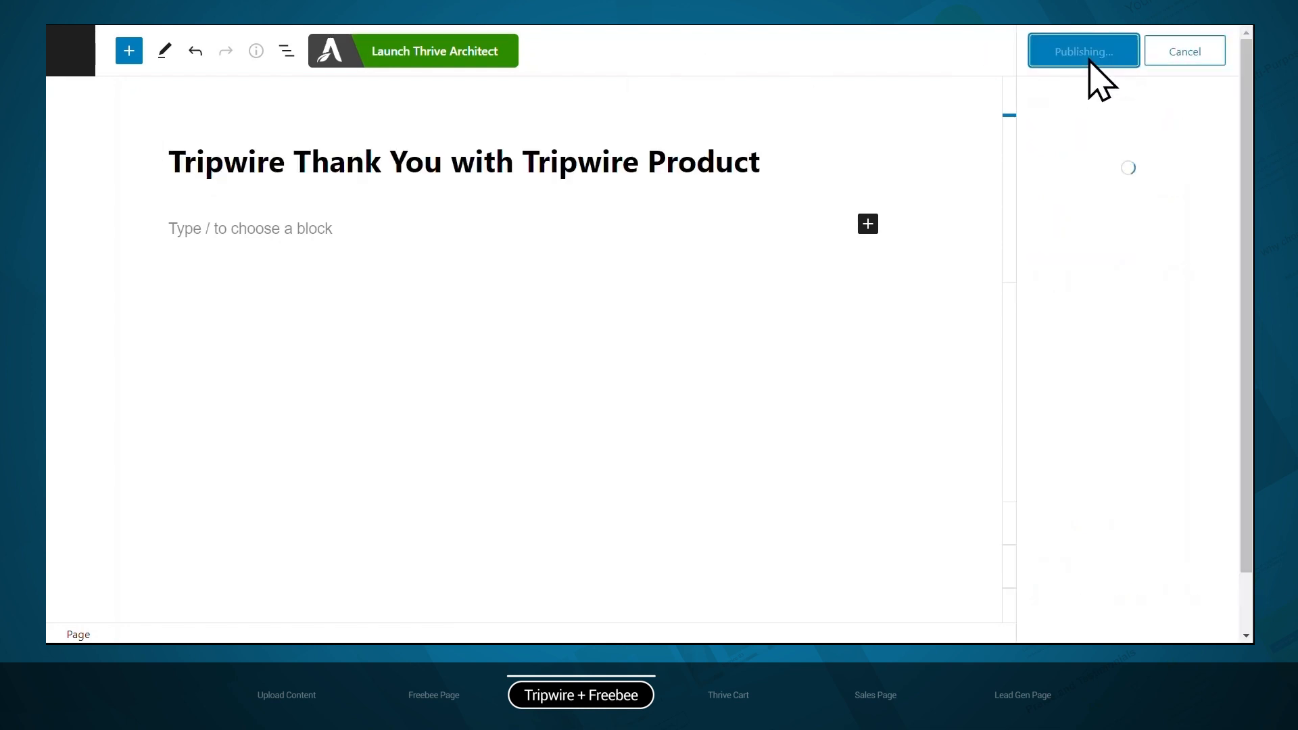
# Launch Thrive Architect on the new page and apply the Ommi Theme's Thank You / Download Page template
pyautogui.click(447, 62)
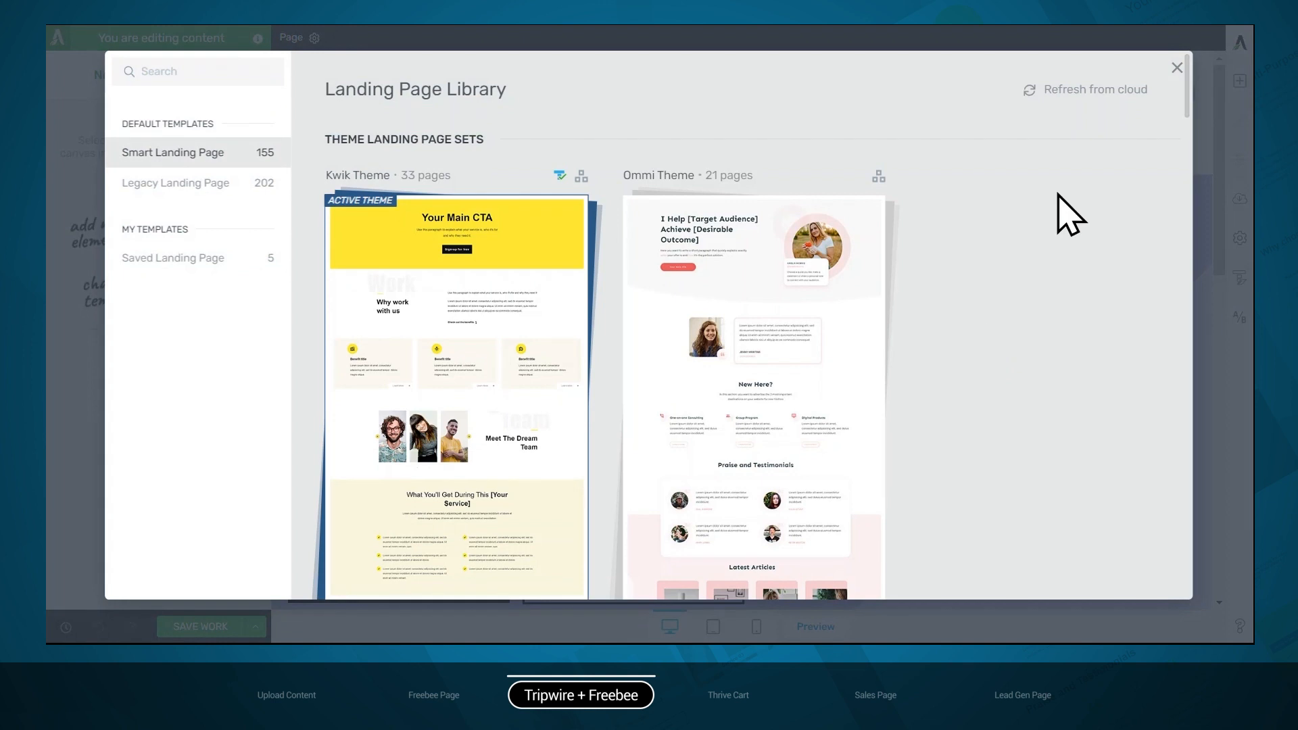
pyautogui.moveTo(868, 347)
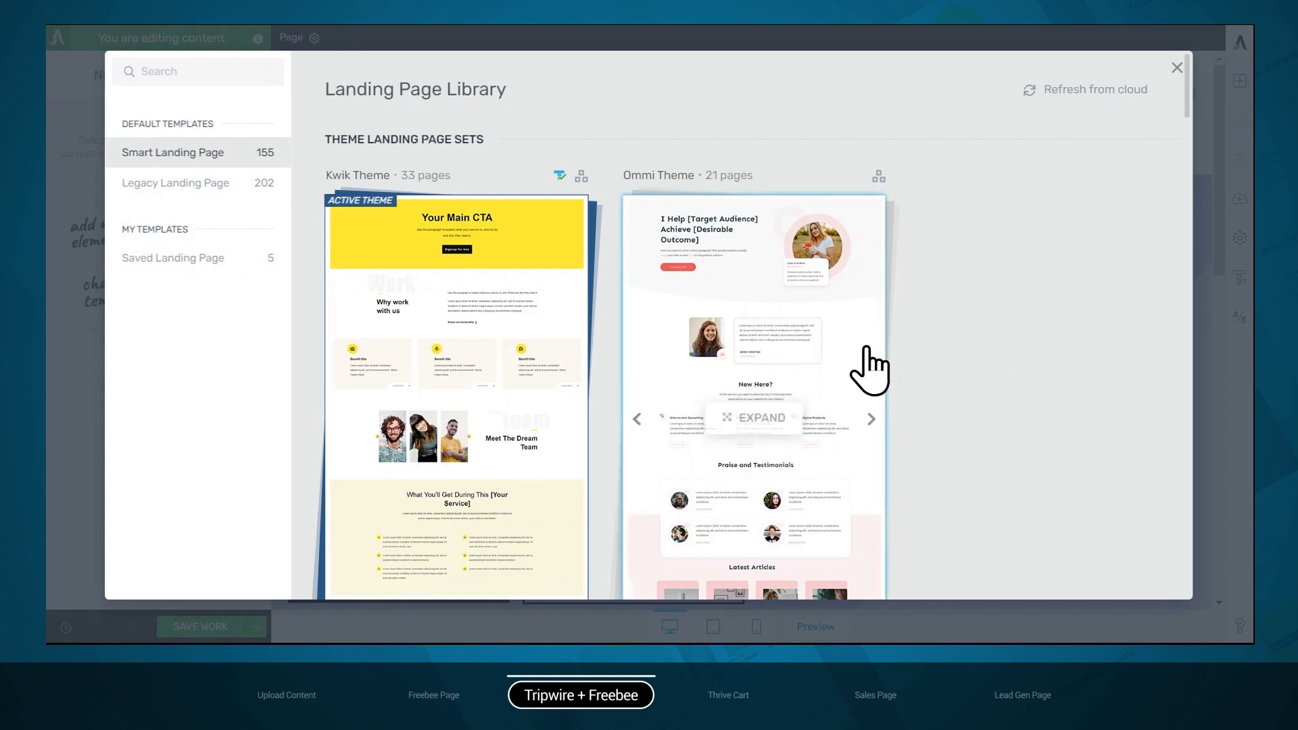
pyautogui.click(868, 348)
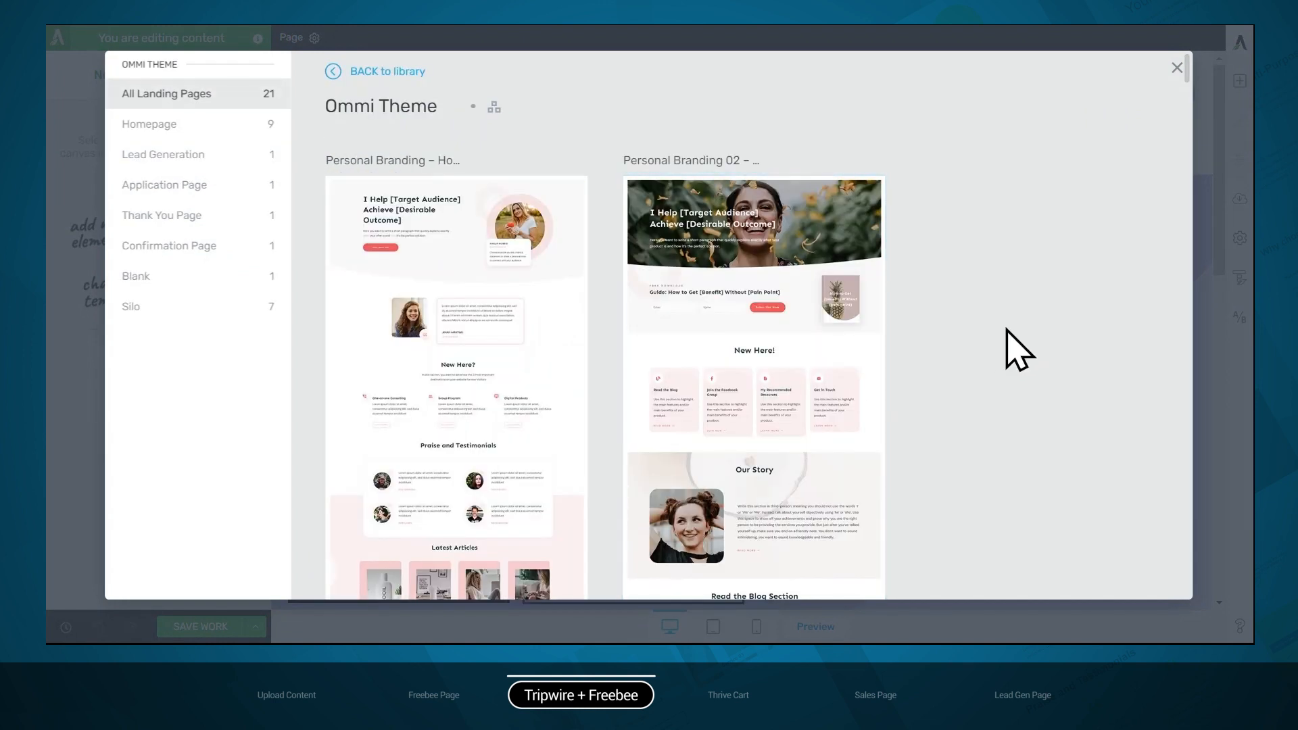
pyautogui.click(195, 217)
pyautogui.click(443, 277)
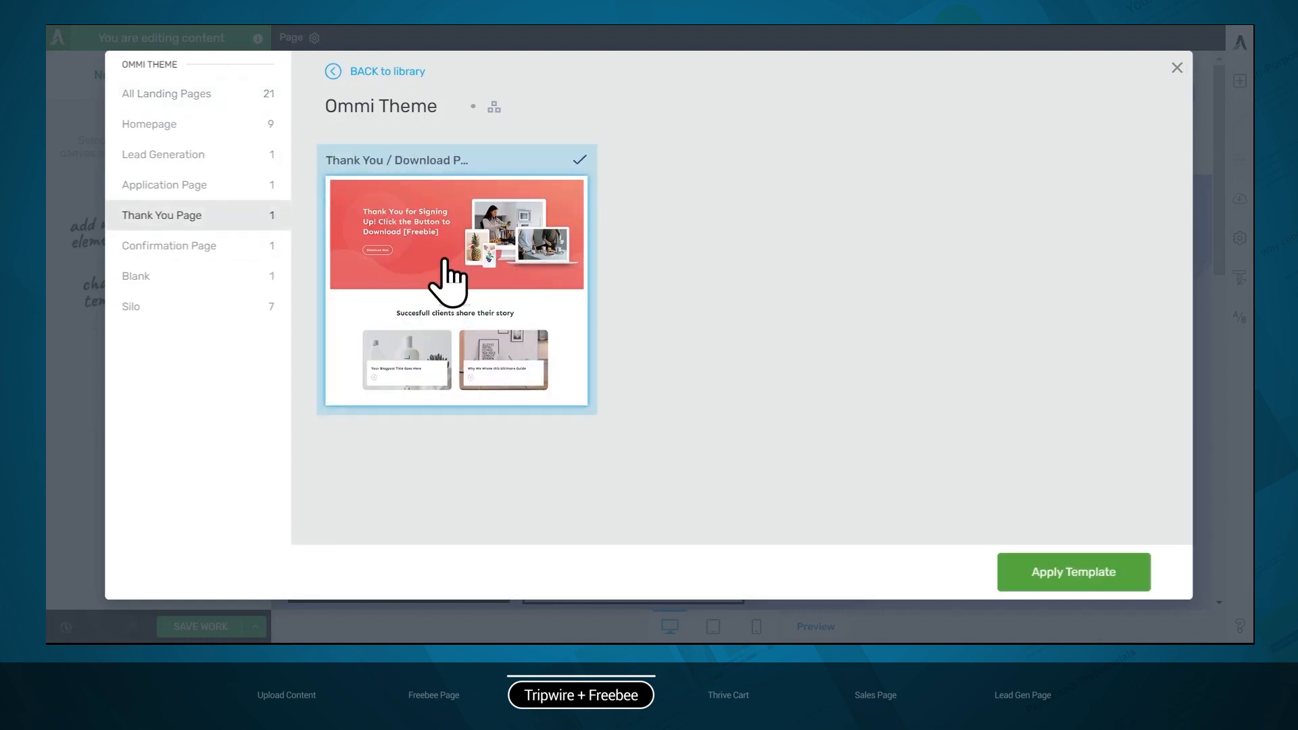
pyautogui.click(1053, 579)
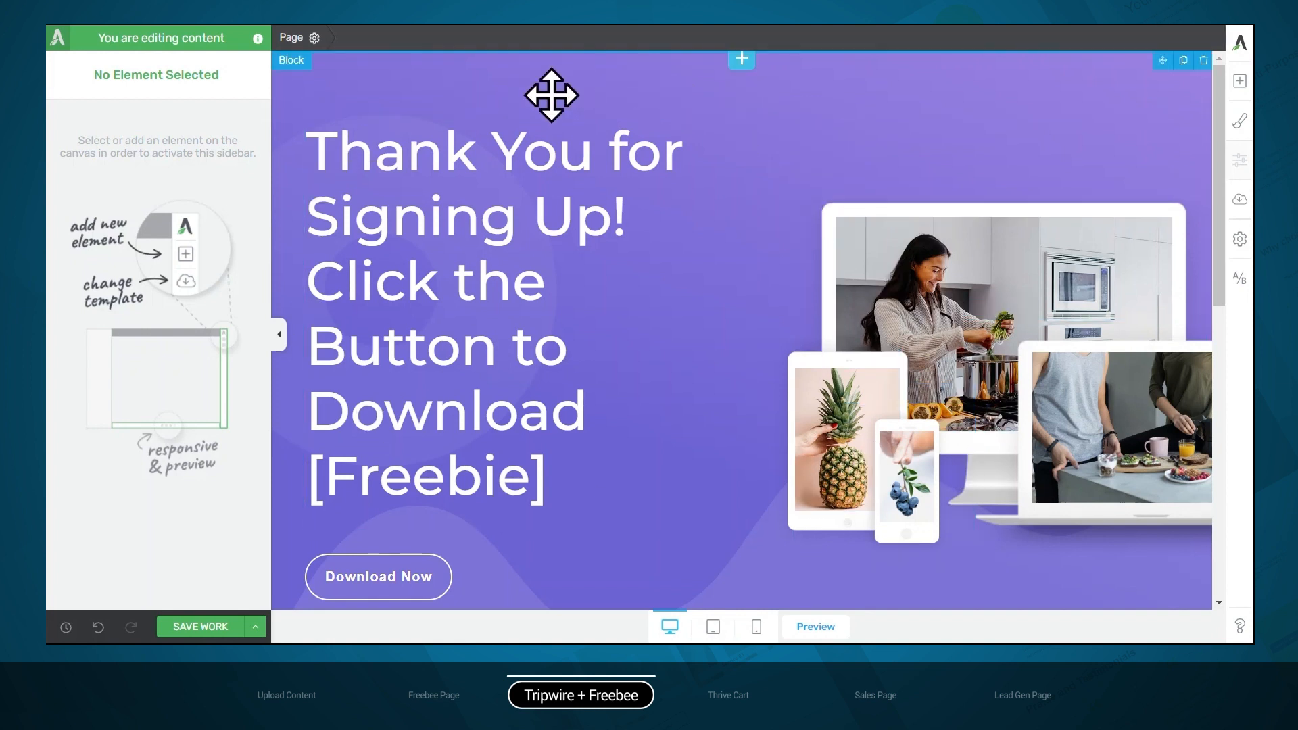
# Examine the template's hero block, success stories heading and post list
pyautogui.scroll(-5, 748, 348)
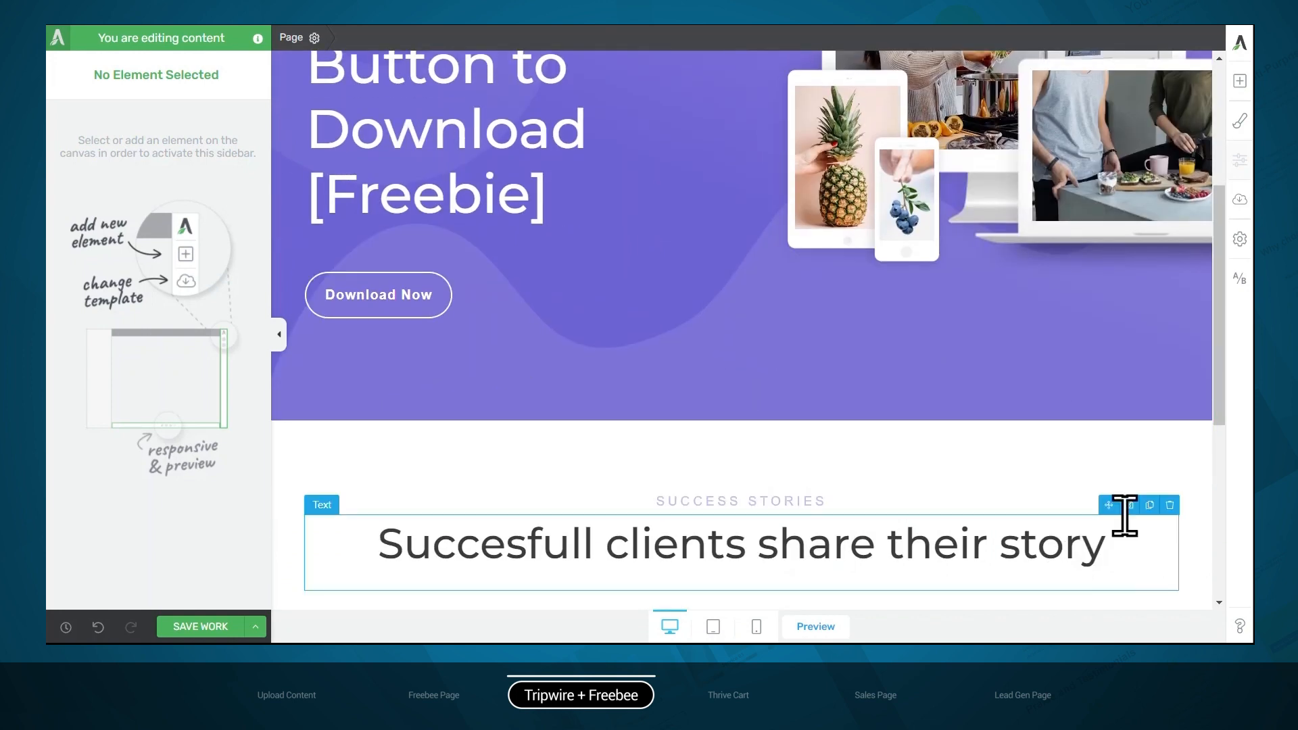
pyautogui.scroll(-3, 735, 436)
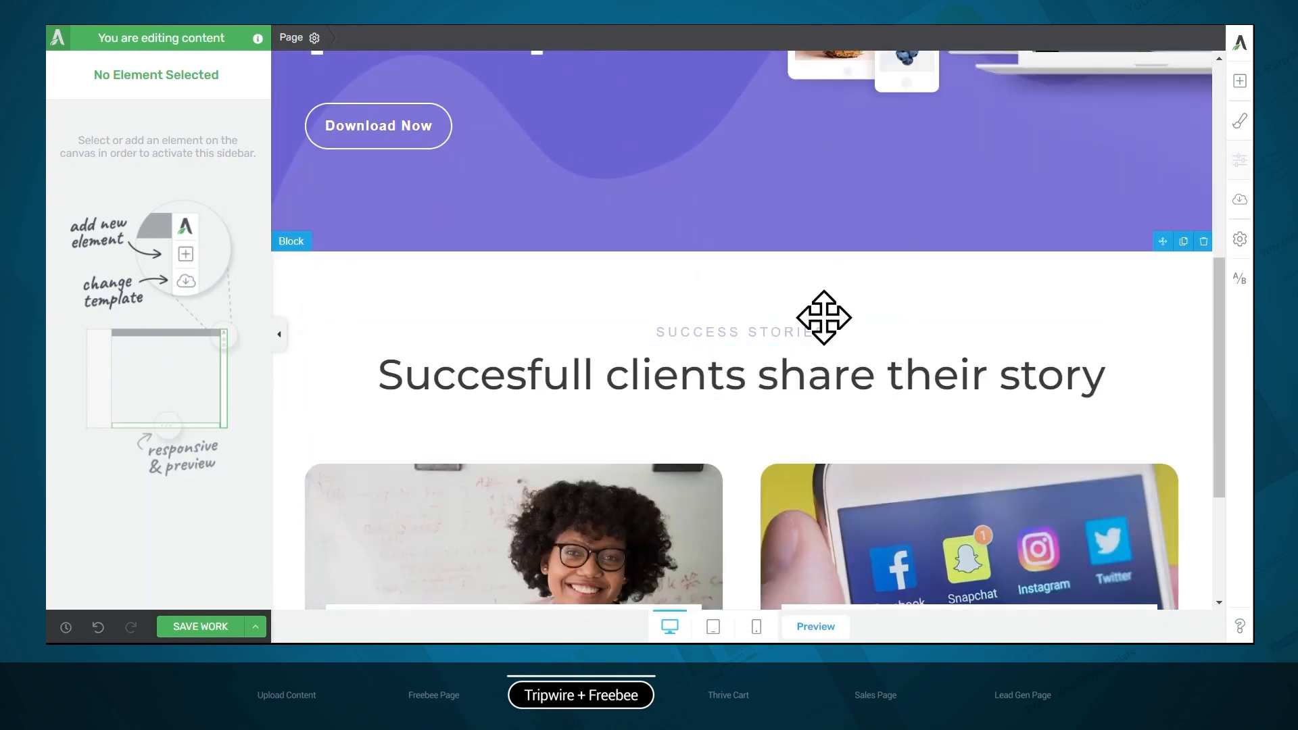
pyautogui.scroll(-3, 804, 314)
pyautogui.scroll(3, 857, 344)
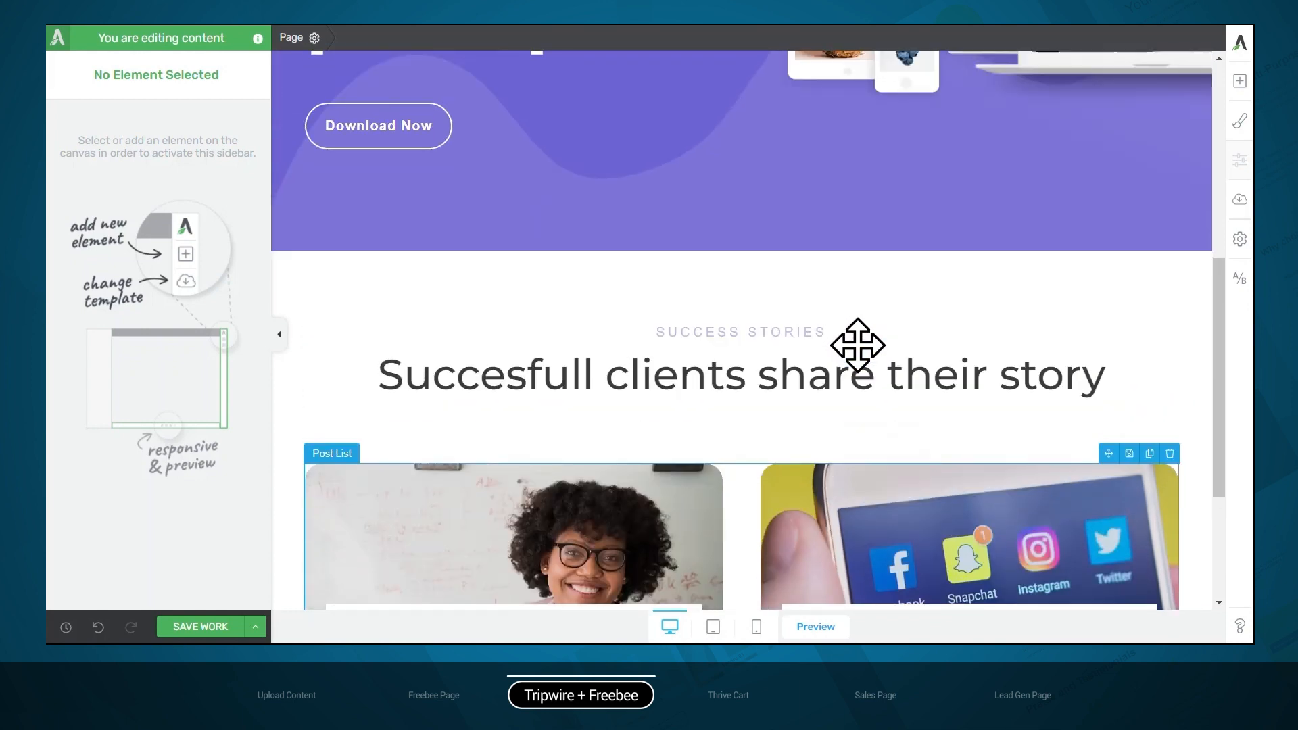
# Insert the Ommi hero block "Little Known Ways to [Desirable Outcome]" with the round orange-slices photo between the purple hero and the success stories section
pyautogui.moveTo(749, 256)
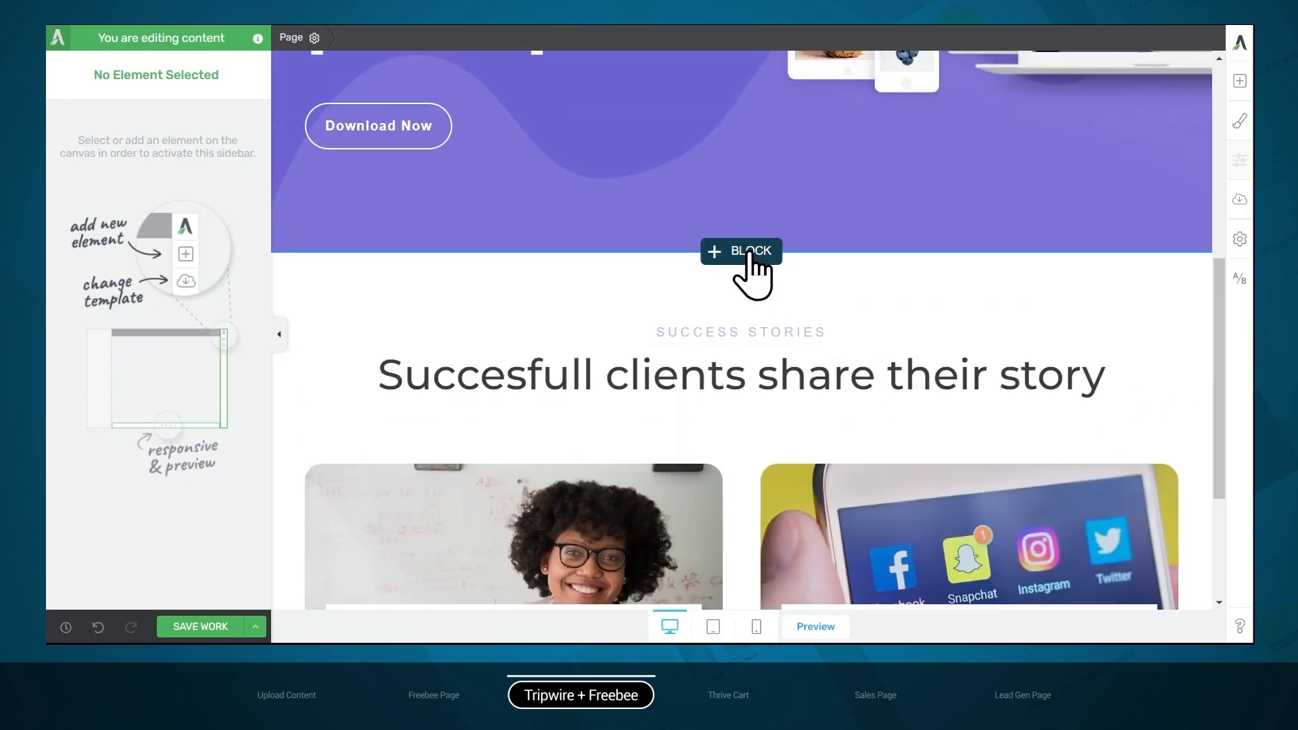
pyautogui.click(751, 253)
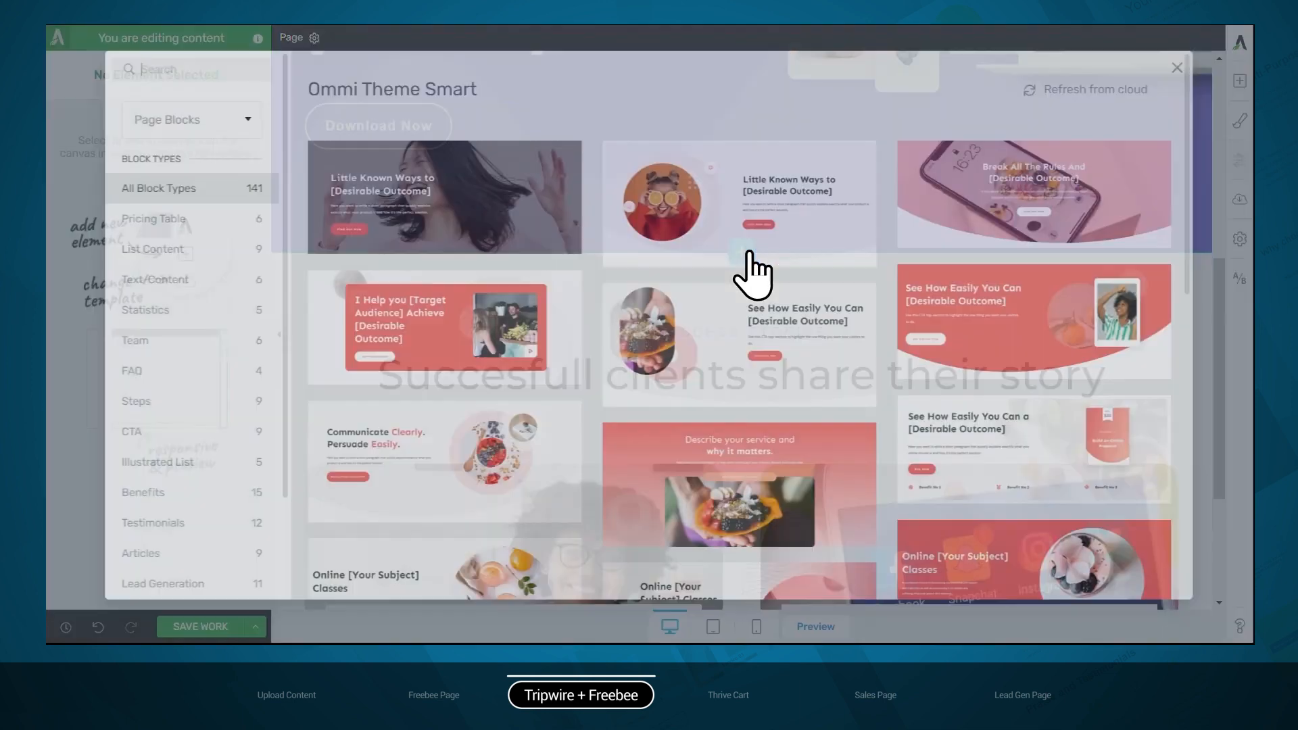
pyautogui.scroll(-2, 237, 311)
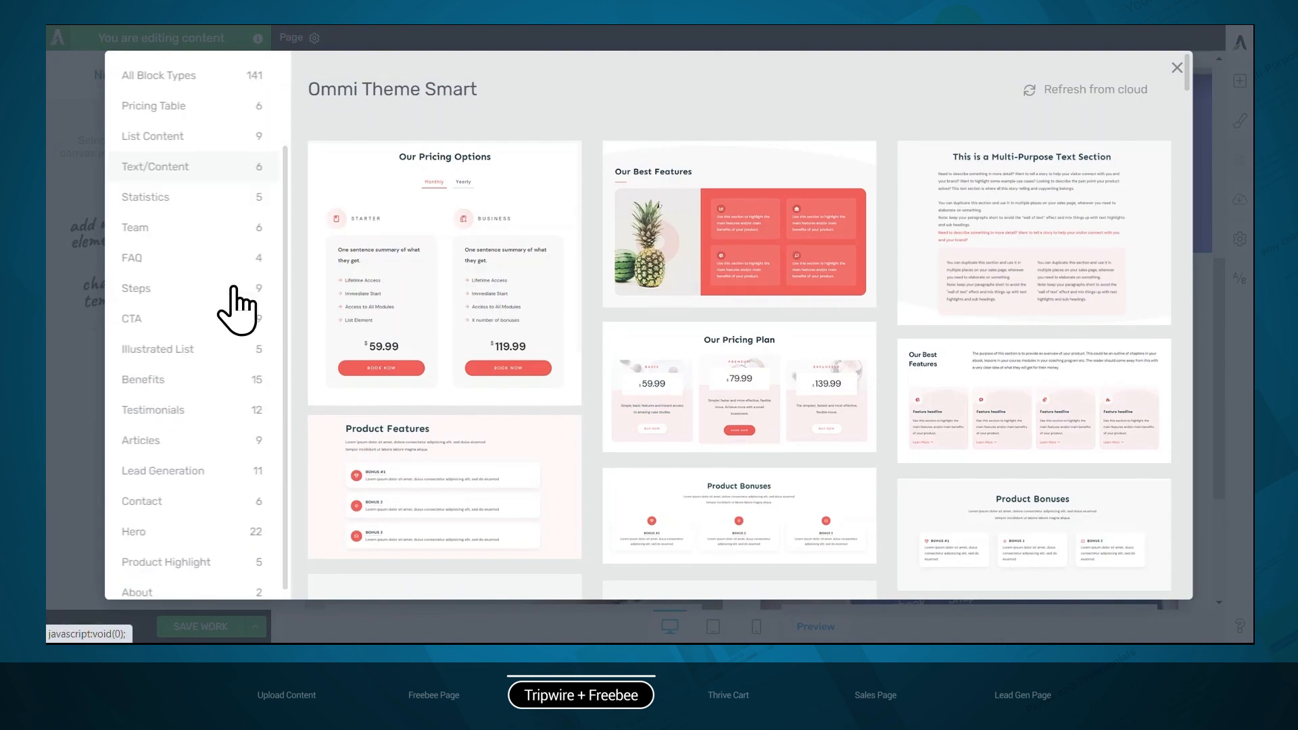
pyautogui.click(151, 527)
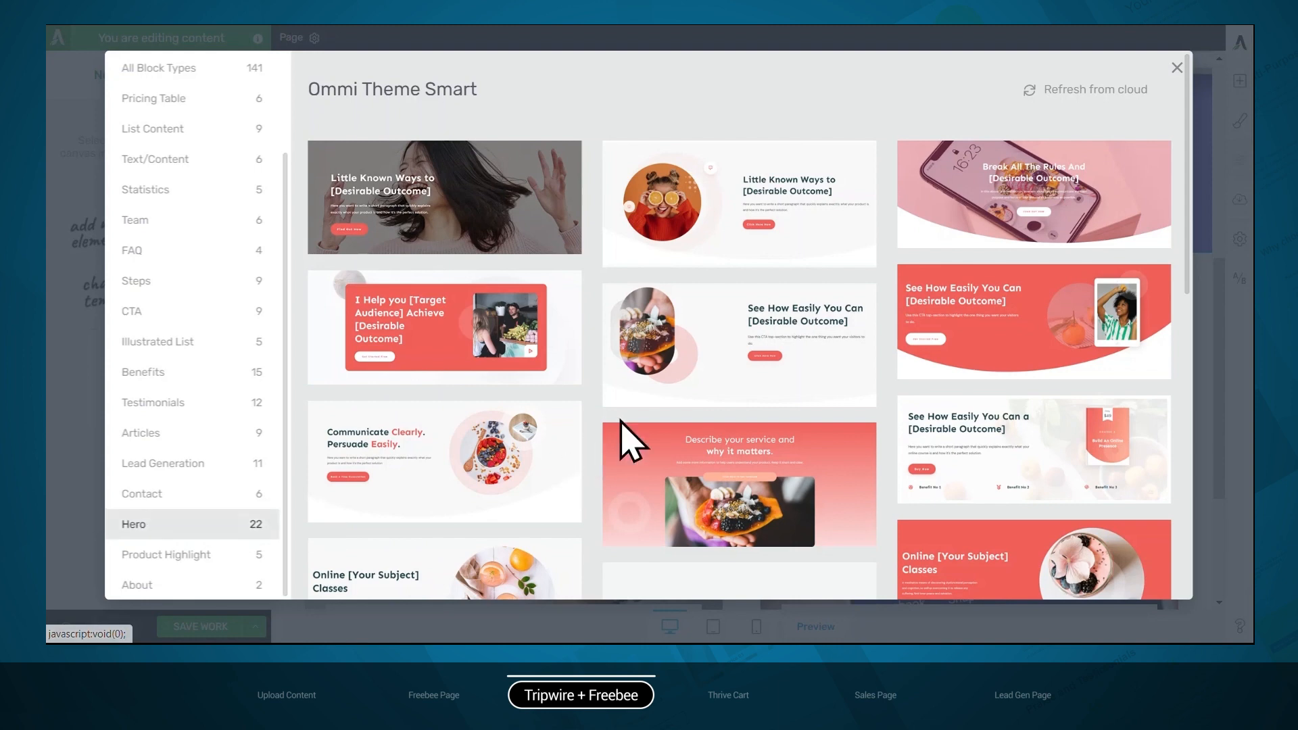
pyautogui.scroll(-3, 626, 433)
pyautogui.scroll(3, 625, 433)
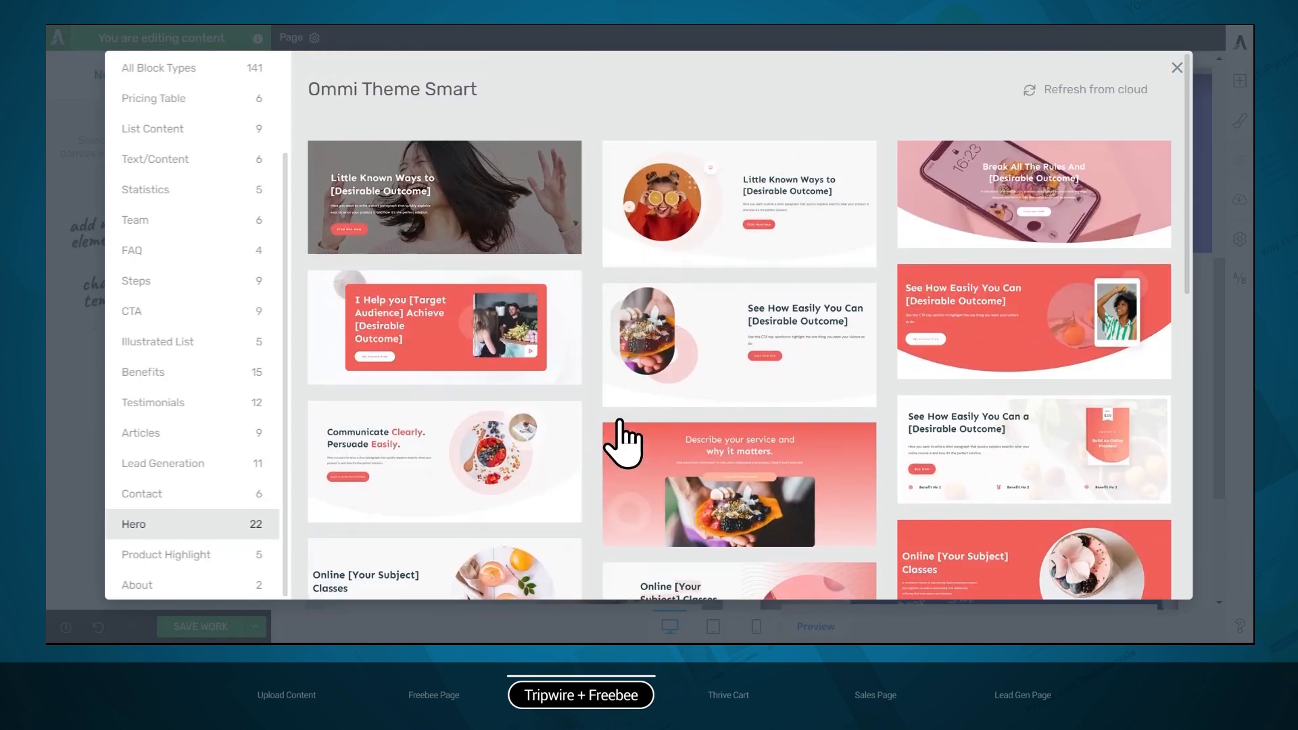
pyautogui.click(733, 261)
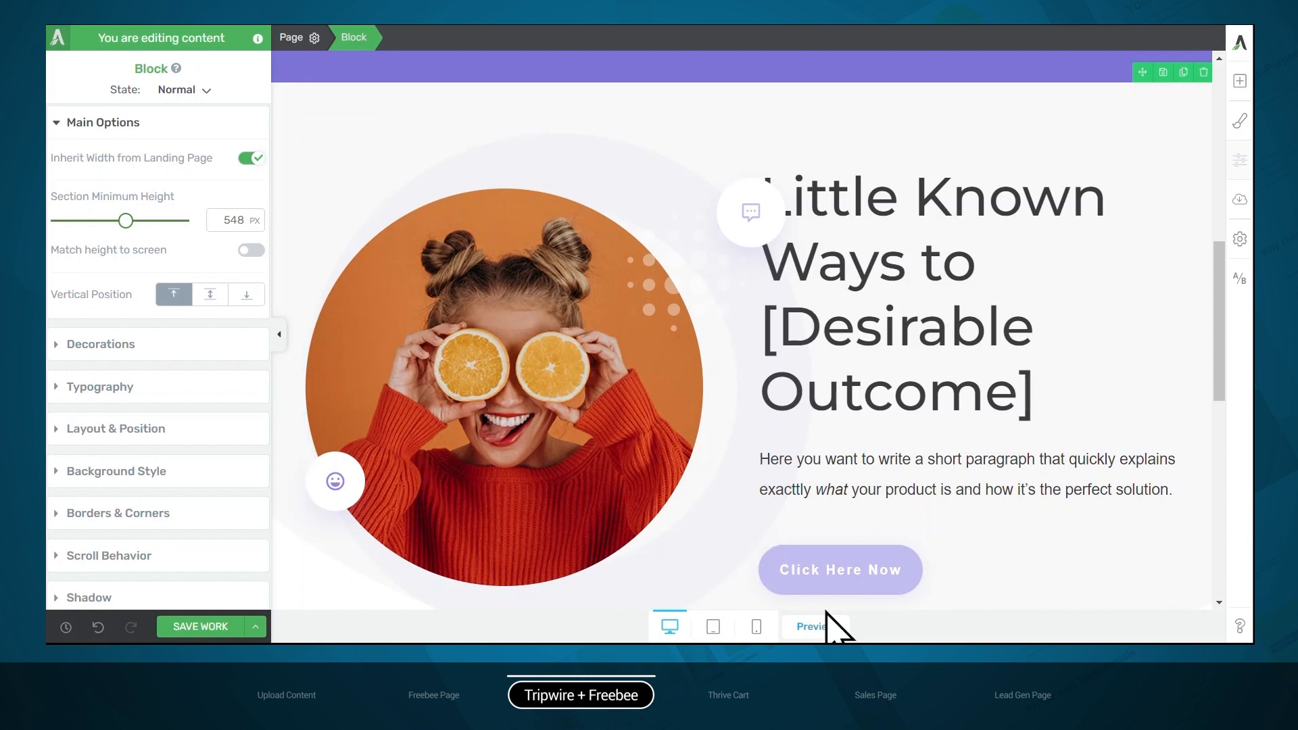
# Copy the example-e-book.pdf file URL from the media library and set it as the hero "Download Now" button's target link
pyautogui.scroll(4, 829, 571)
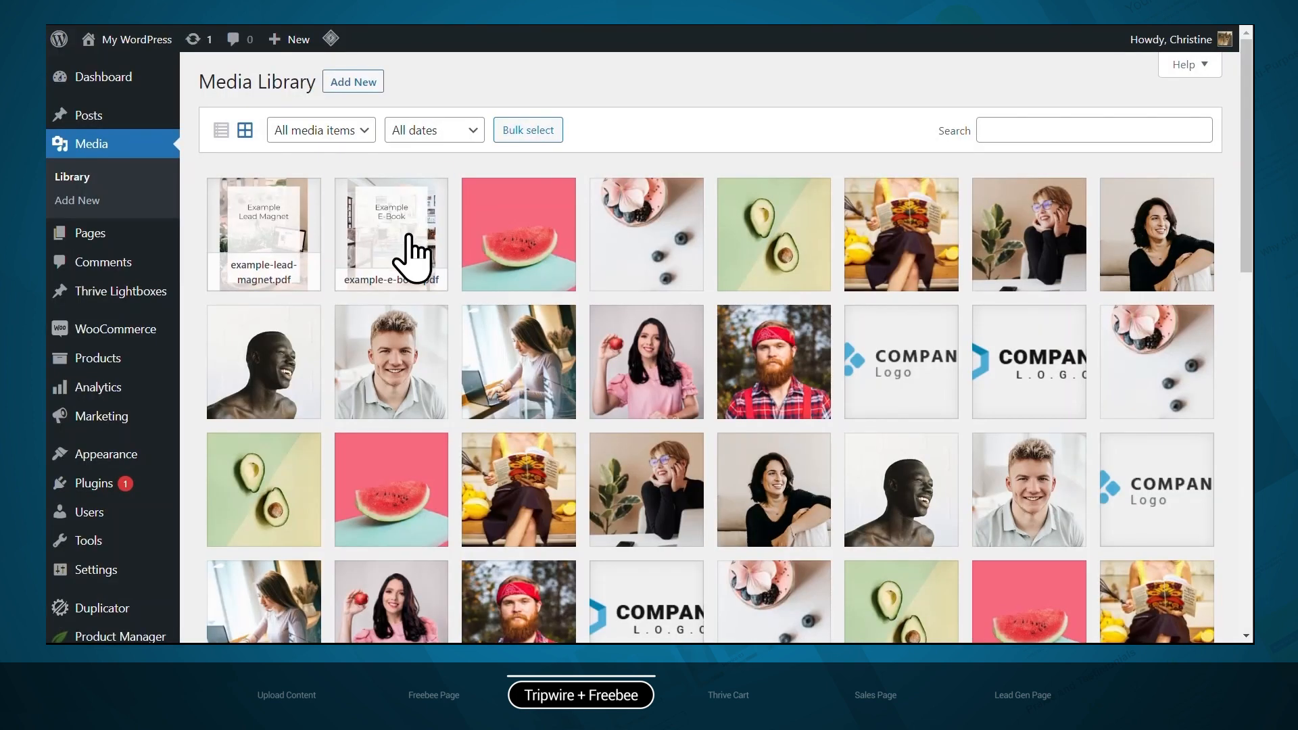
pyautogui.click(415, 255)
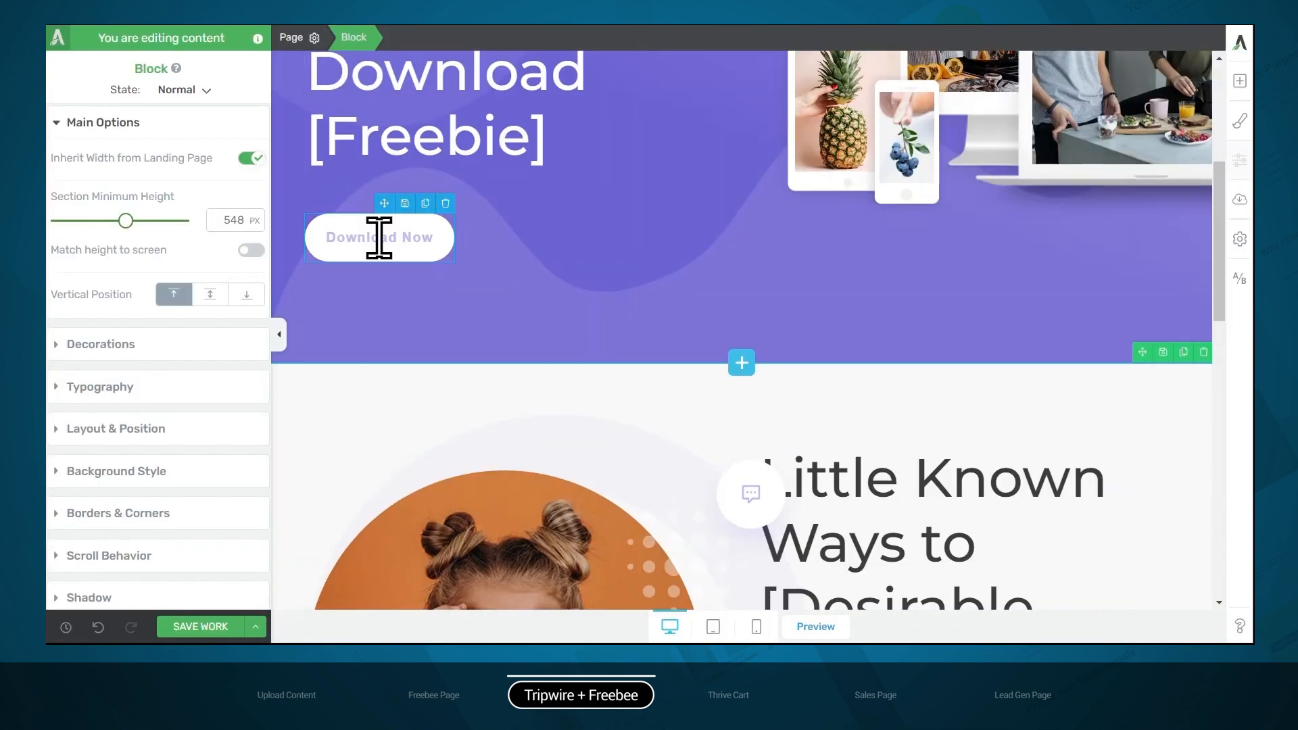
pyautogui.click(379, 237)
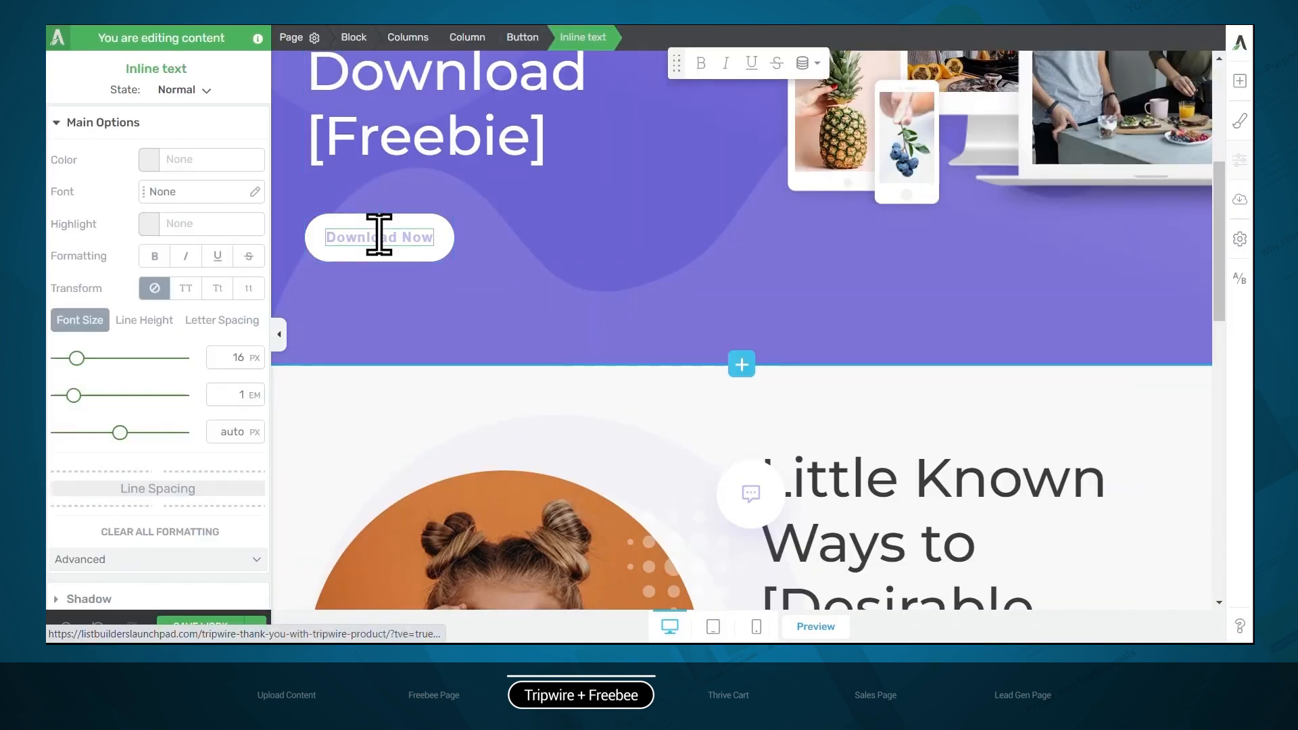
pyautogui.click(521, 37)
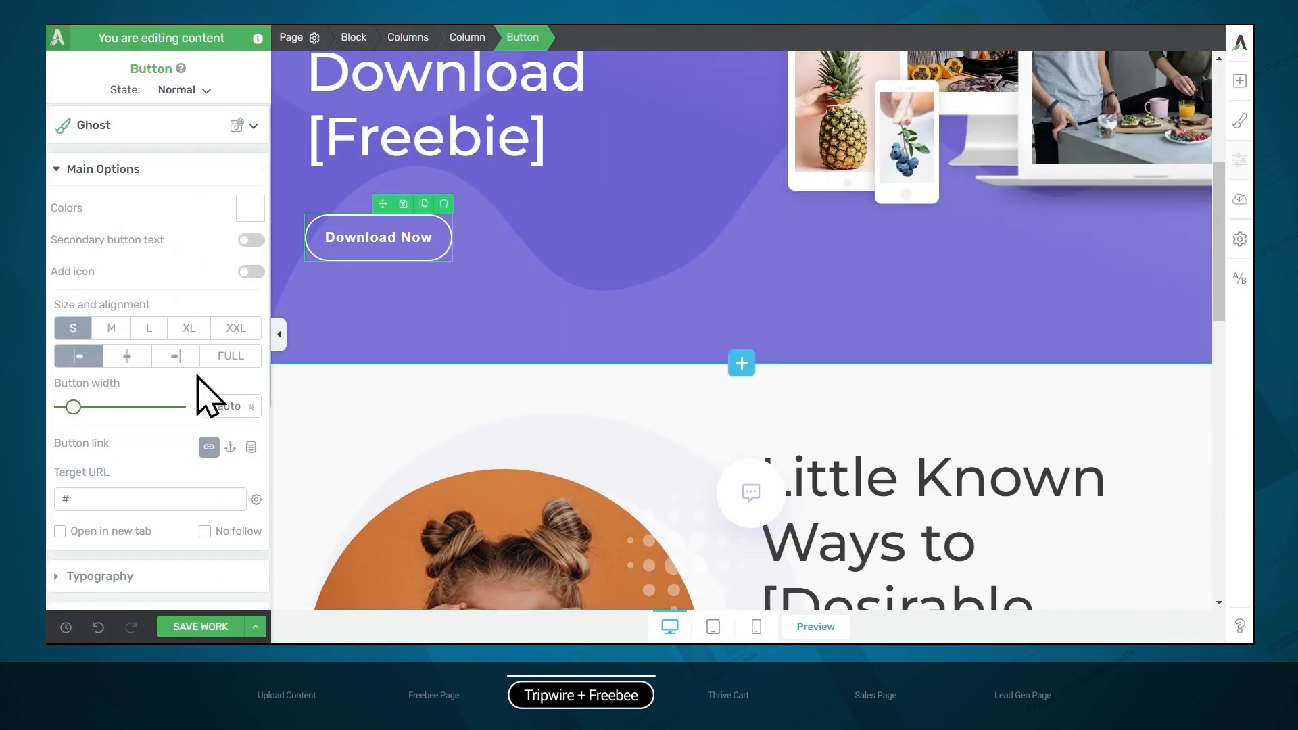
pyautogui.scroll(-2, 203, 395)
pyautogui.doubleClick(115, 386)
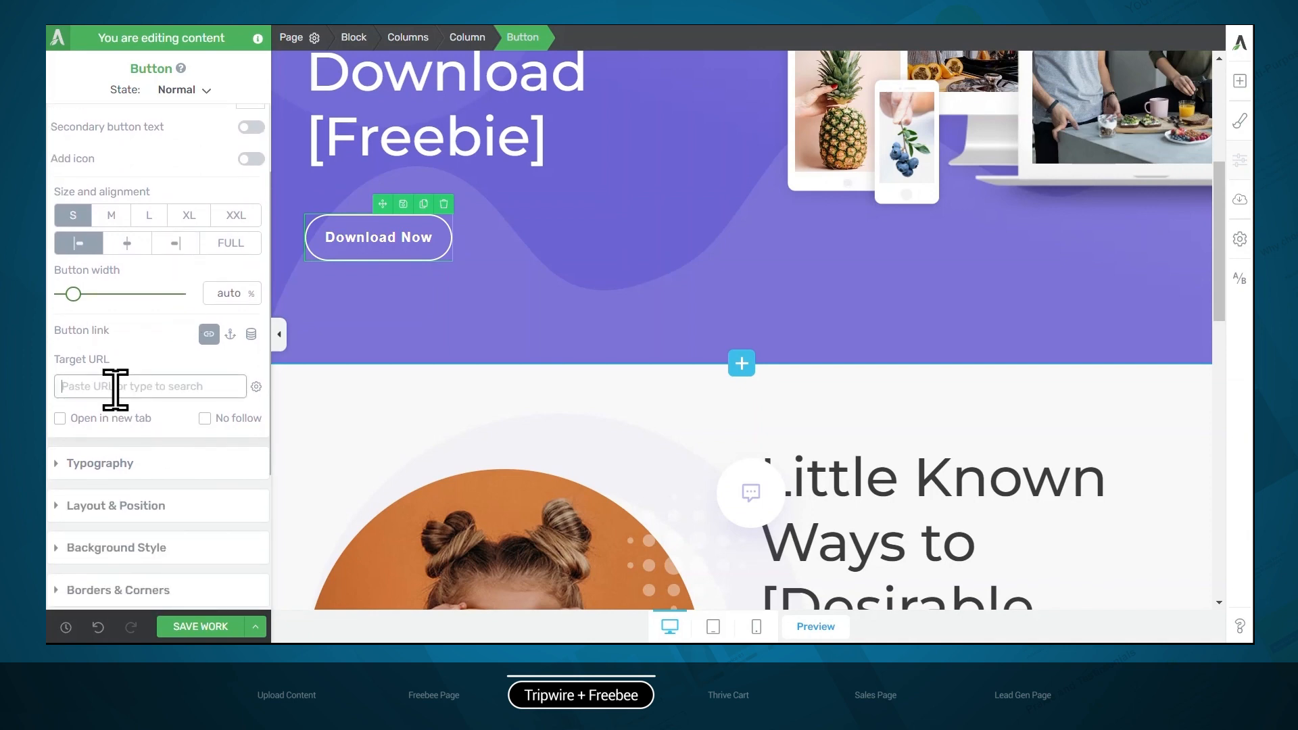
pyautogui.hotkey('ctrl', 'v')
# Copy the example-lead-magnet.pdf file URL from the media library and use it as the new block's "Click Here Now" button link
pyautogui.scroll(-7, 435, 405)
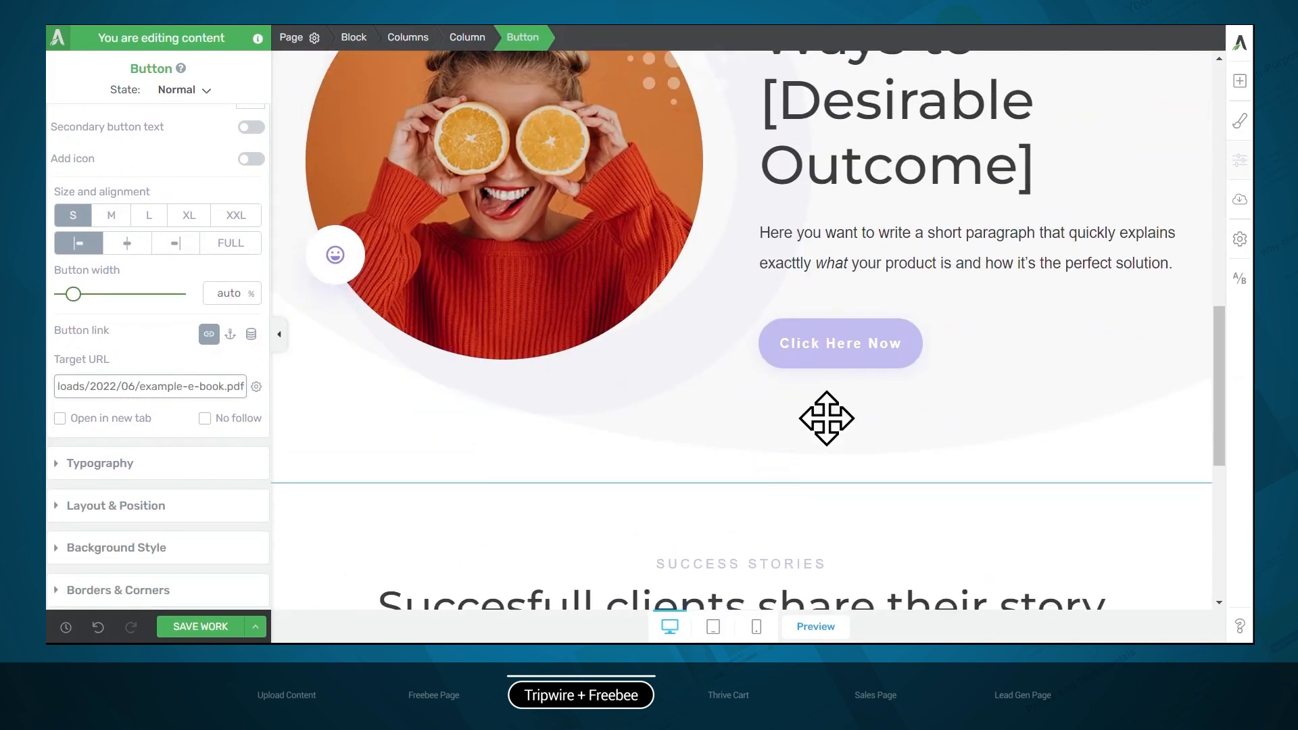
pyautogui.click(840, 342)
pyautogui.click(524, 46)
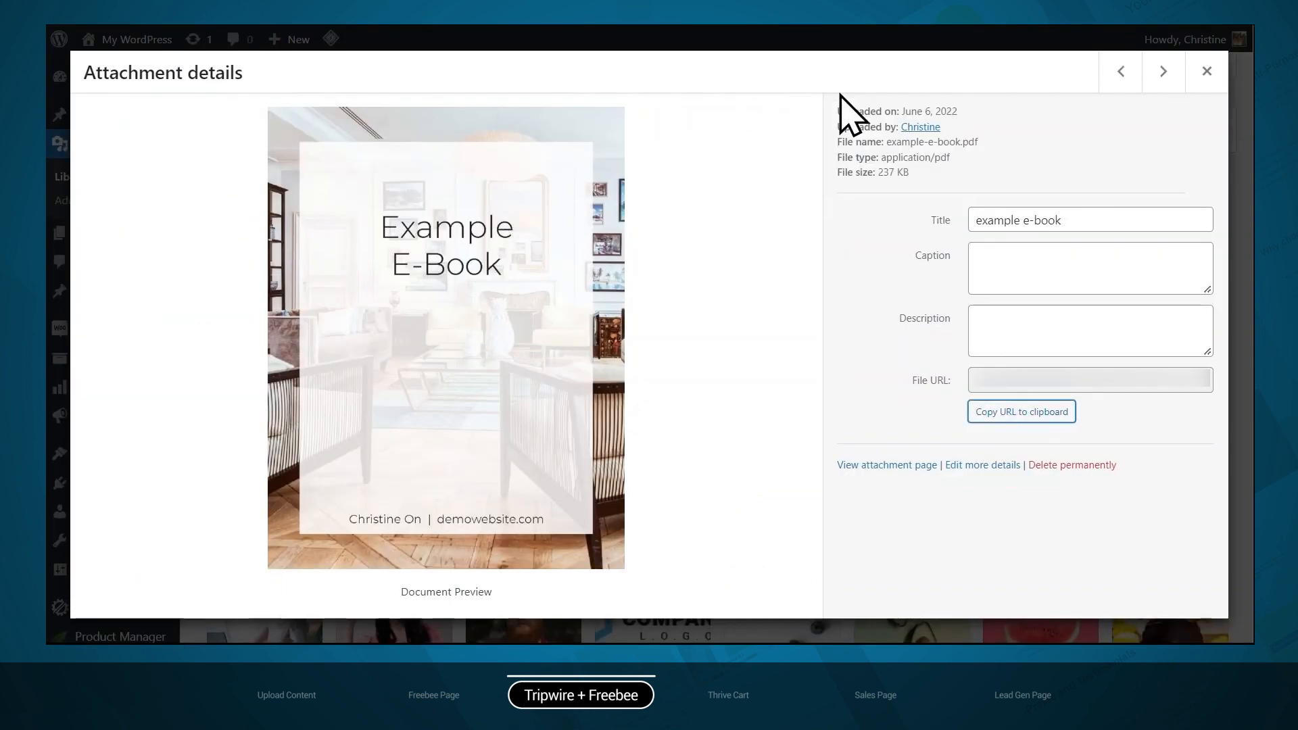
pyautogui.click(1203, 74)
pyautogui.click(301, 231)
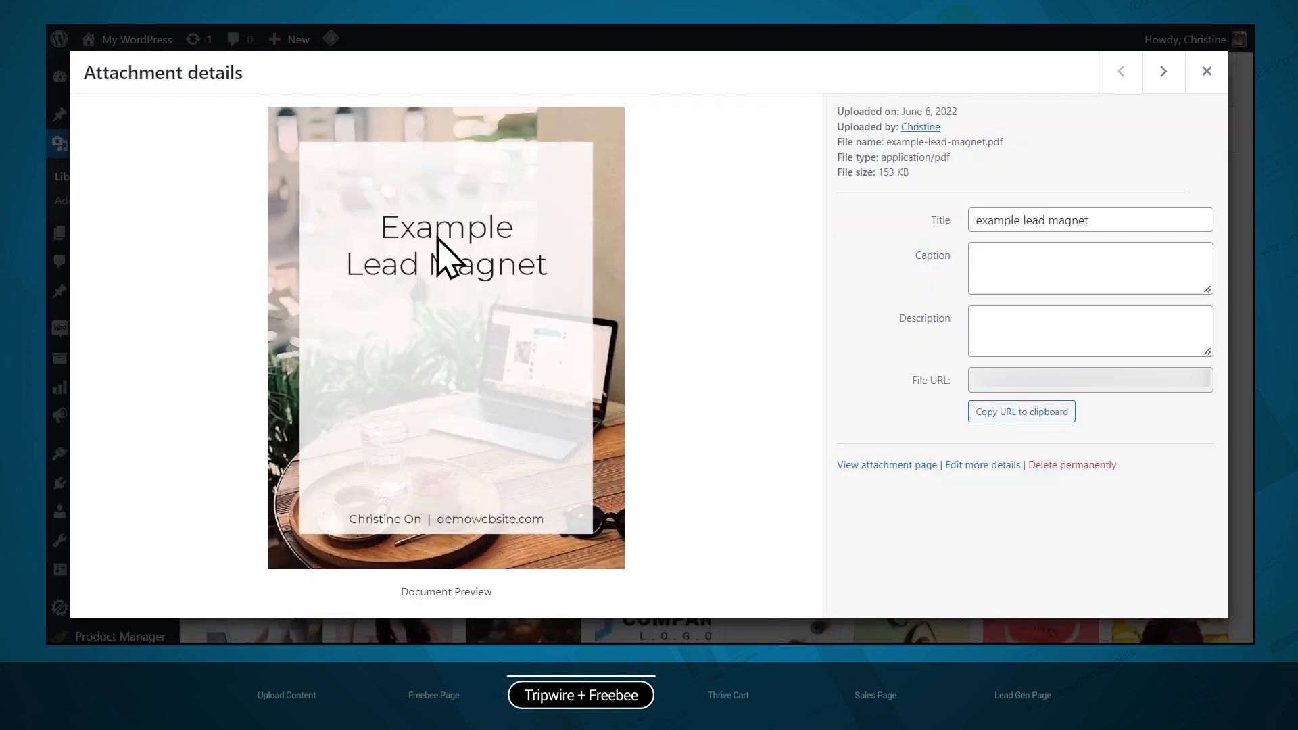
pyautogui.click(981, 409)
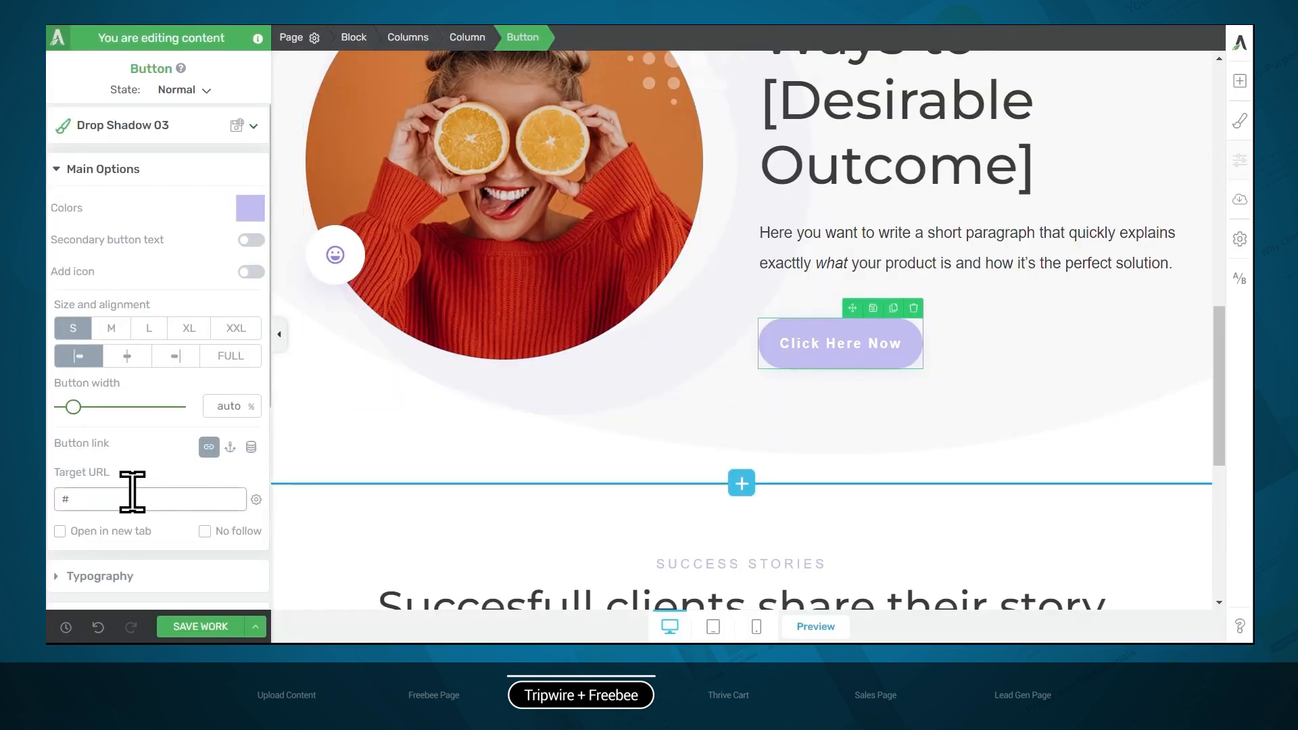
pyautogui.doubleClick(100, 490)
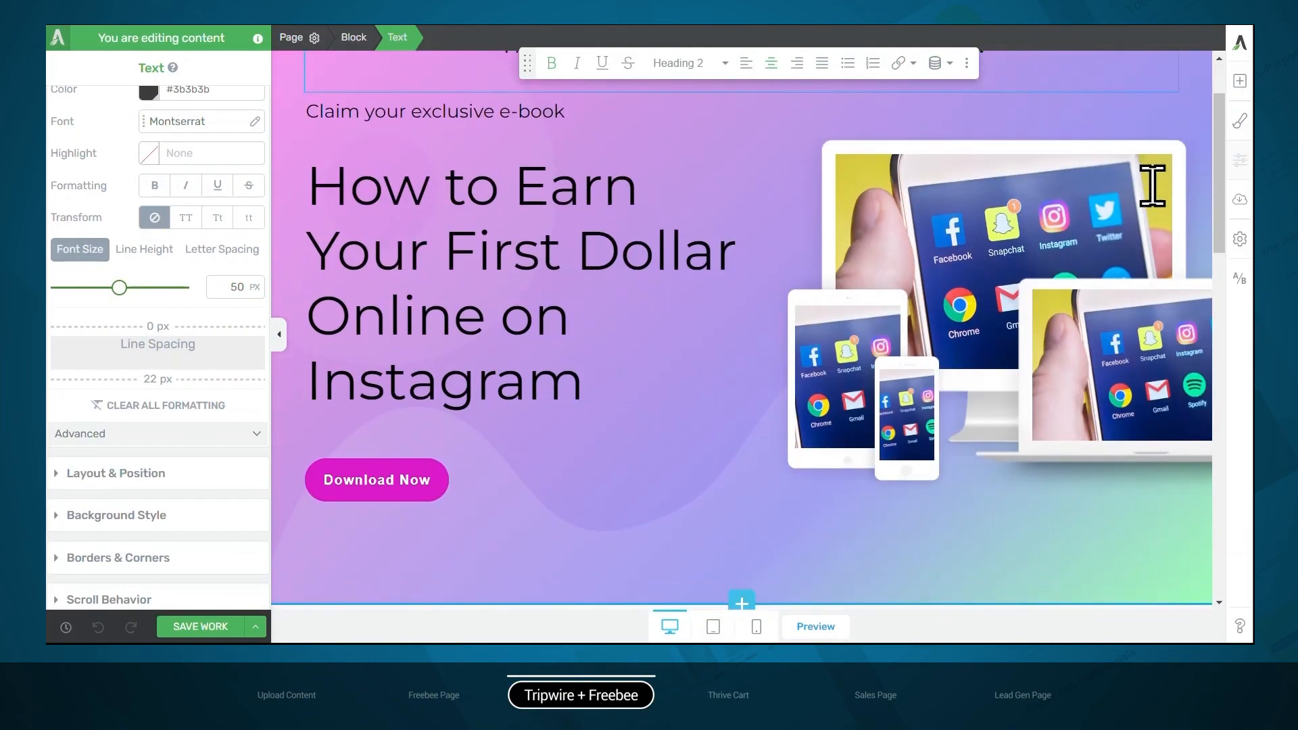
# Review the restyled tripwire thank-you page down to the success stories section and save it
pyautogui.scroll(-10, 1151, 181)
pyautogui.scroll(-7, 1152, 183)
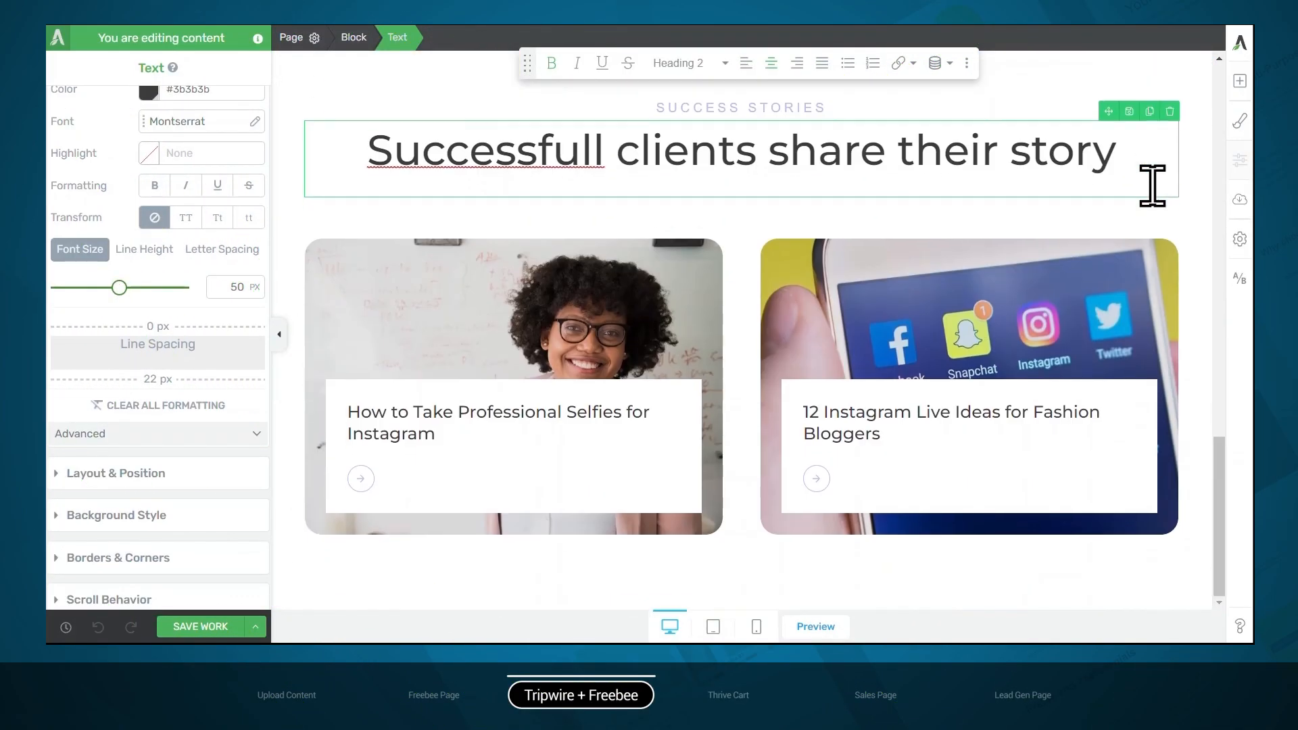
pyautogui.click(199, 629)
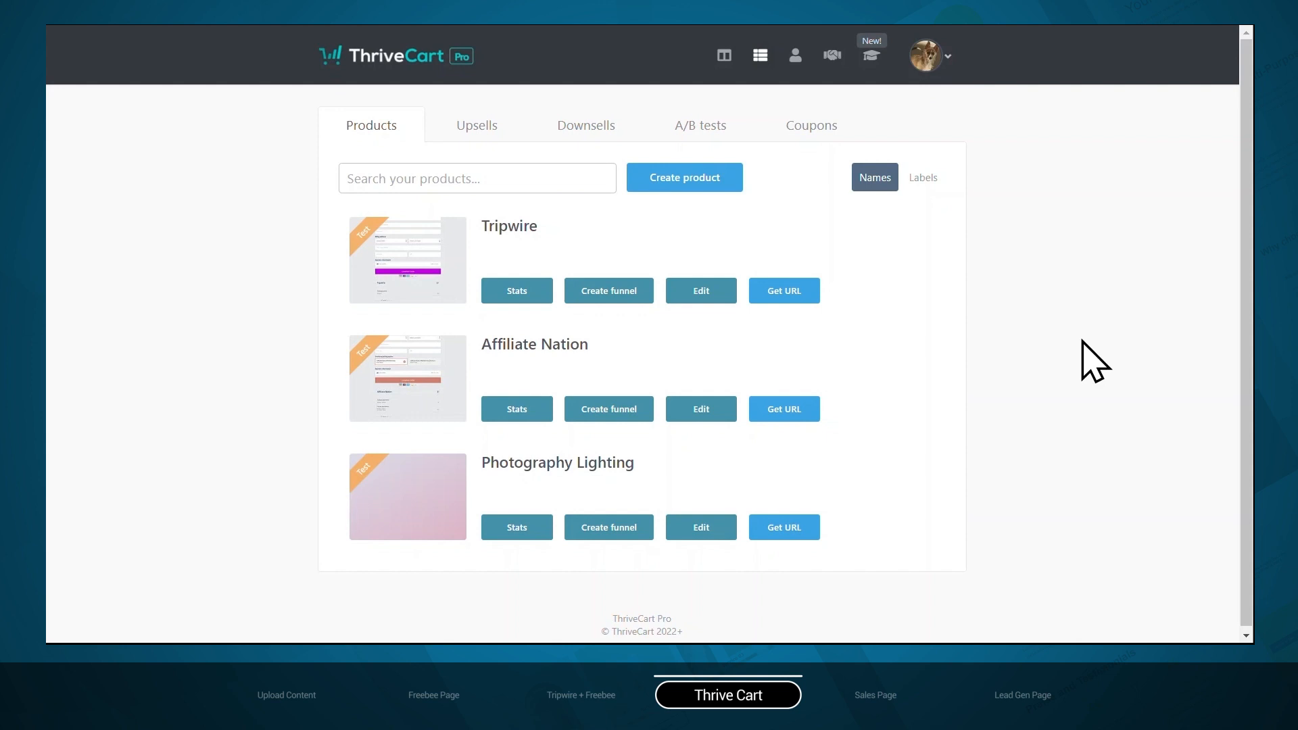
# In ThriveCart, create a new digital product named "Instagram E-book" in test mode and continue to its pricing options
pyautogui.click(687, 187)
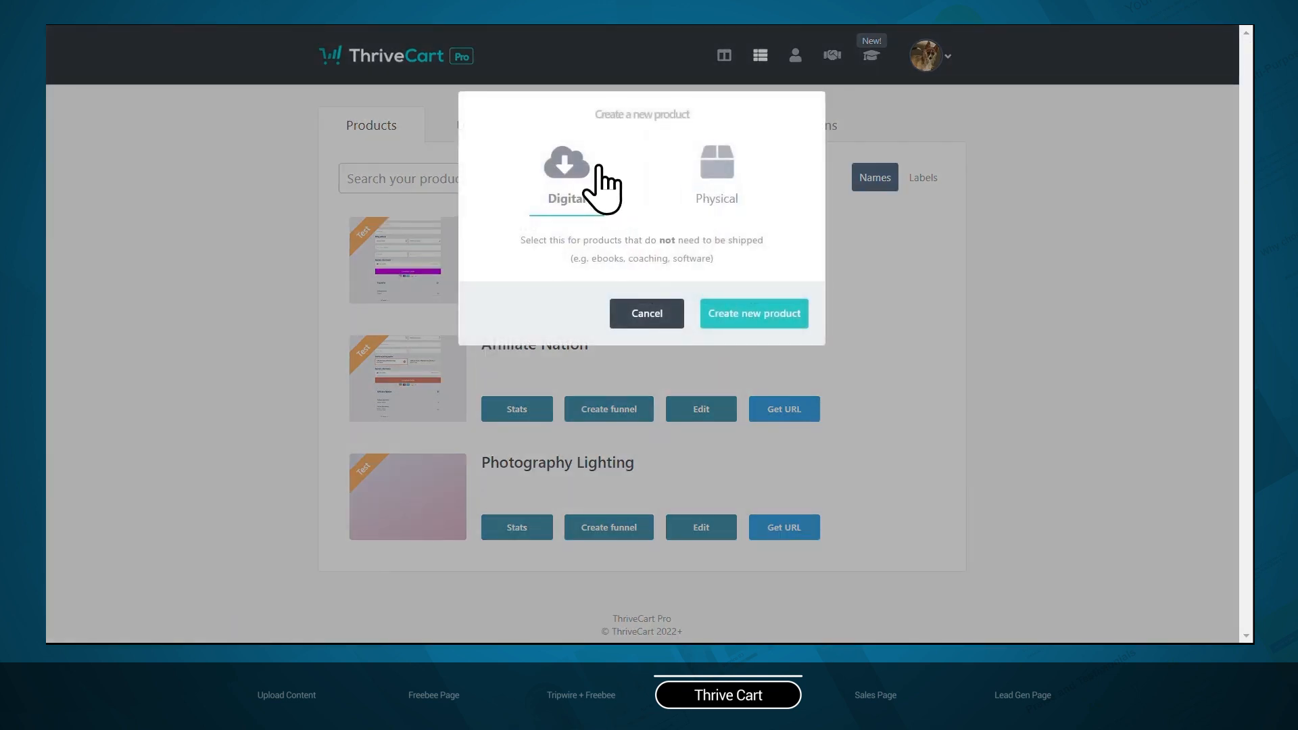
pyautogui.click(750, 312)
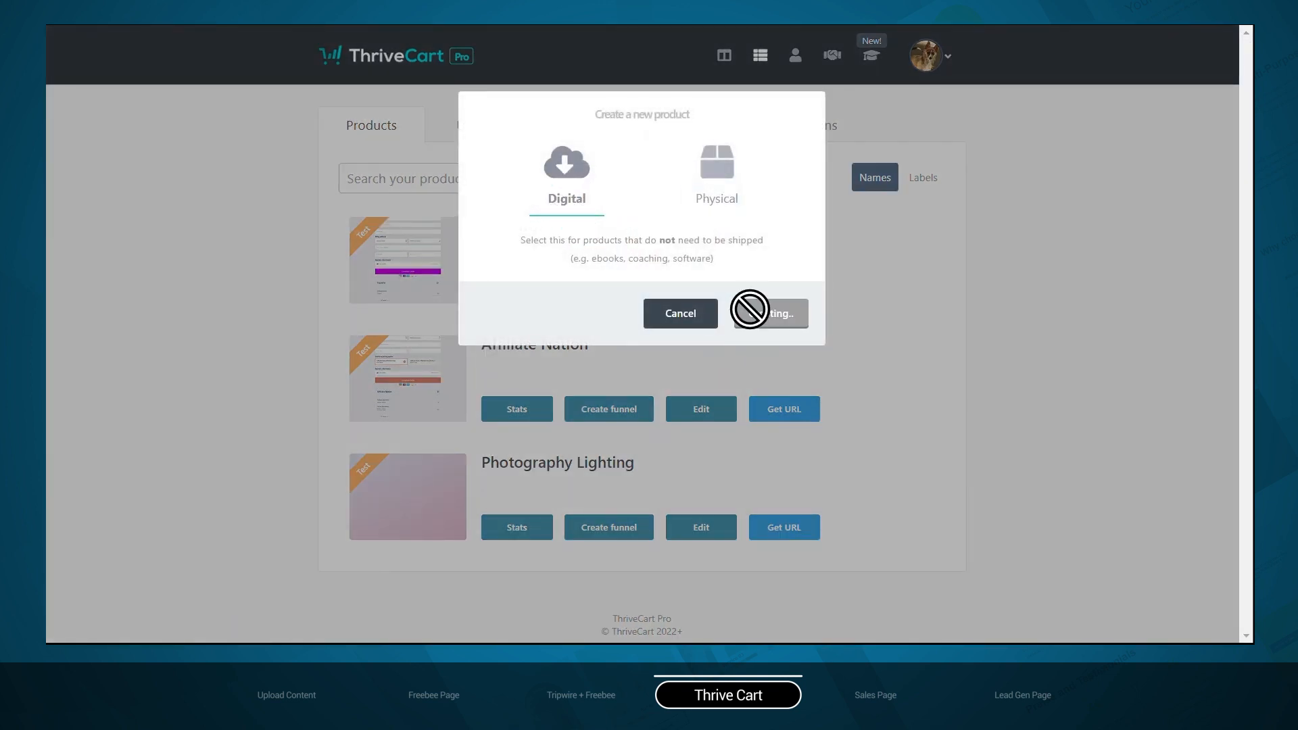
pyautogui.click(503, 264)
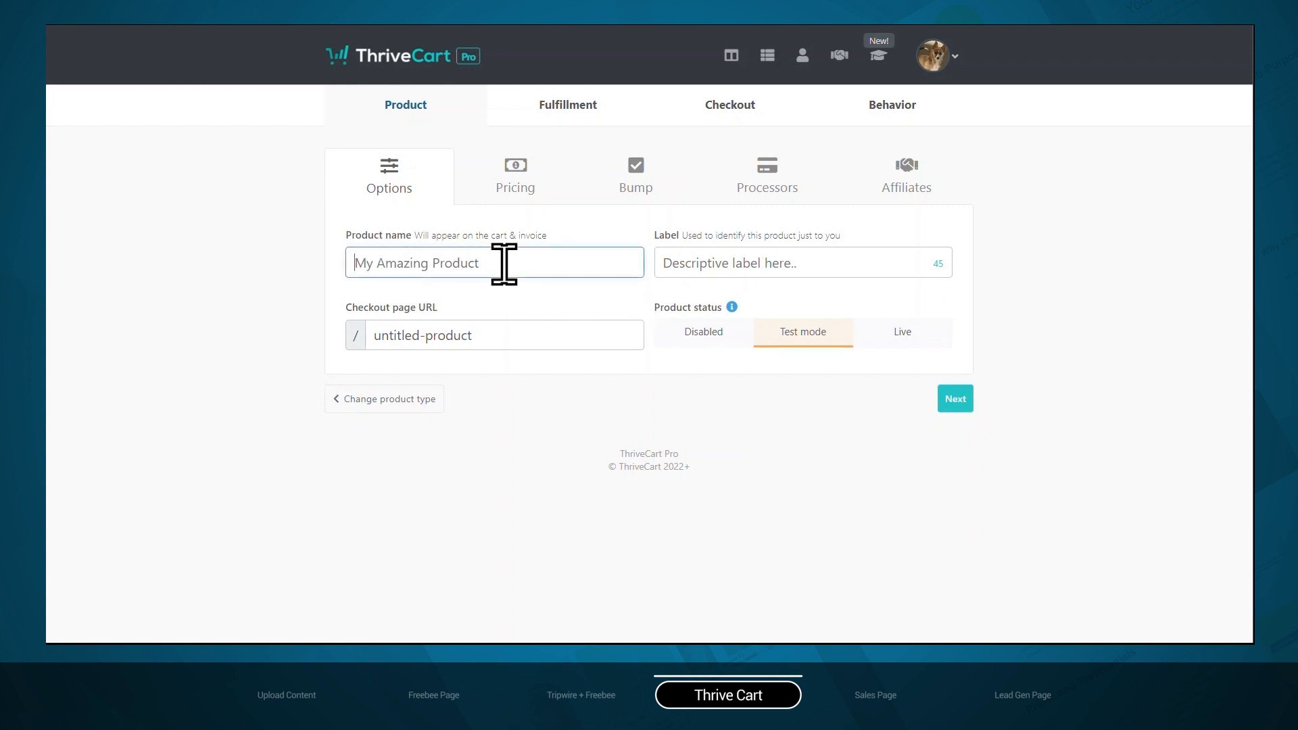
pyautogui.write('Instagram E-book')
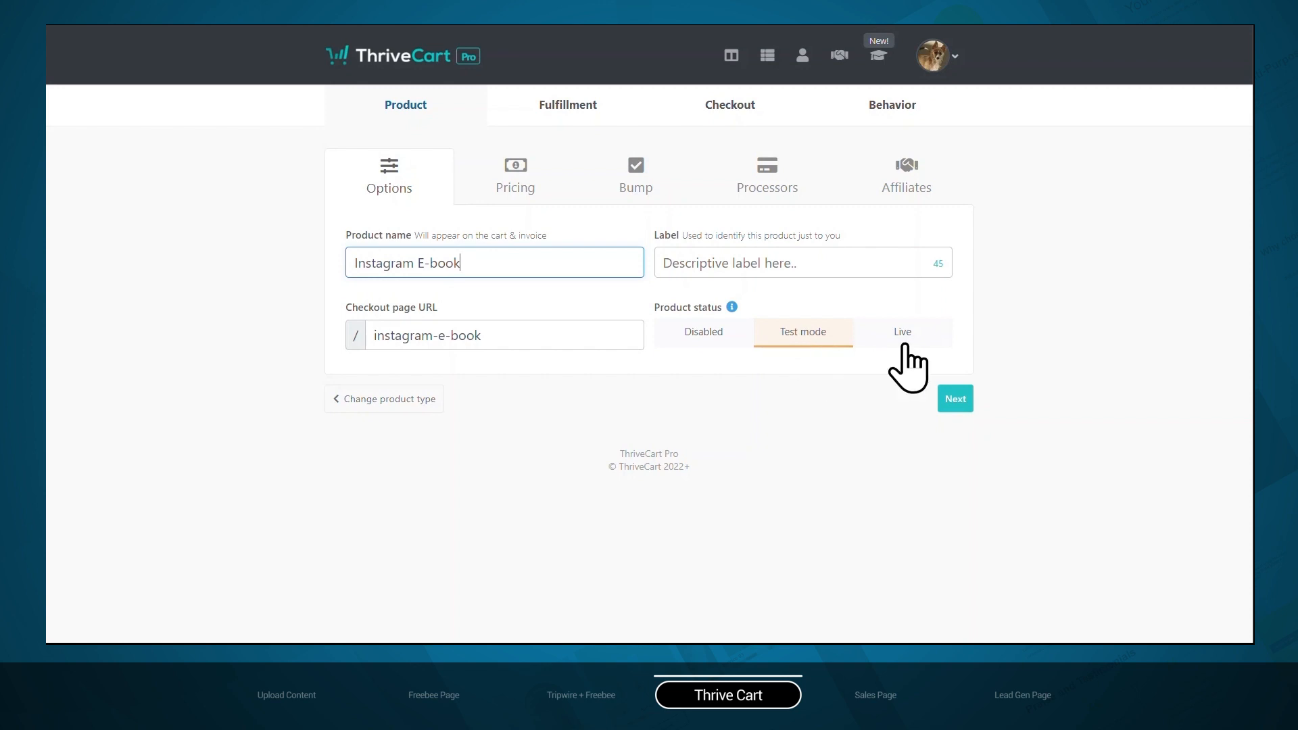
pyautogui.click(956, 400)
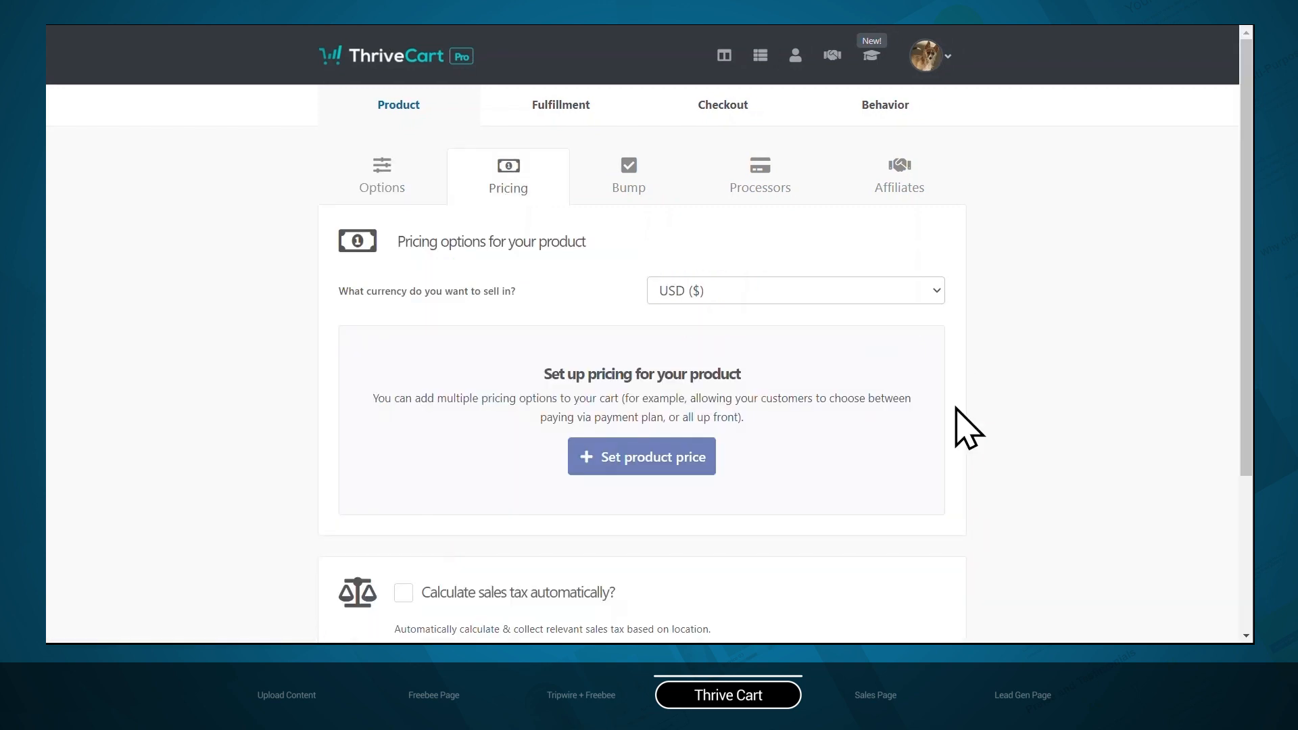
# Add a one-time fee of $7 in USD with no trial and unlimited quantity as the product's price, and continue
pyautogui.click(659, 456)
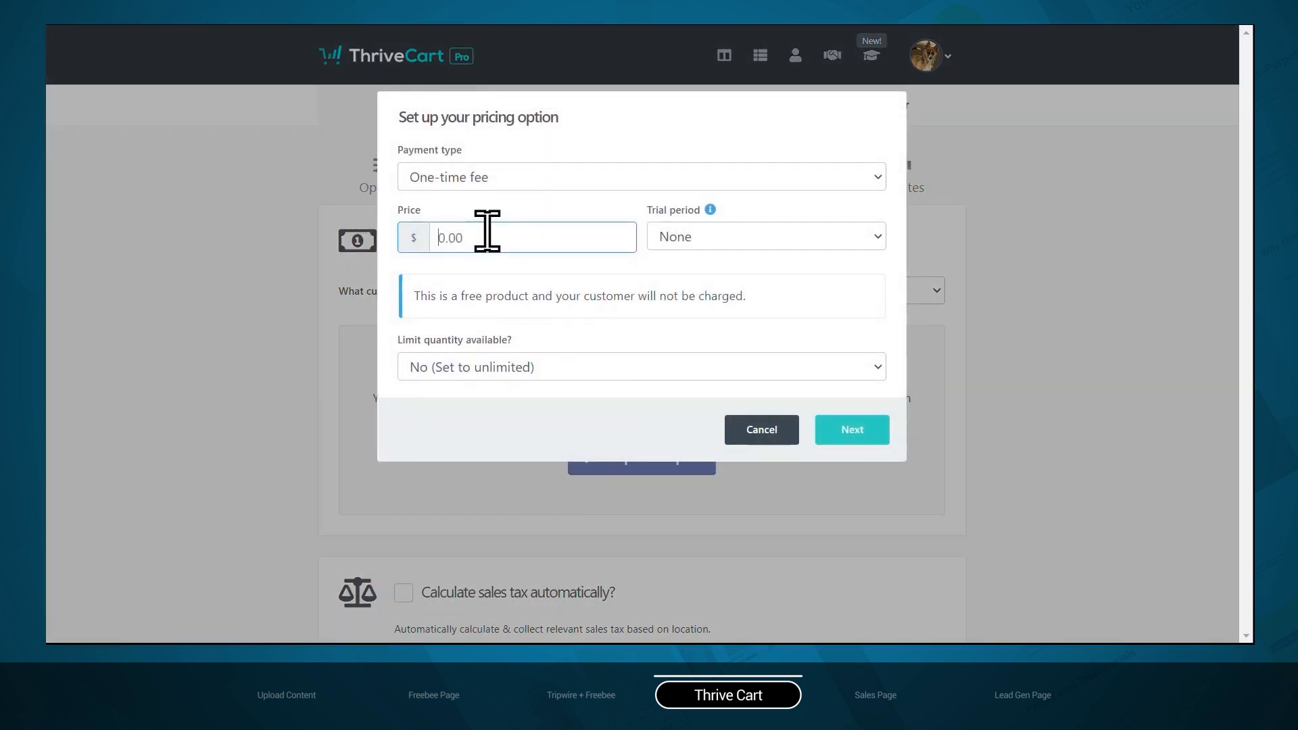
pyautogui.write('7')
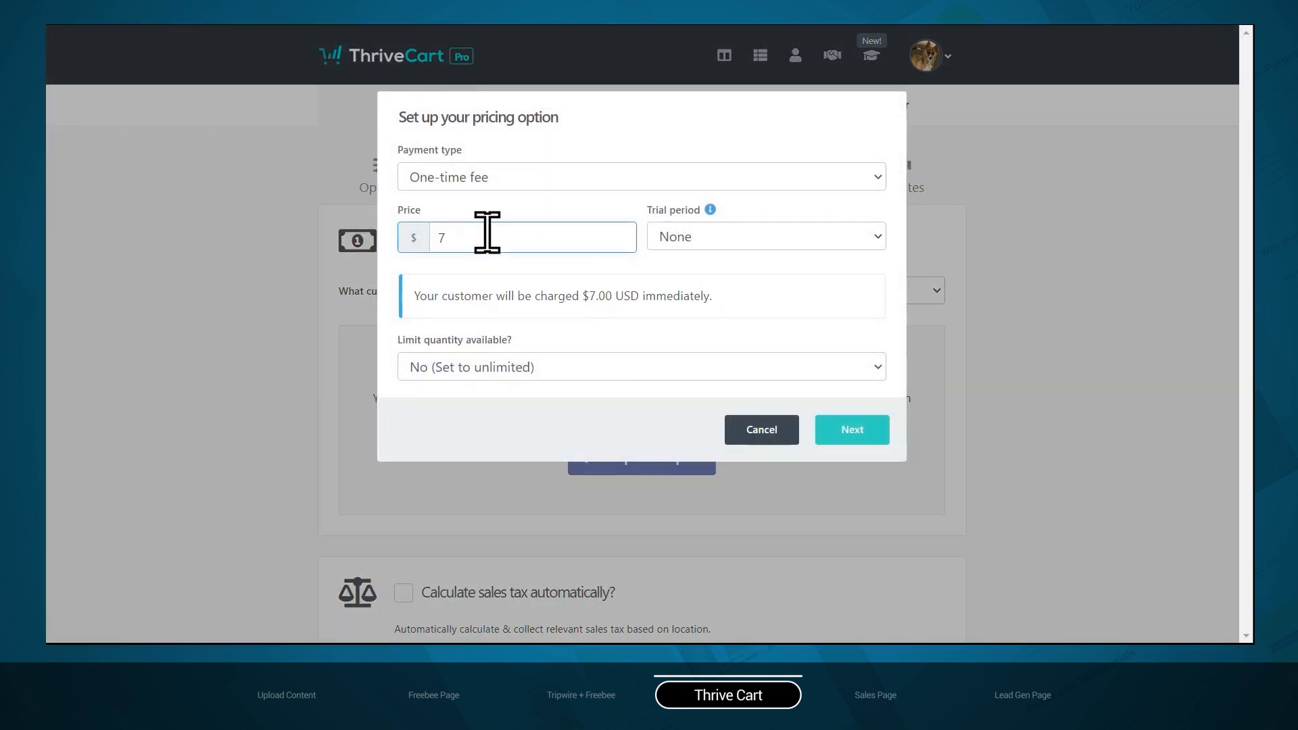
pyautogui.click(839, 436)
pyautogui.click(871, 336)
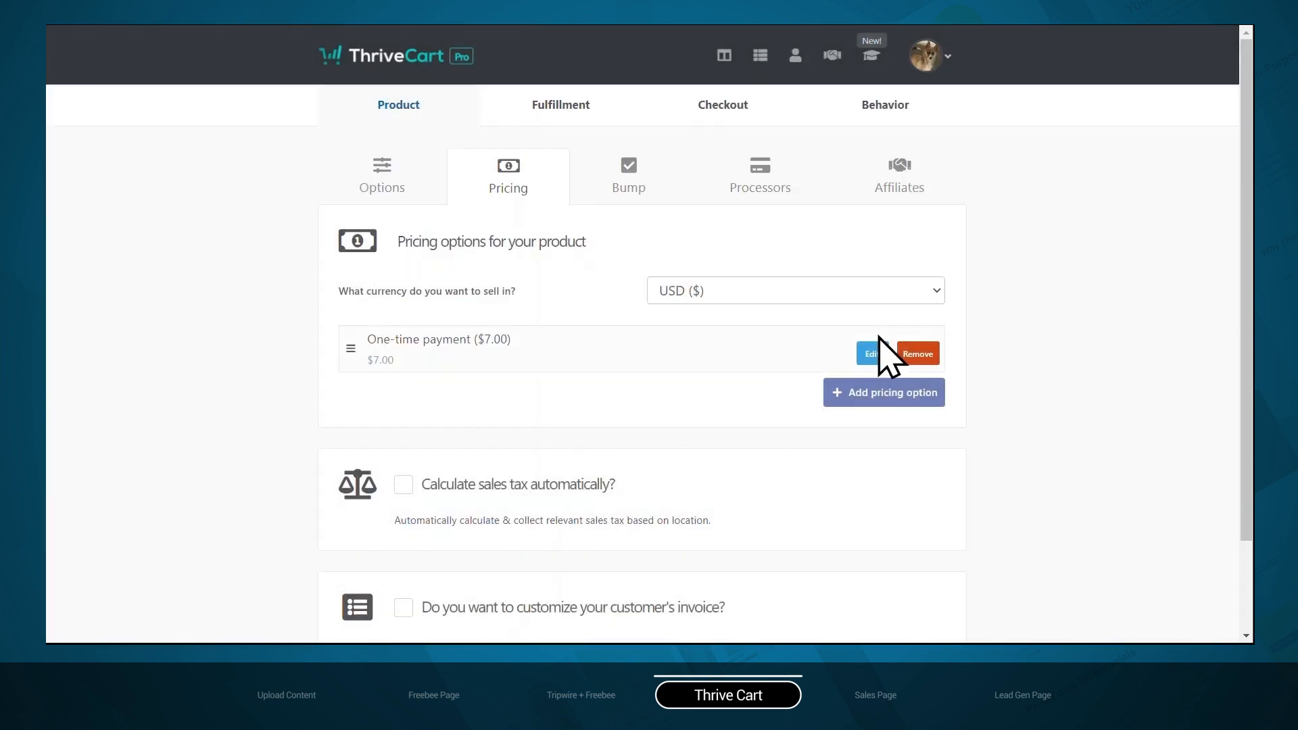
pyautogui.scroll(-2, 878, 359)
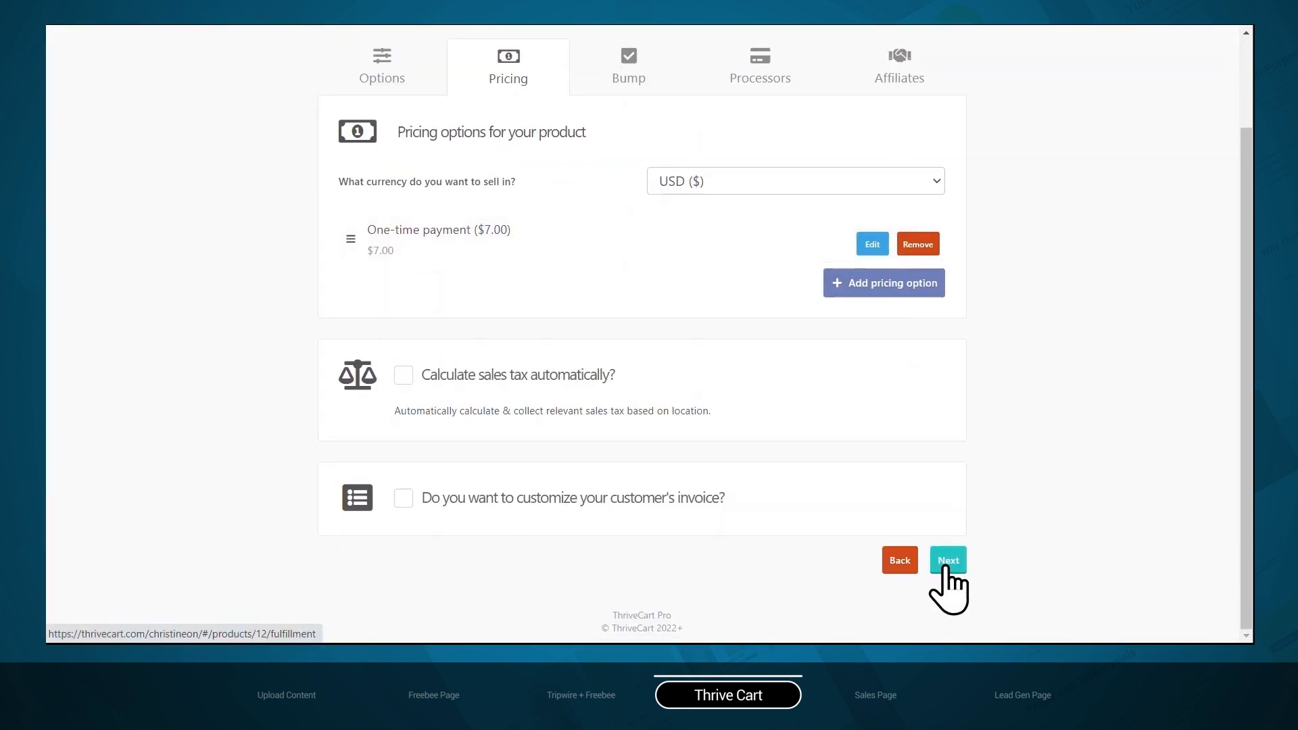
pyautogui.click(947, 567)
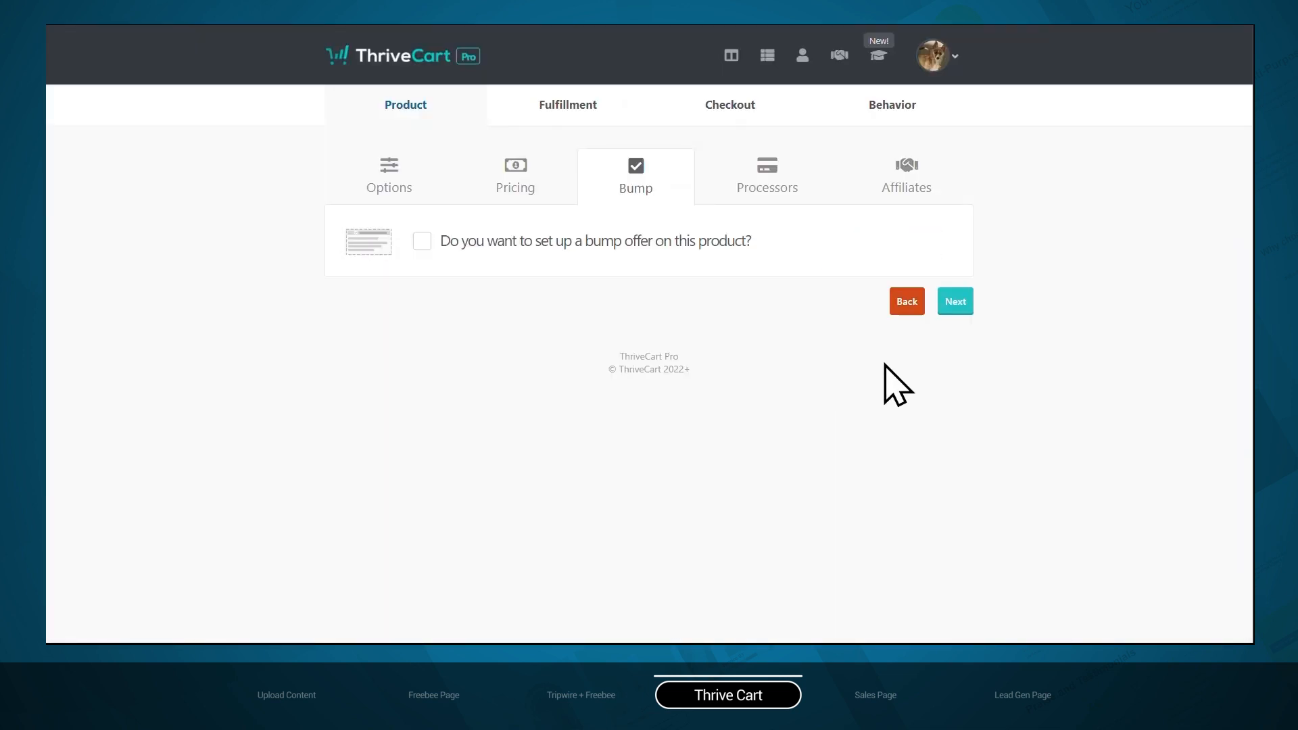
# Skip the bump offer, enable Stripe as the product's only payment processor, save it and continue
pyautogui.click(947, 305)
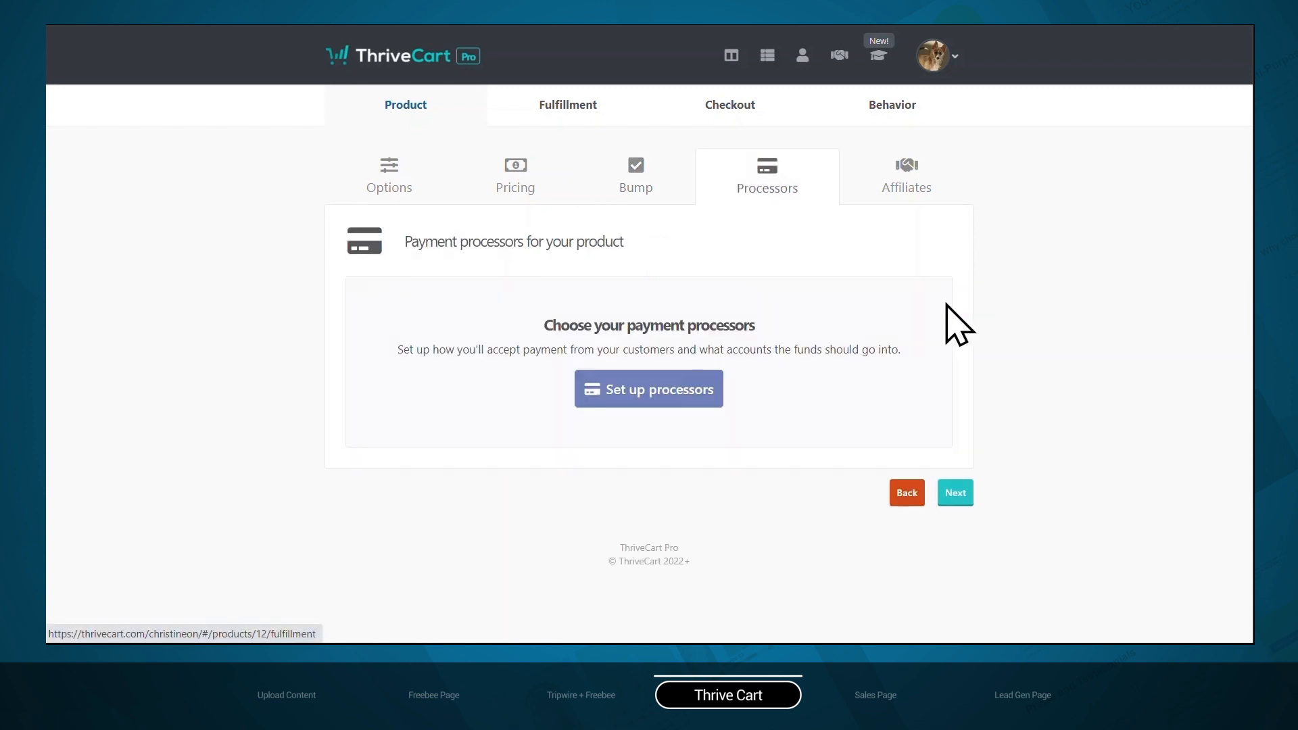
pyautogui.click(639, 404)
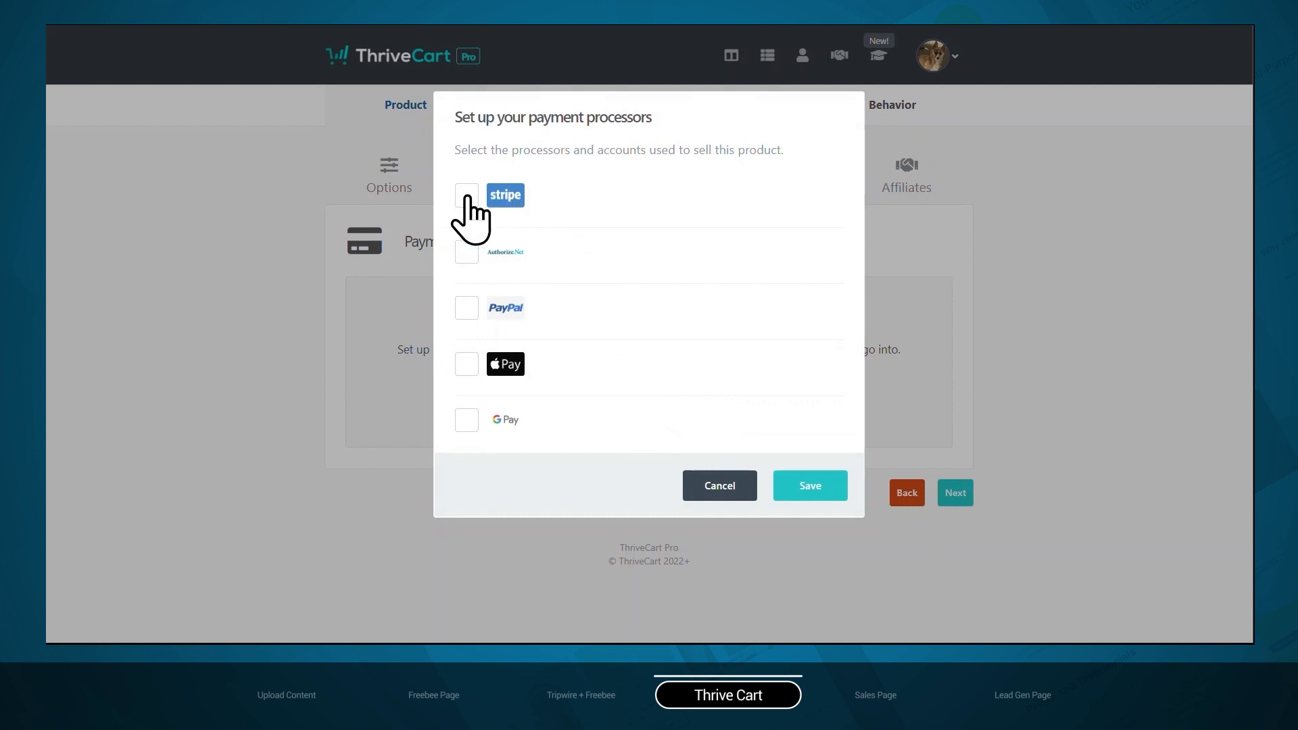
pyautogui.click(467, 196)
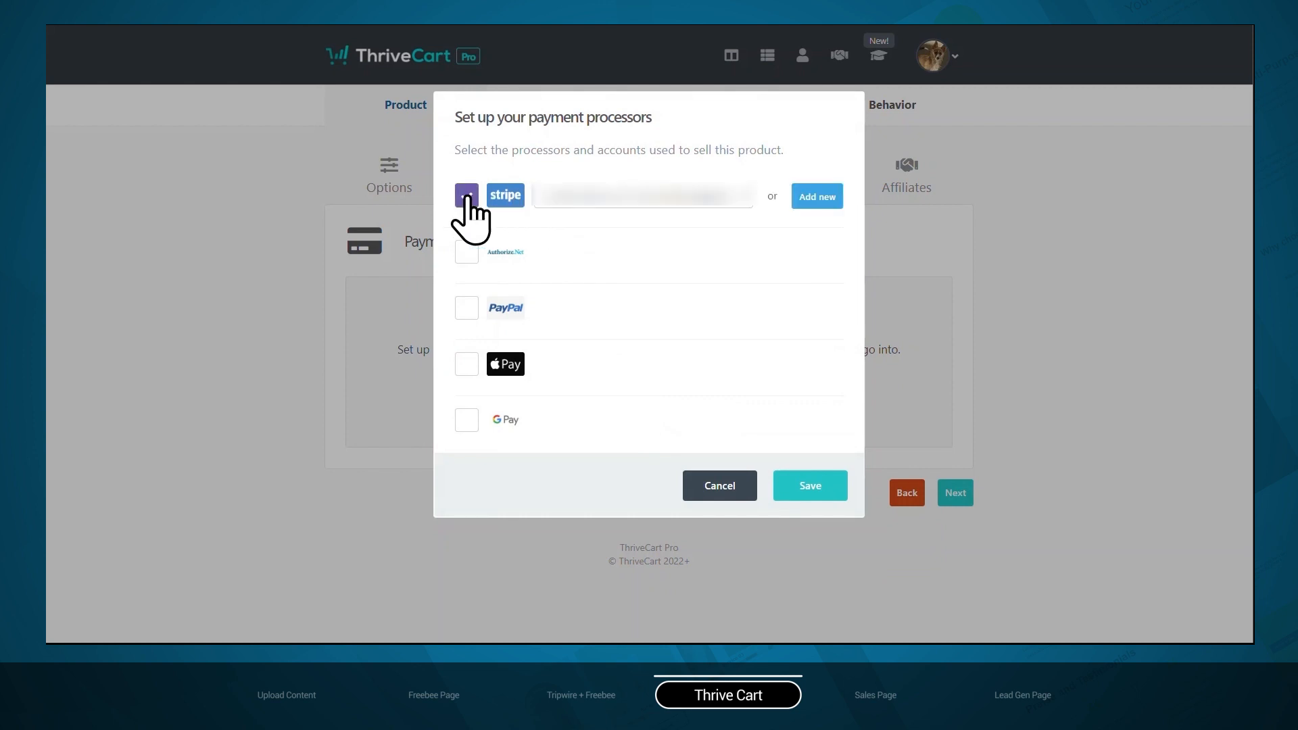
pyautogui.click(793, 491)
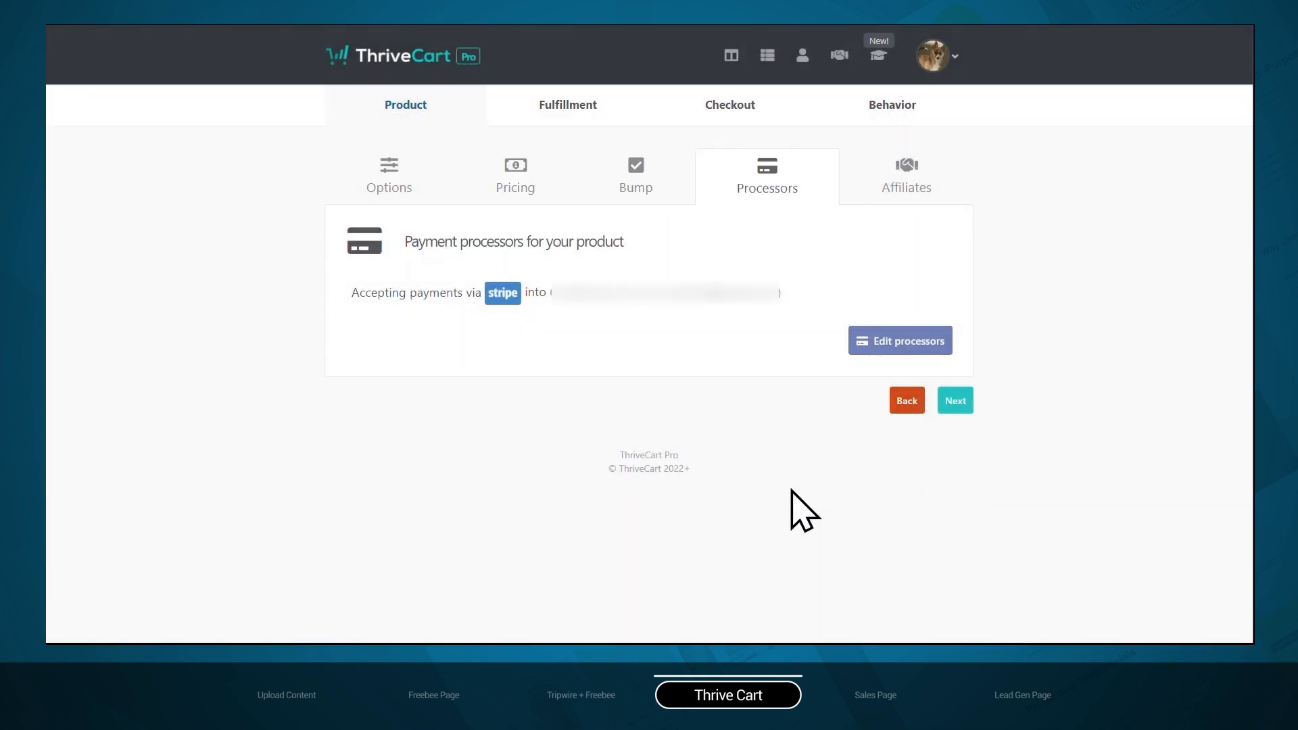
pyautogui.click(955, 400)
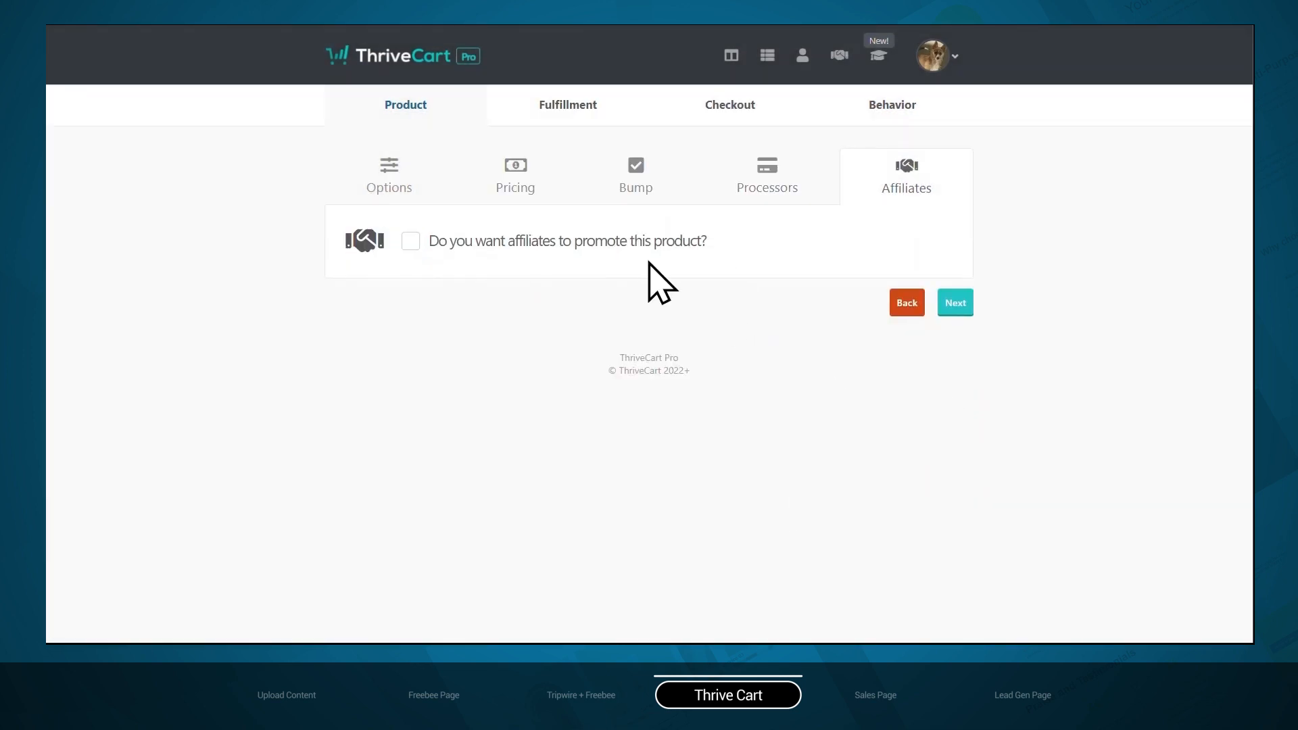
# Leave affiliate promotion off and enter the support e-mail address in the product's fulfillment settings
pyautogui.click(954, 303)
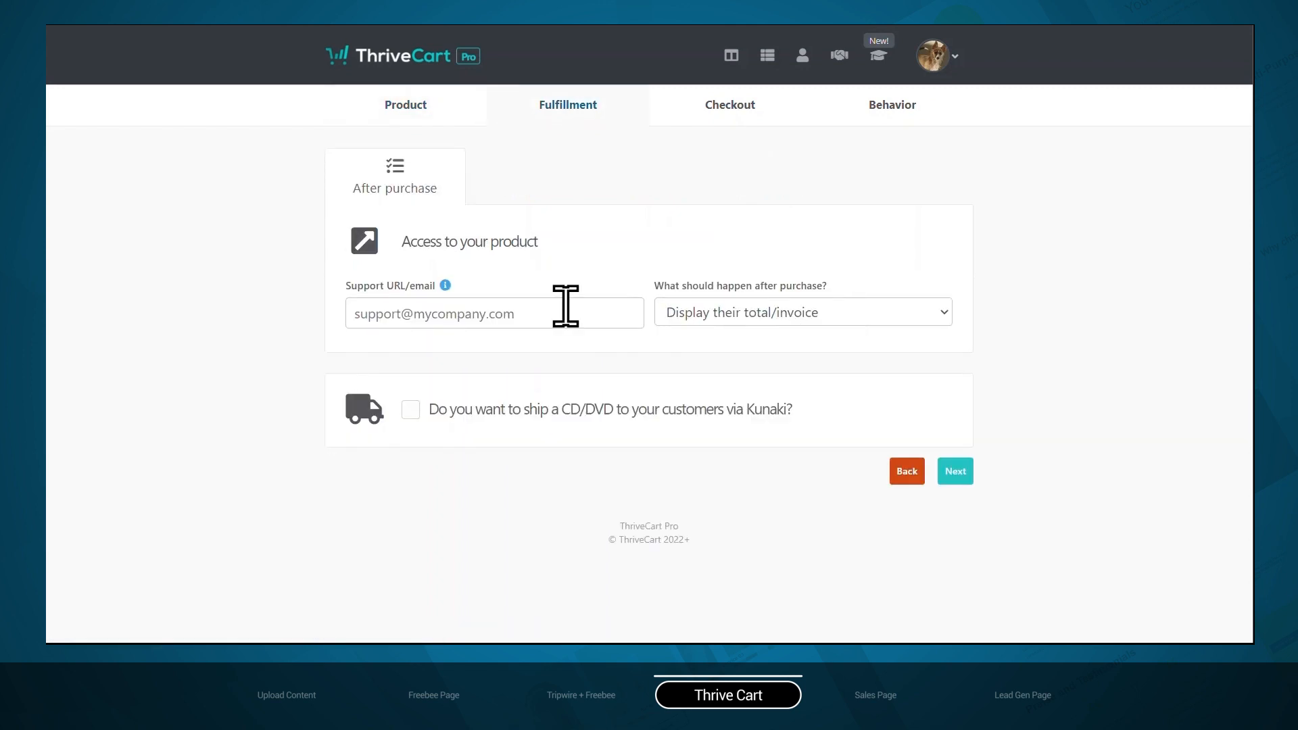
pyautogui.click(395, 312)
pyautogui.write('support@demowebsite.com')
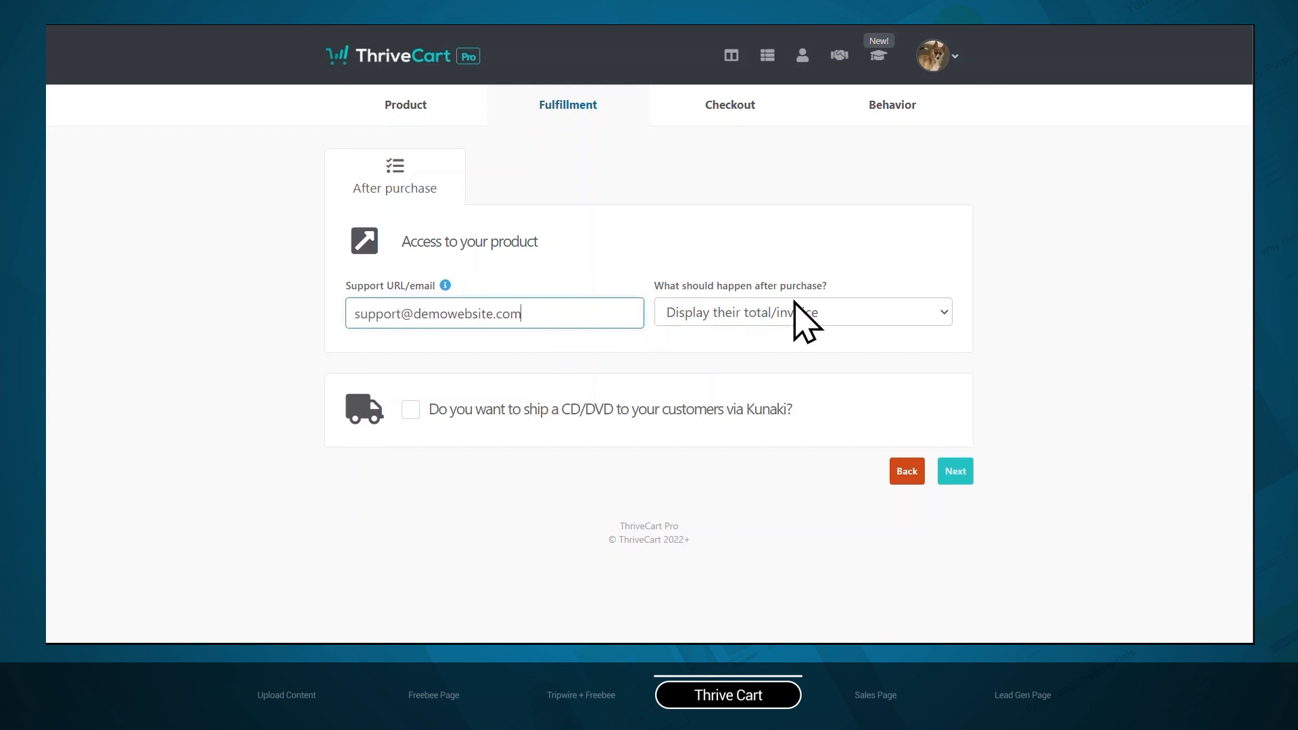
# Send customers to a URL after purchase, using the copied link of the "Tripwire Thank You with trip" WordPress page as success URL, and continue
pyautogui.click(833, 314)
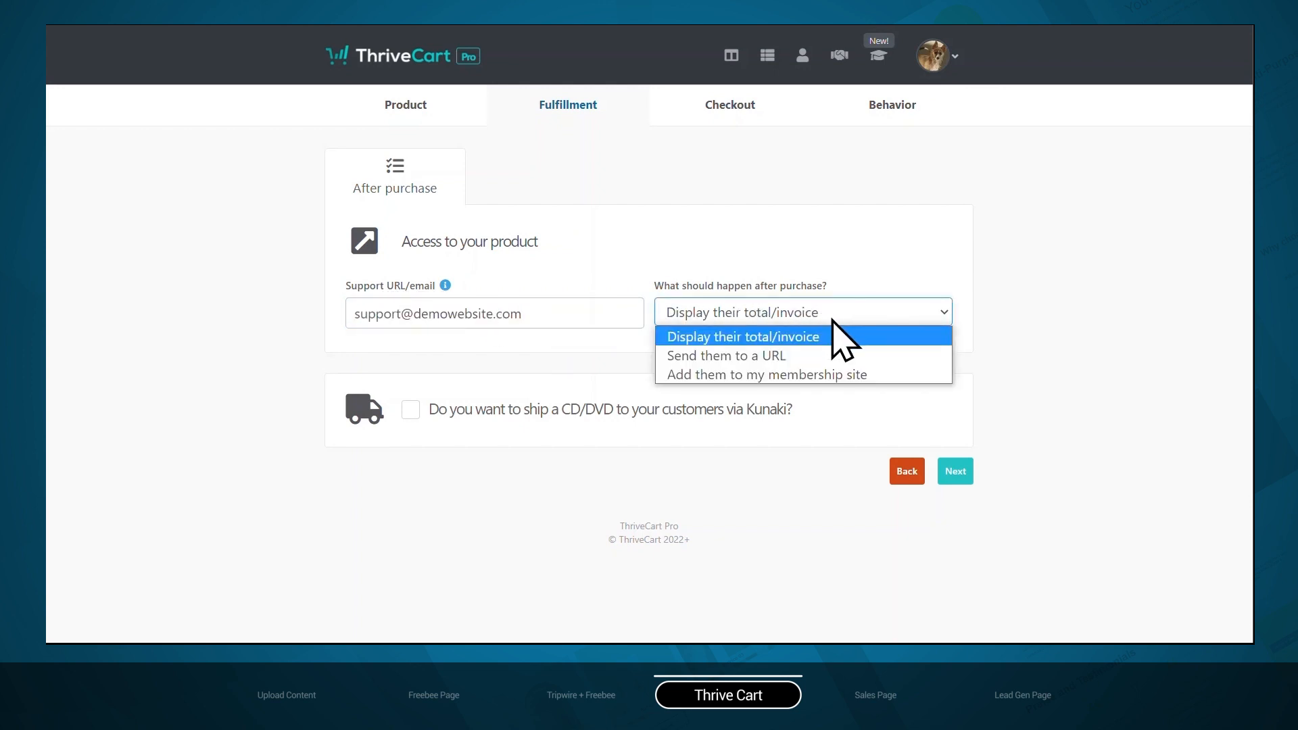
pyautogui.click(823, 356)
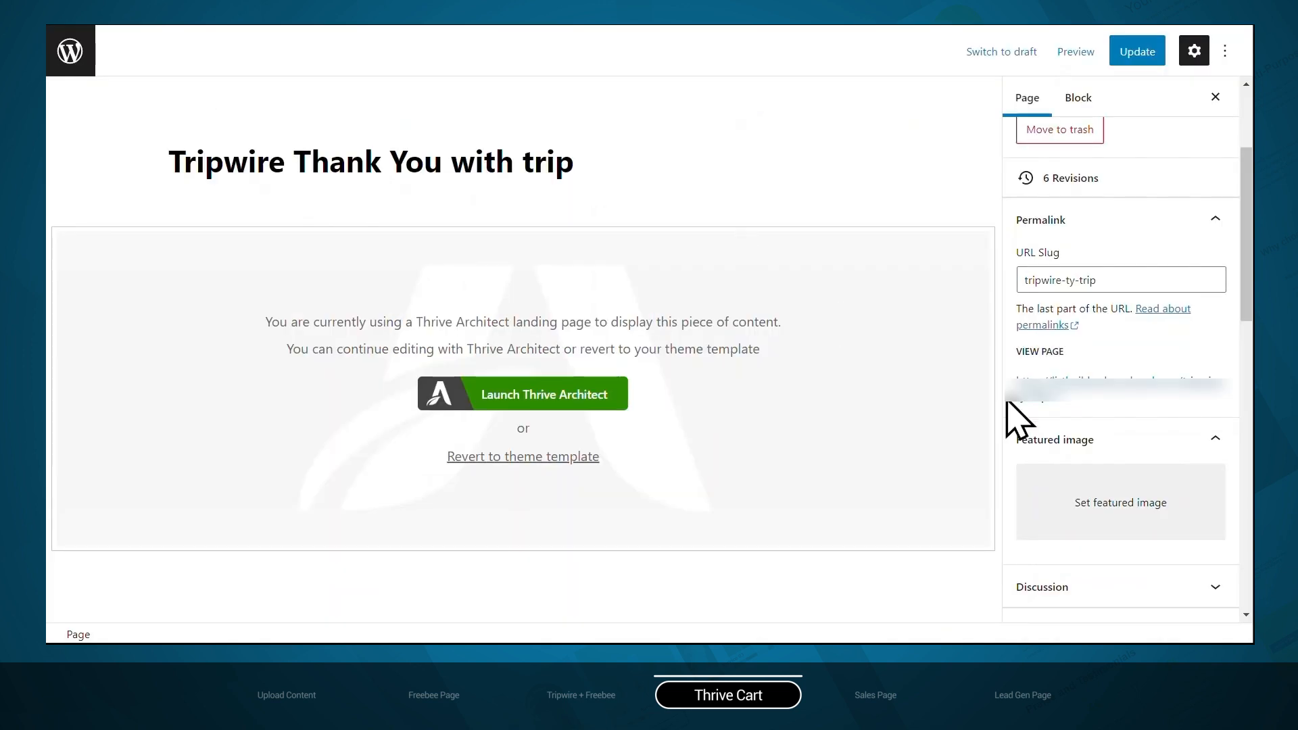
pyautogui.rightClick(1047, 399)
pyautogui.click(1080, 498)
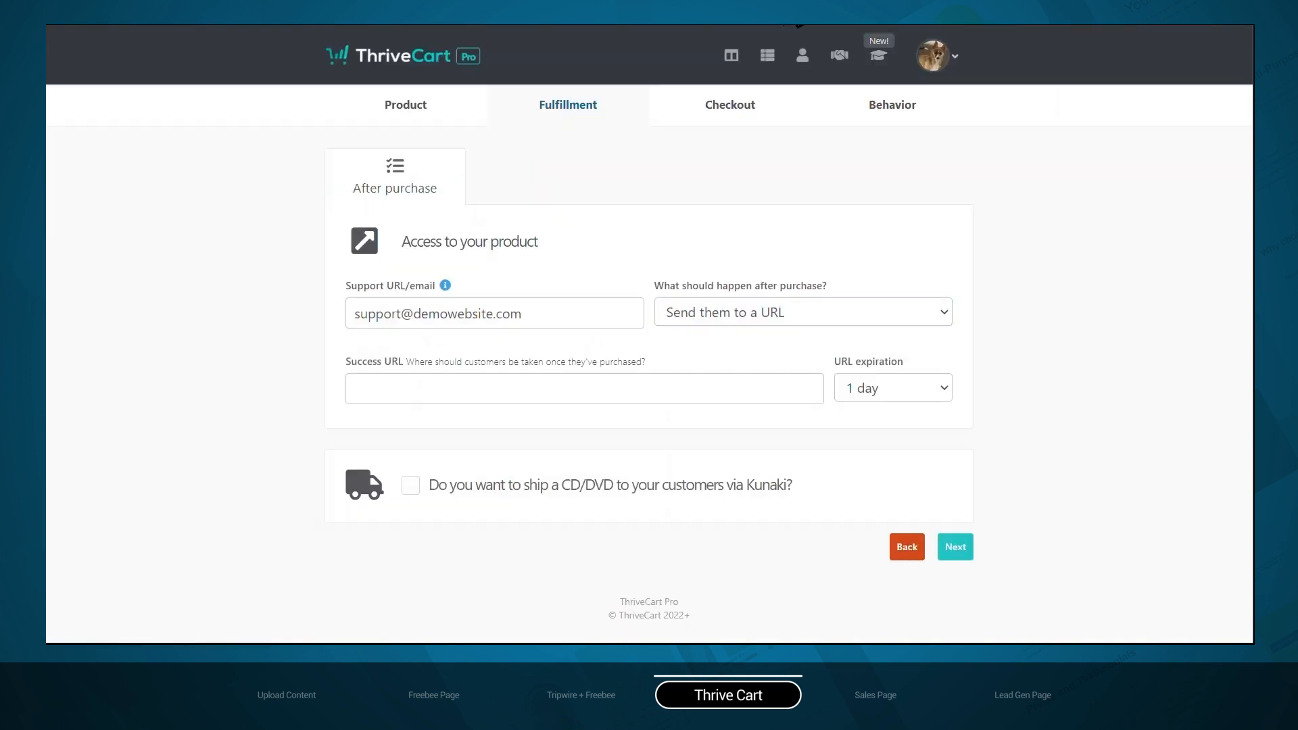
pyautogui.click(804, 312)
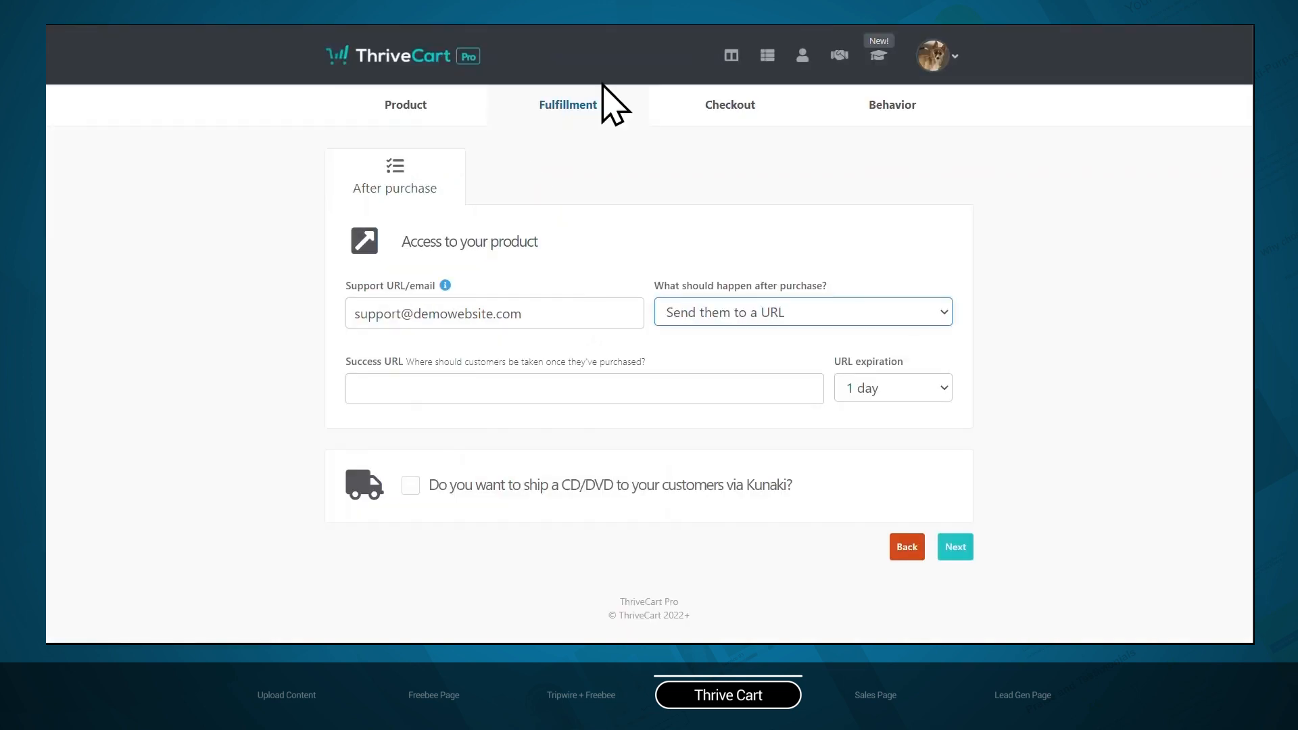
pyautogui.click(355, 387)
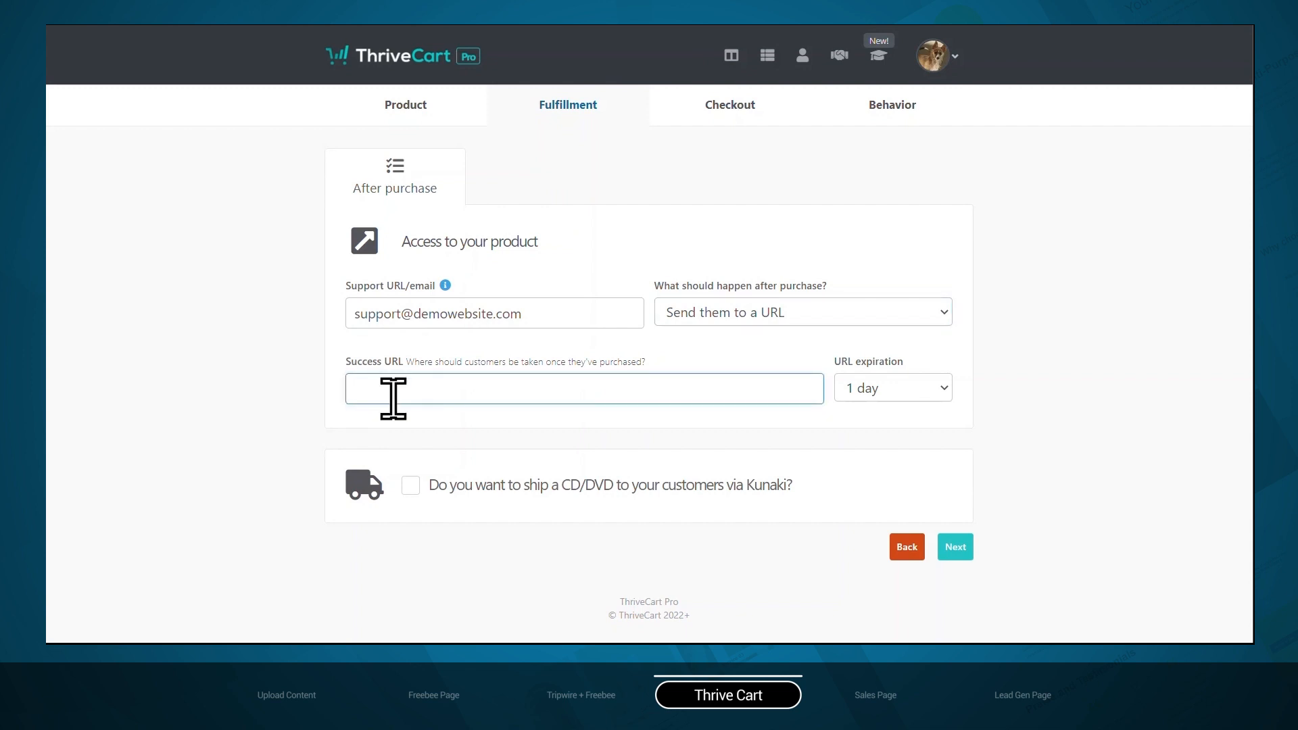
pyautogui.hotkey('ctrl', 'v')
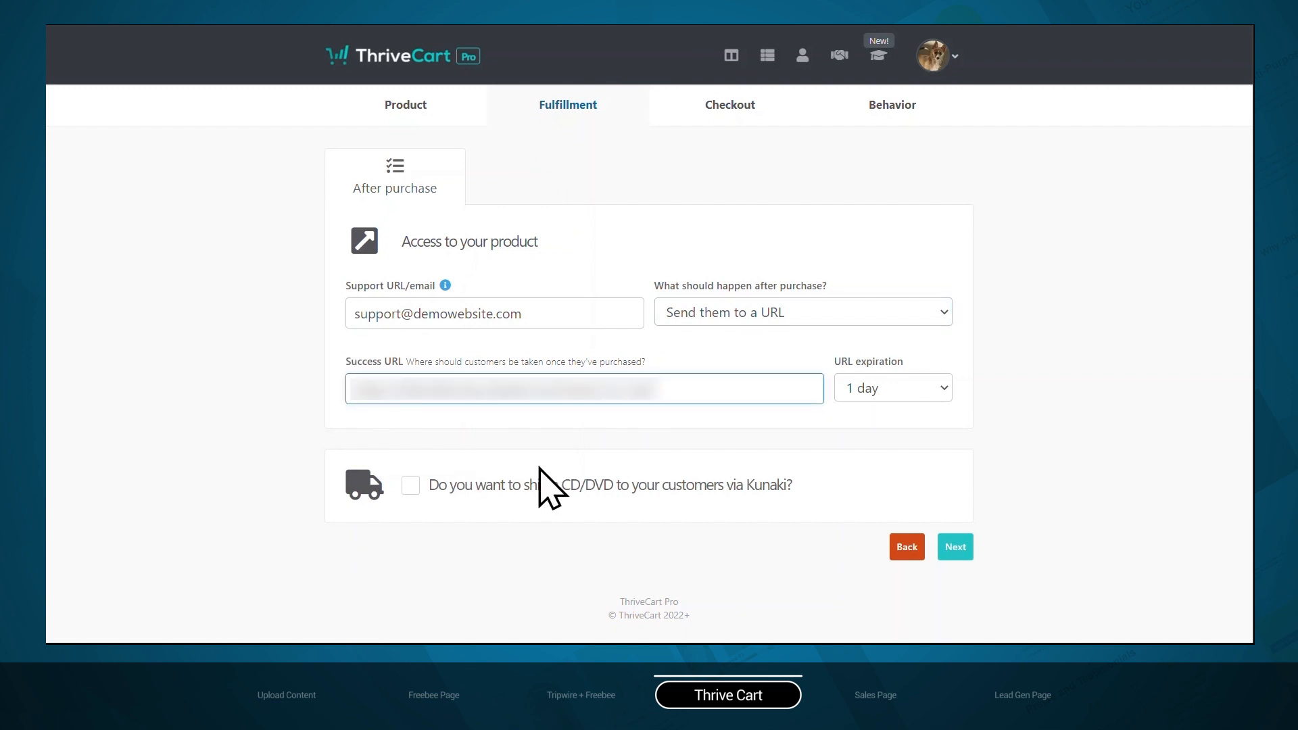
pyautogui.click(969, 556)
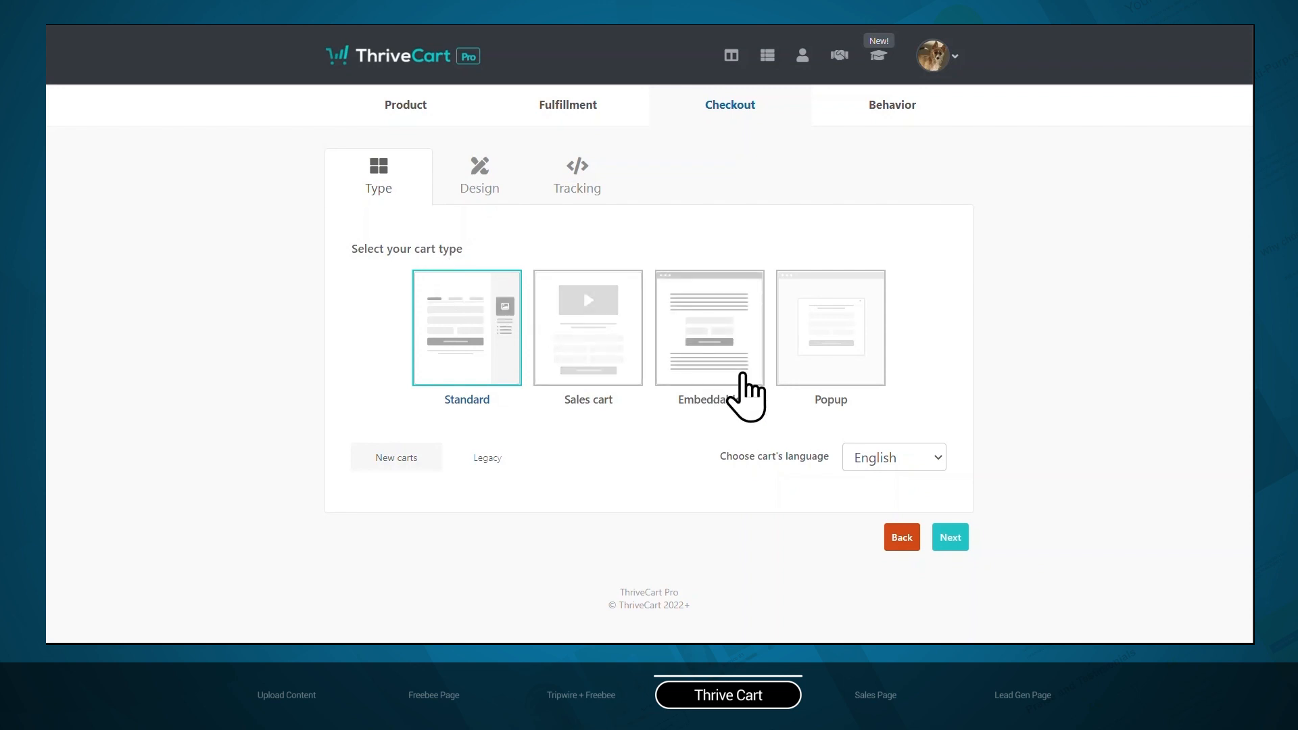
# Choose the Embeddable cart type and open its design in the editor with a single-step cart flow
pyautogui.click(742, 373)
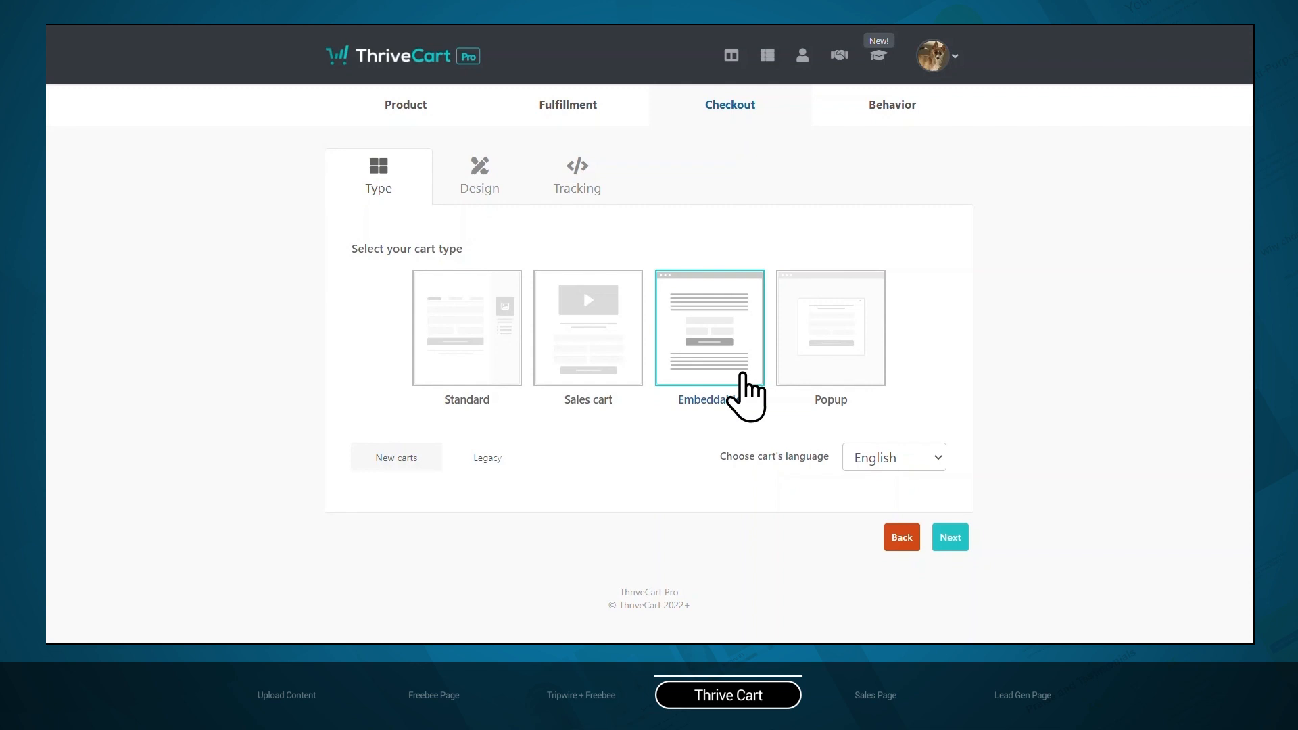
pyautogui.click(950, 538)
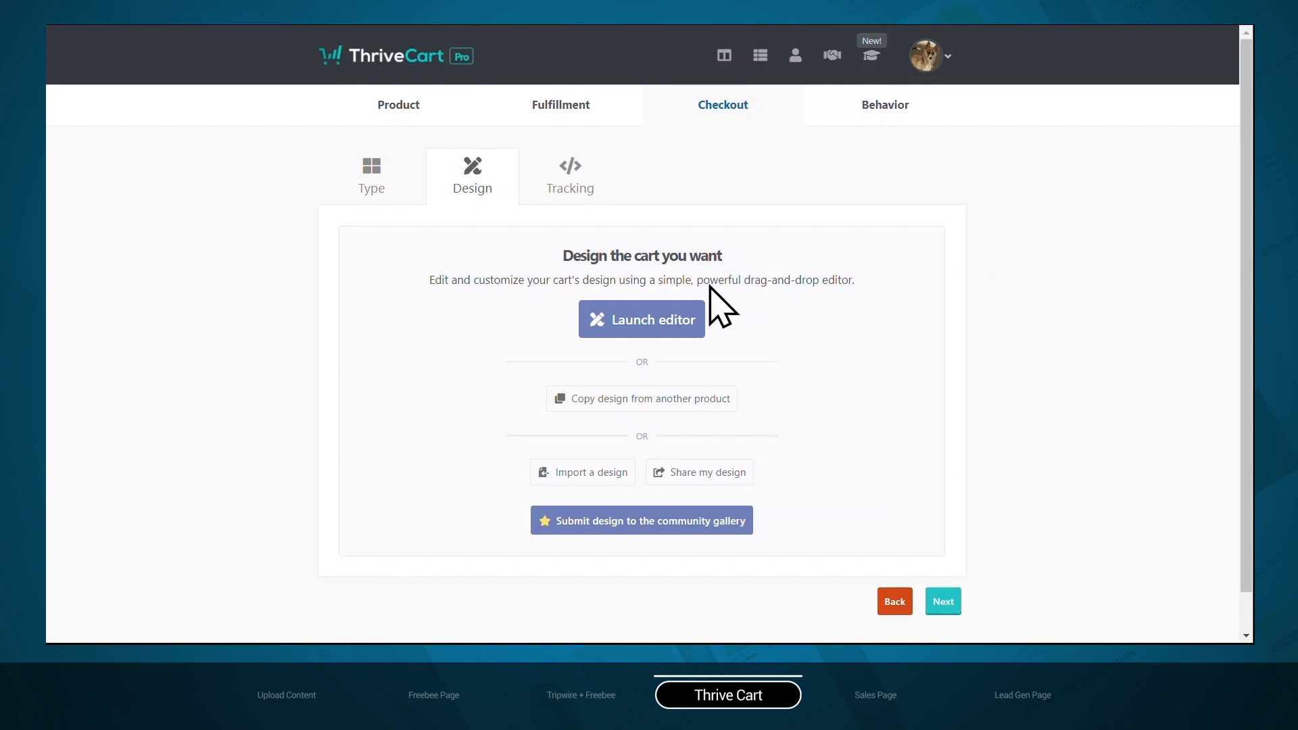
pyautogui.click(661, 328)
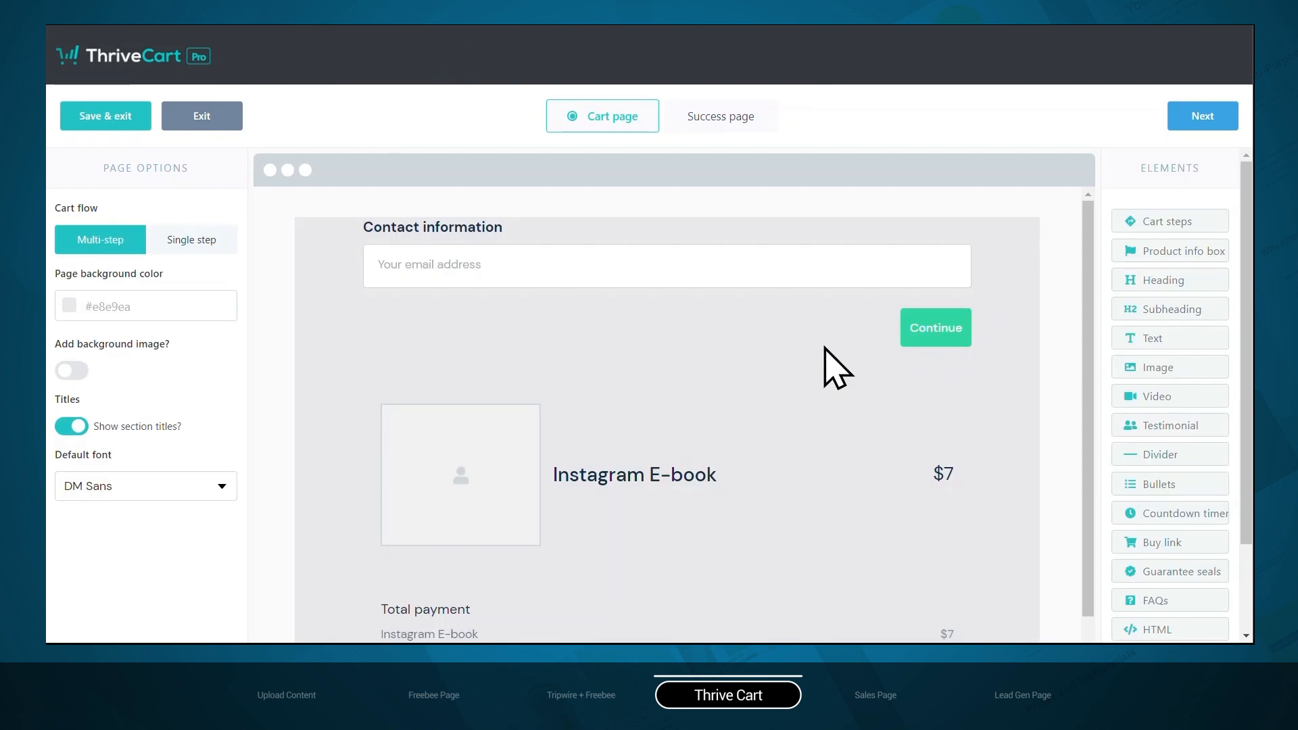
pyautogui.click(196, 243)
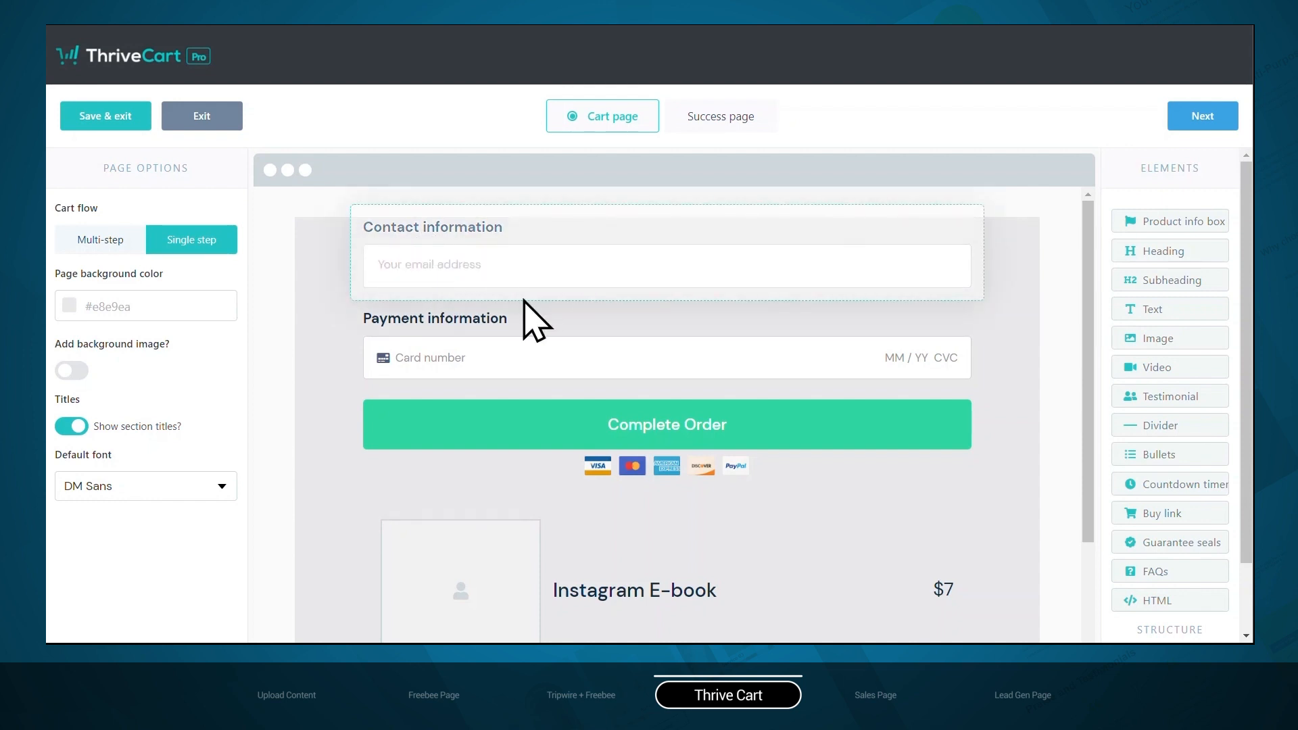
# Enable the customer name, an optional contact number and the full customer address in the cart's contact information section
pyautogui.click(621, 262)
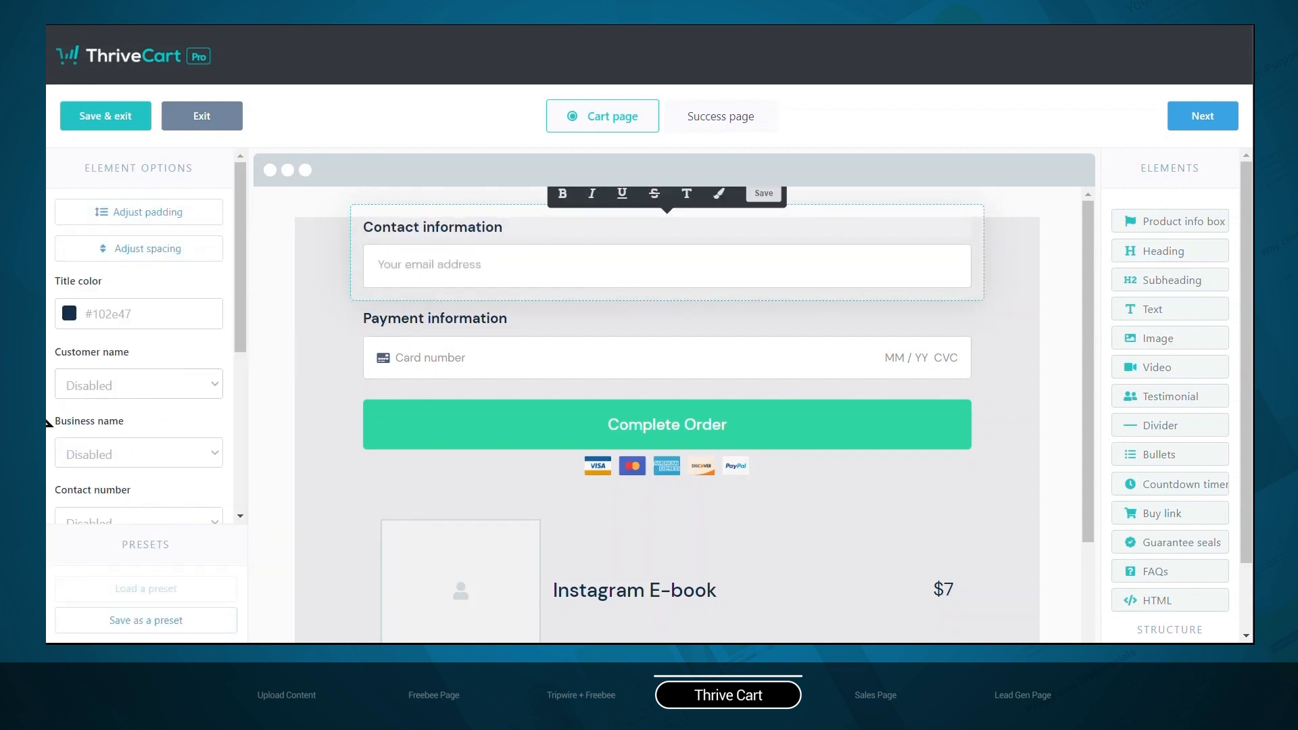
pyautogui.scroll(-2, 145, 371)
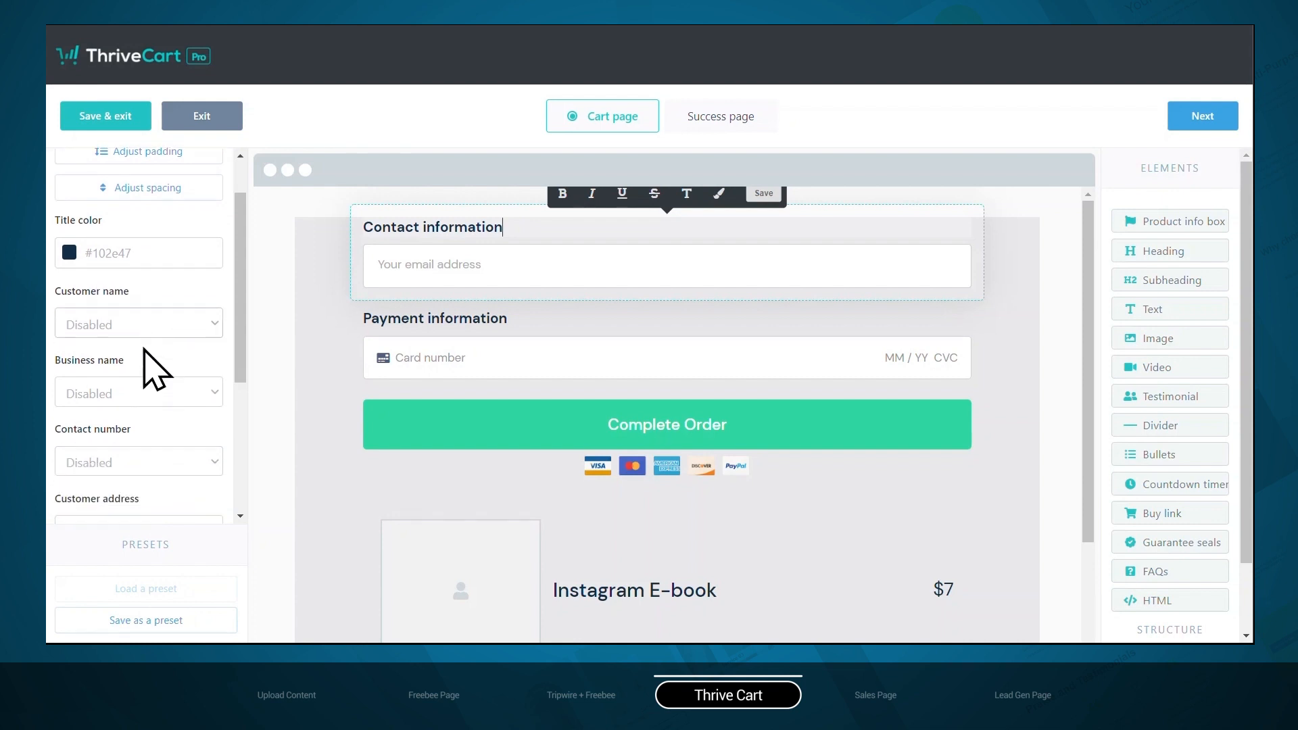
pyautogui.click(215, 291)
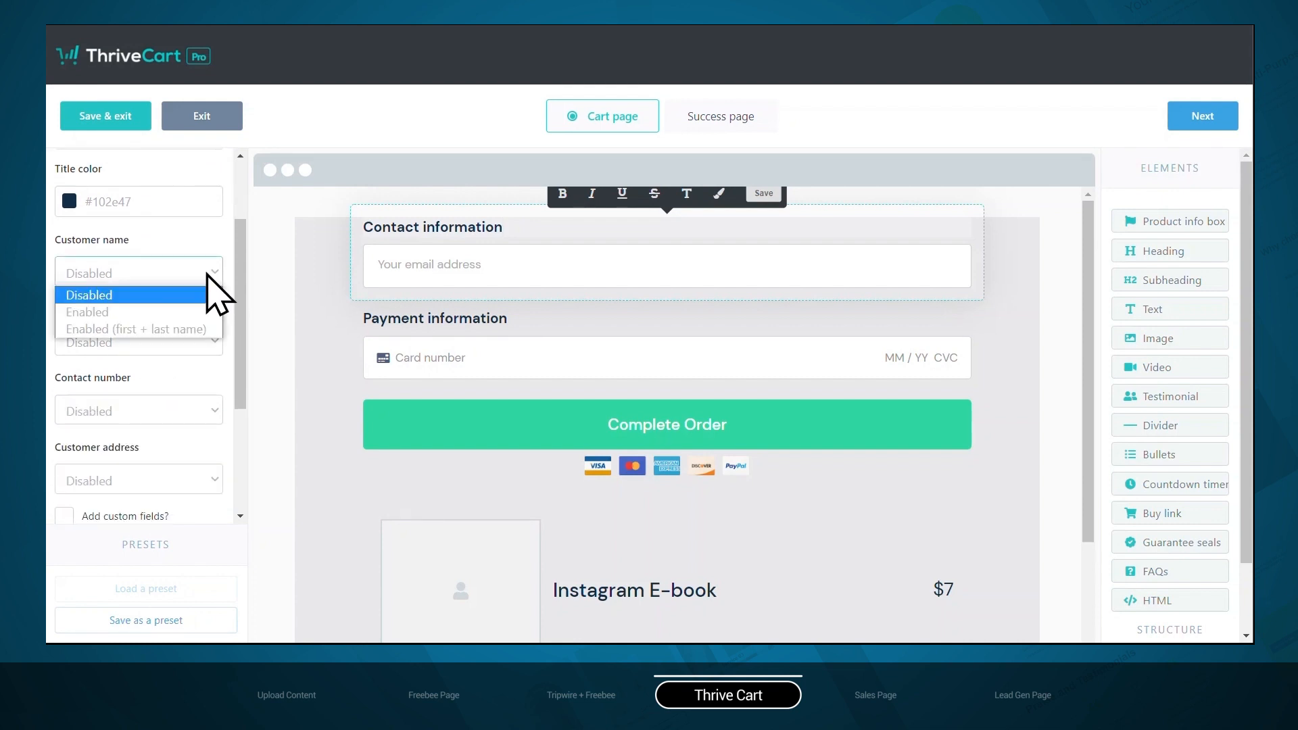
pyautogui.click(216, 291)
pyautogui.scroll(-2, 193, 378)
pyautogui.click(196, 367)
pyautogui.click(166, 406)
pyautogui.scroll(-2, 203, 332)
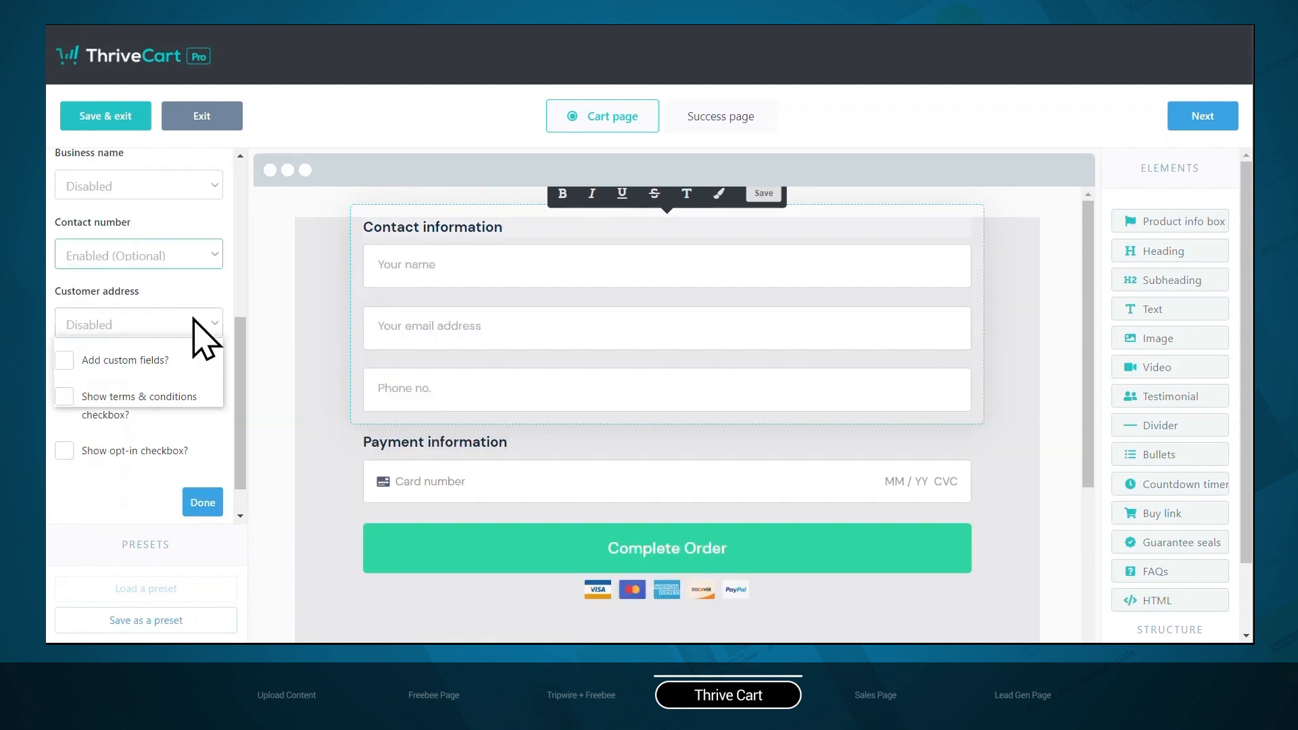
pyautogui.click(203, 326)
pyautogui.click(202, 397)
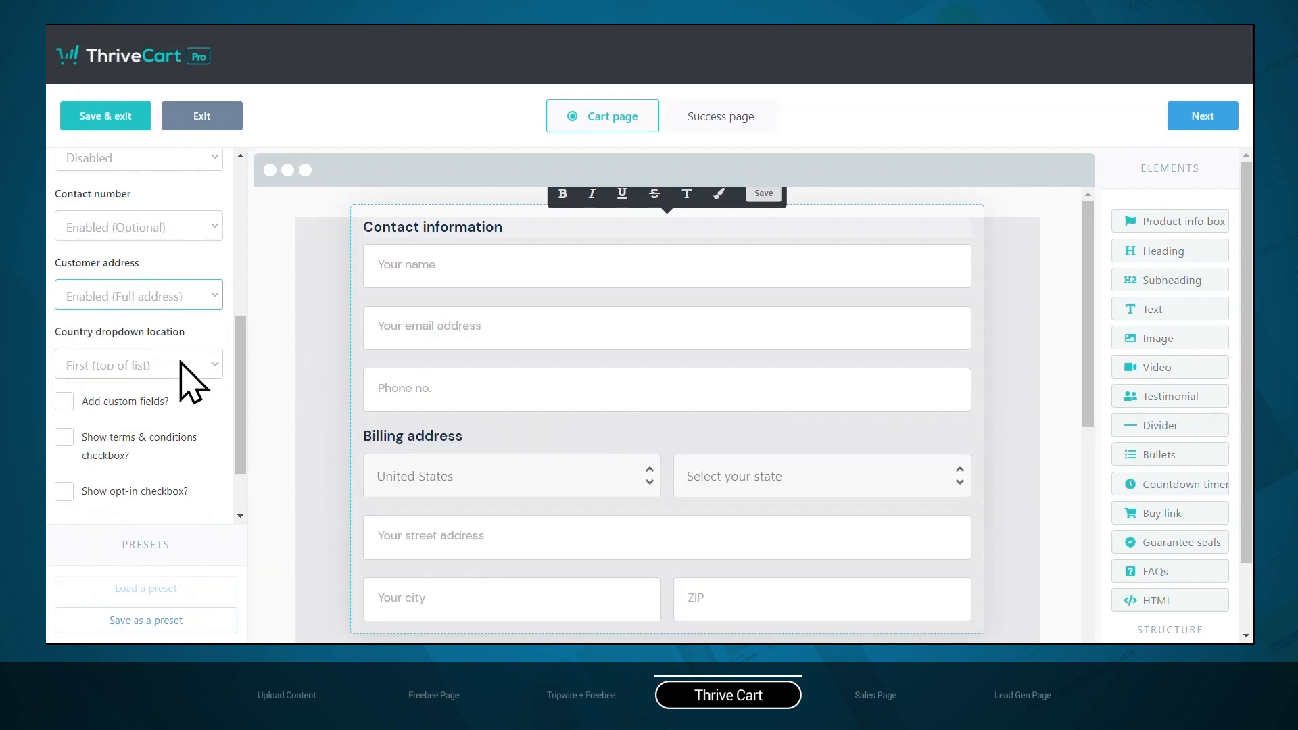
pyautogui.click(318, 385)
# Change the cart page's background color to white
pyautogui.scroll(-5, 316, 382)
pyautogui.scroll(-3, 311, 370)
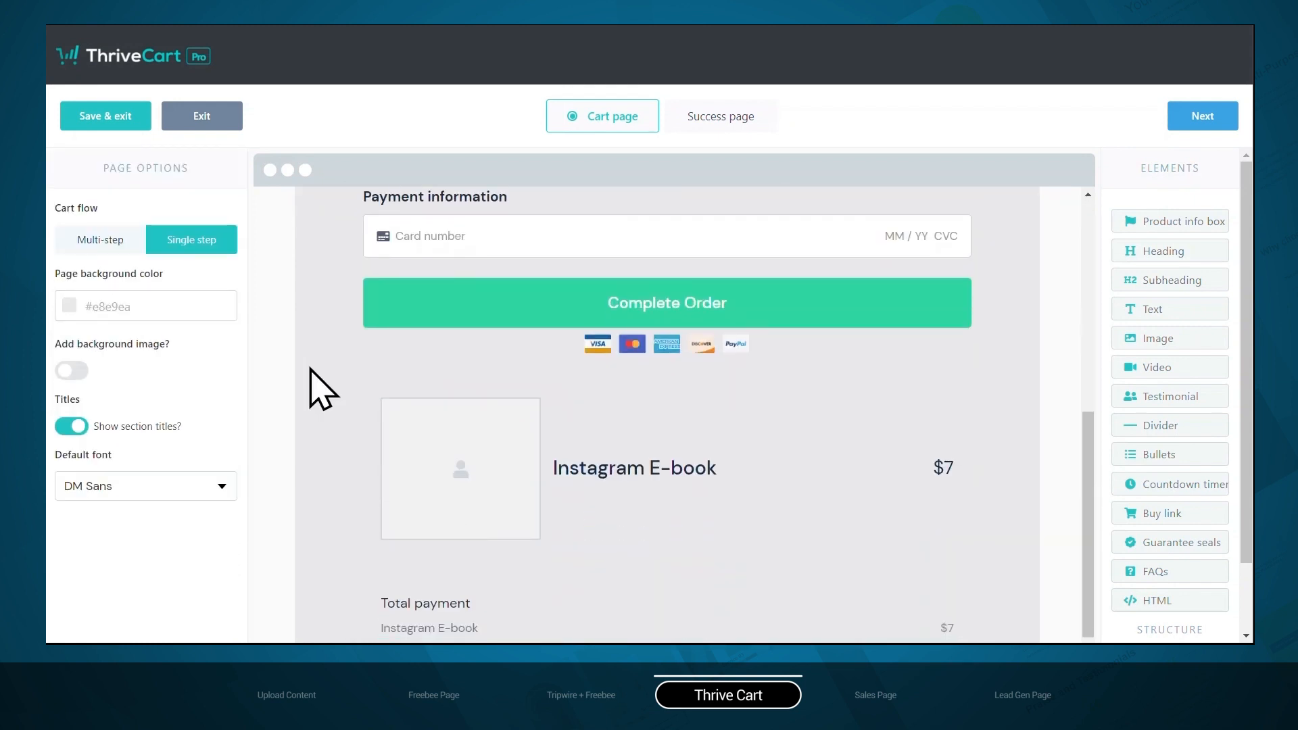
pyautogui.scroll(8, 311, 370)
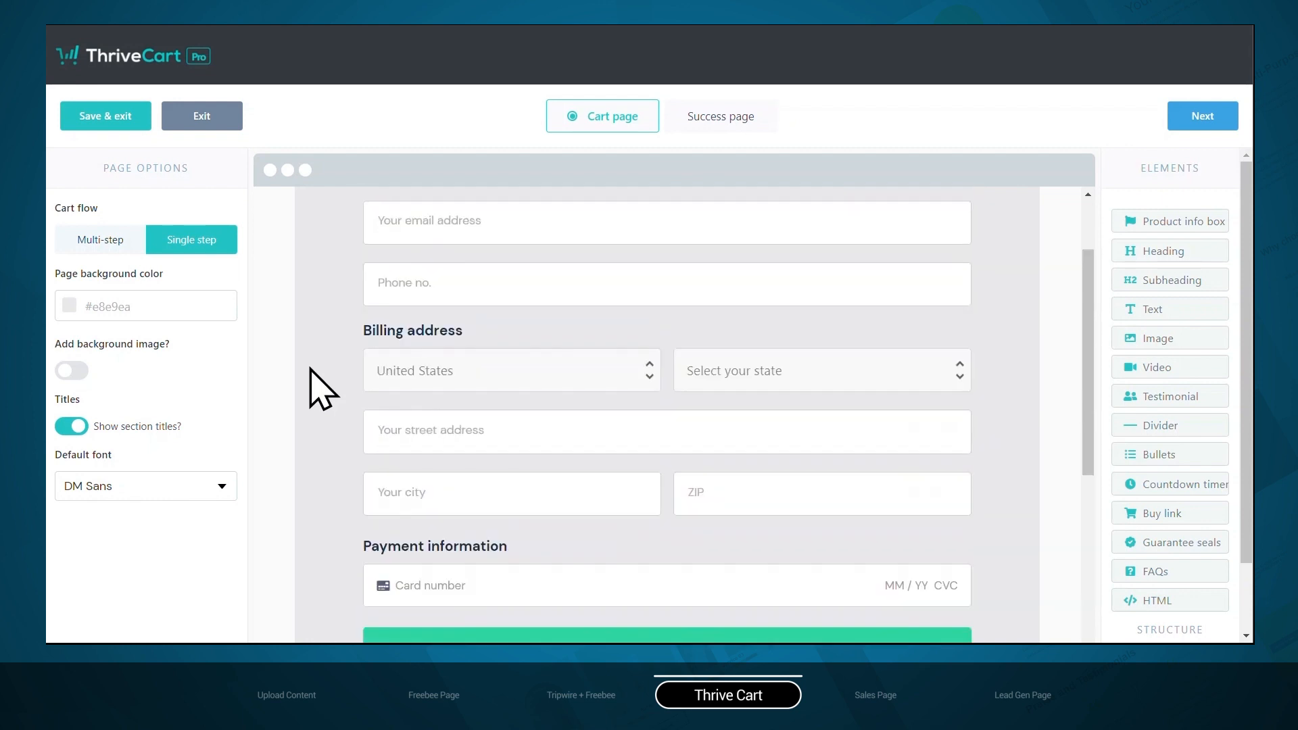
pyautogui.click(107, 307)
pyautogui.click(146, 500)
# Change the color of the cart's Complete Order button to purple #9C27B0
pyautogui.scroll(-5, 325, 428)
pyautogui.click(478, 429)
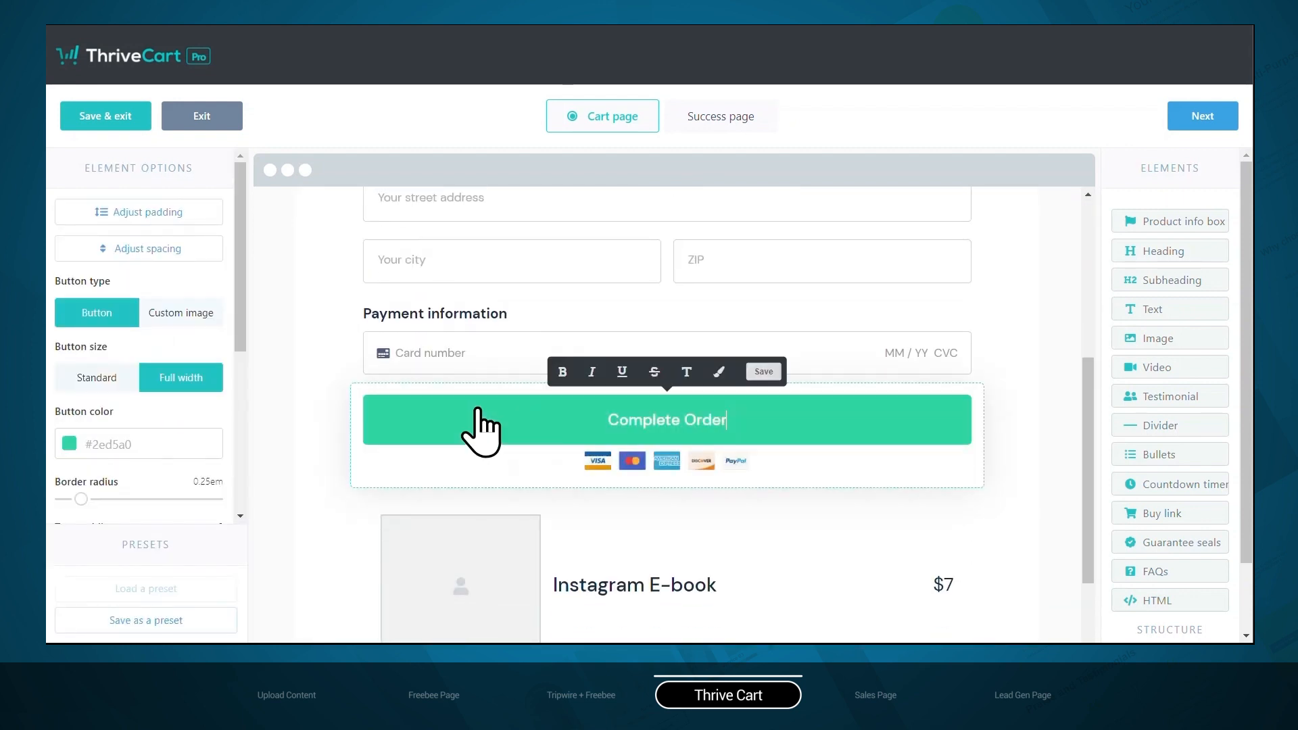
pyautogui.click(68, 443)
pyautogui.click(147, 370)
pyautogui.click(189, 399)
pyautogui.scroll(3, 339, 399)
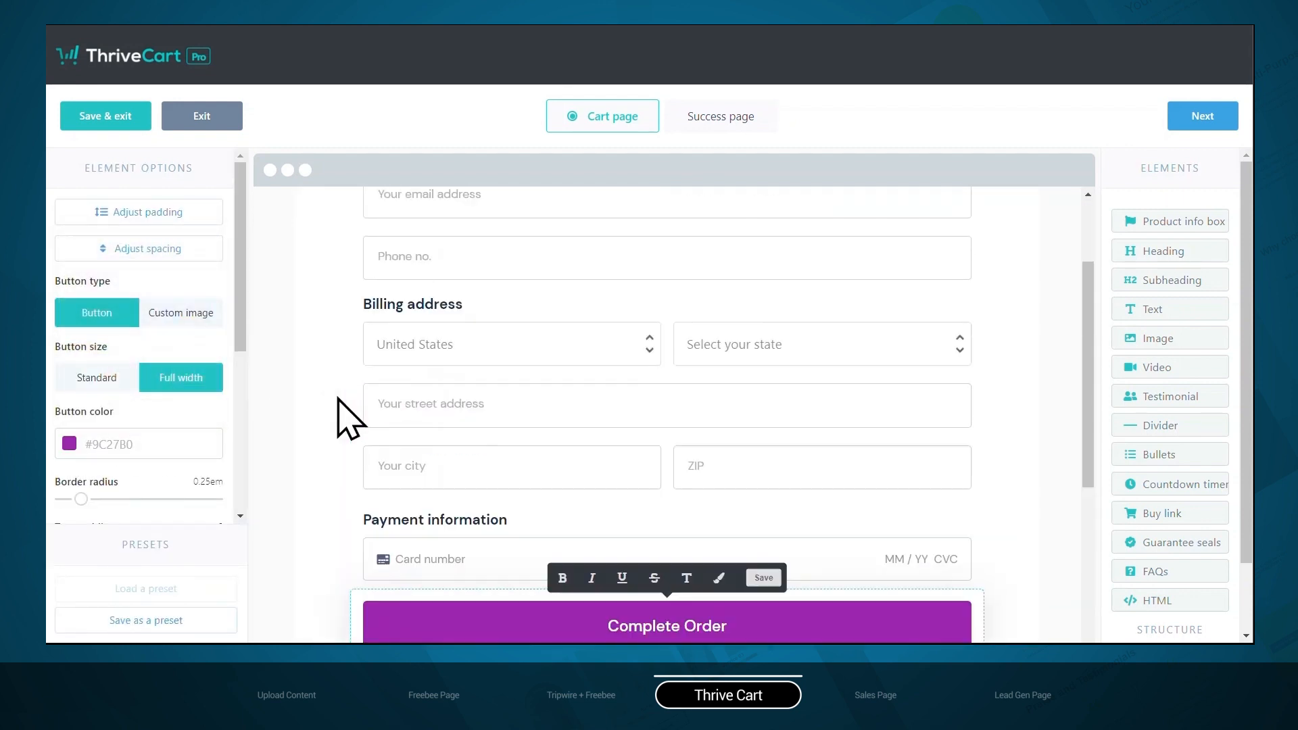
pyautogui.scroll(-3, 338, 399)
# On the success page, color the tick above the total and the View invoice button light purple
pyautogui.click(718, 122)
pyautogui.click(675, 251)
pyautogui.click(67, 362)
pyautogui.click(164, 532)
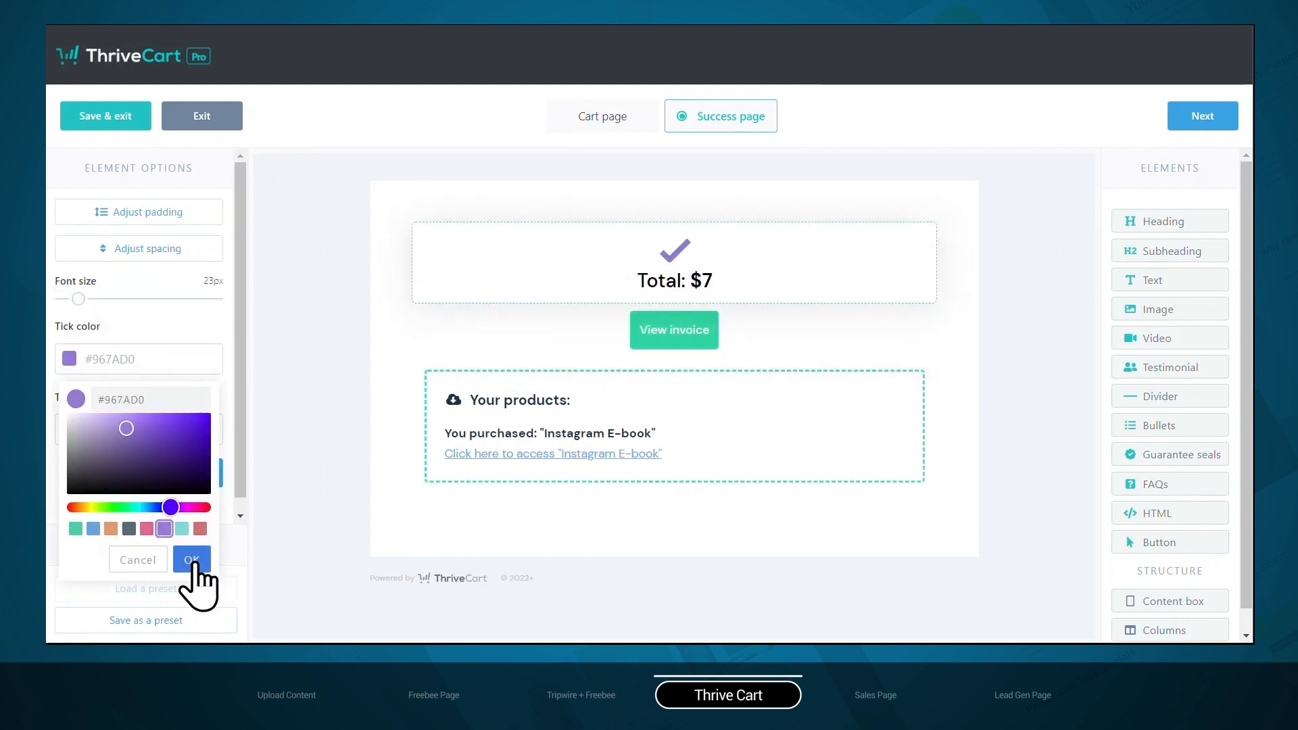
pyautogui.click(190, 565)
pyautogui.click(675, 330)
pyautogui.click(68, 314)
pyautogui.click(164, 483)
pyautogui.click(191, 515)
# Change the border of the success page's "Your products" box to dark purple and finish the cart design
pyautogui.click(436, 470)
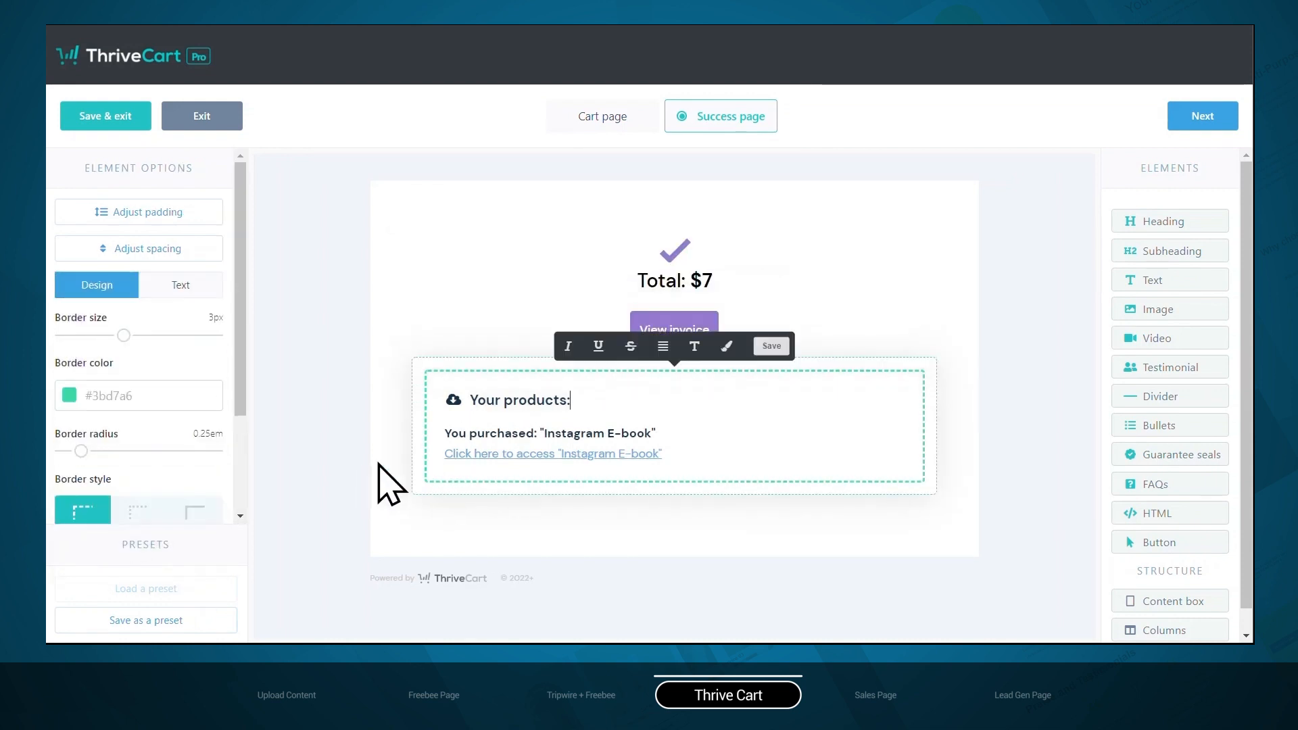
pyautogui.click(68, 395)
pyautogui.click(146, 565)
pyautogui.click(188, 594)
pyautogui.click(376, 277)
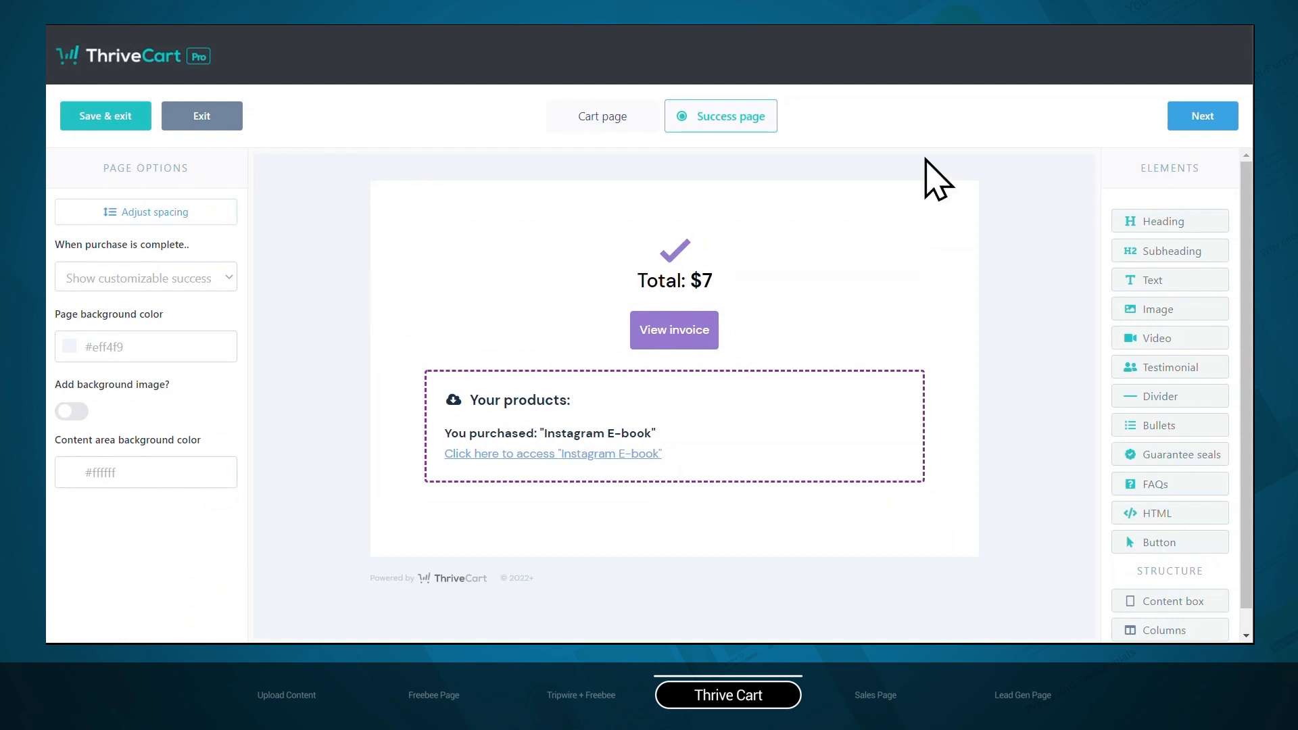
pyautogui.click(1186, 115)
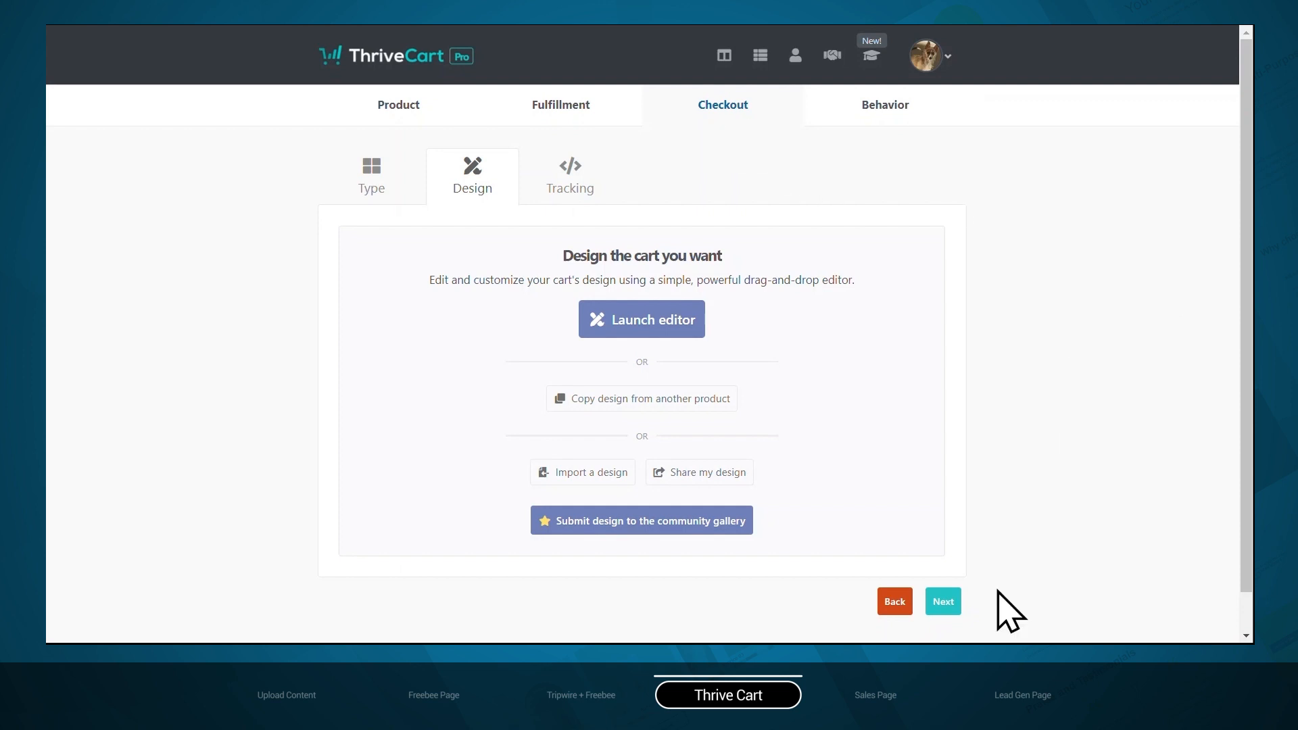
# Leave the tracking services and behavior rules unset, and save the product to get its URL
pyautogui.click(943, 601)
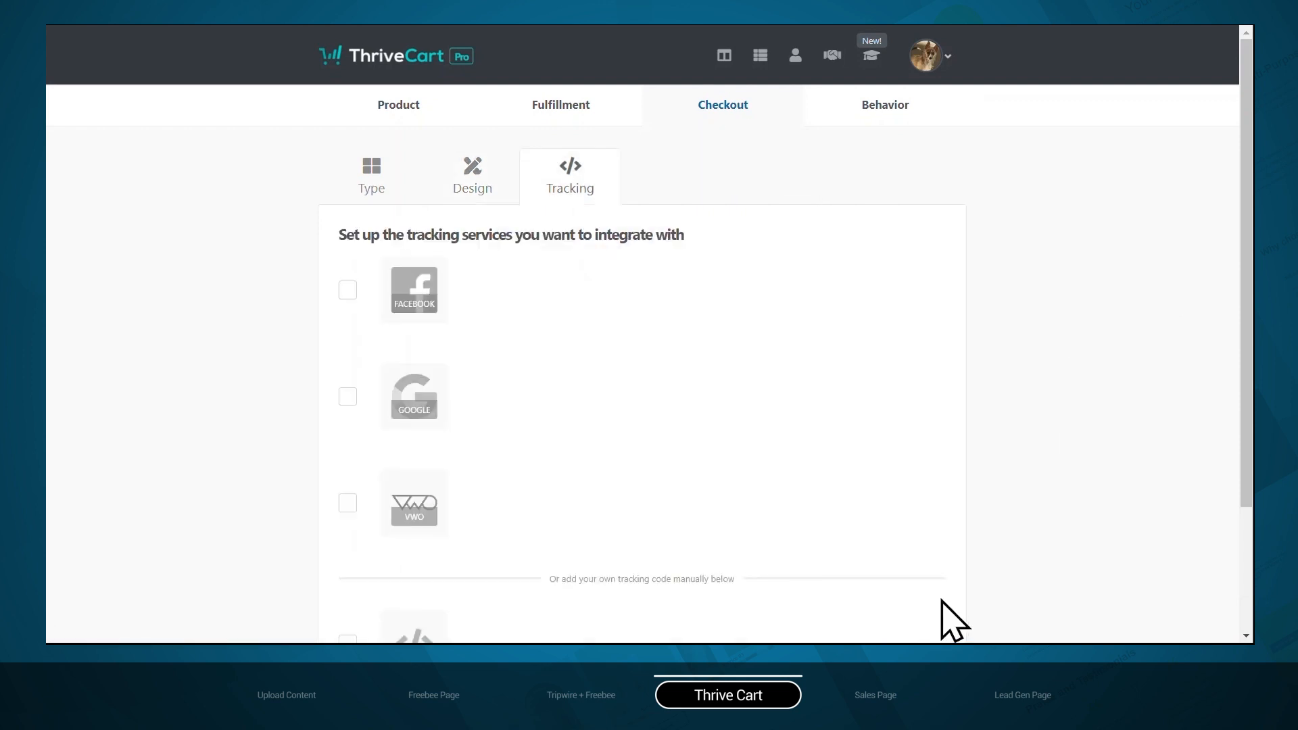
pyautogui.scroll(-2, 710, 422)
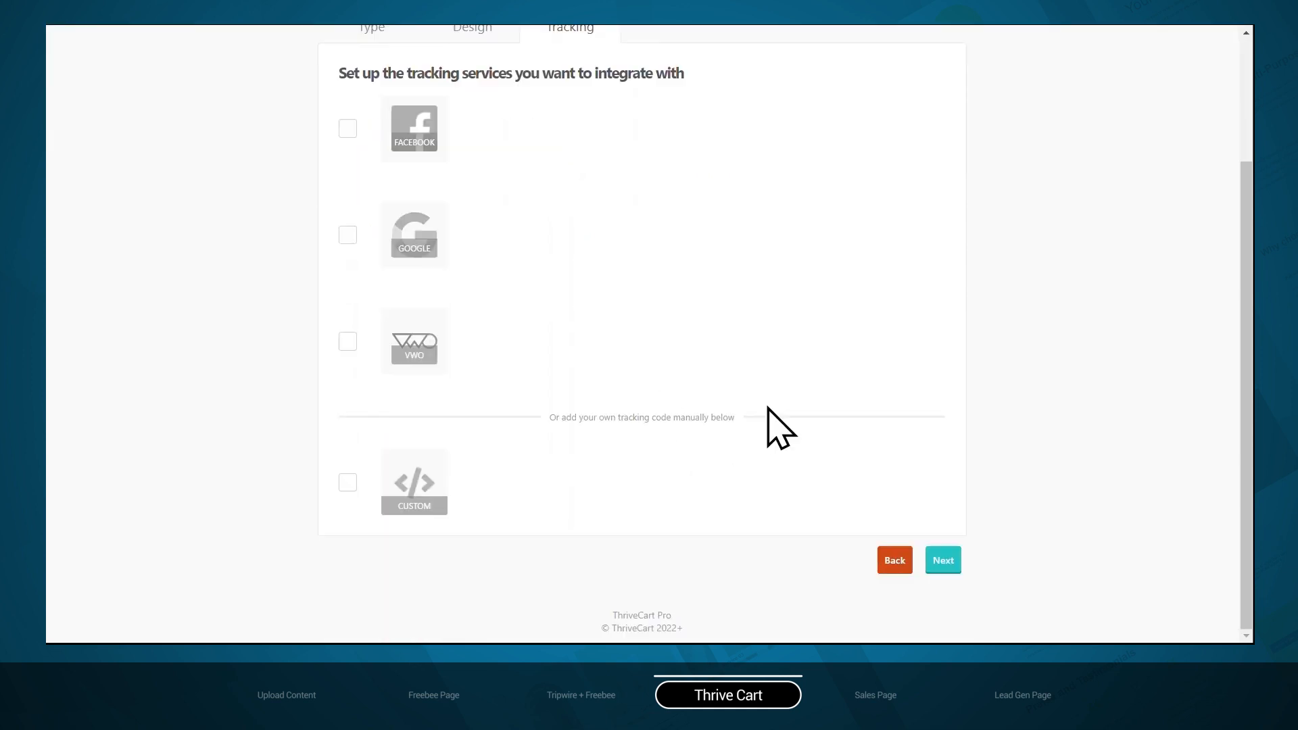
pyautogui.click(944, 560)
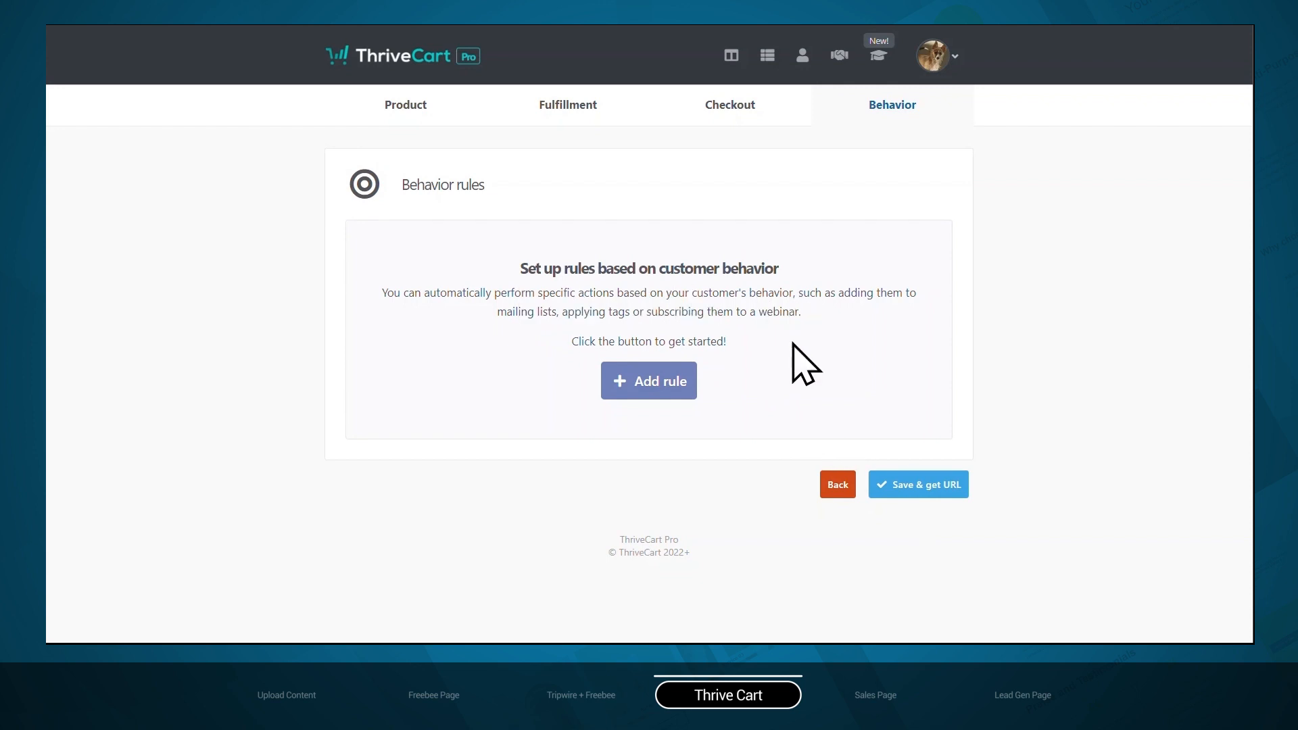
pyautogui.click(934, 489)
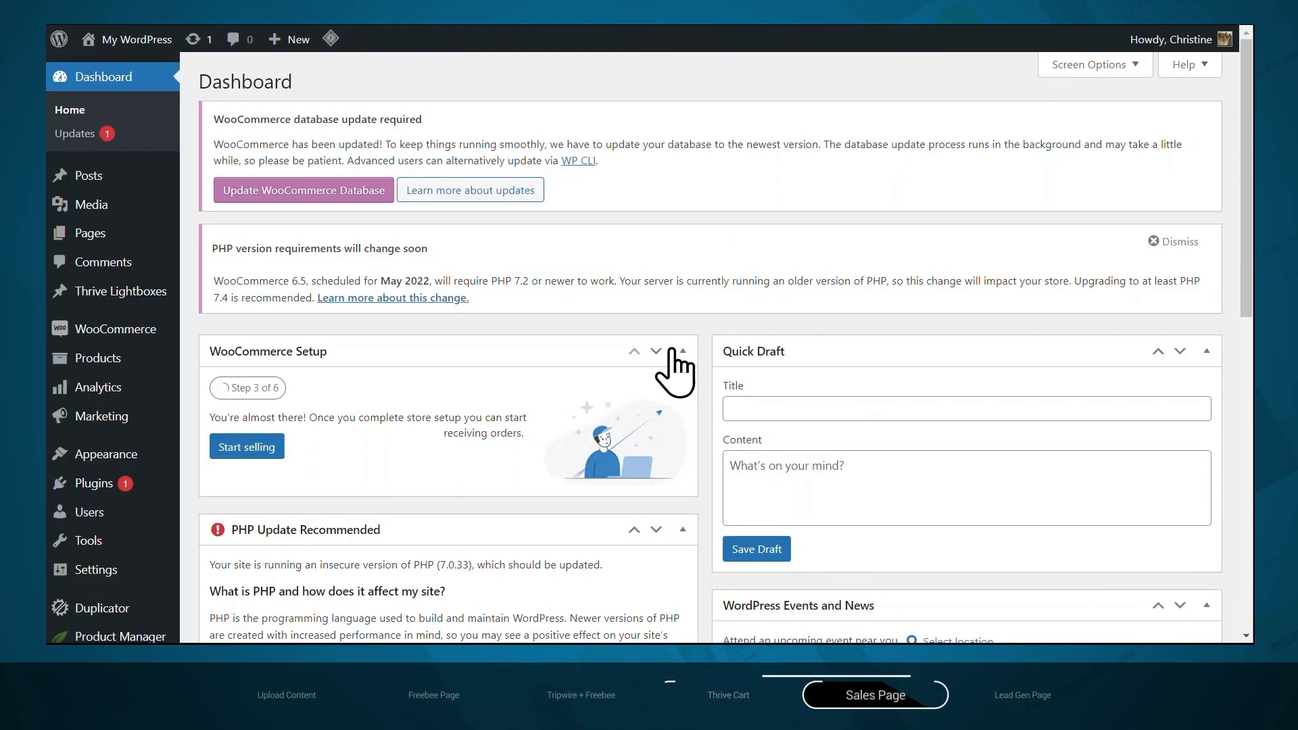
# In WordPress, create a new page titled "Tripwire Sales Page" and publish it
pyautogui.moveTo(166, 238)
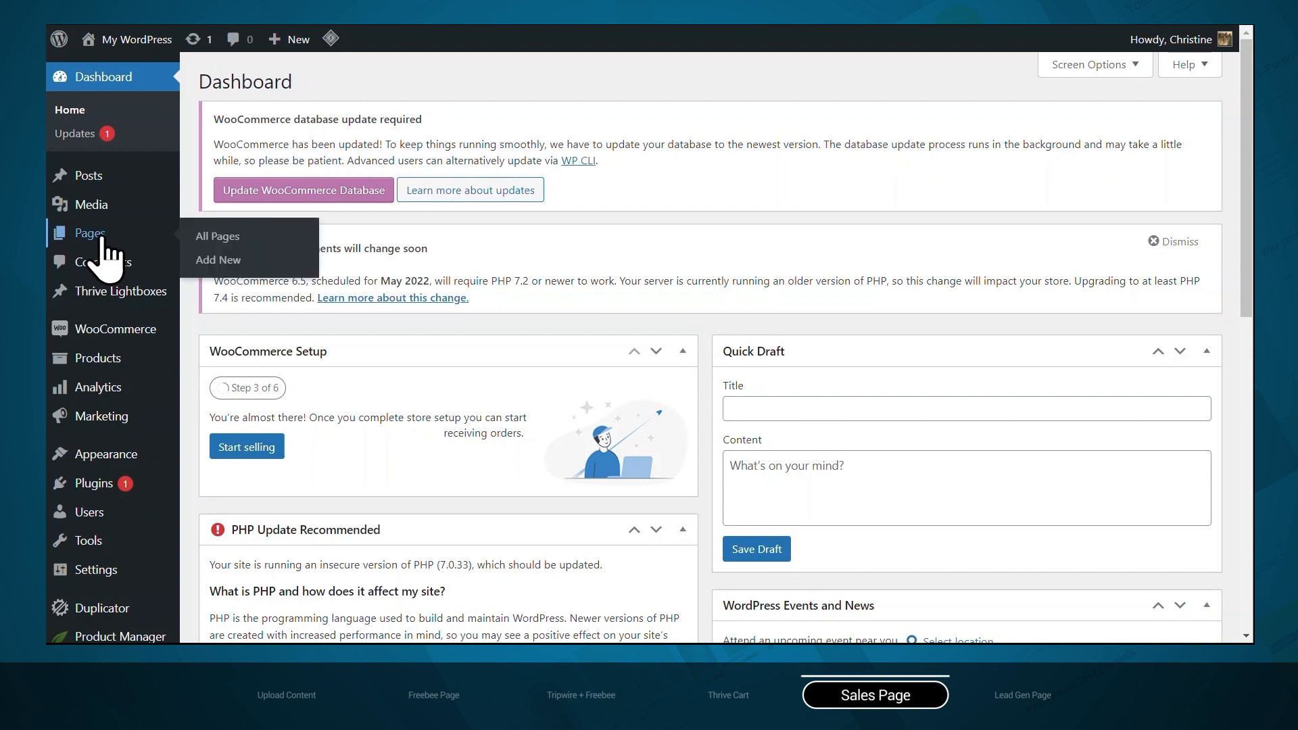
pyautogui.click(218, 260)
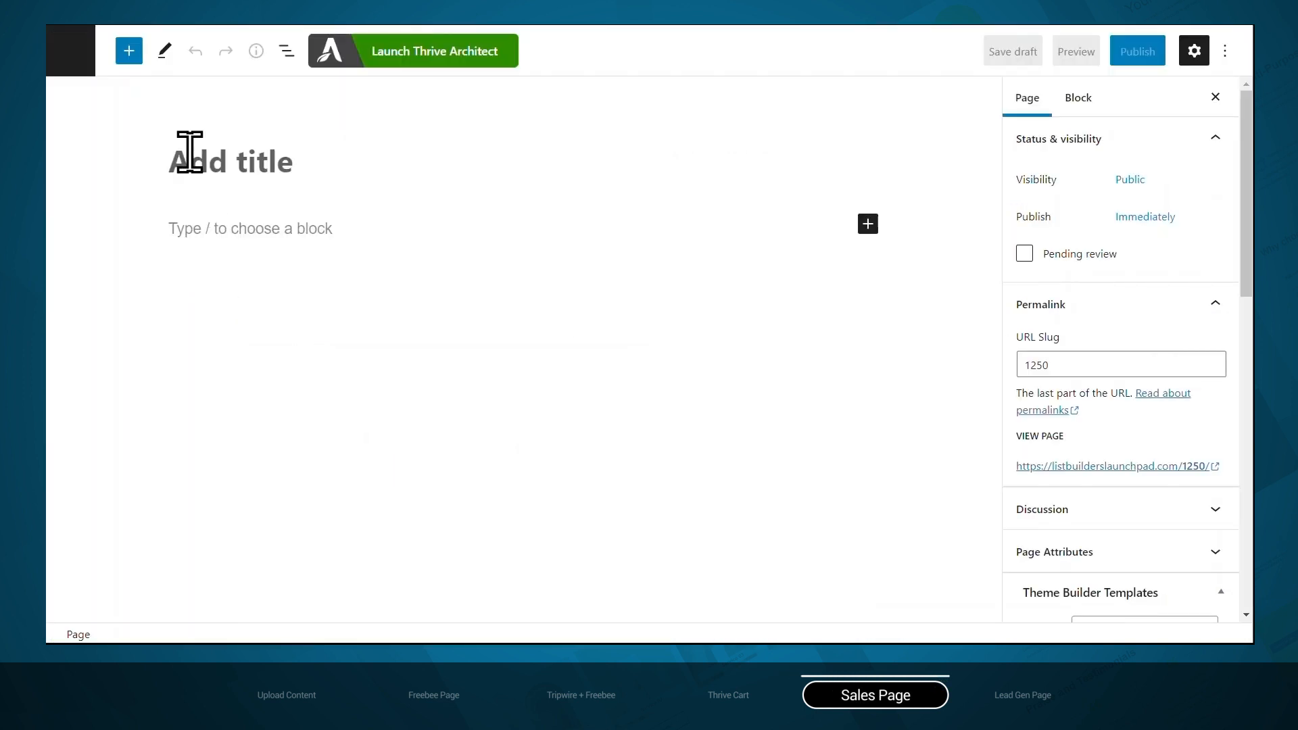
pyautogui.write('Tripwire Sales Page')
pyautogui.click(1138, 52)
pyautogui.click(1109, 60)
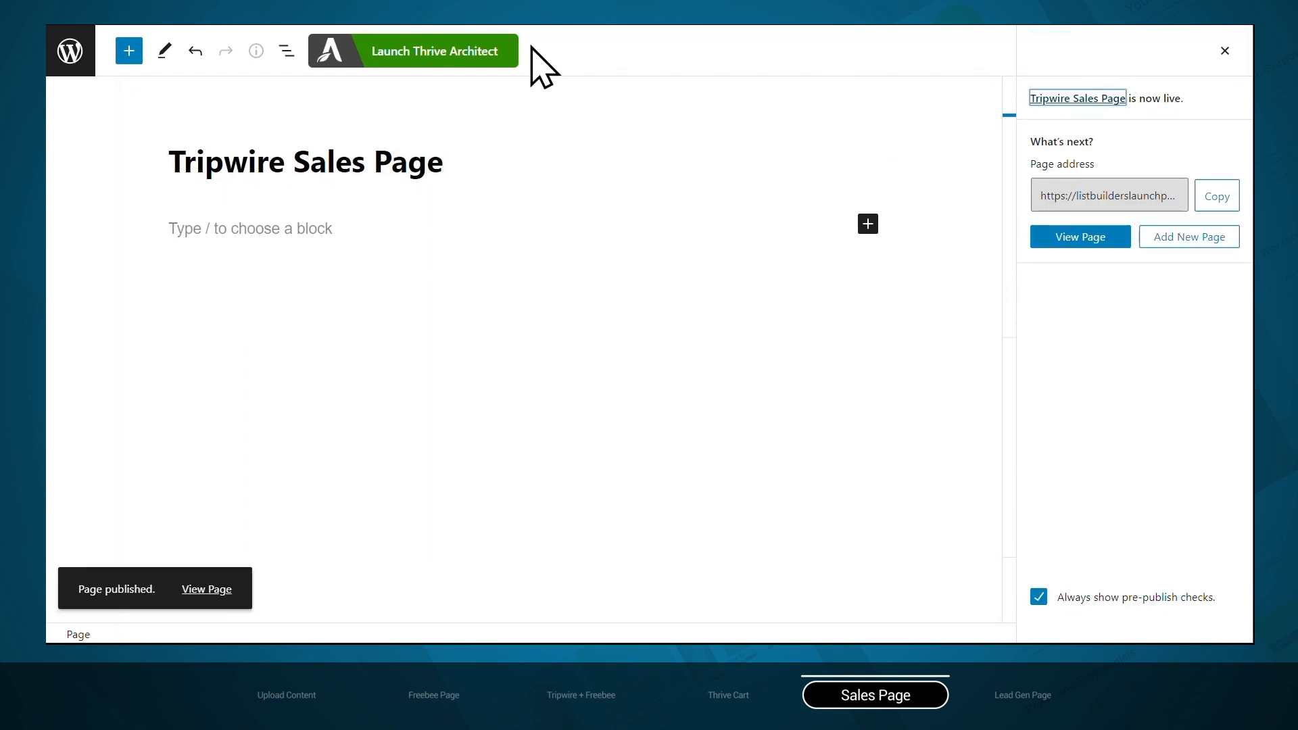
# Start building the Tripwire Sales Page in Thrive Architect from a pre-built landing page, and open the Ommi Theme set
pyautogui.click(392, 67)
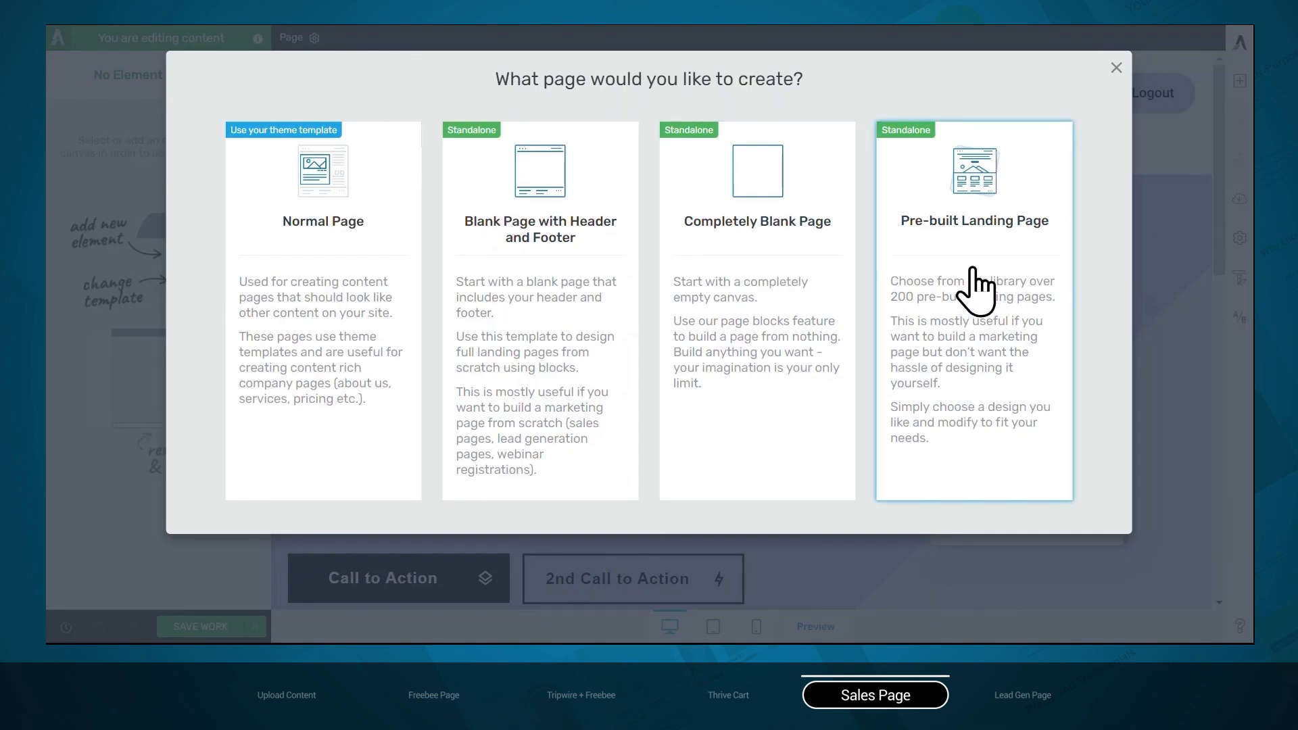
pyautogui.click(974, 271)
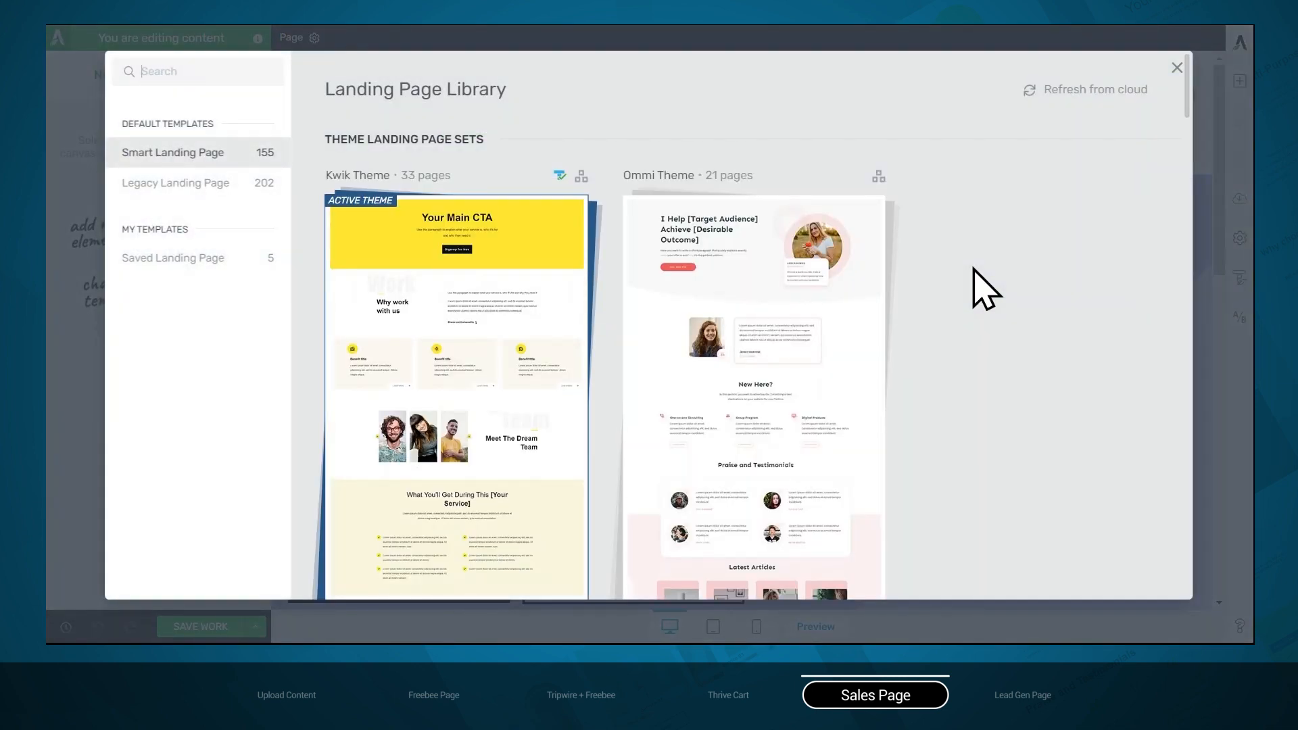
pyautogui.moveTo(761, 303)
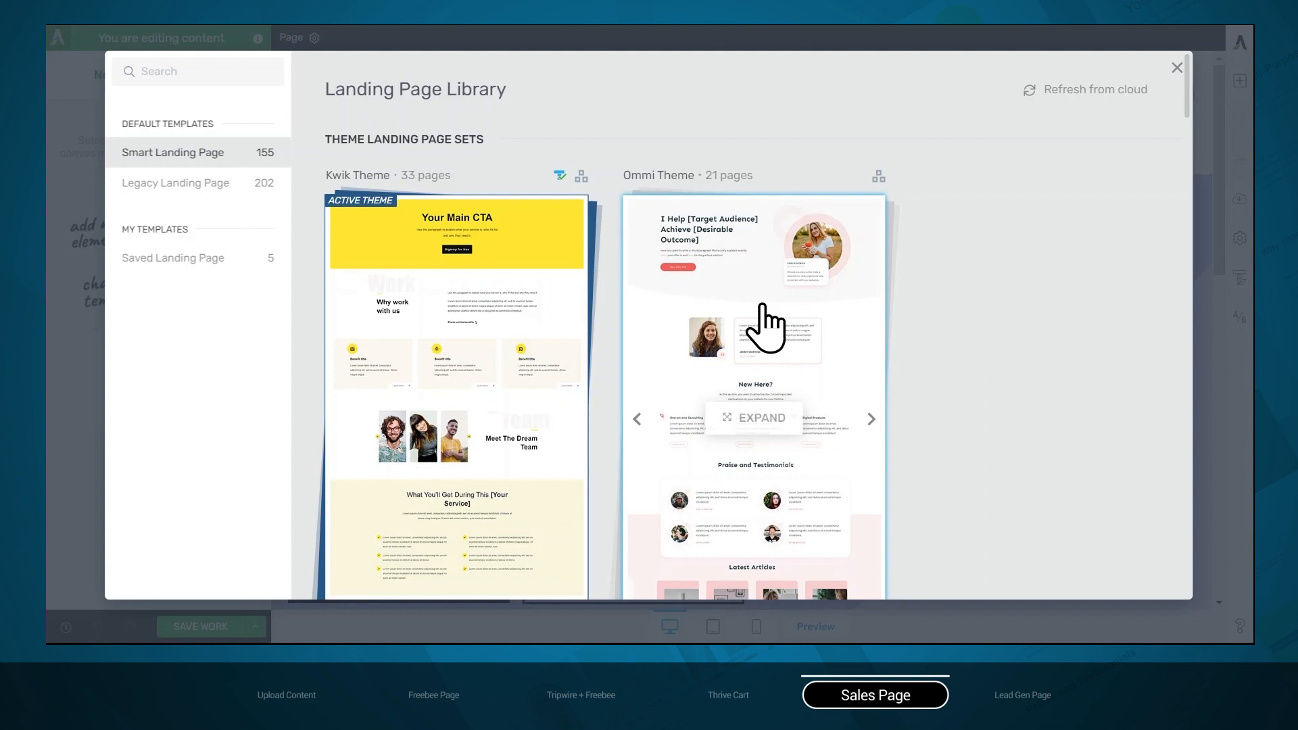
pyautogui.click(762, 306)
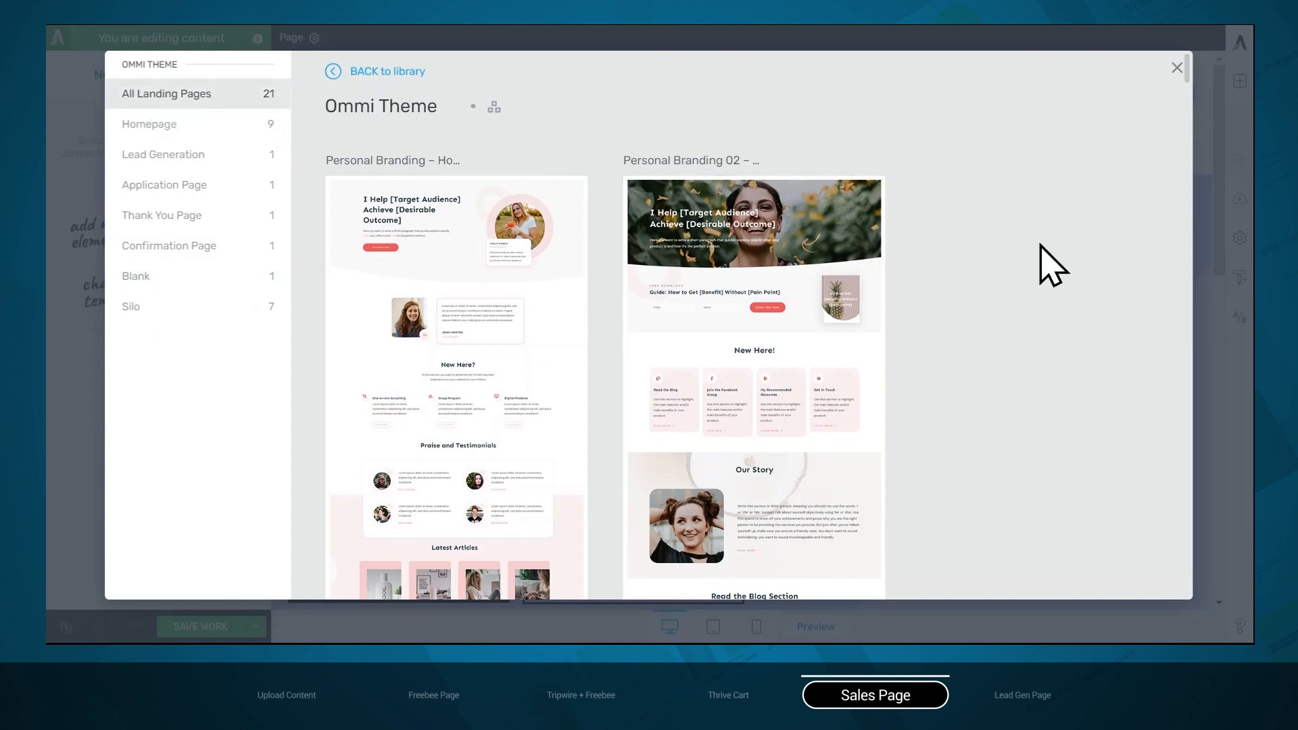
# Apply the Ommi Theme template headed "Main Benefit of Your Product" to the page
pyautogui.scroll(-10, 1042, 246)
pyautogui.scroll(-10, 1040, 245)
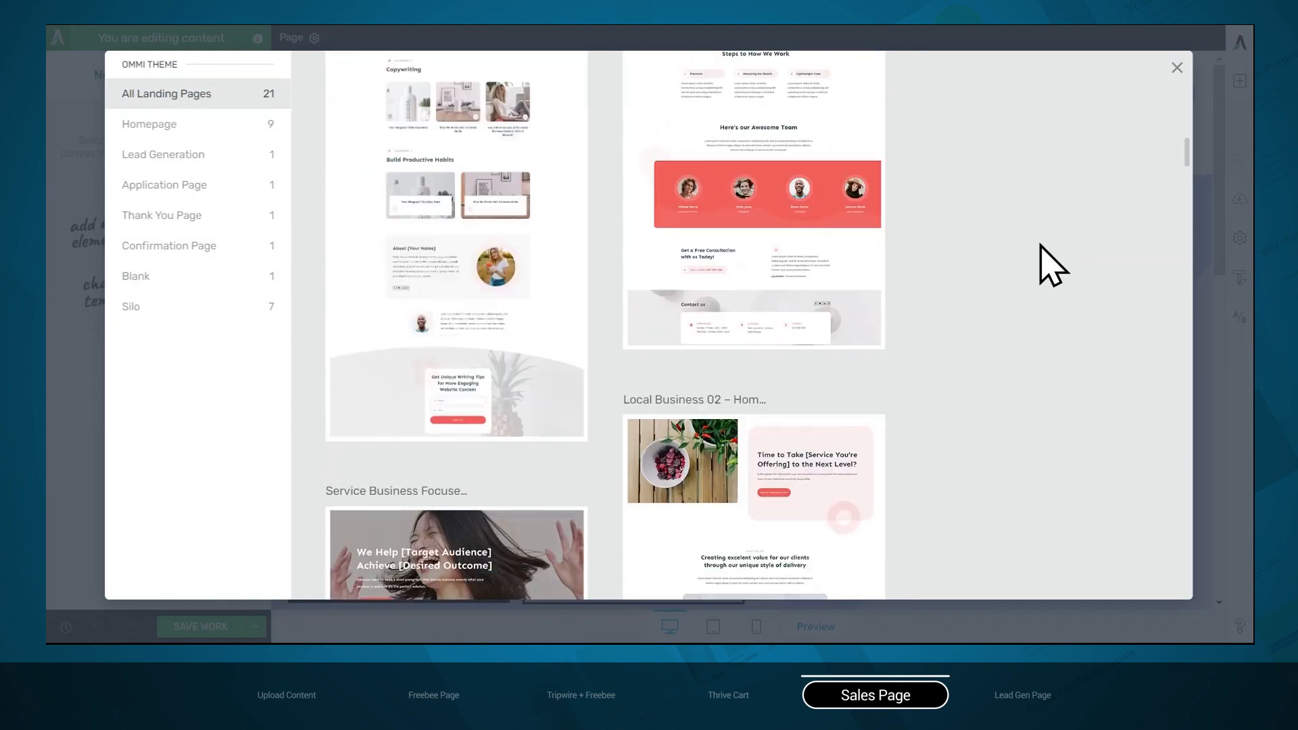
pyautogui.scroll(-10, 1052, 265)
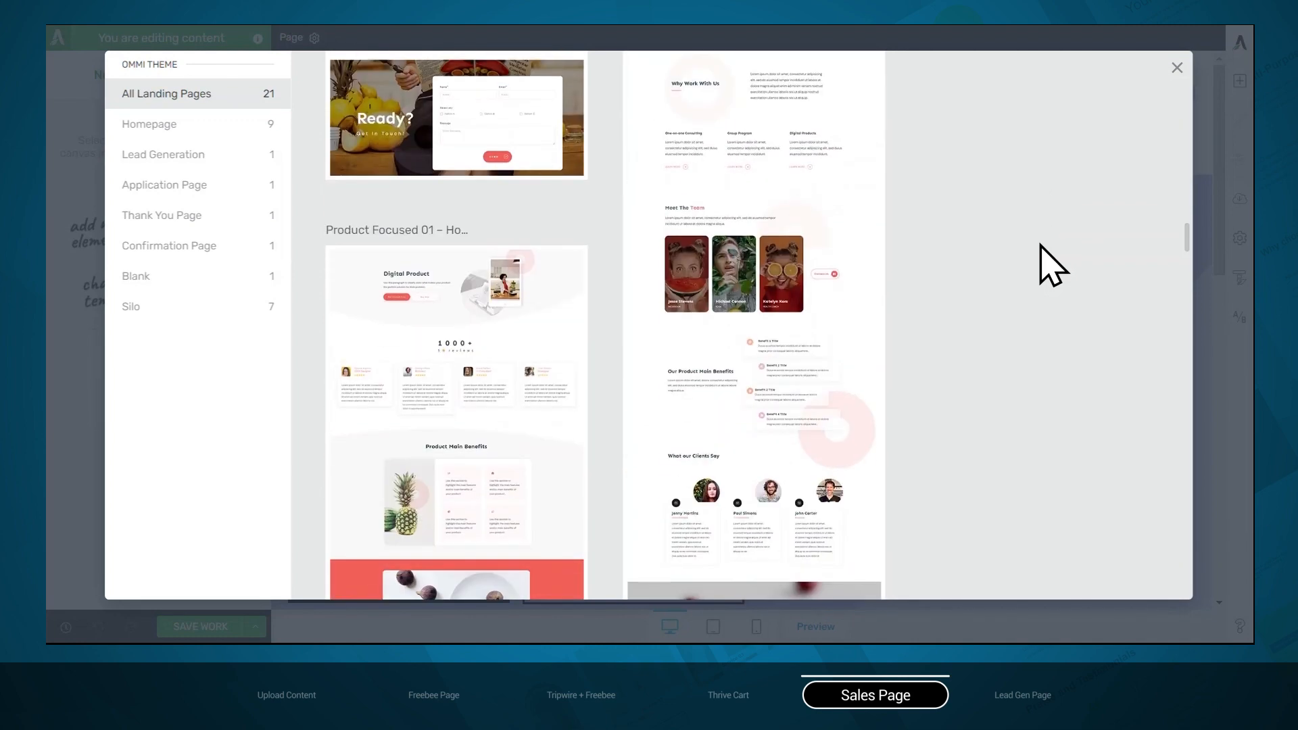
pyautogui.click(772, 277)
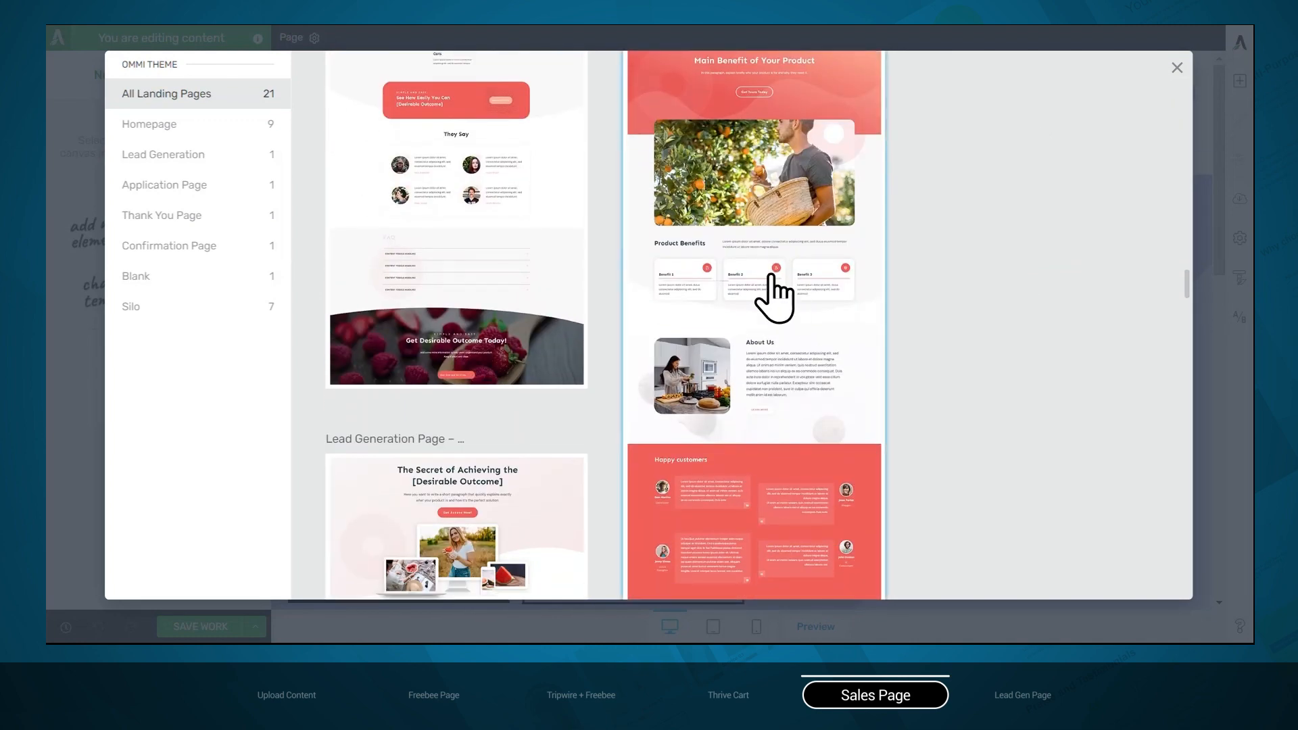
pyautogui.click(1029, 572)
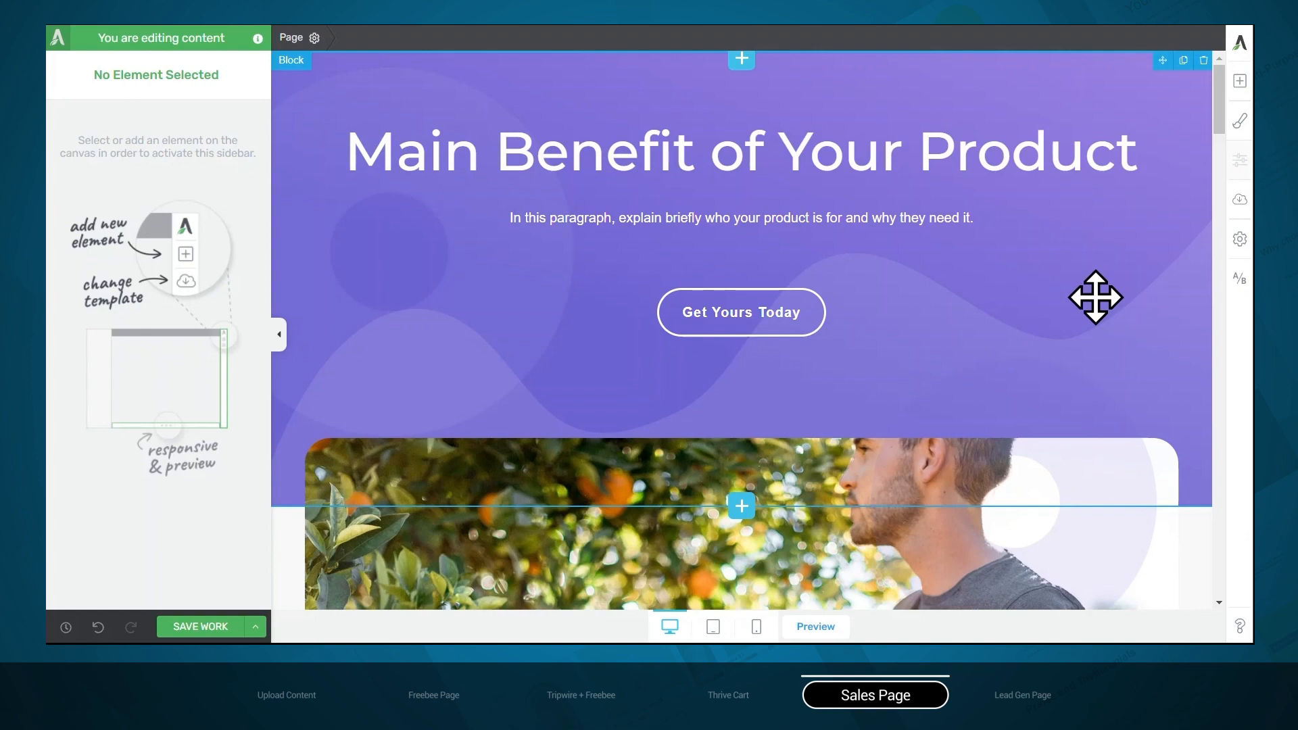
# Add a Background Section below the FAQ block at the end of the page
pyautogui.scroll(-20, 1095, 297)
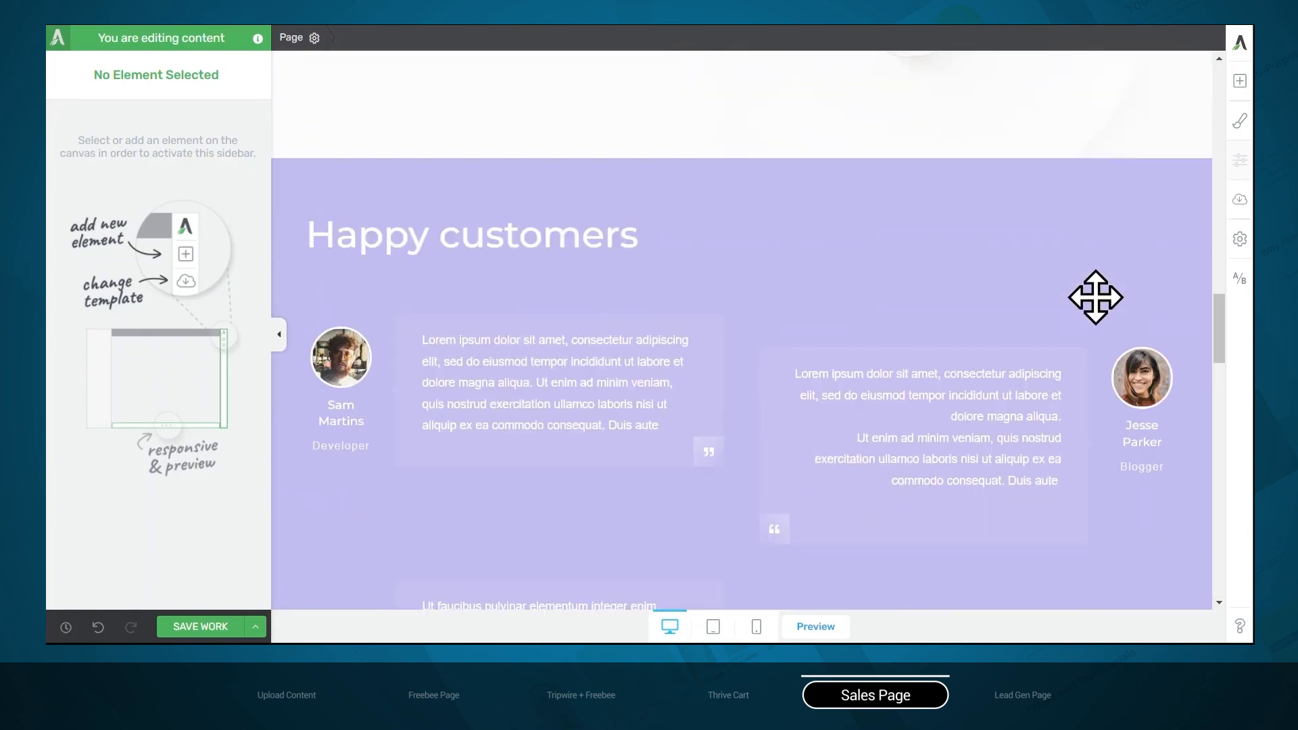
pyautogui.scroll(-20, 1096, 297)
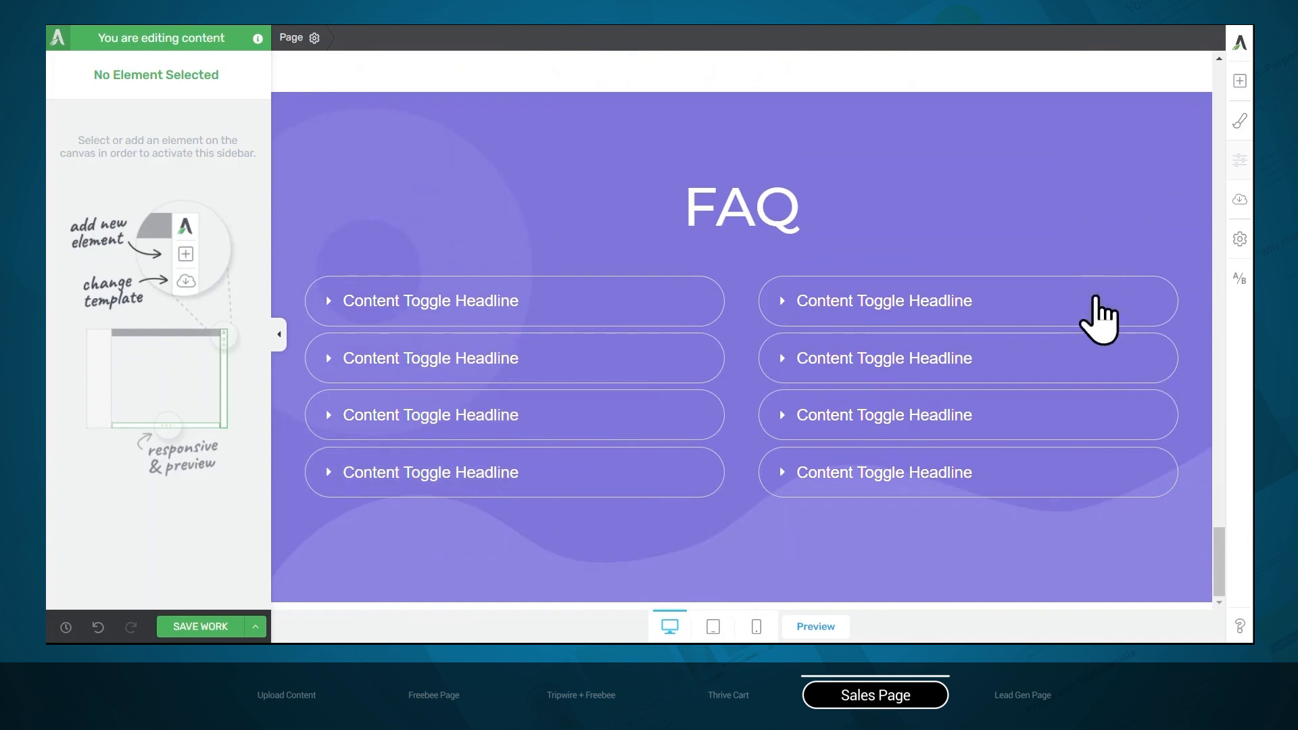
pyautogui.click(1239, 82)
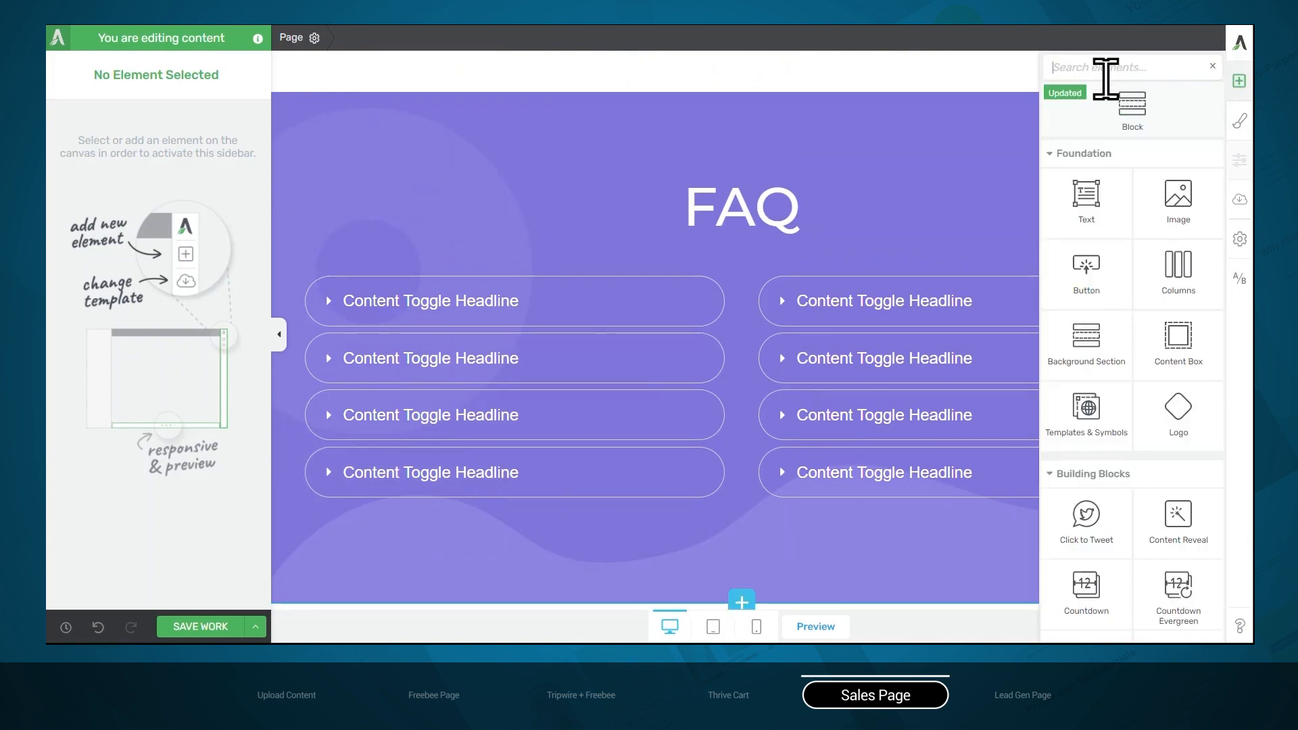
pyautogui.moveTo(1075, 345); pyautogui.dragTo(960, 534)
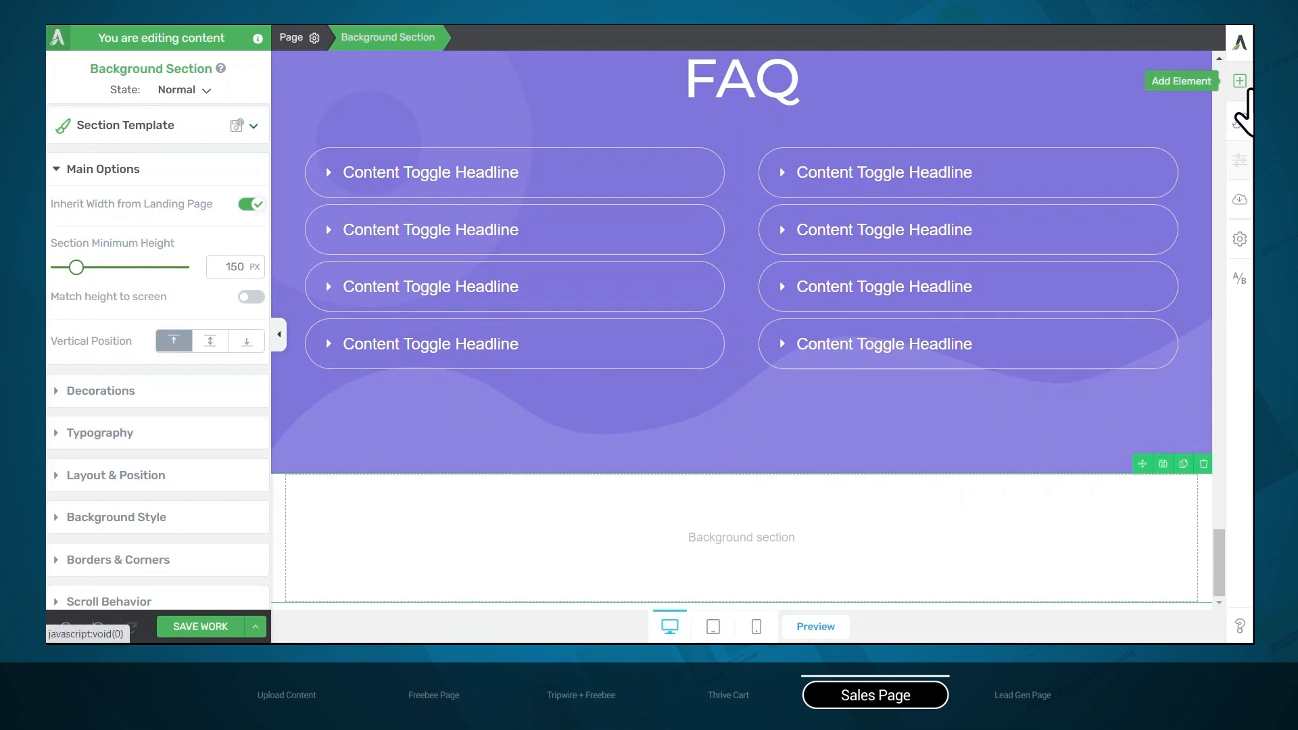
# Add a Text element reading "Hurry! This is a one-time only offer!" inside the new background section
pyautogui.click(1241, 84)
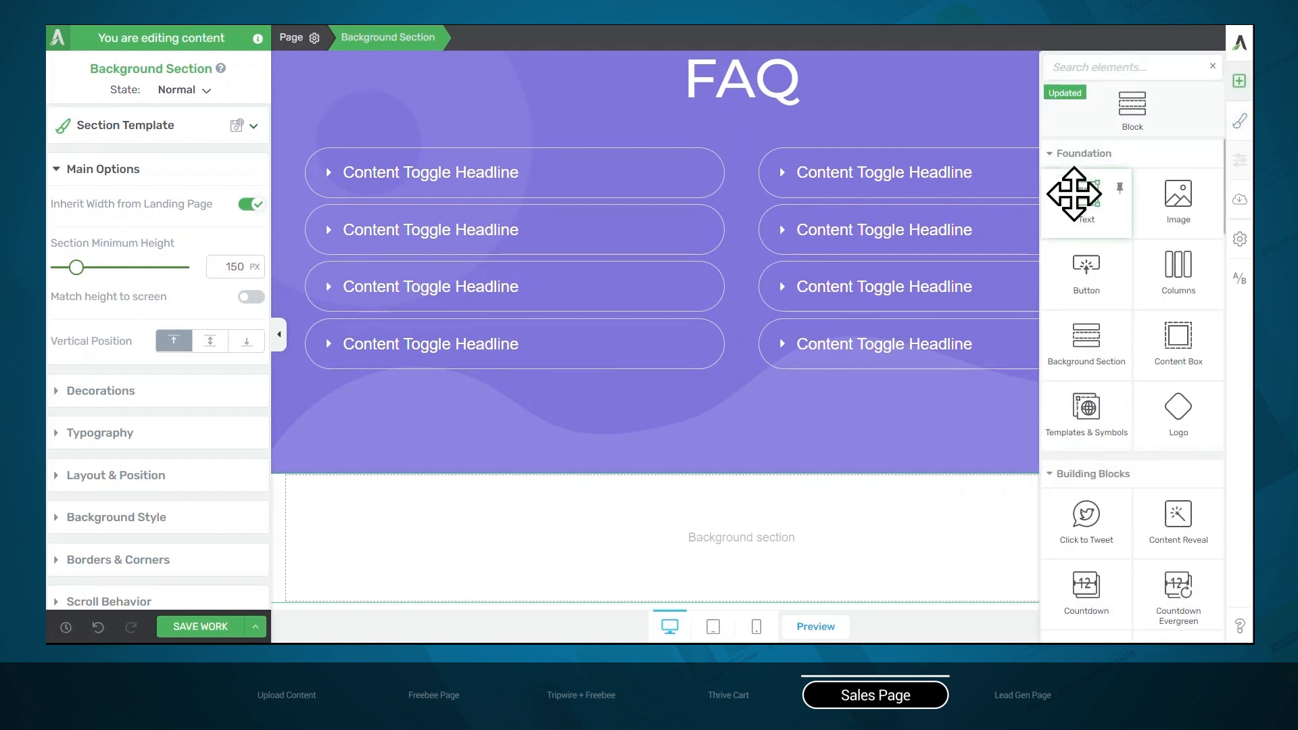
pyautogui.moveTo(1074, 194); pyautogui.dragTo(778, 534)
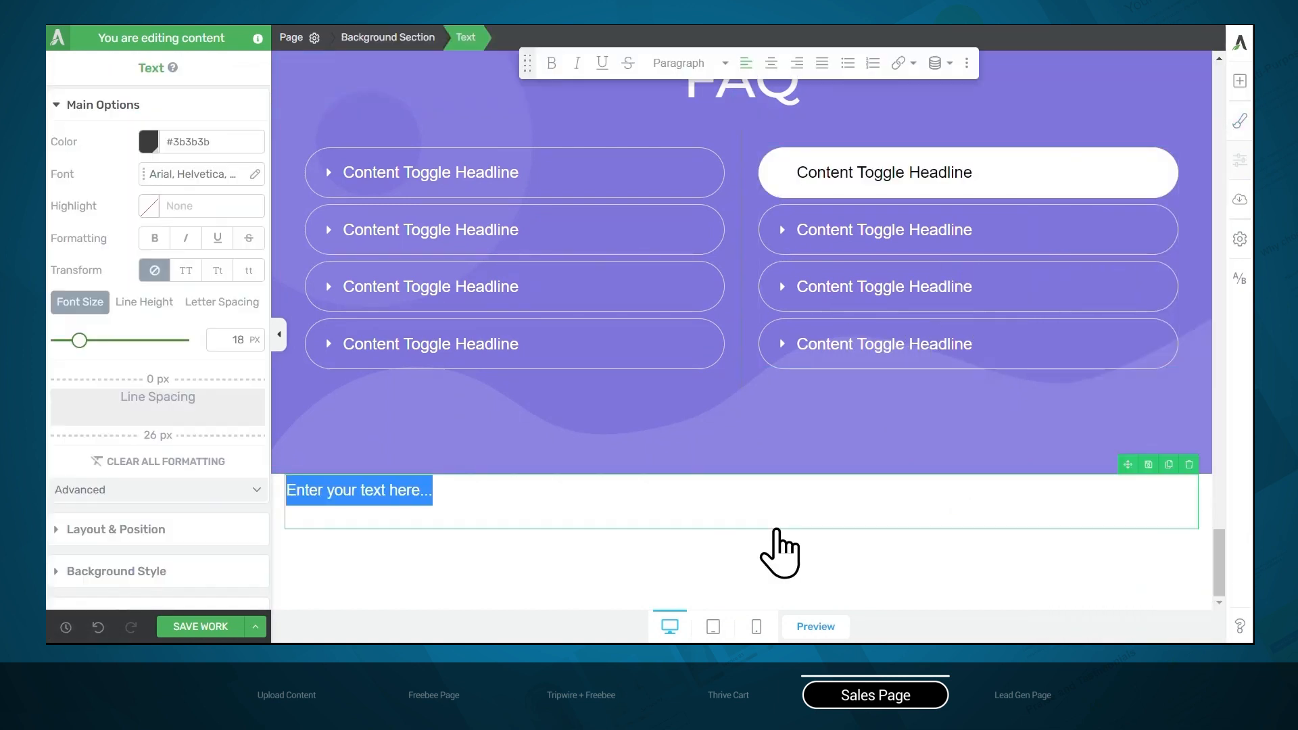
pyautogui.write('Hurry! This is a one-time only offer!')
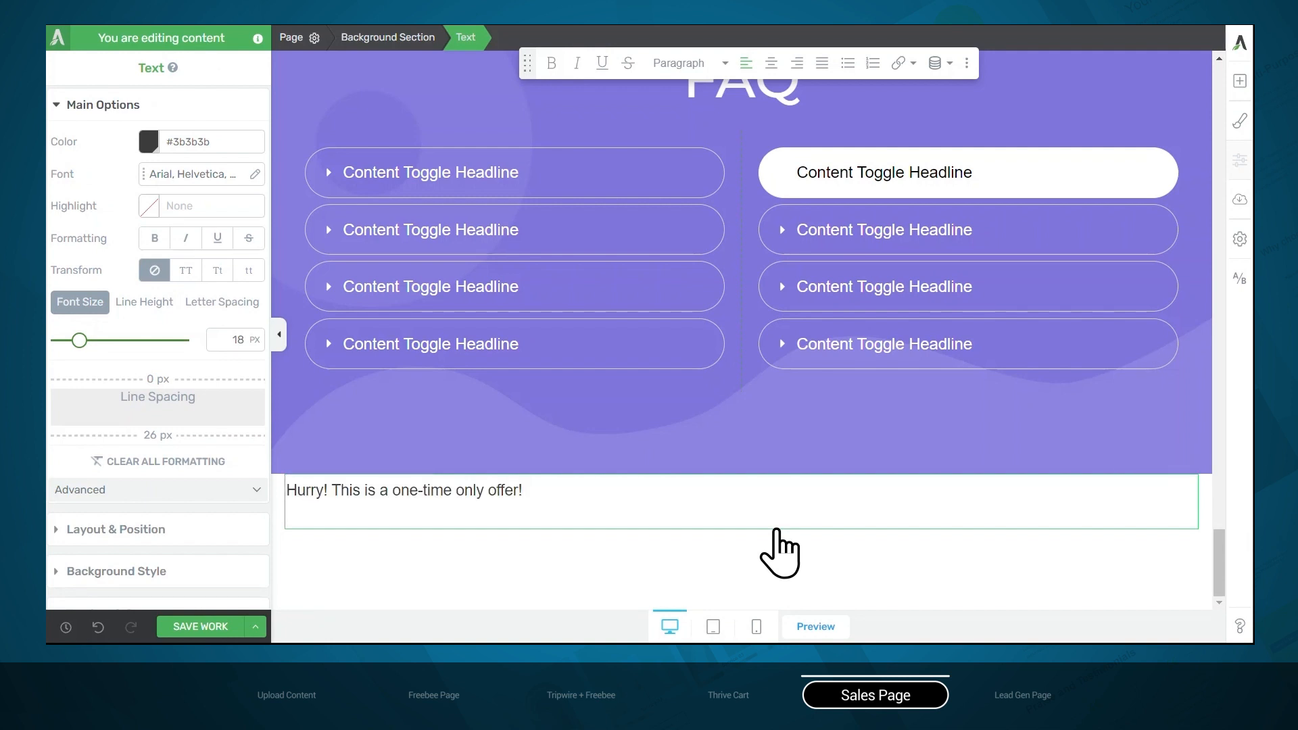
# Change the font of the whole offer text to Montserrat from Google Fonts
pyautogui.hotkey('ctrl', 'a')
pyautogui.click(194, 177)
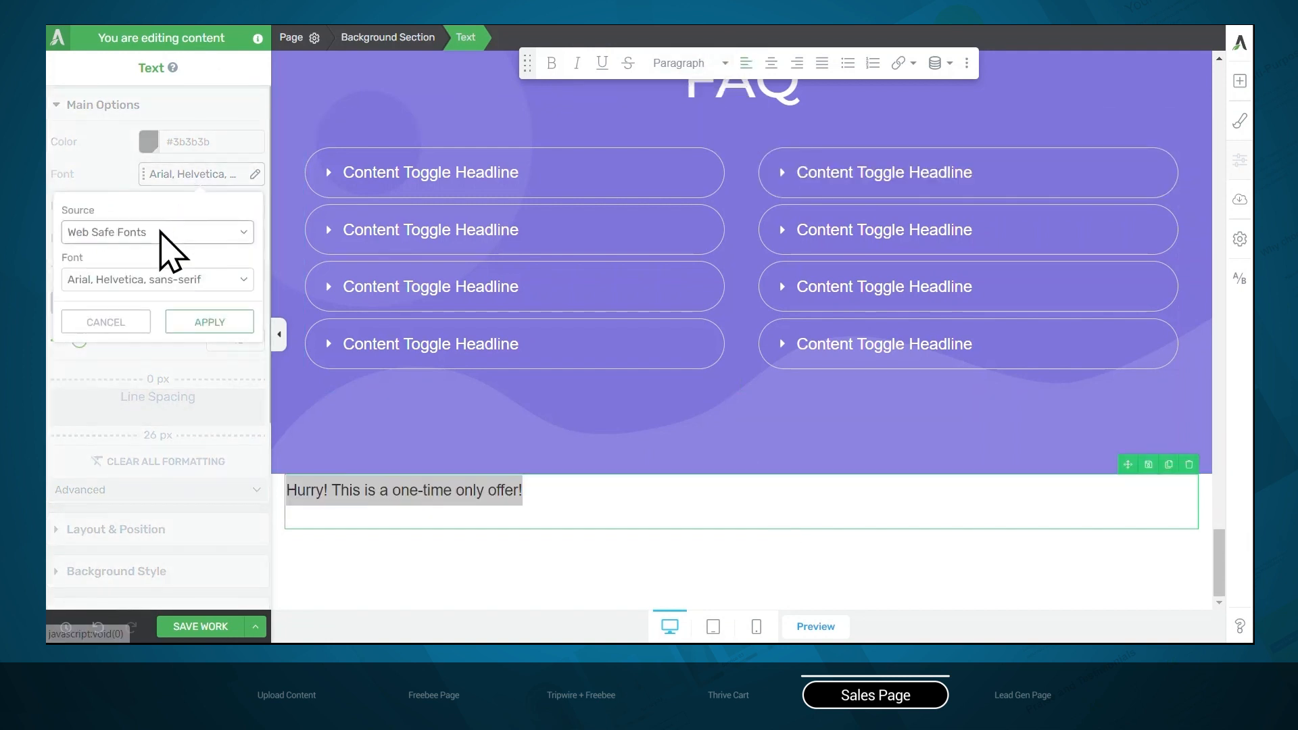
pyautogui.click(160, 232)
pyautogui.click(150, 253)
pyautogui.click(125, 298)
pyautogui.write('mo')
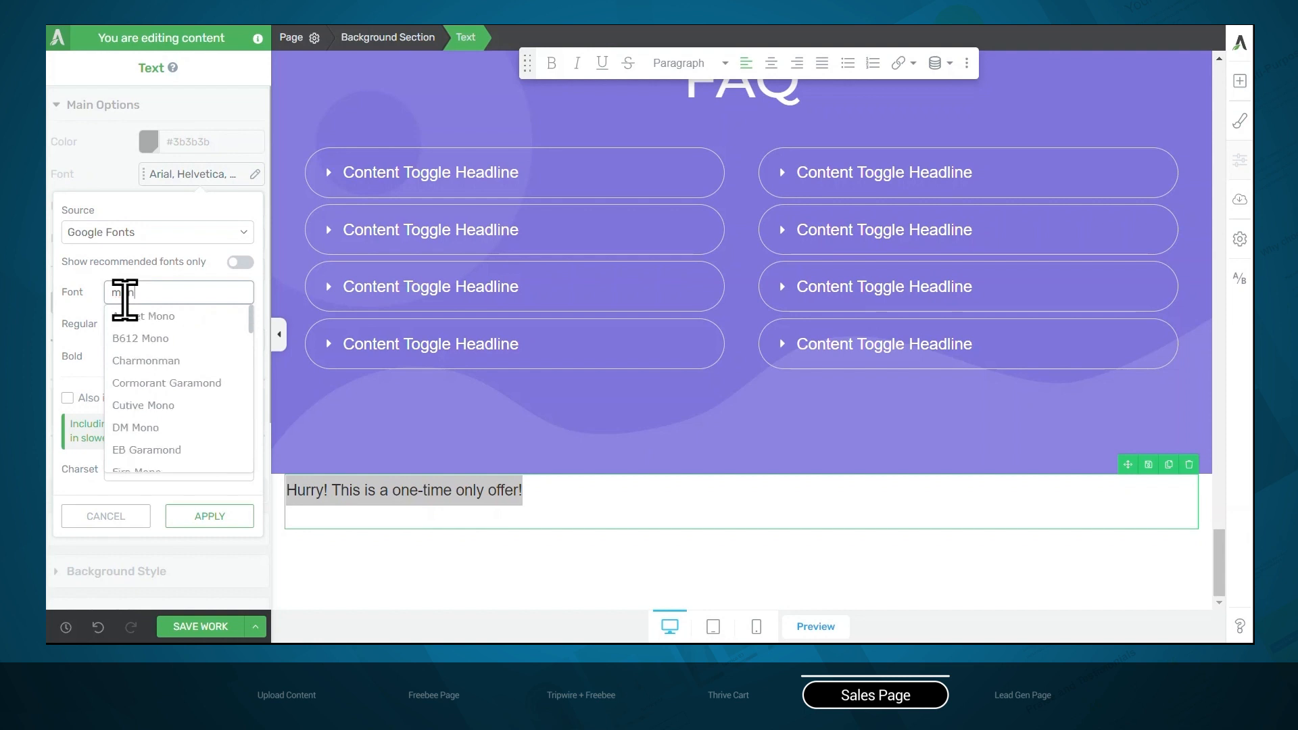
pyautogui.write('nt')
pyautogui.click(194, 376)
pyautogui.click(209, 516)
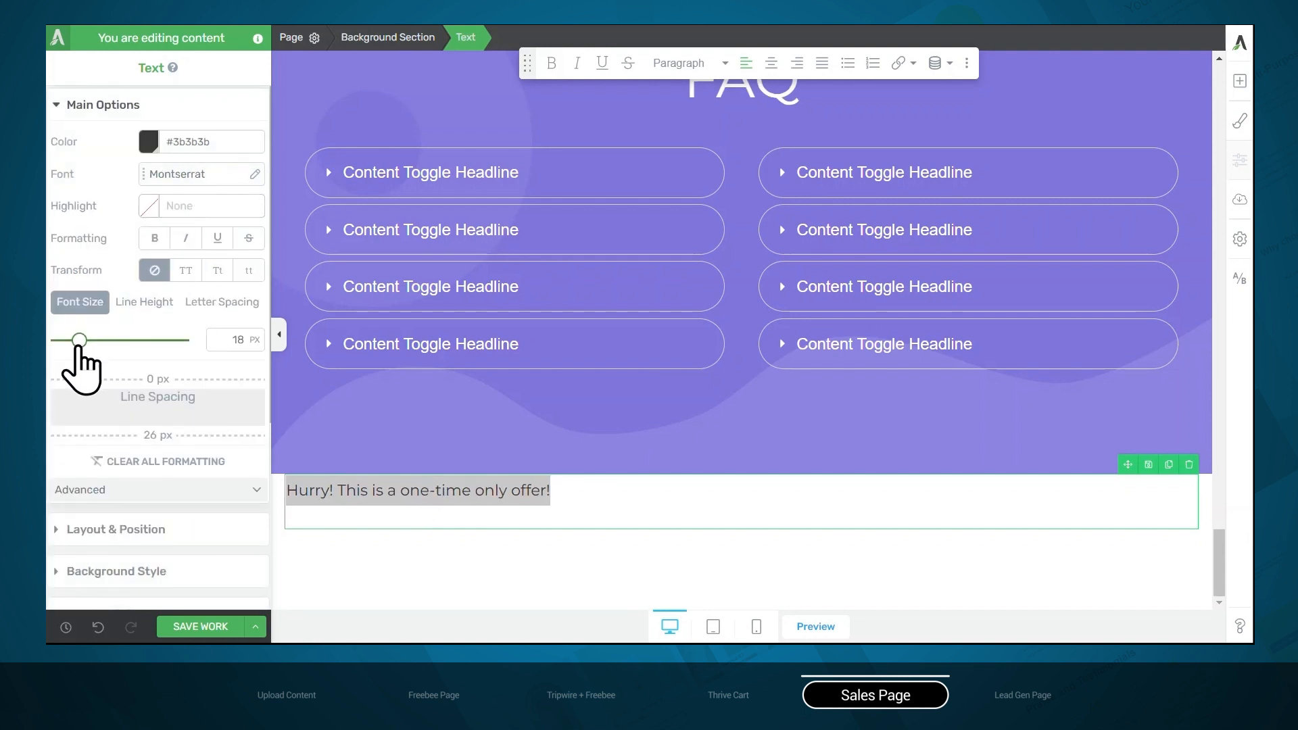
# Format the offer text as 33 px, centered, bold and italic, and give it a 36 px top margin
pyautogui.moveTo(79, 340); pyautogui.dragTo(98, 340)
pyautogui.click(772, 63)
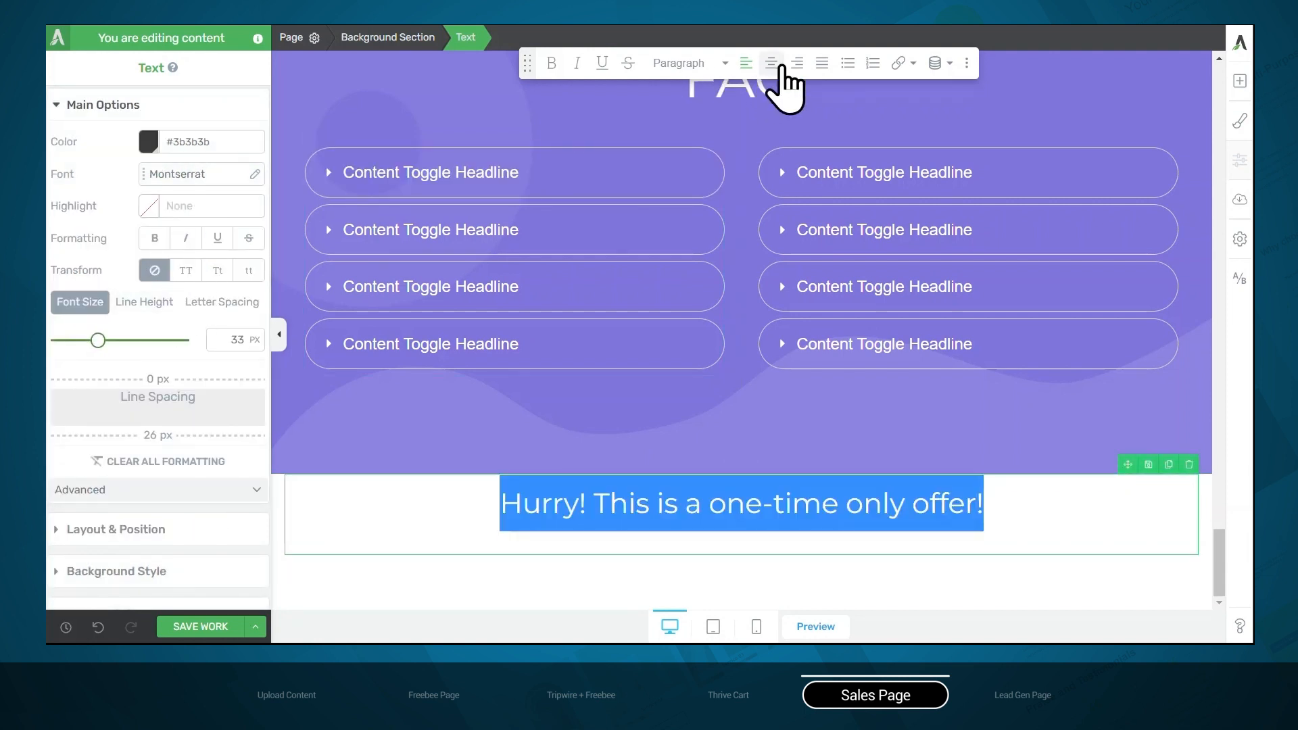
pyautogui.click(186, 238)
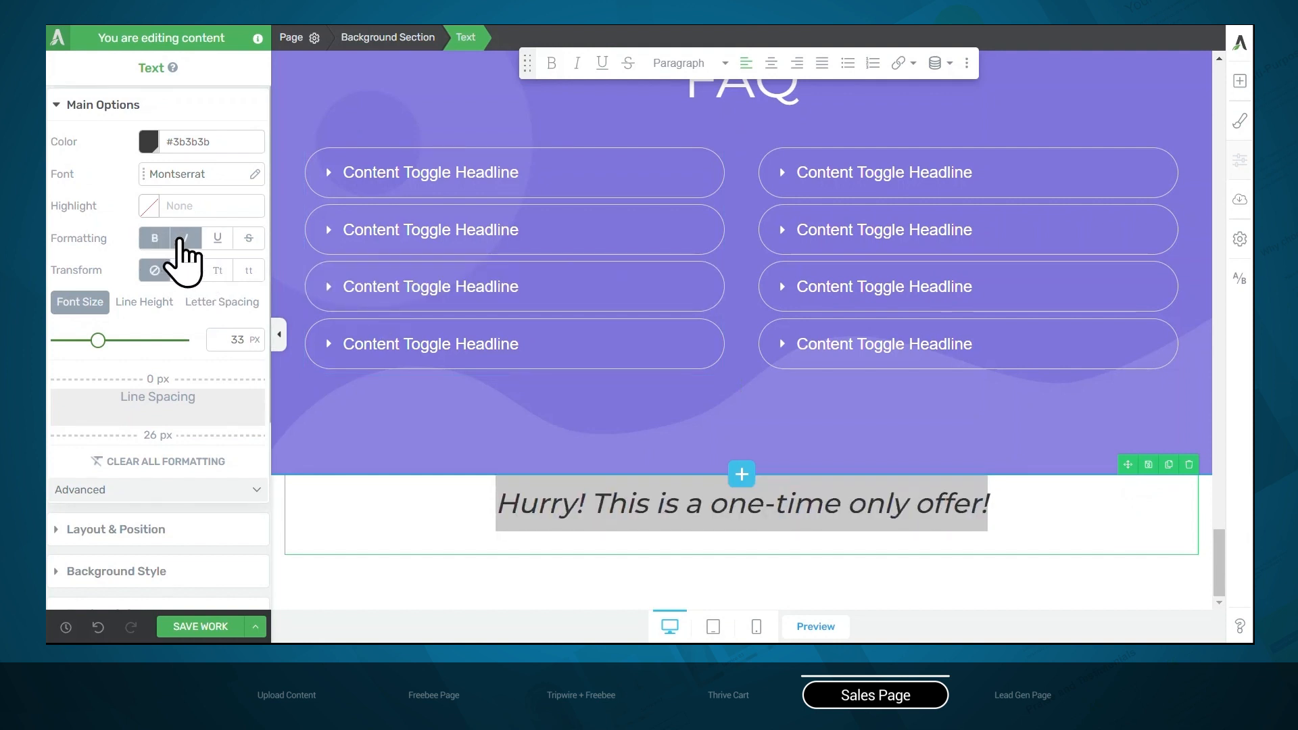
pyautogui.click(117, 530)
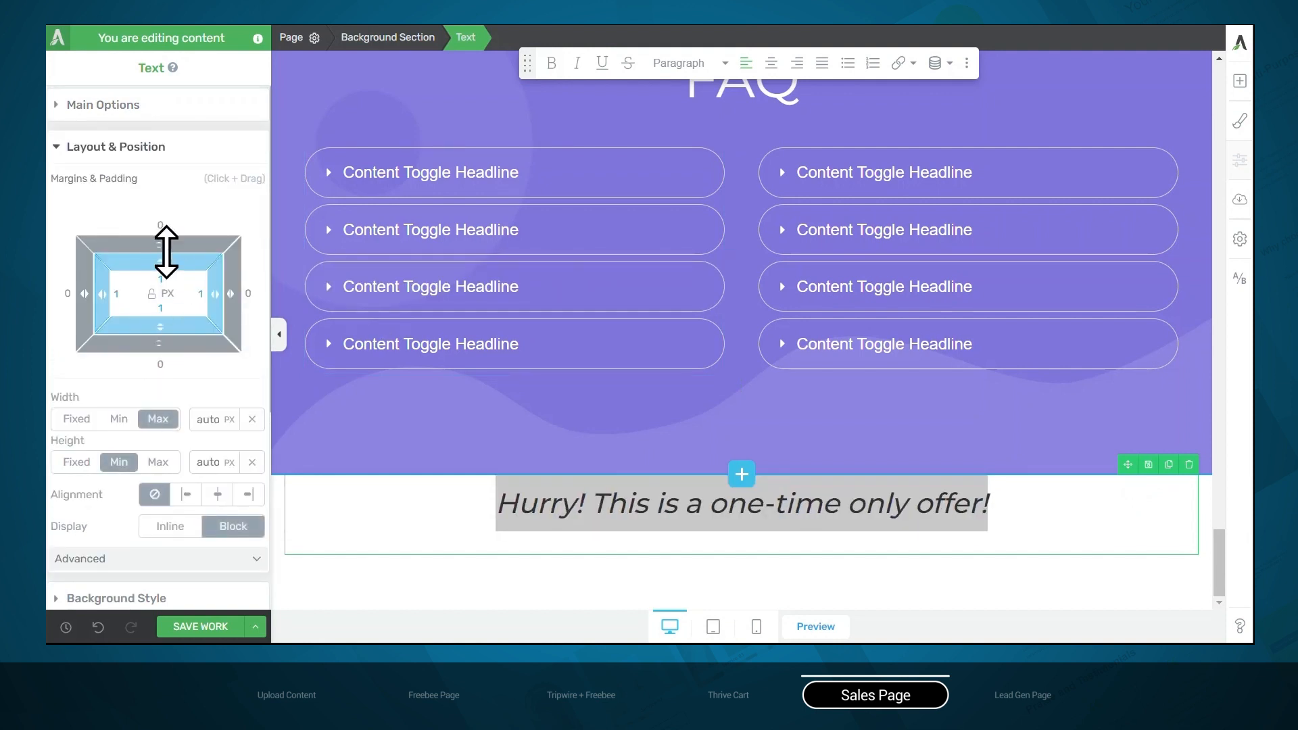
pyautogui.moveTo(166, 252); pyautogui.dragTo(173, 198)
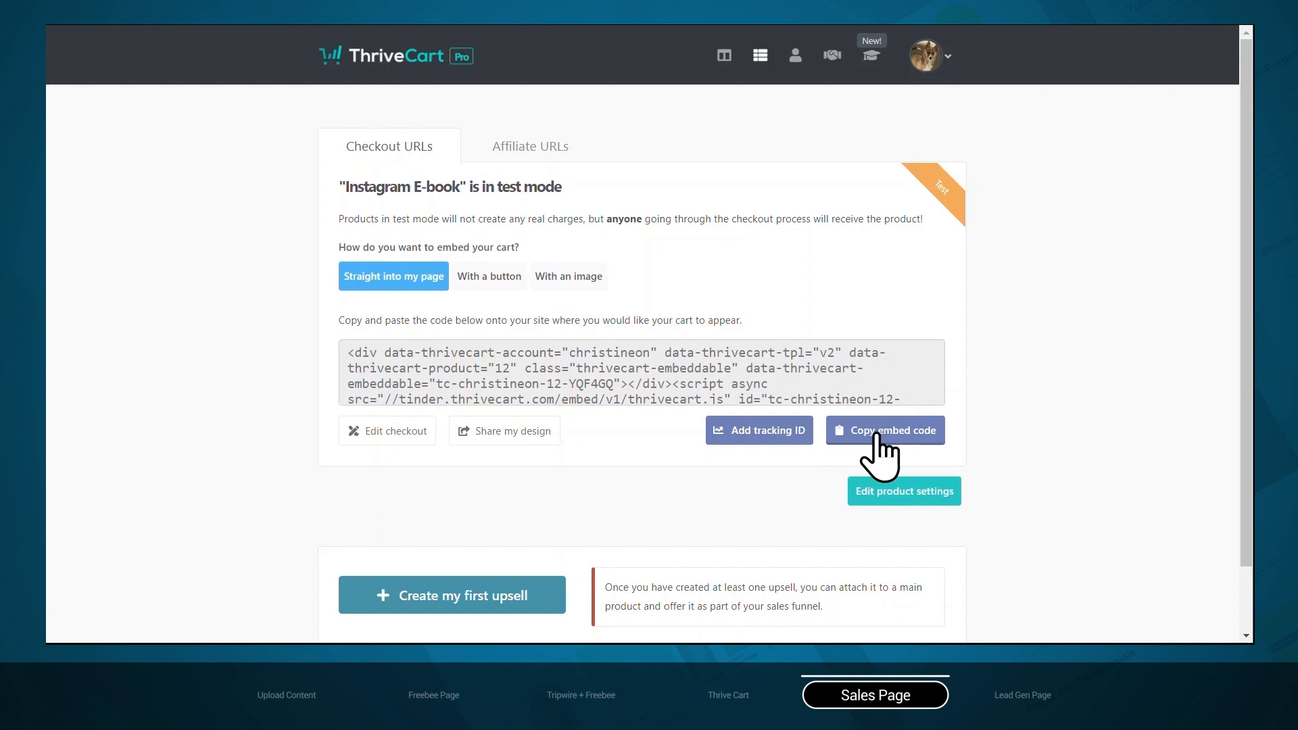
# Copy the Instagram E-book embed code from ThriveCart, and add a WordPress Content element below the offer text in Thrive Architect
pyautogui.click(866, 430)
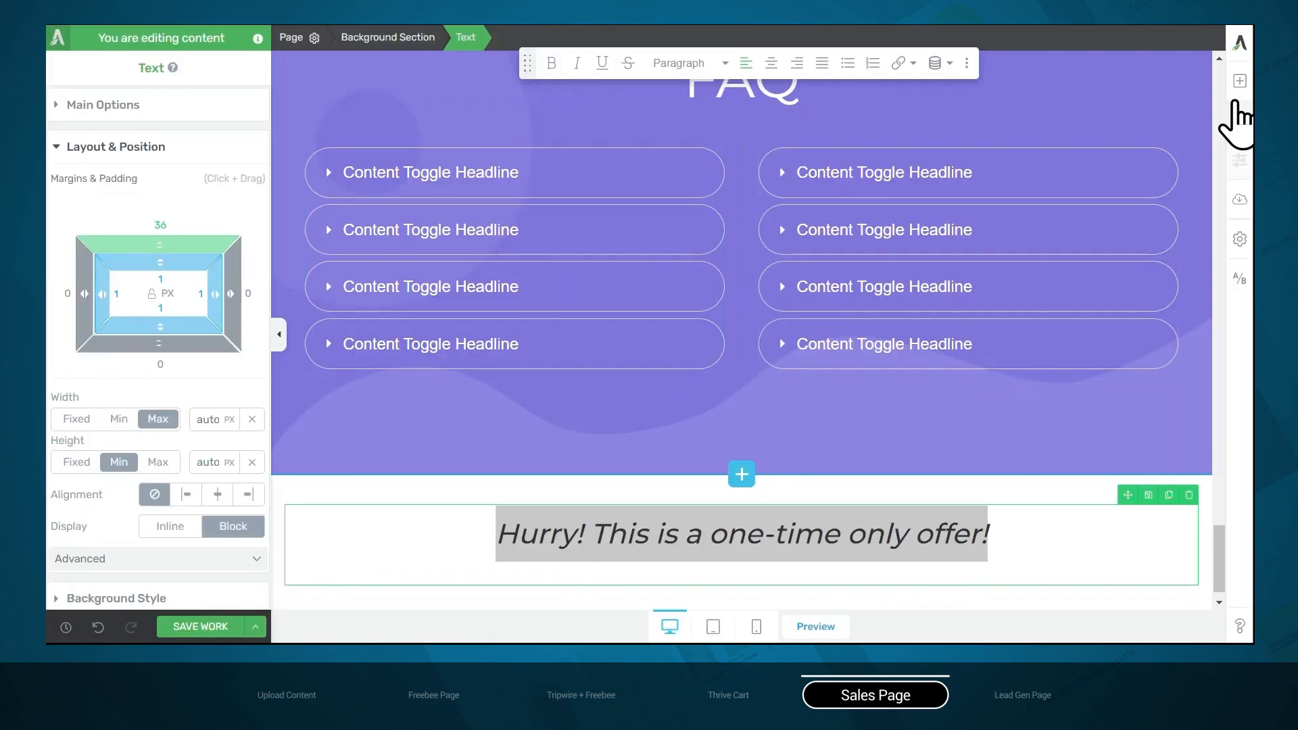
pyautogui.click(1239, 82)
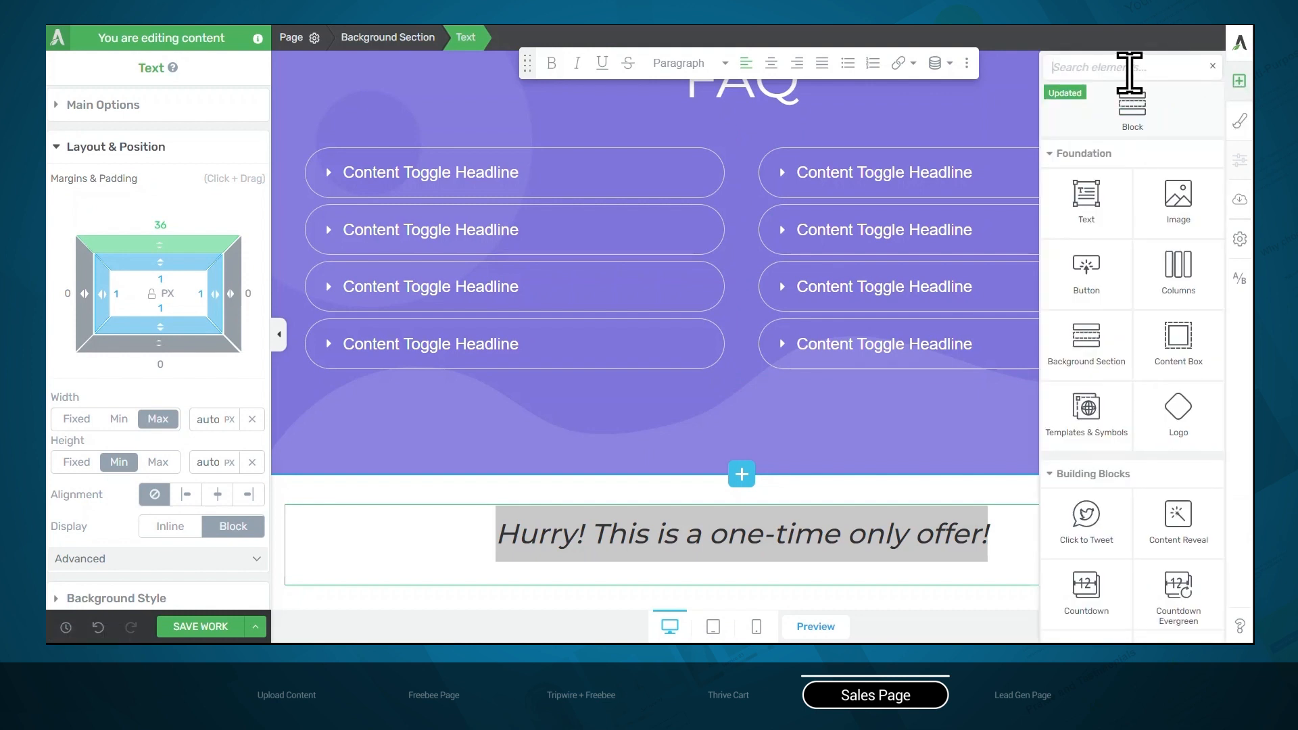
pyautogui.write('word')
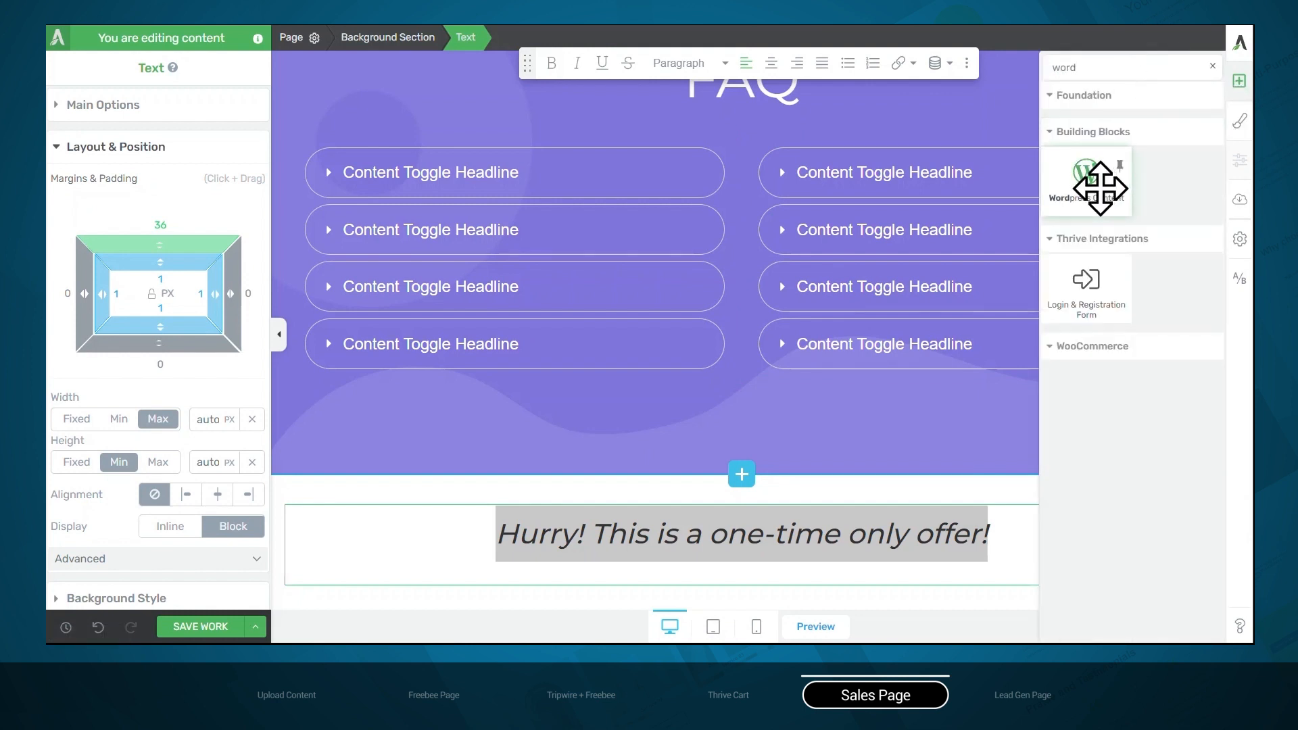
pyautogui.moveTo(1100, 188); pyautogui.dragTo(758, 587)
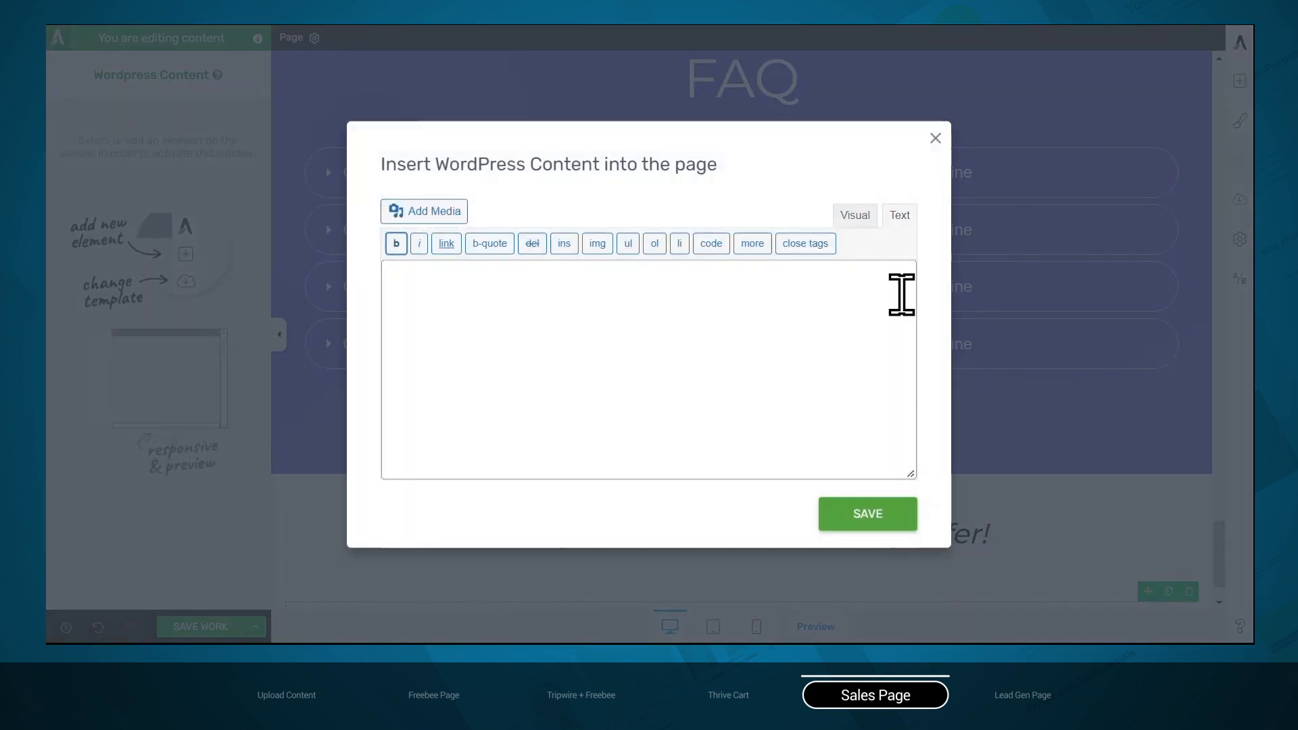
# Paste the ThriveCart embed code as plain text into the WordPress content, insert it, and save the page
pyautogui.click(906, 220)
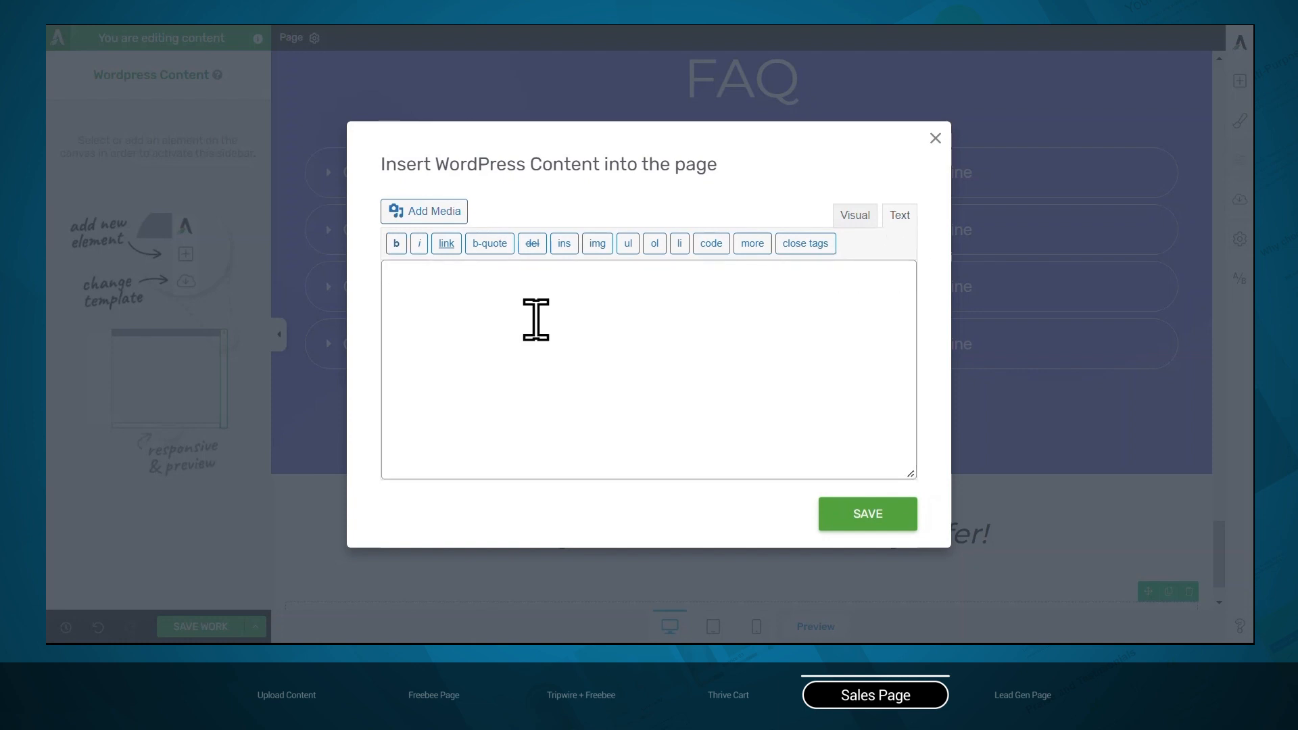
pyautogui.hotkey('ctrl', 'v')
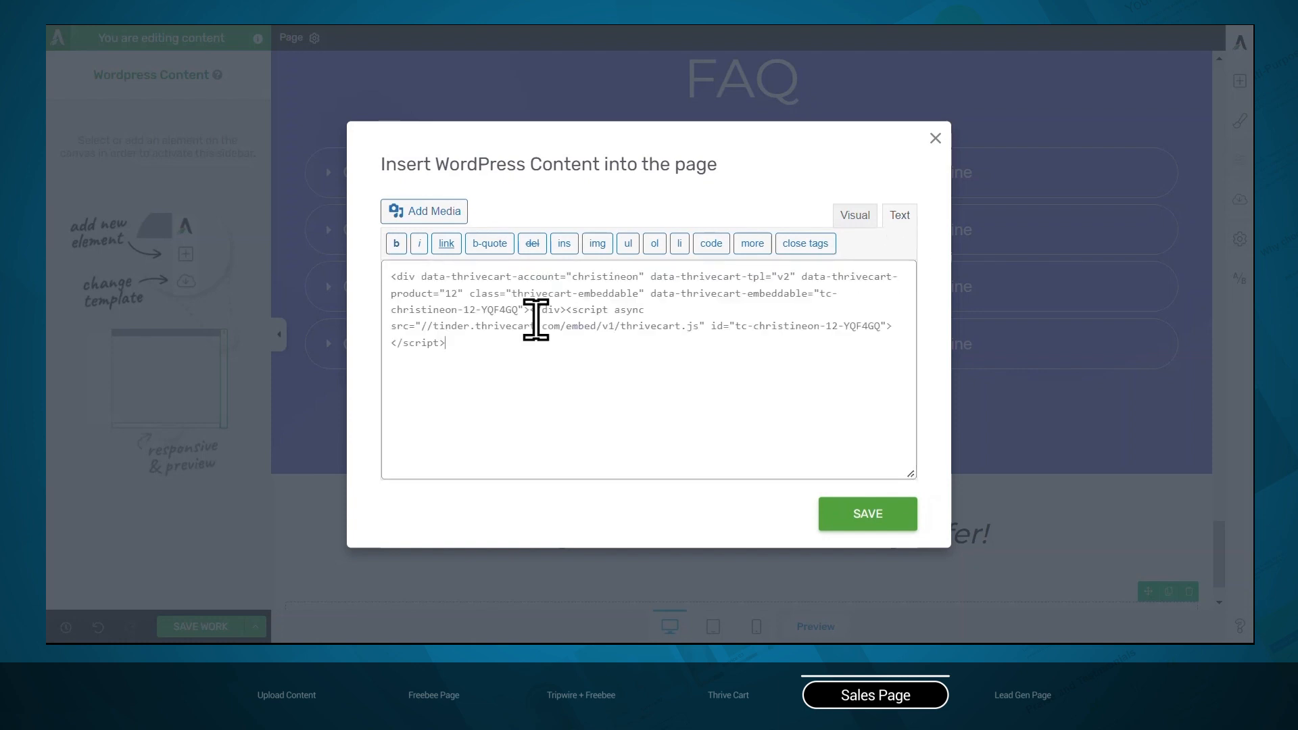
pyautogui.click(833, 524)
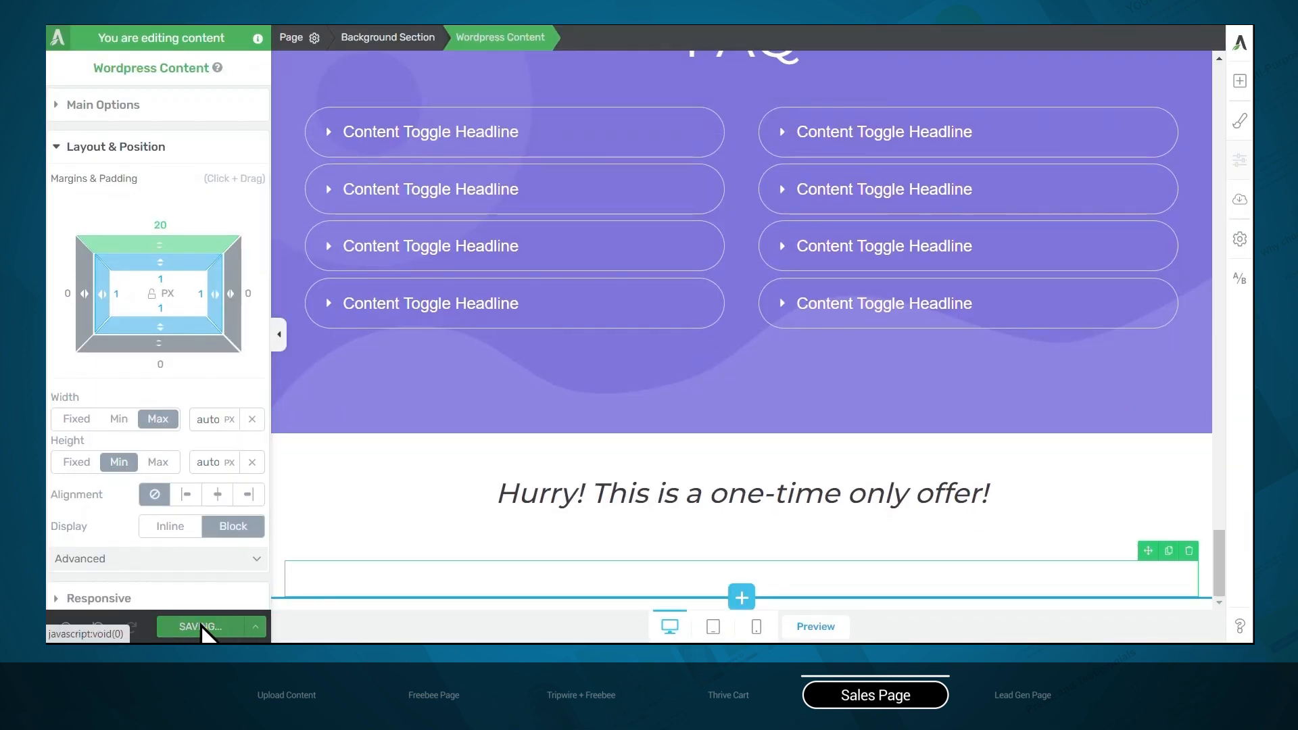
# Review the embedded checkout form under the offer text, from the contact fields to the payment summary
pyautogui.scroll(-3, 600, 340)
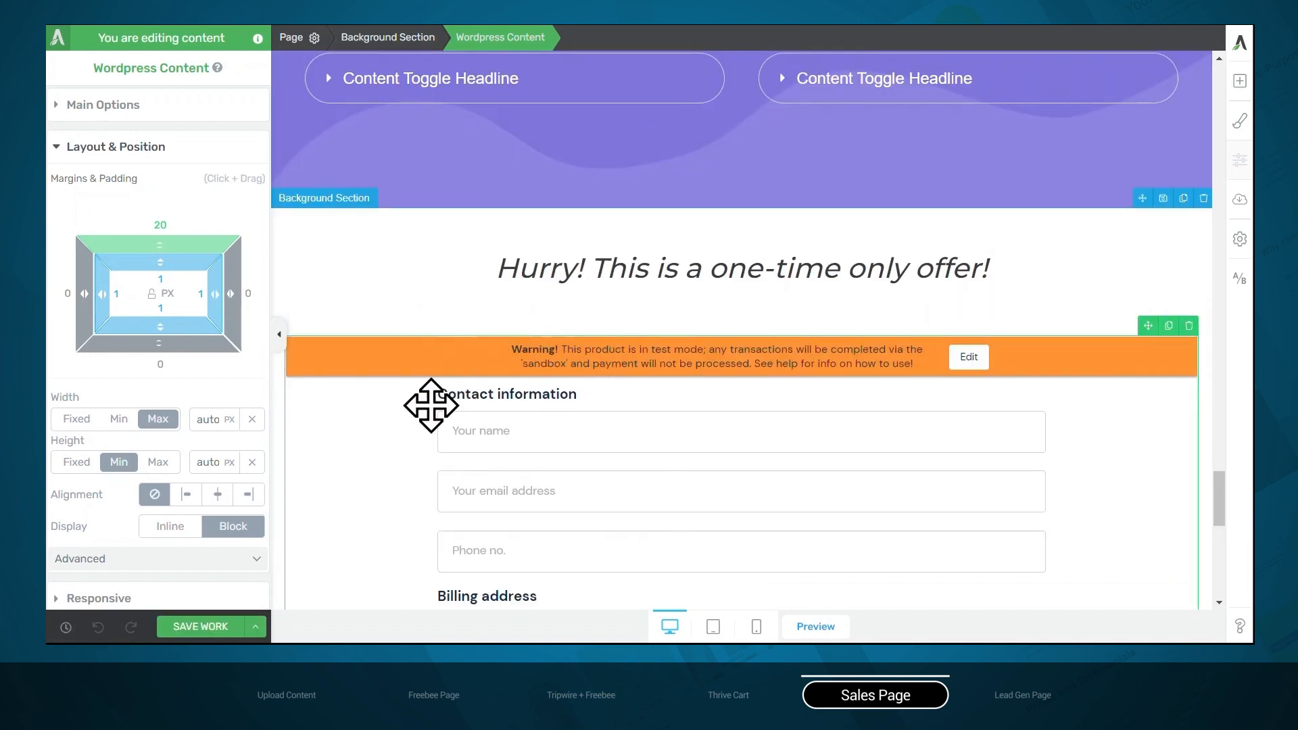
pyautogui.scroll(-7, 426, 400)
pyautogui.scroll(-3, 428, 412)
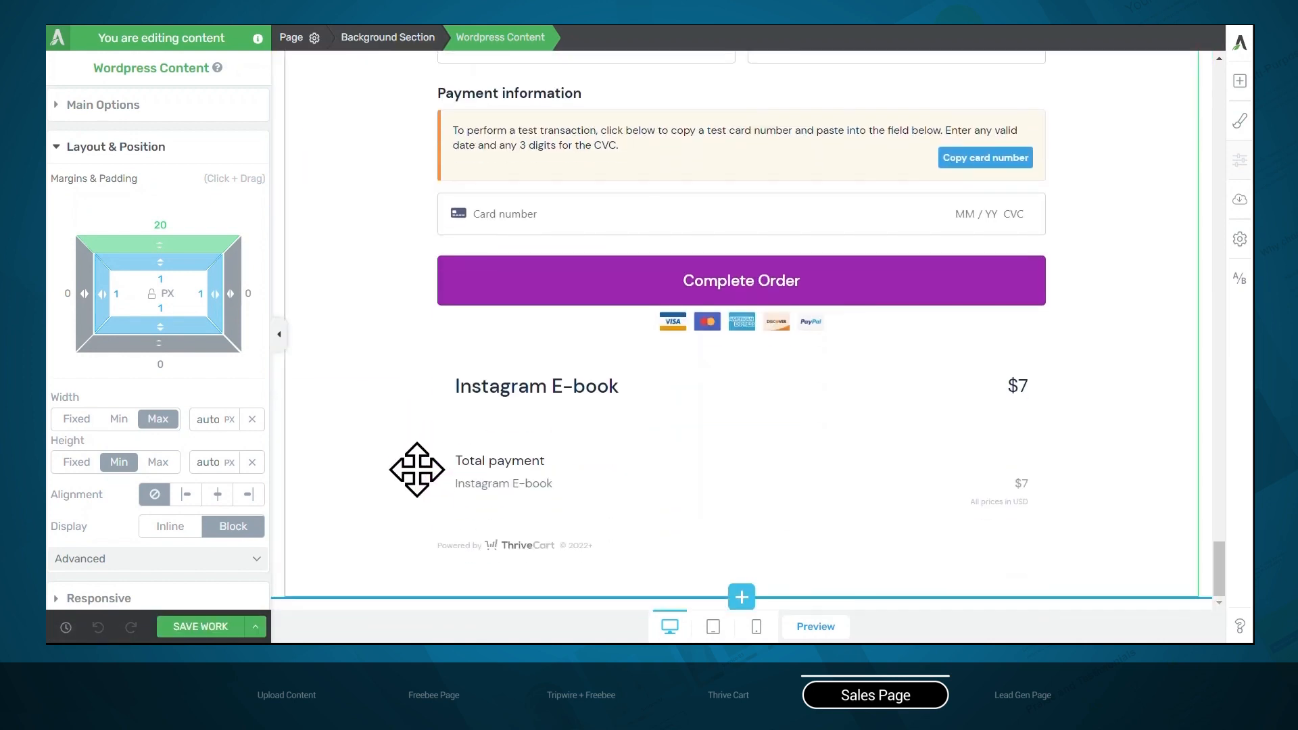
pyautogui.scroll(20, 417, 473)
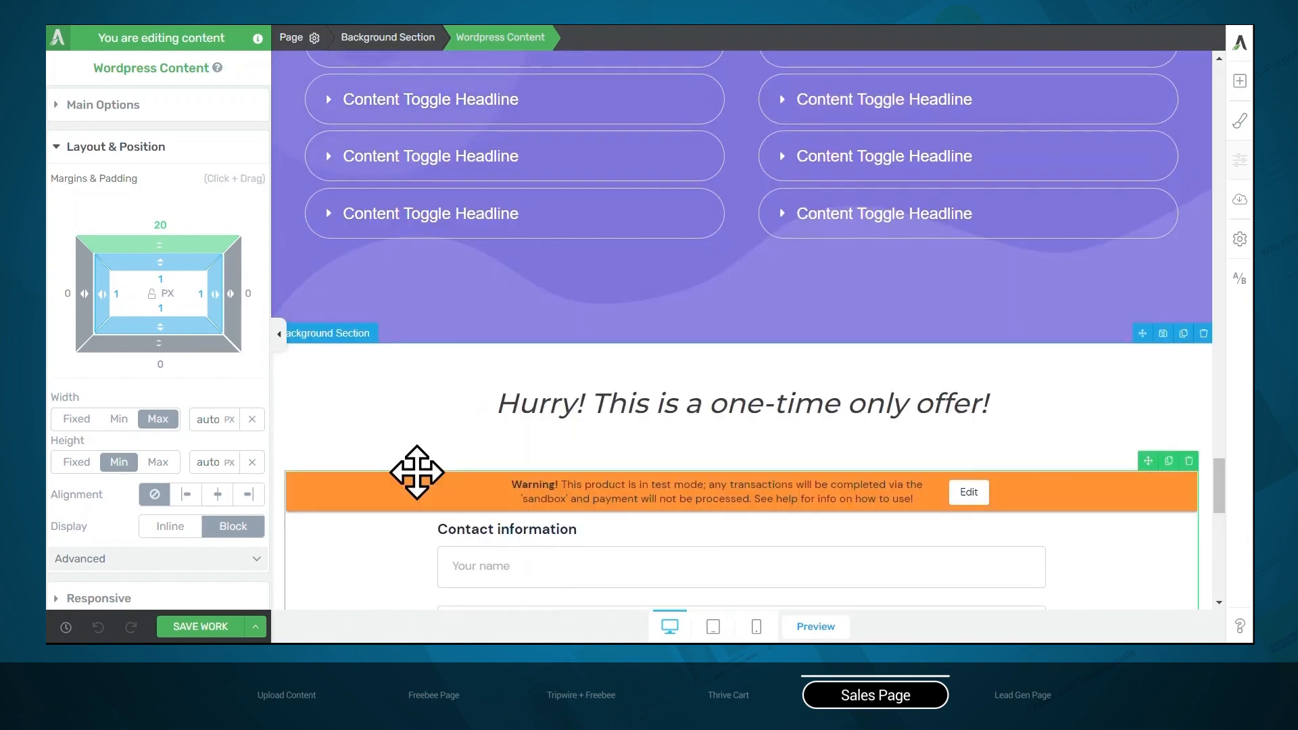
# Select the "Get Yours Today" button in the hero block and change its link type to a jumplink
pyautogui.scroll(20, 418, 472)
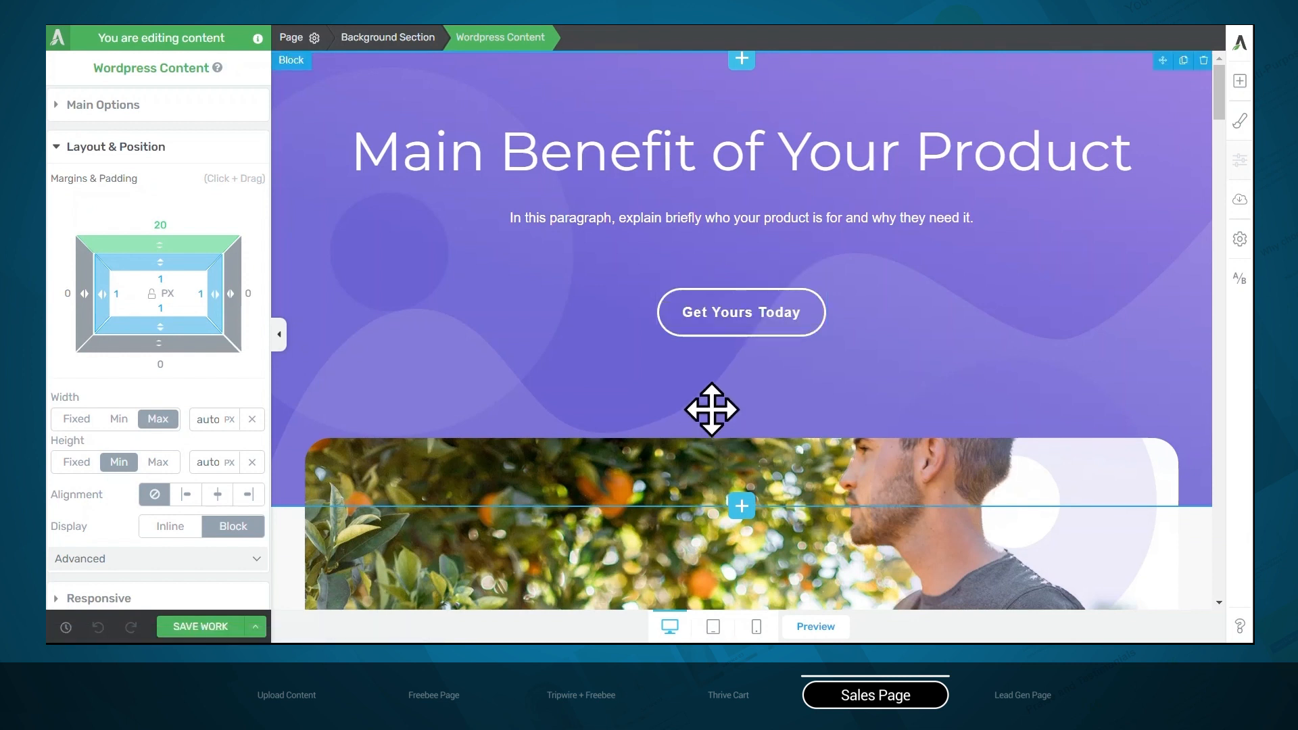
pyautogui.click(717, 311)
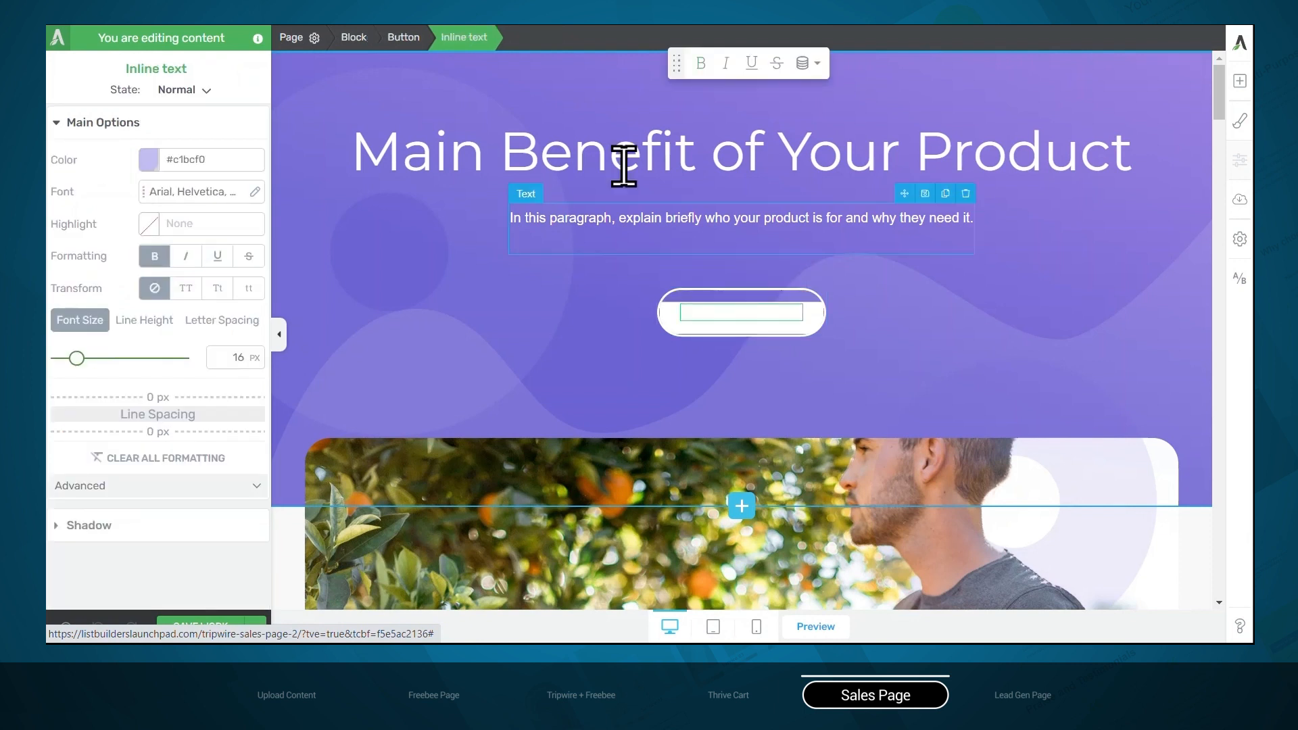
pyautogui.click(402, 38)
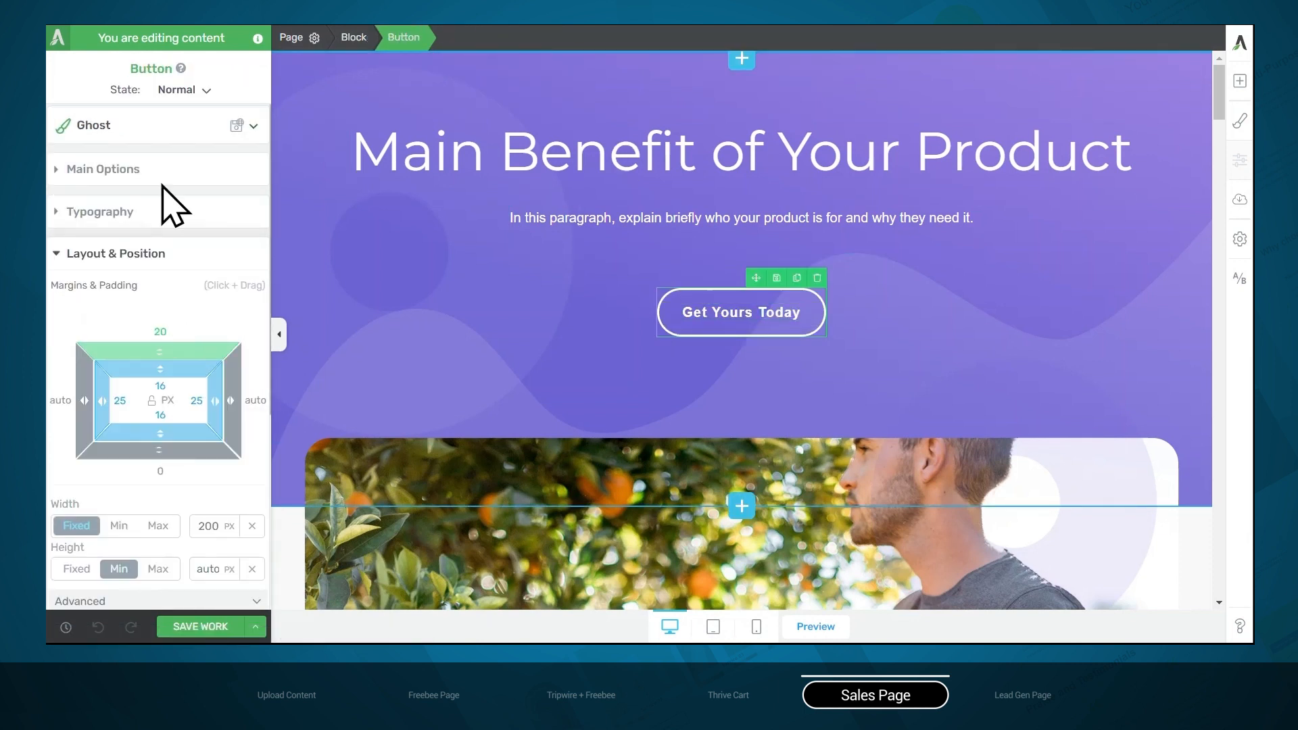
pyautogui.click(123, 170)
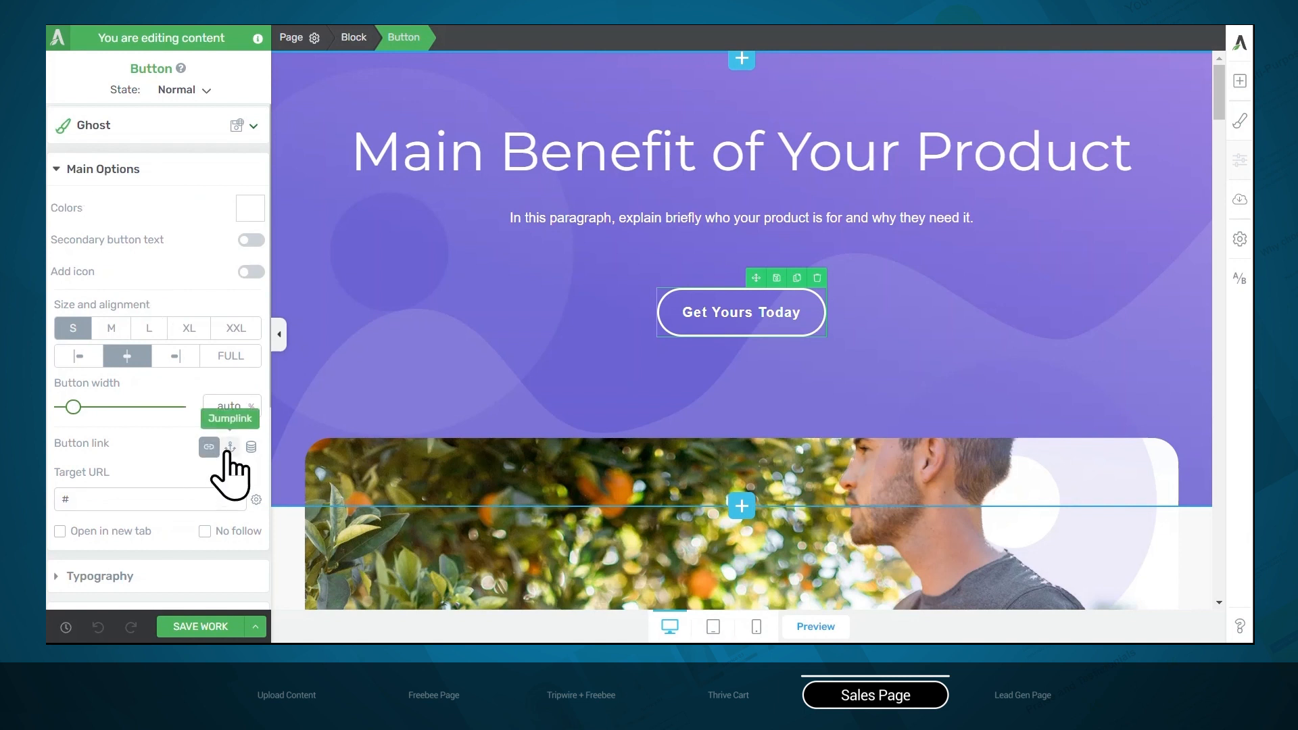
pyautogui.click(230, 447)
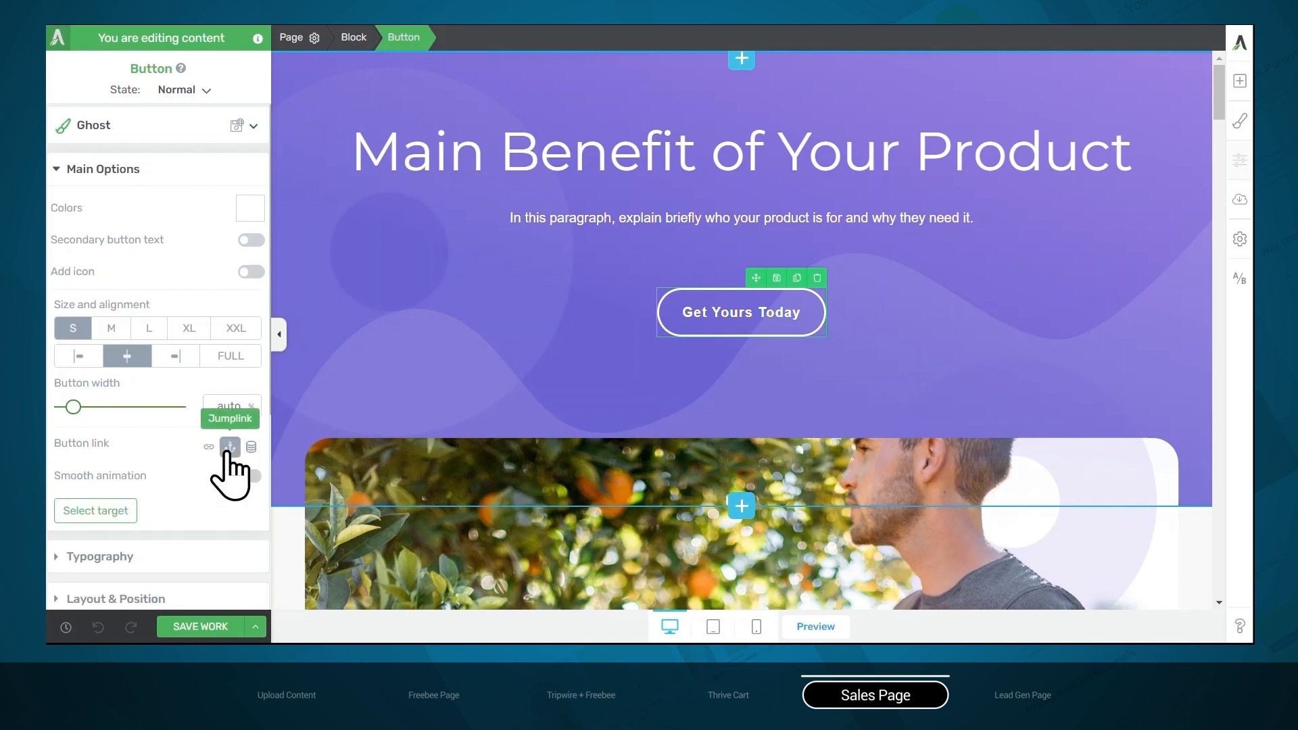
# Set the background section holding the offer text and checkout form as the button's jumplink target
pyautogui.click(111, 516)
pyautogui.scroll(-10, 503, 467)
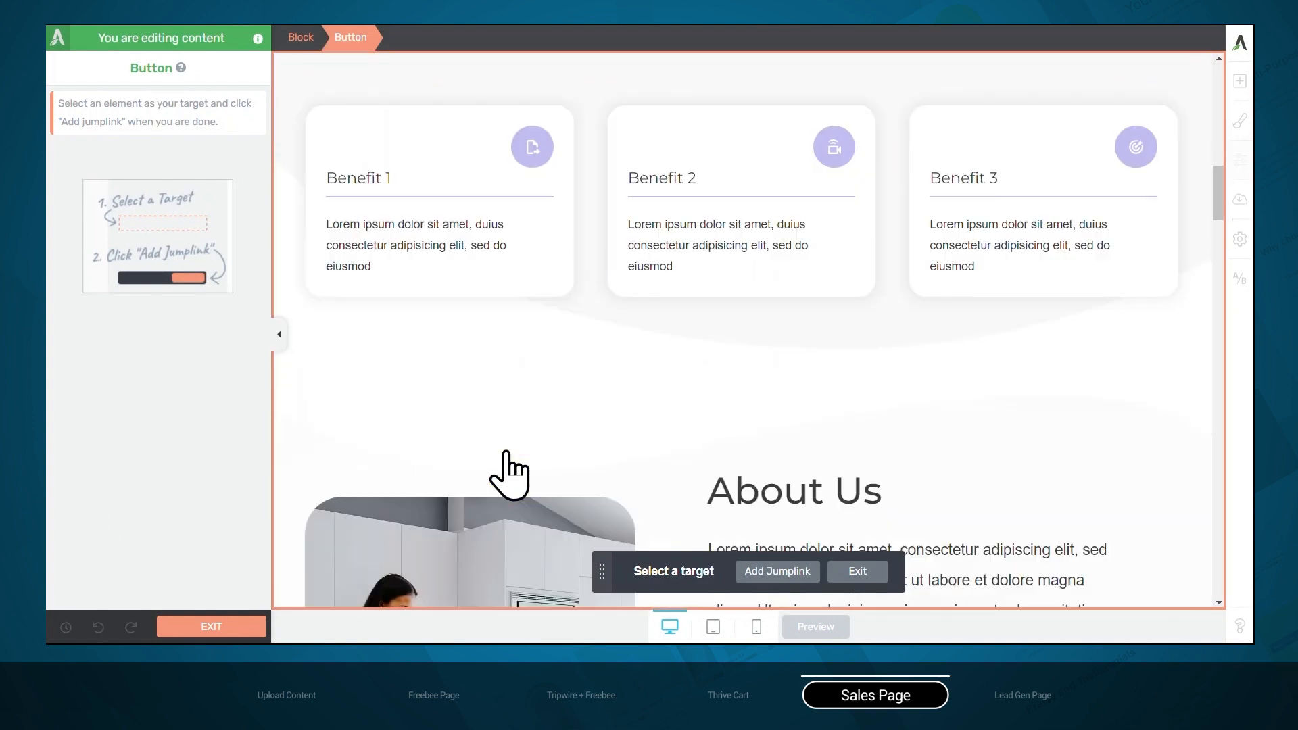
pyautogui.scroll(-20, 509, 473)
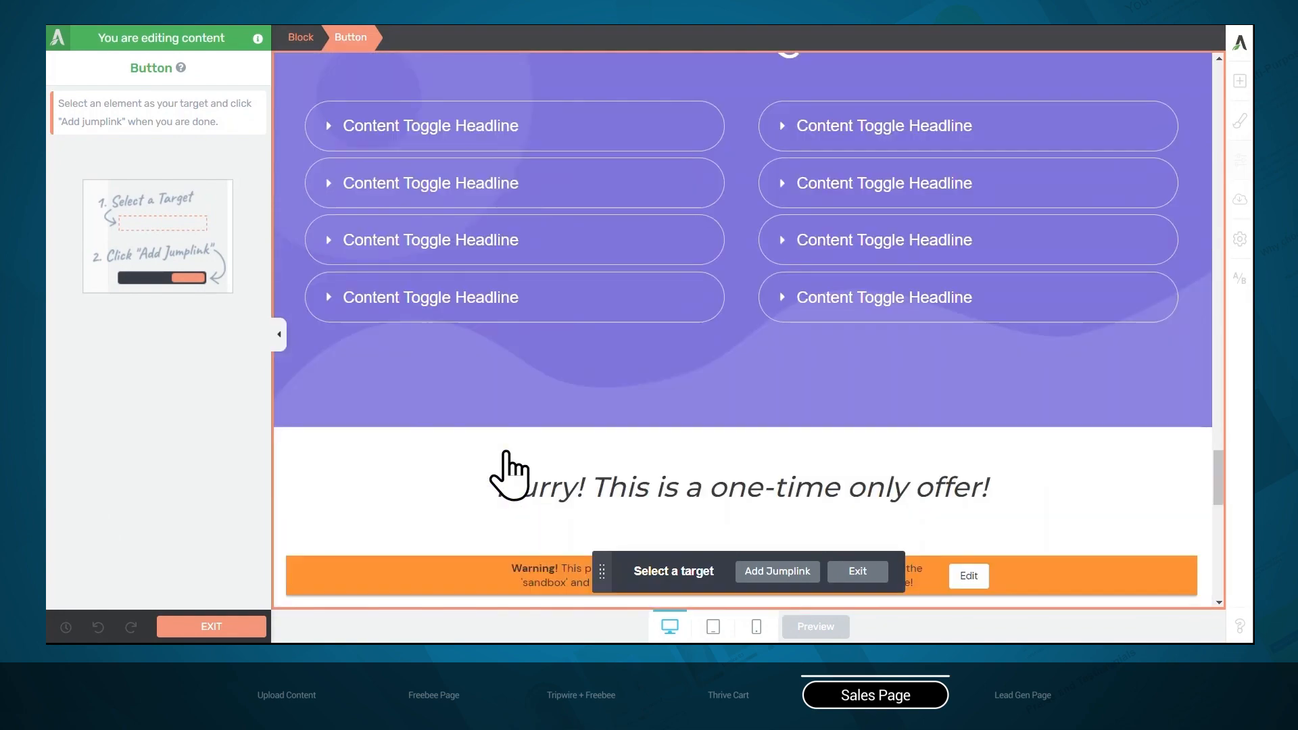
pyautogui.scroll(-8, 509, 473)
pyautogui.scroll(5, 509, 473)
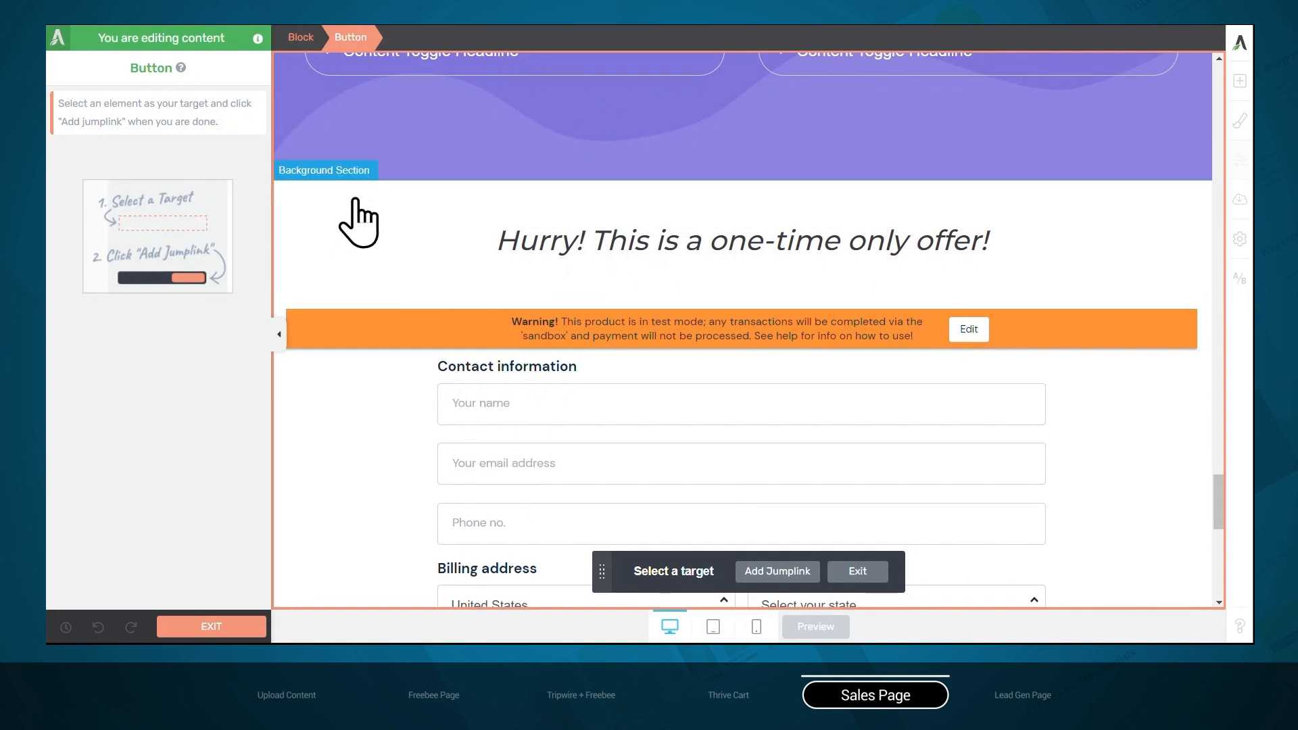
pyautogui.click(357, 223)
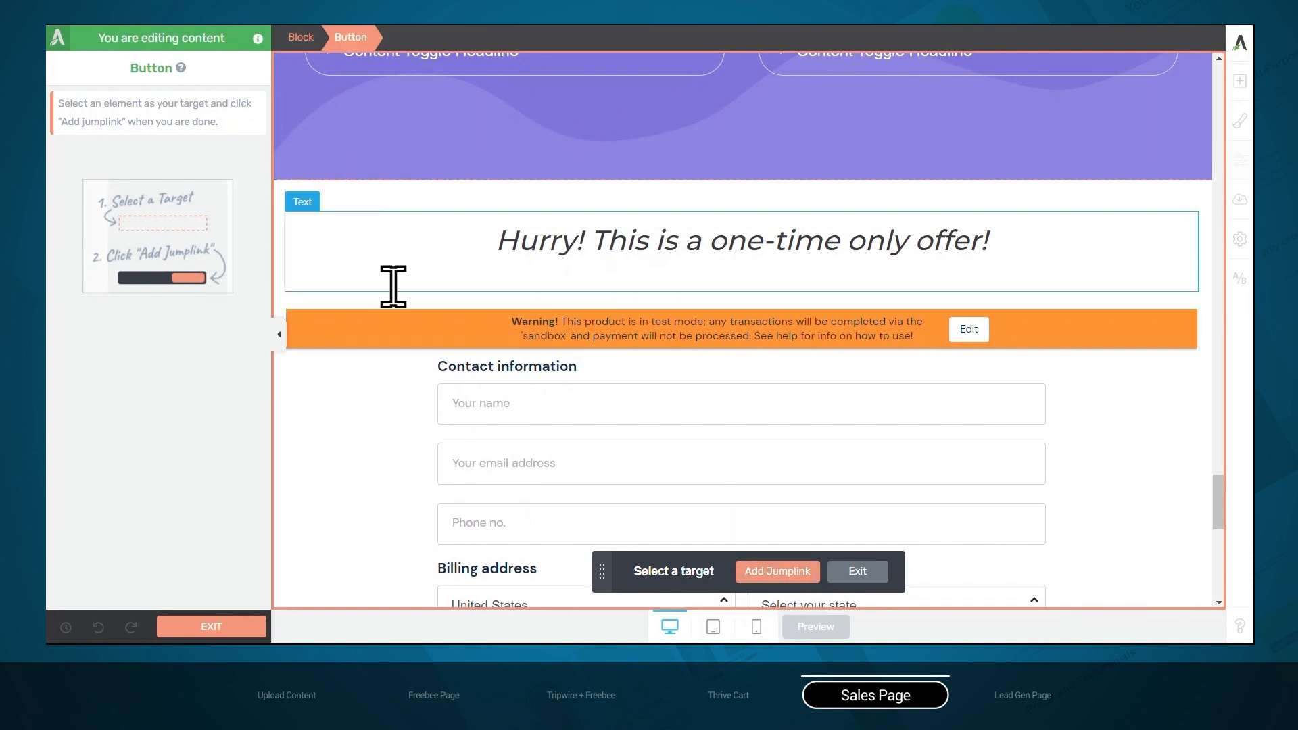
pyautogui.click(751, 571)
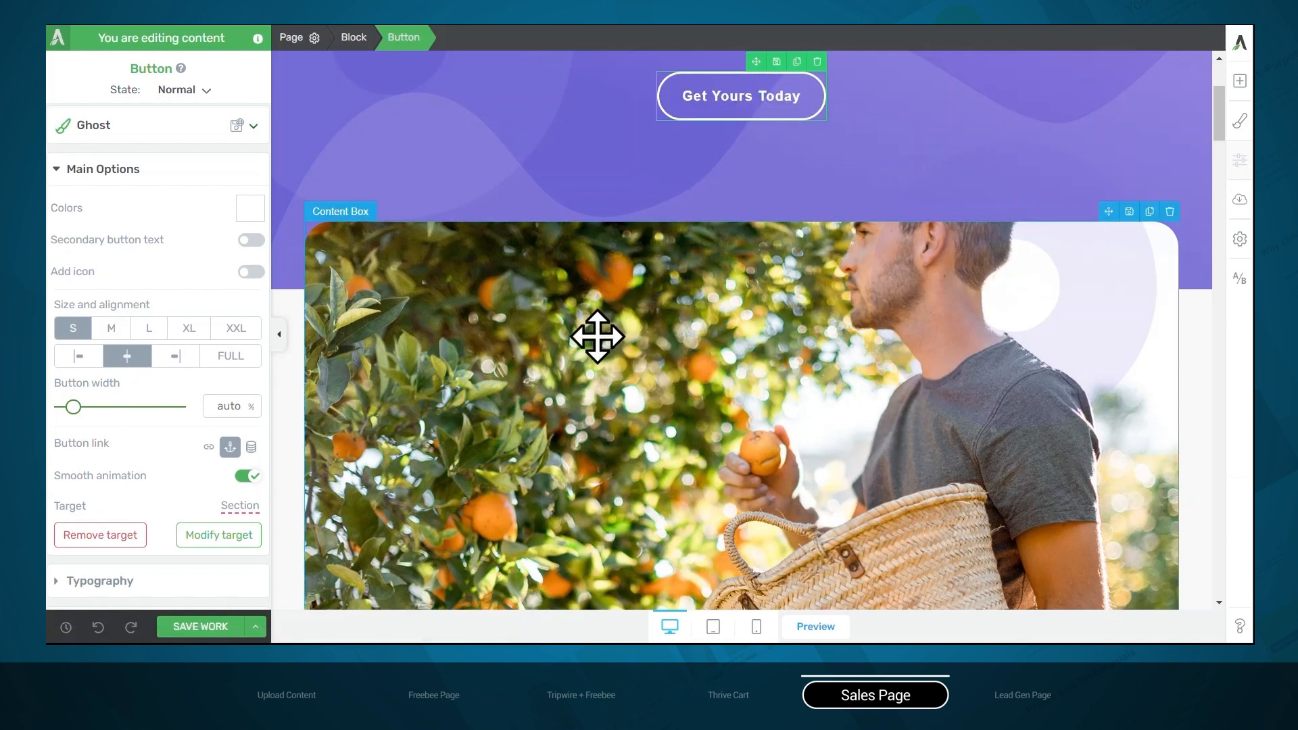
# Add a text element reading "No, thanks" directly below the "Yes, I want the e-book!" button
pyautogui.scroll(3, 597, 336)
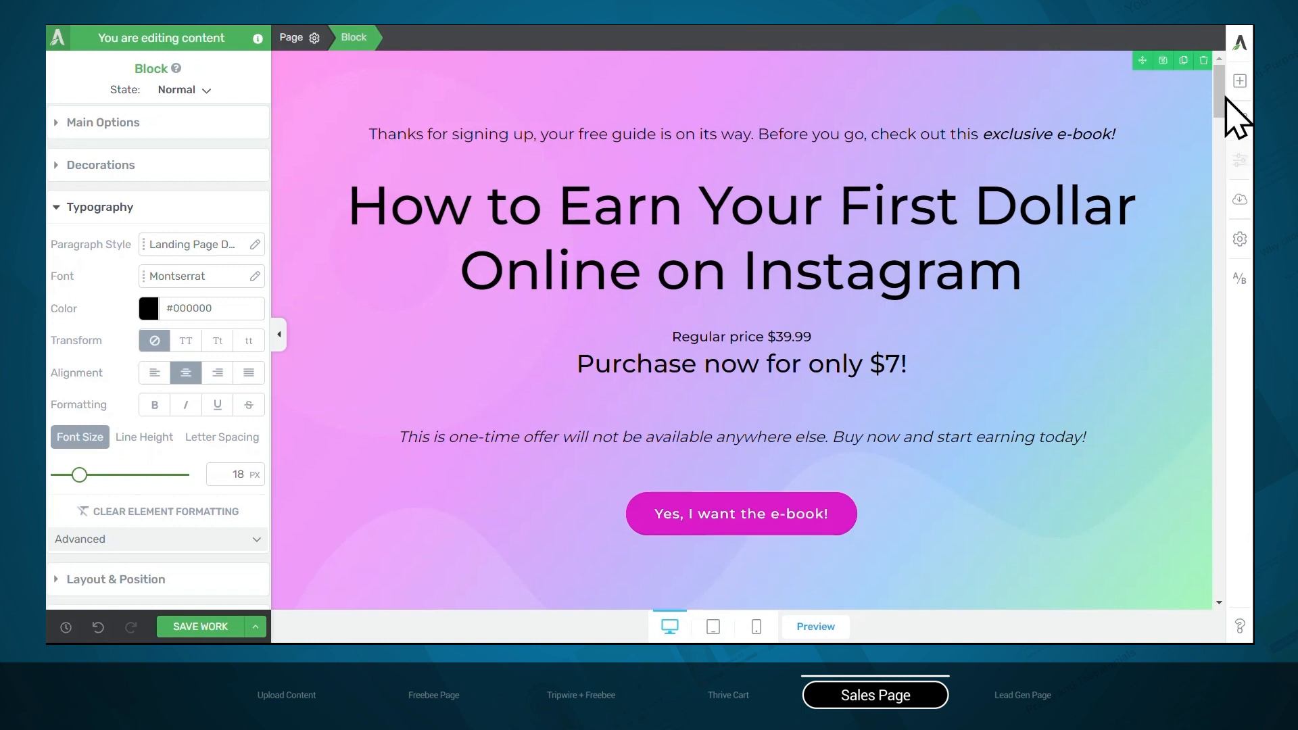
pyautogui.click(1240, 81)
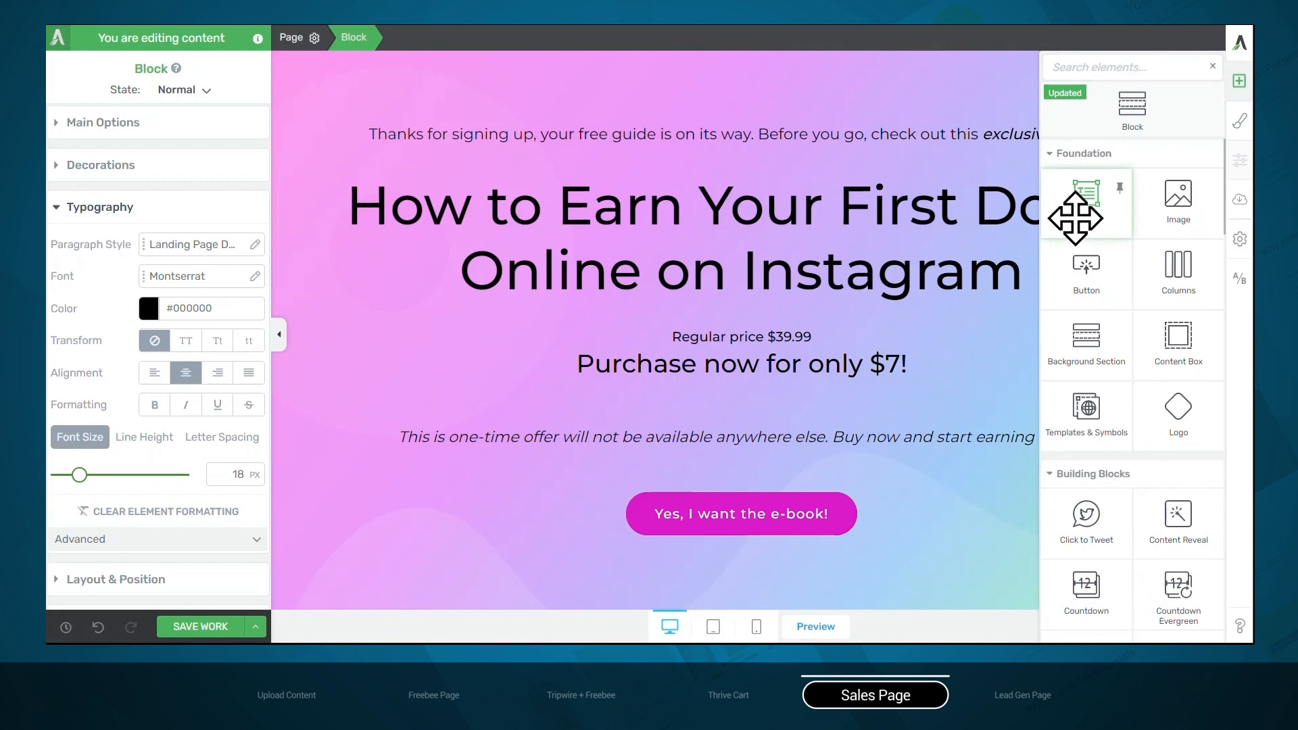
pyautogui.moveTo(1073, 217); pyautogui.dragTo(734, 485)
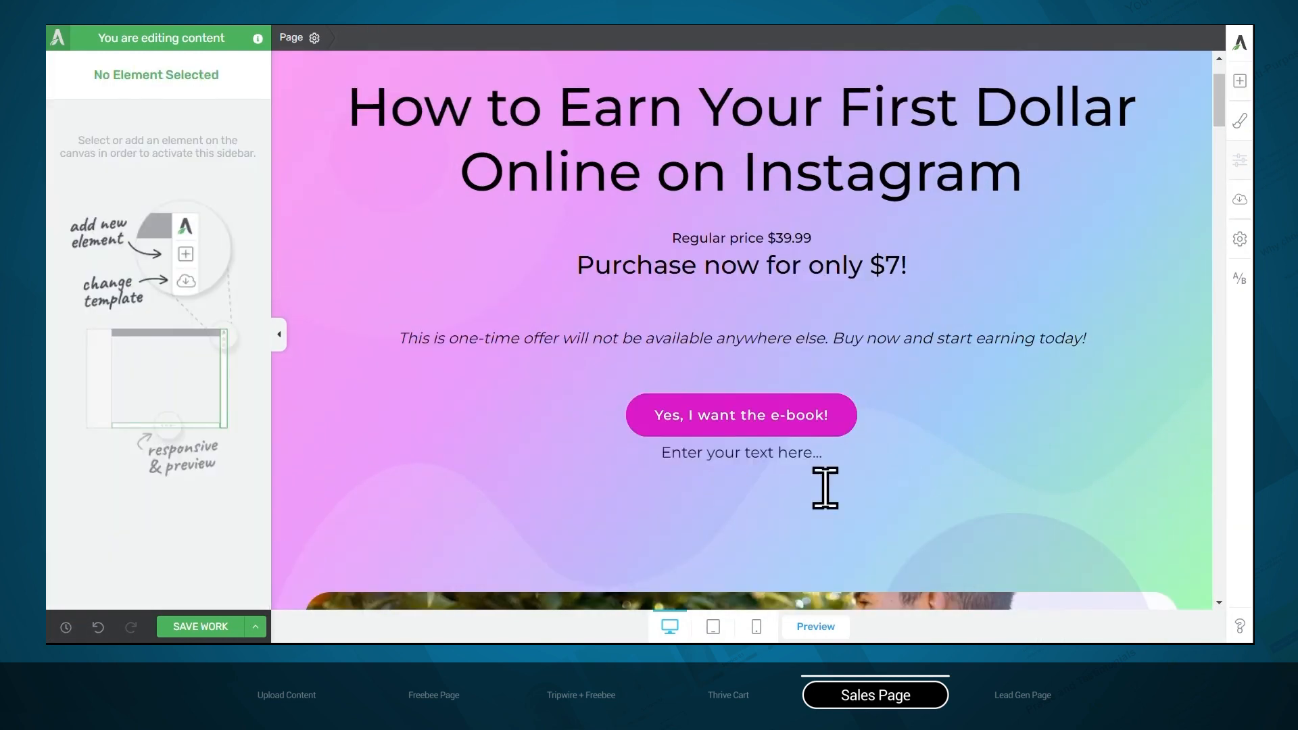
pyautogui.write('No, thanks')
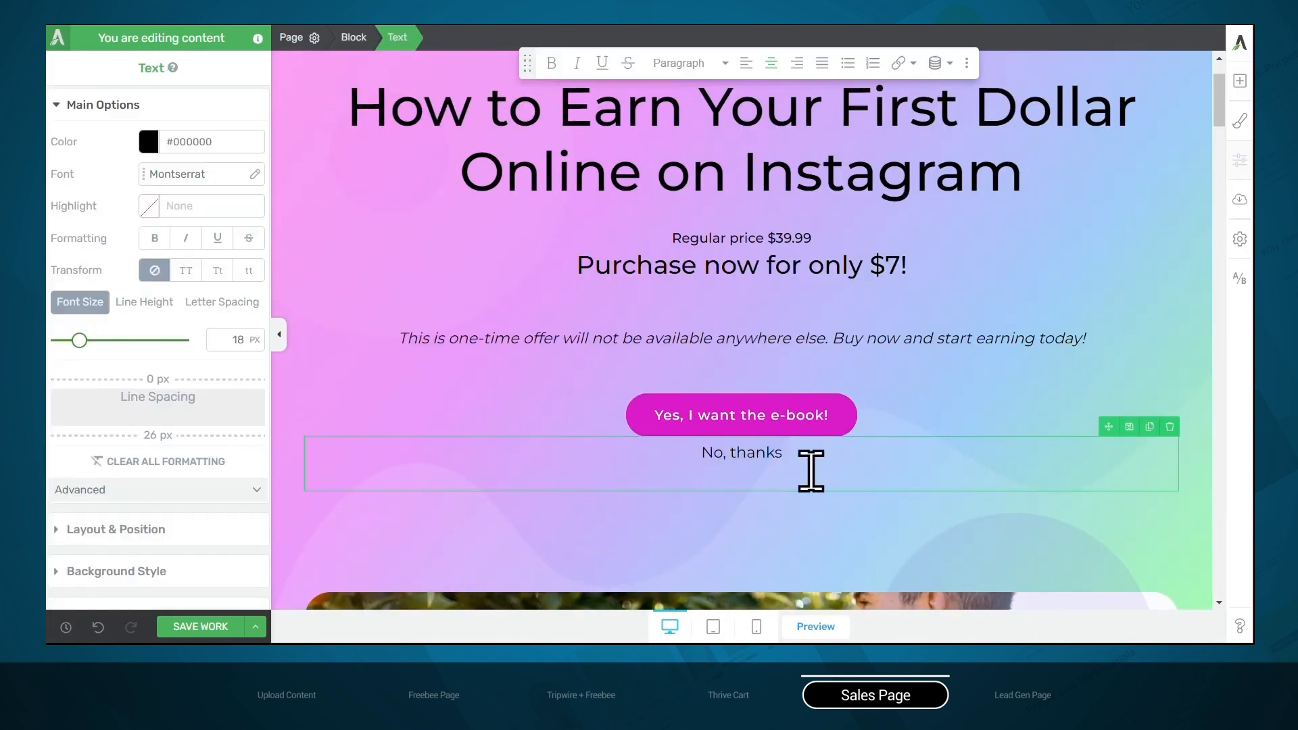
# Link the "No, thanks" text to the Tripwire Thank You page without the tripwire, opening in a new tab
pyautogui.moveTo(805, 464); pyautogui.dragTo(699, 455)
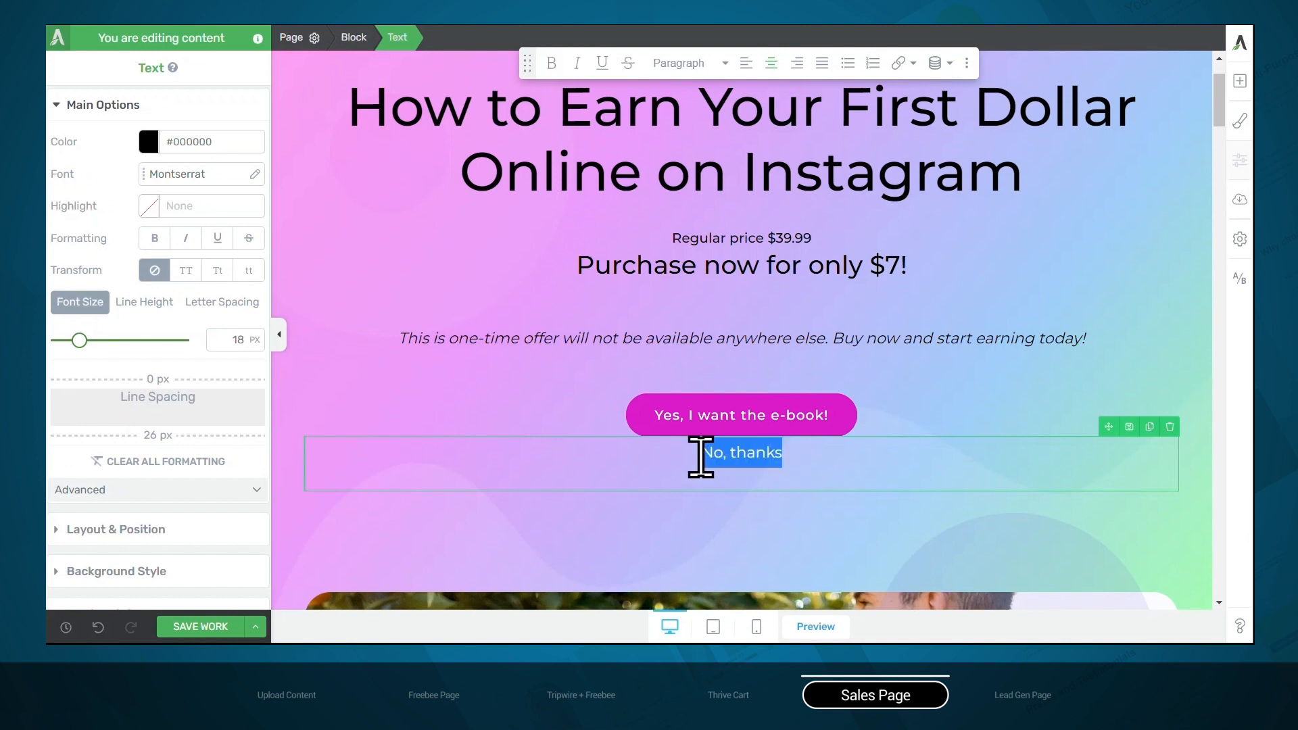
pyautogui.click(901, 64)
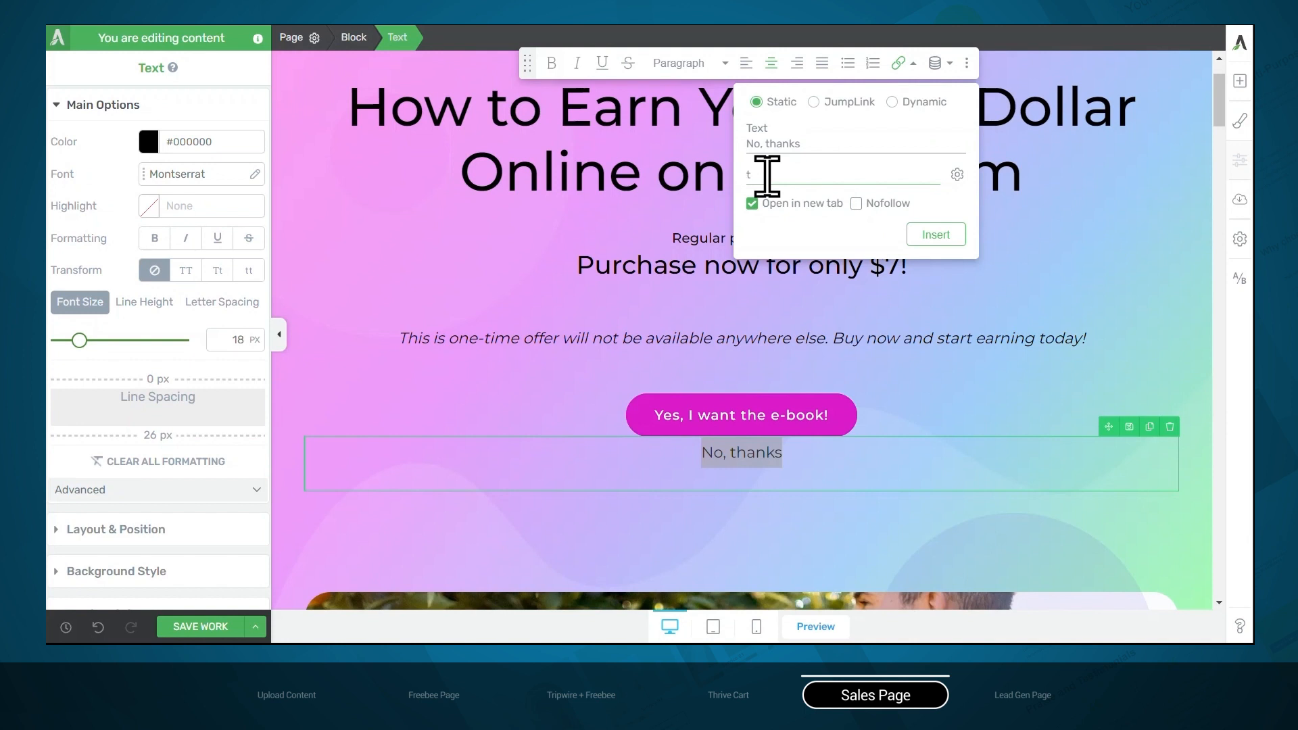
pyautogui.write('tripwire thank you')
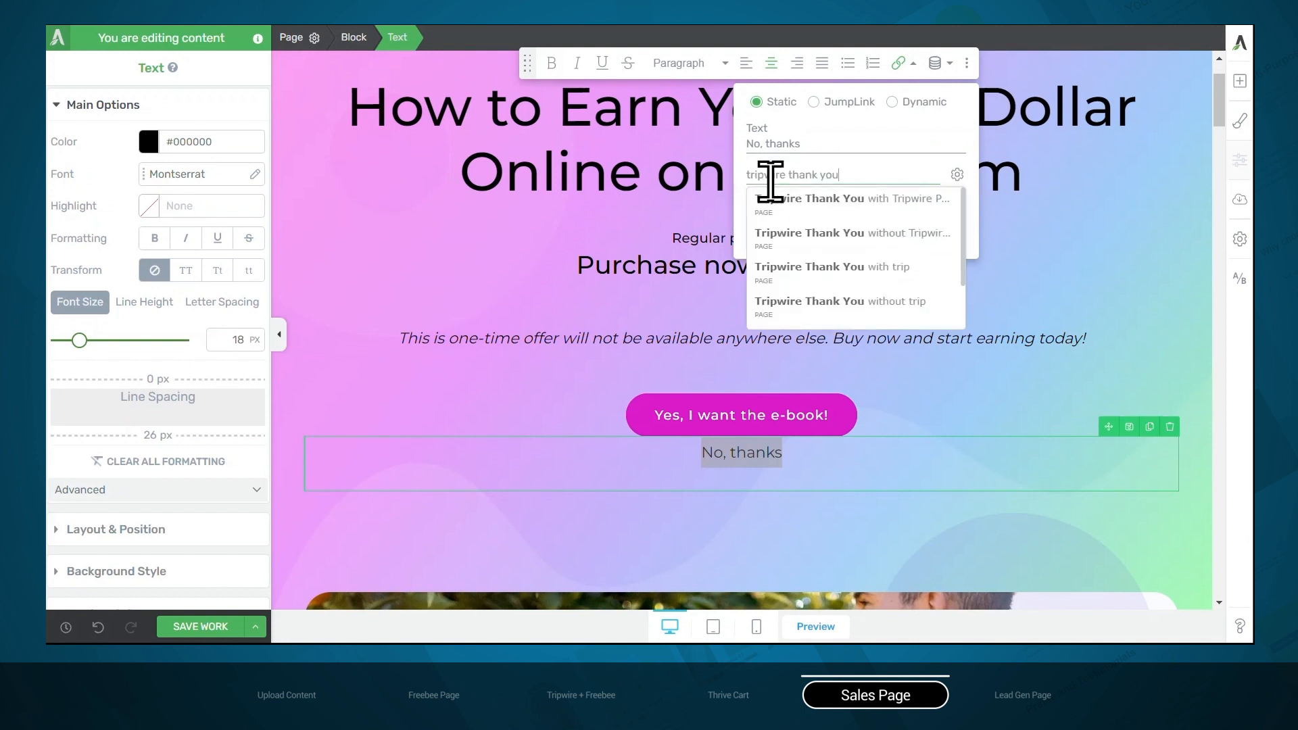
pyautogui.click(849, 240)
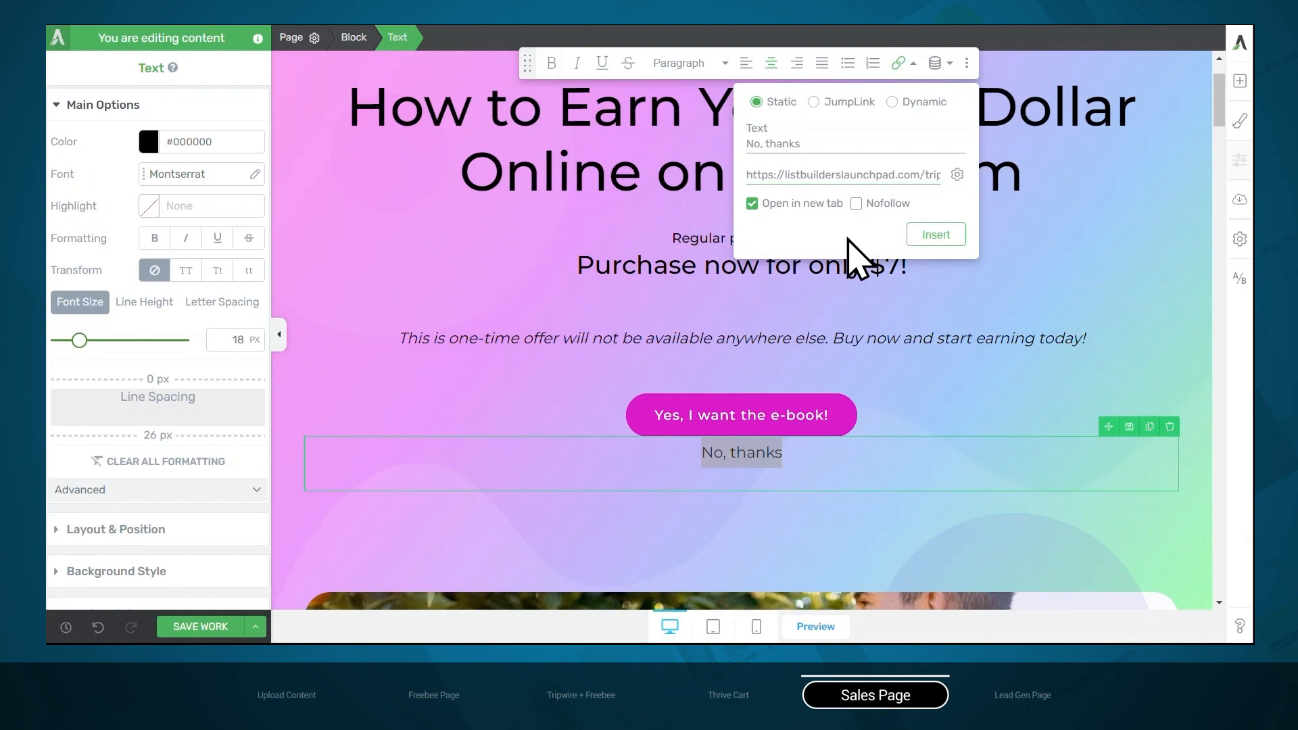
pyautogui.click(945, 250)
pyautogui.click(849, 500)
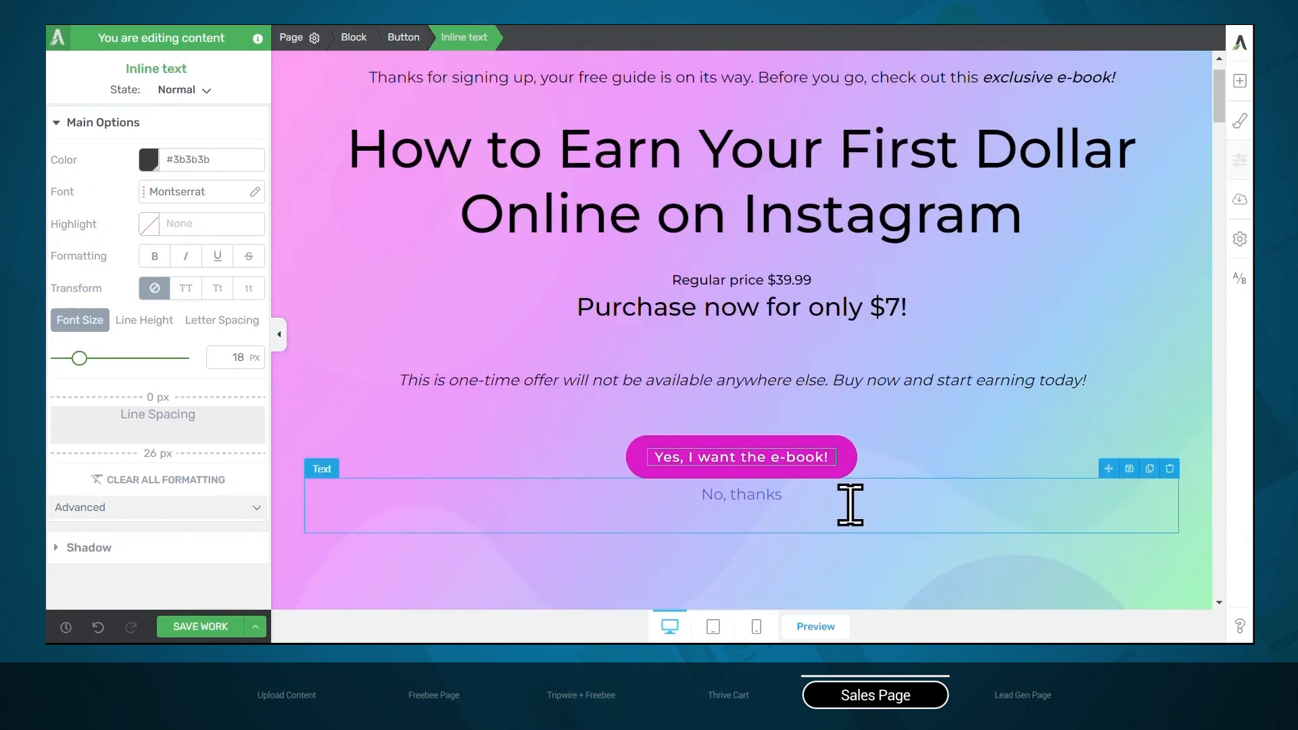
pyautogui.scroll(-10, 850, 502)
pyautogui.scroll(-15, 850, 504)
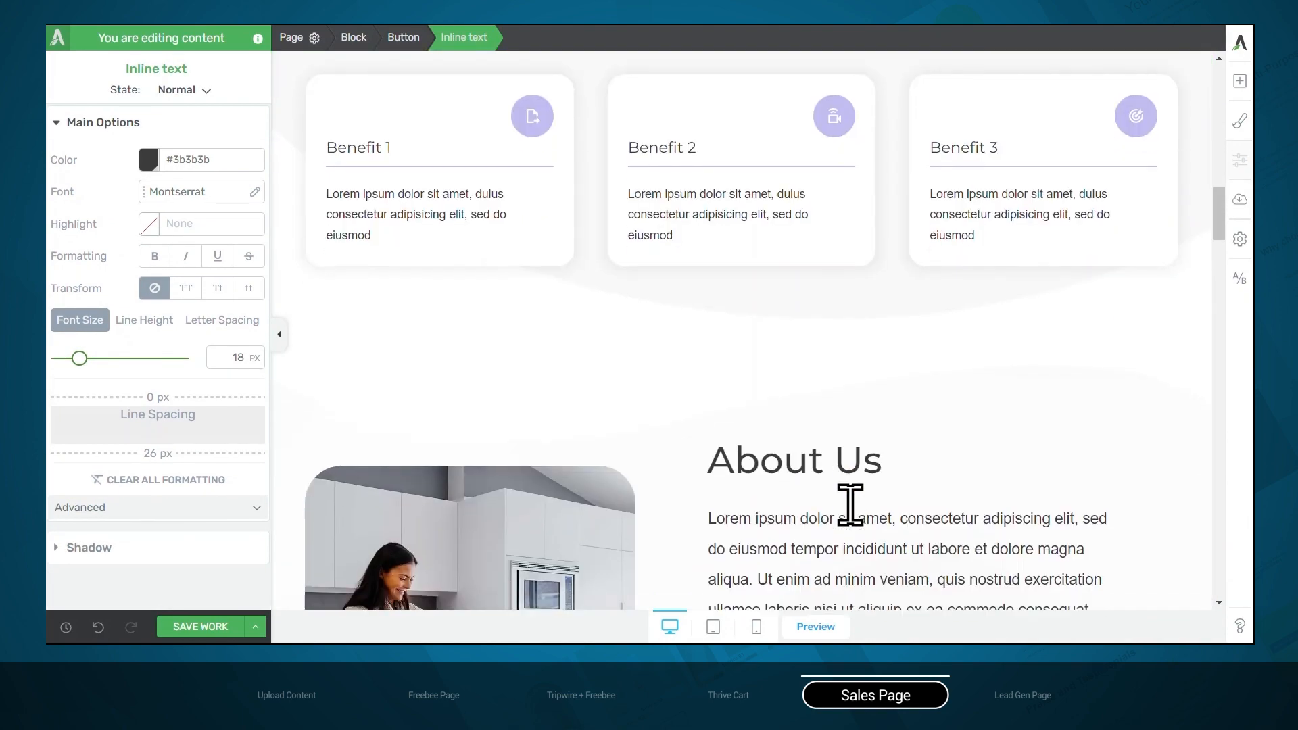
pyautogui.scroll(-7, 850, 503)
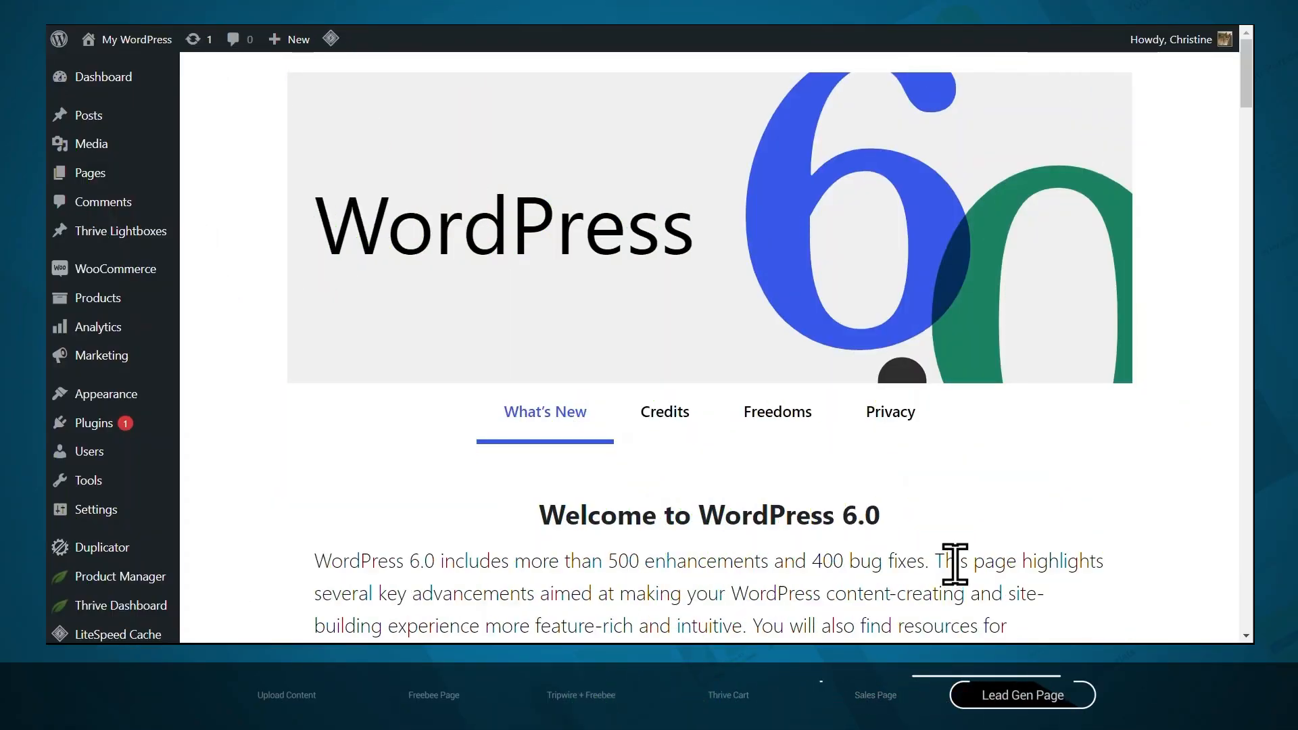
# Create a new WordPress page titled "Tripwire Lead Generation" and publish it
pyautogui.moveTo(64, 177)
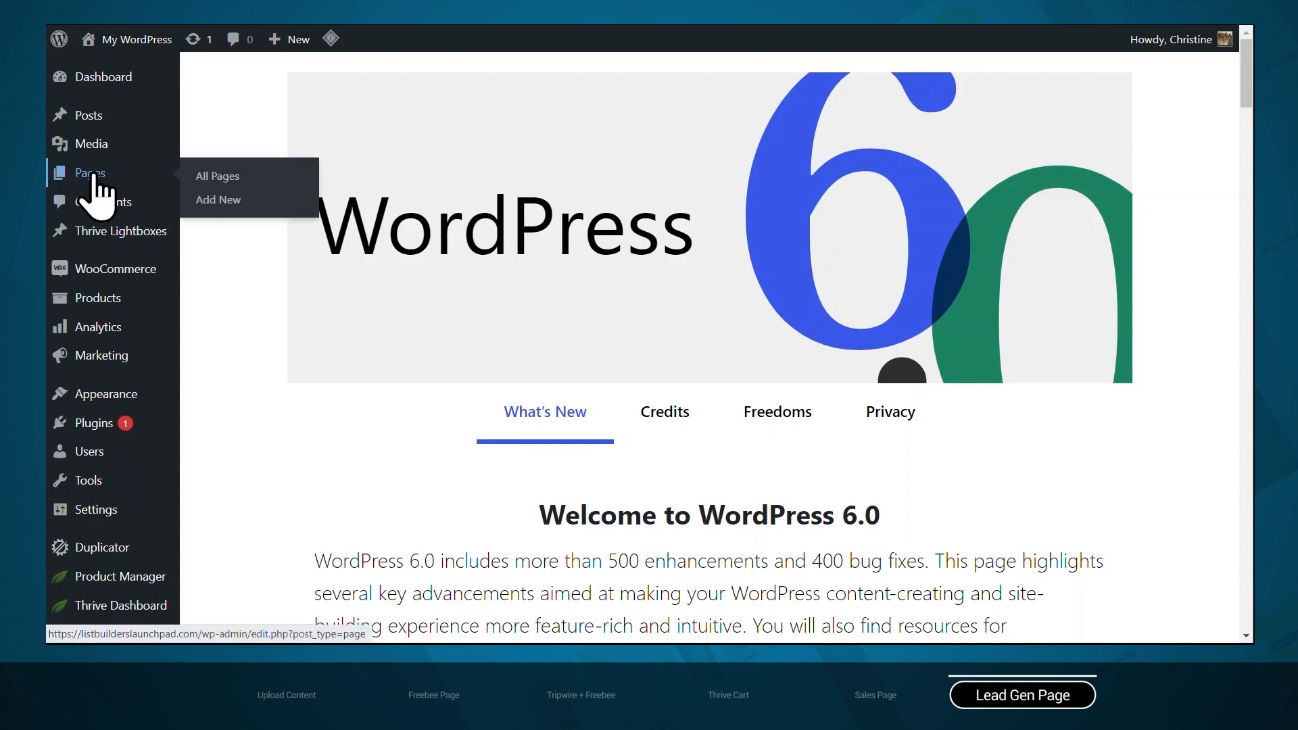
pyautogui.click(236, 199)
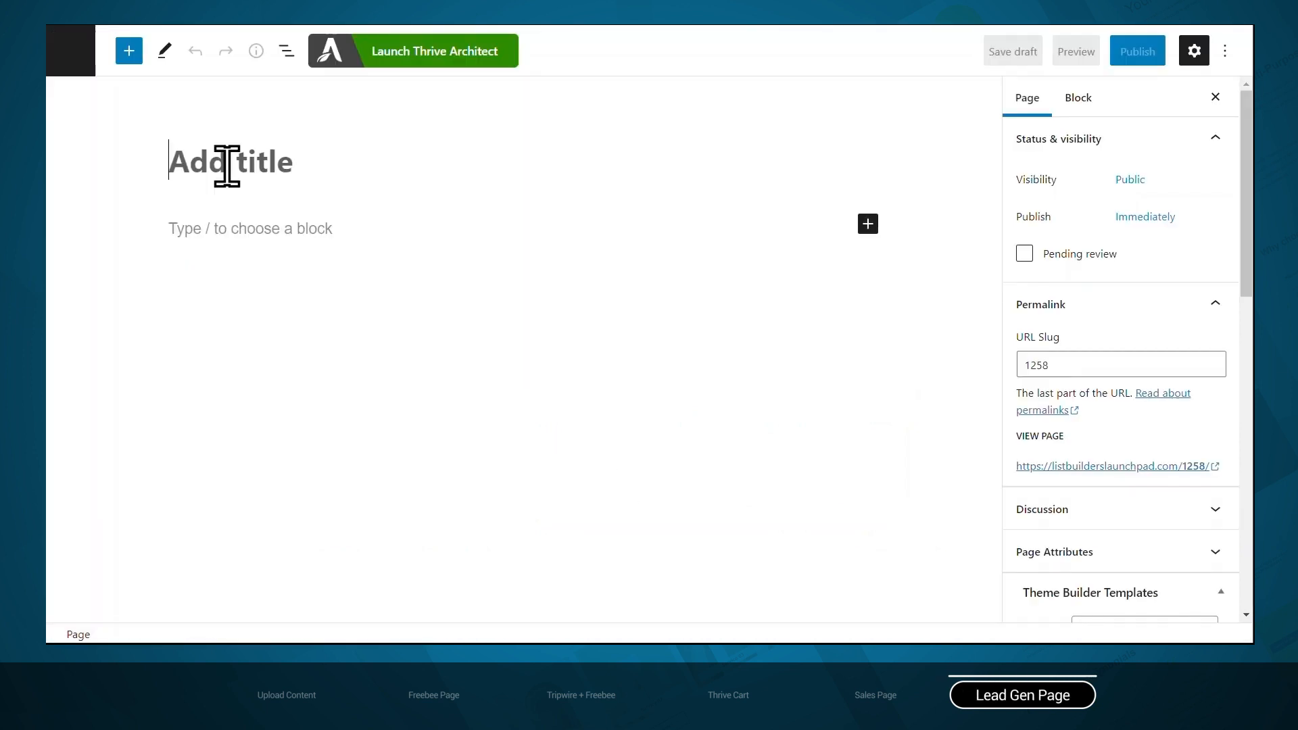
pyautogui.write('Trip')
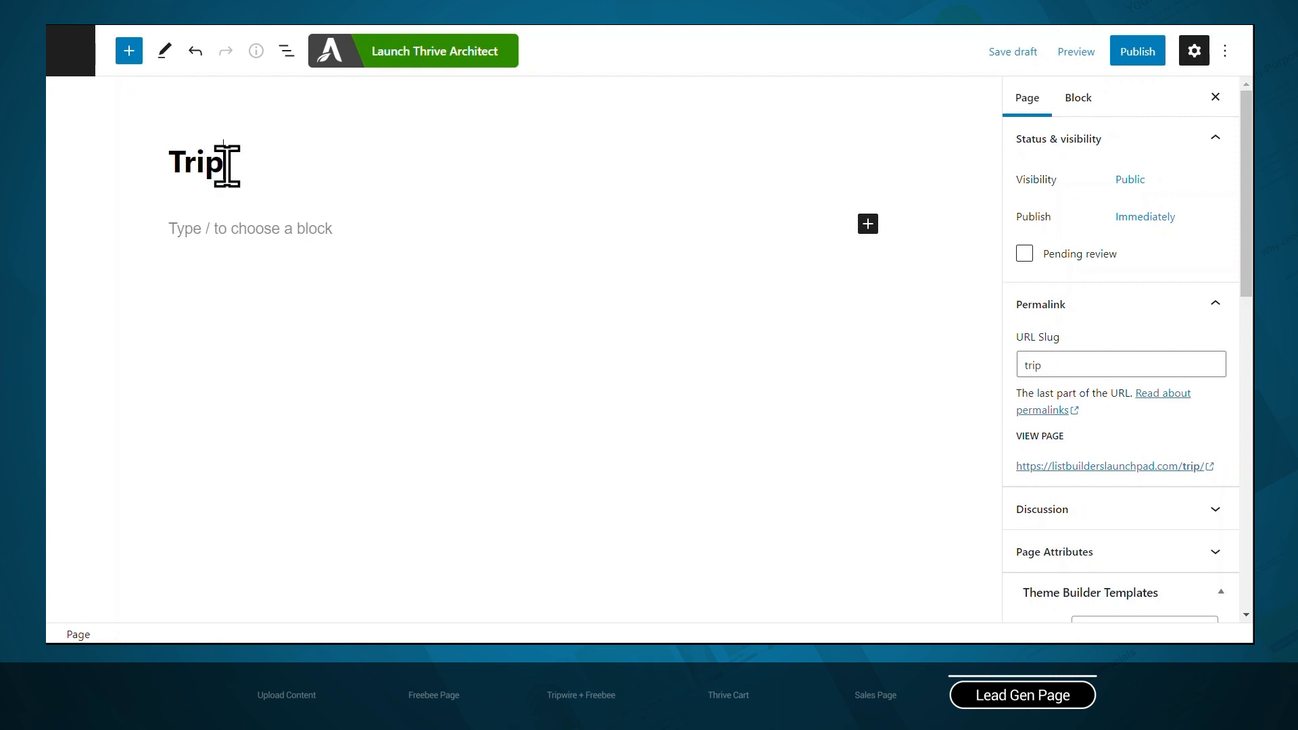
pyautogui.write('wire Lead Generation')
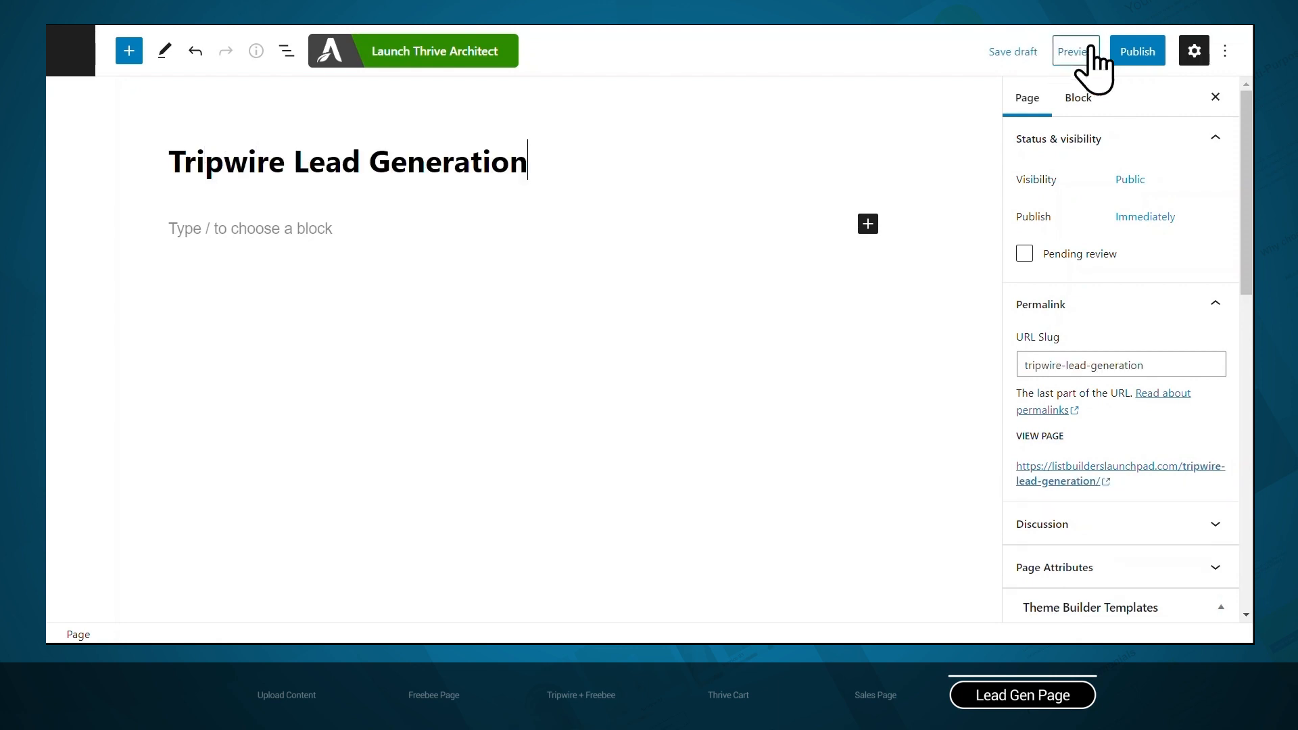
pyautogui.click(1138, 51)
pyautogui.click(1080, 51)
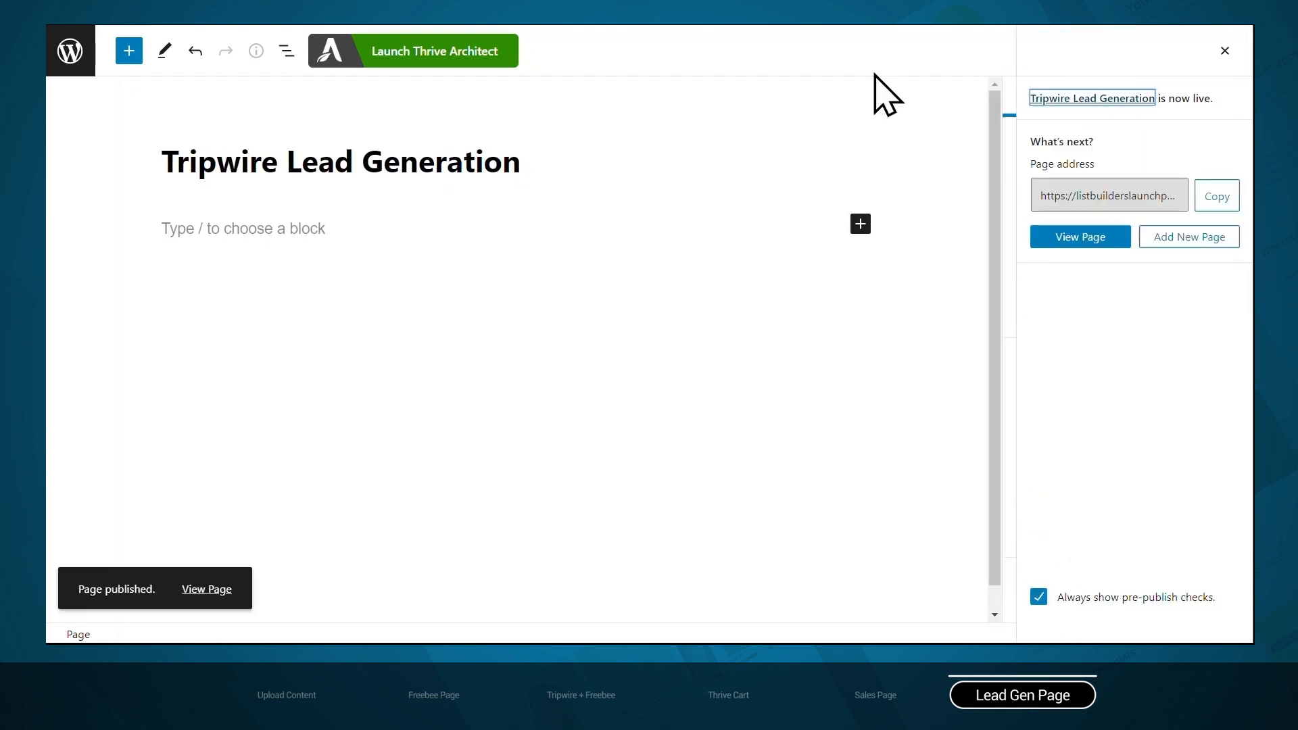
# Launch Thrive Architect for the page and load the pre-built Lead Generation landing page from the Ommi Theme
pyautogui.click(424, 64)
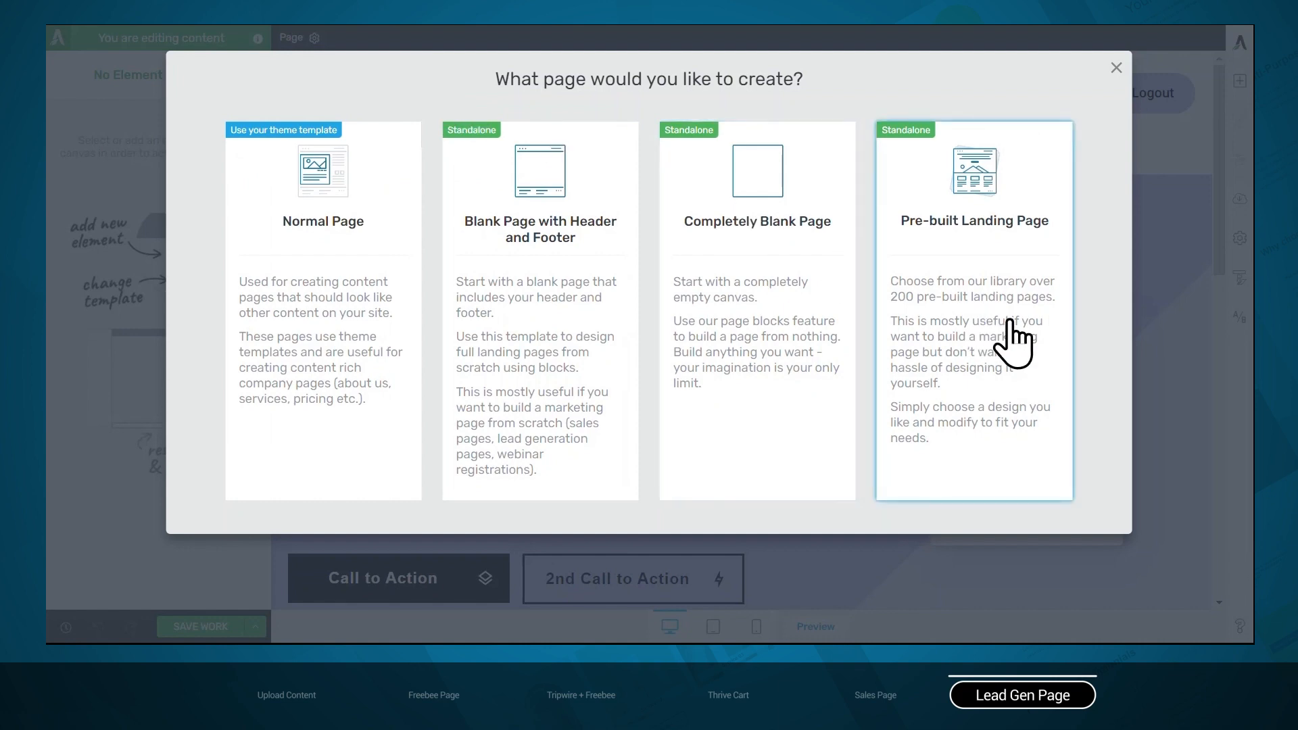
pyautogui.click(1010, 322)
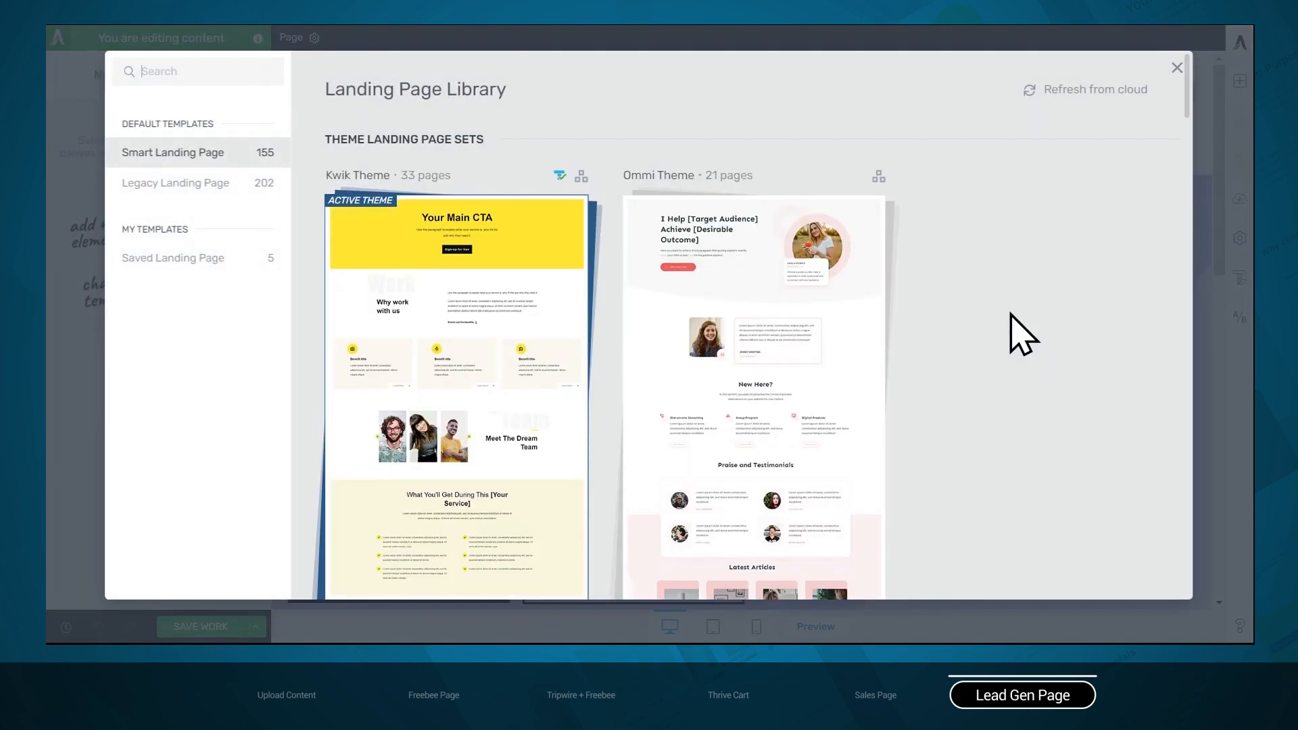
pyautogui.moveTo(839, 351)
pyautogui.click(841, 373)
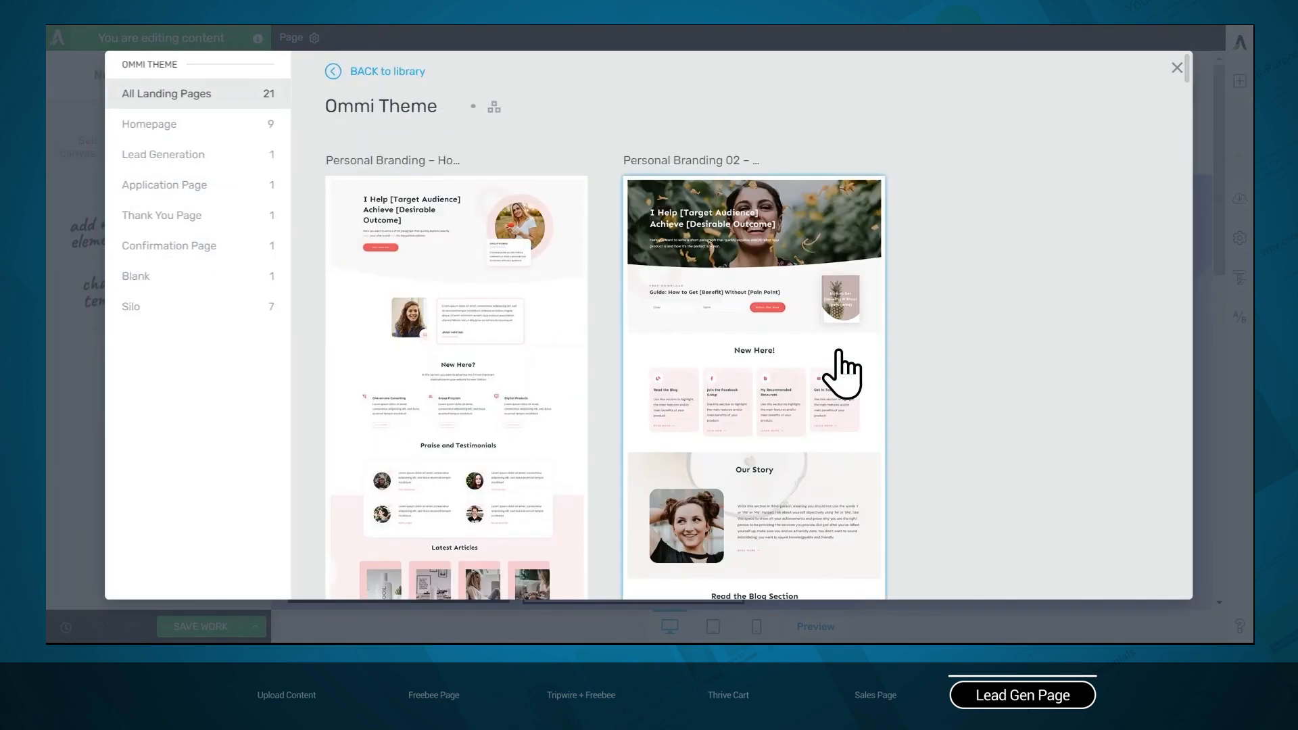
pyautogui.click(203, 155)
pyautogui.click(530, 334)
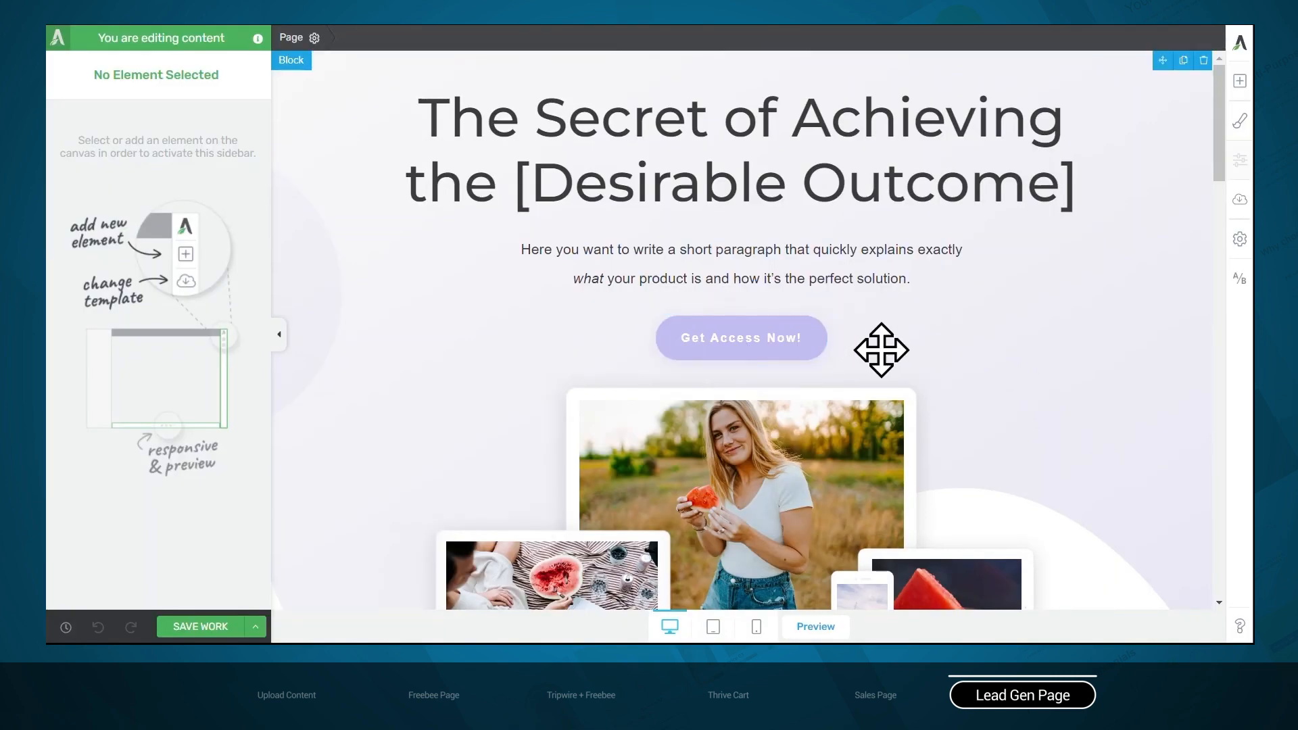
# Make the "Get Access Now!" button a jumplink to the content box holding the "Get Immediate Access to This [Freebie]!" form
pyautogui.scroll(-5, 1109, 334)
pyautogui.scroll(-20, 1126, 333)
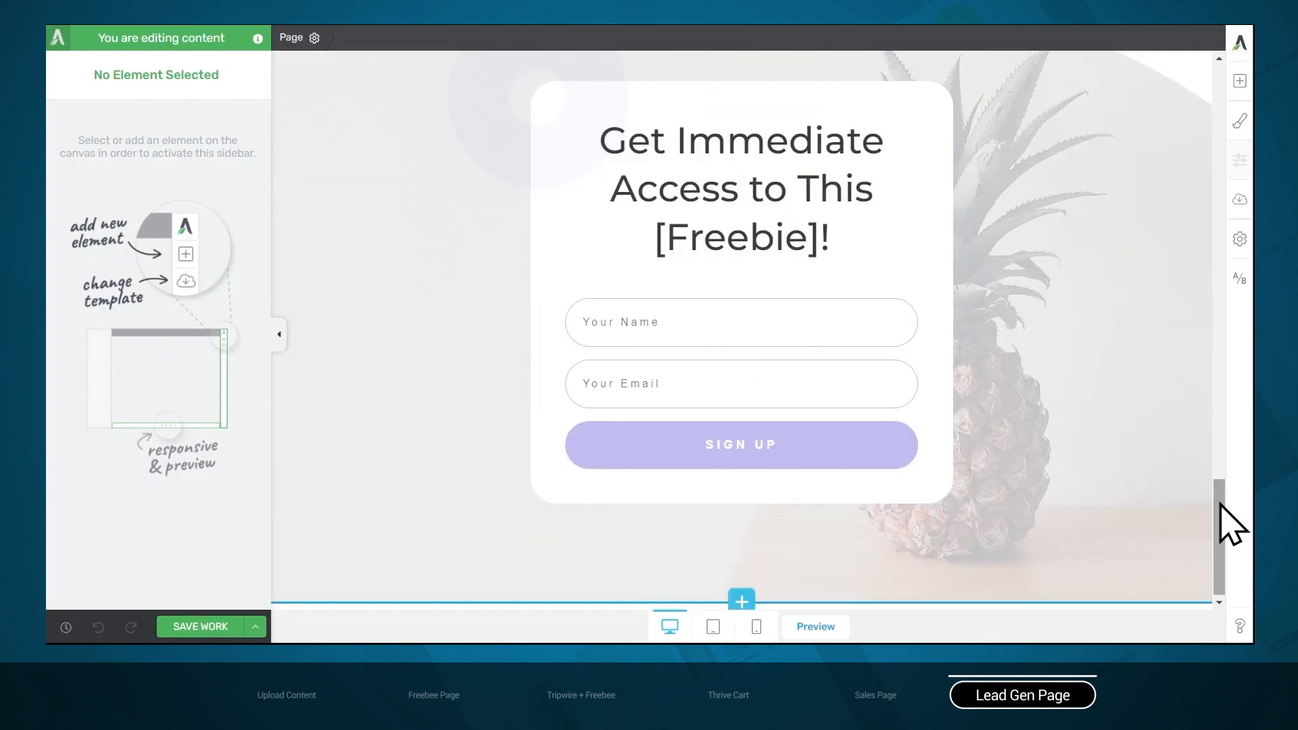
pyautogui.moveTo(1220, 527); pyautogui.dragTo(1210, 54)
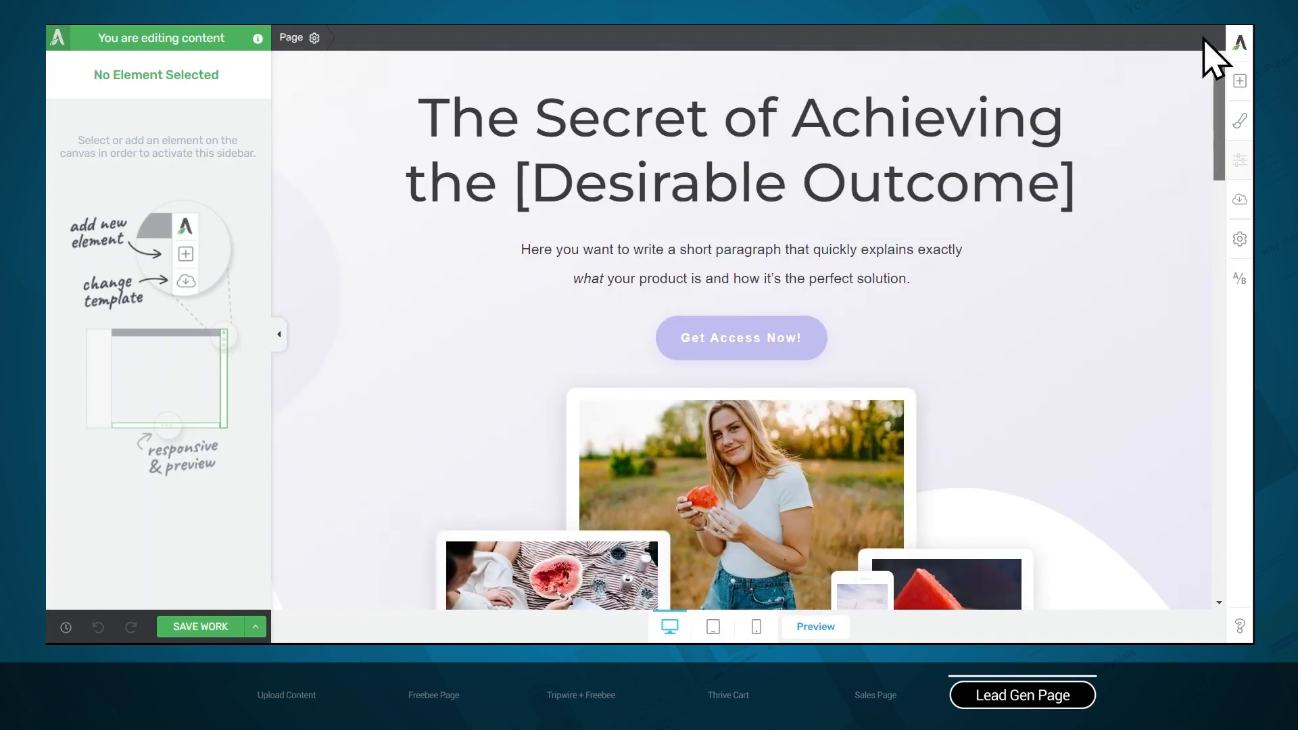
pyautogui.click(759, 338)
pyautogui.click(406, 37)
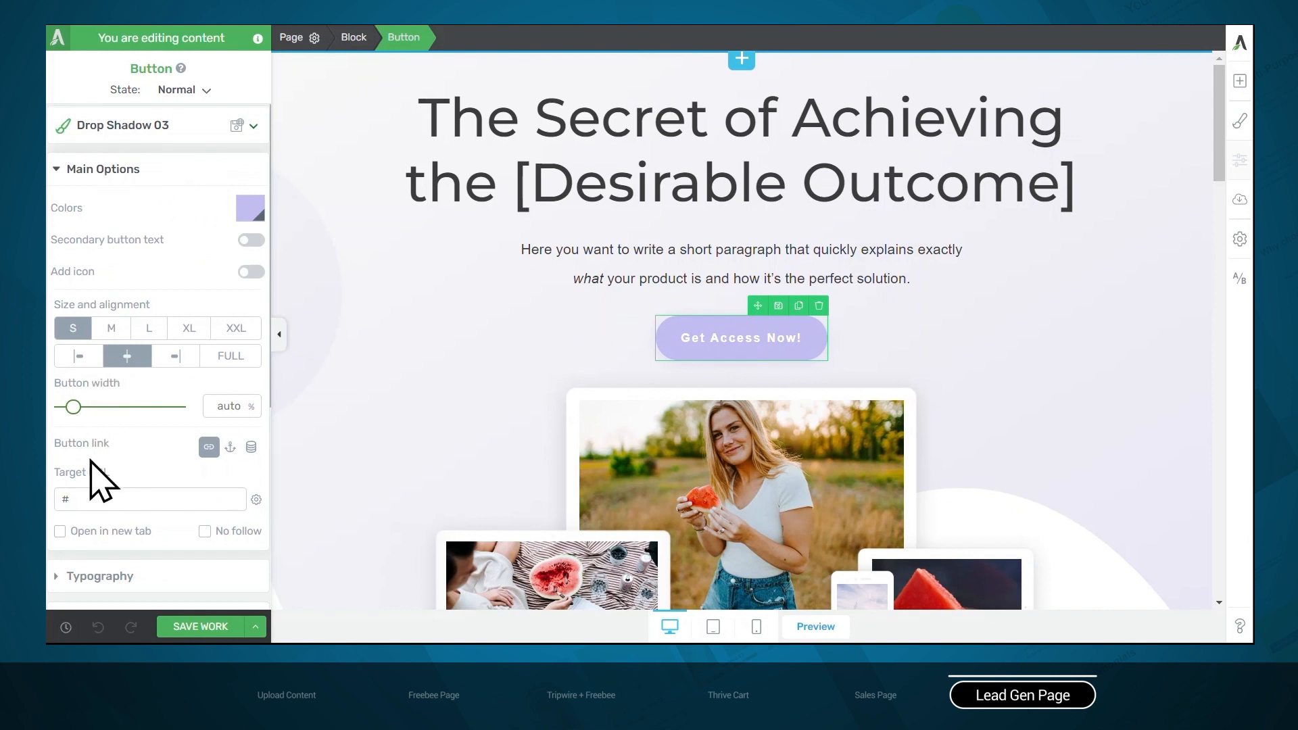
pyautogui.click(231, 447)
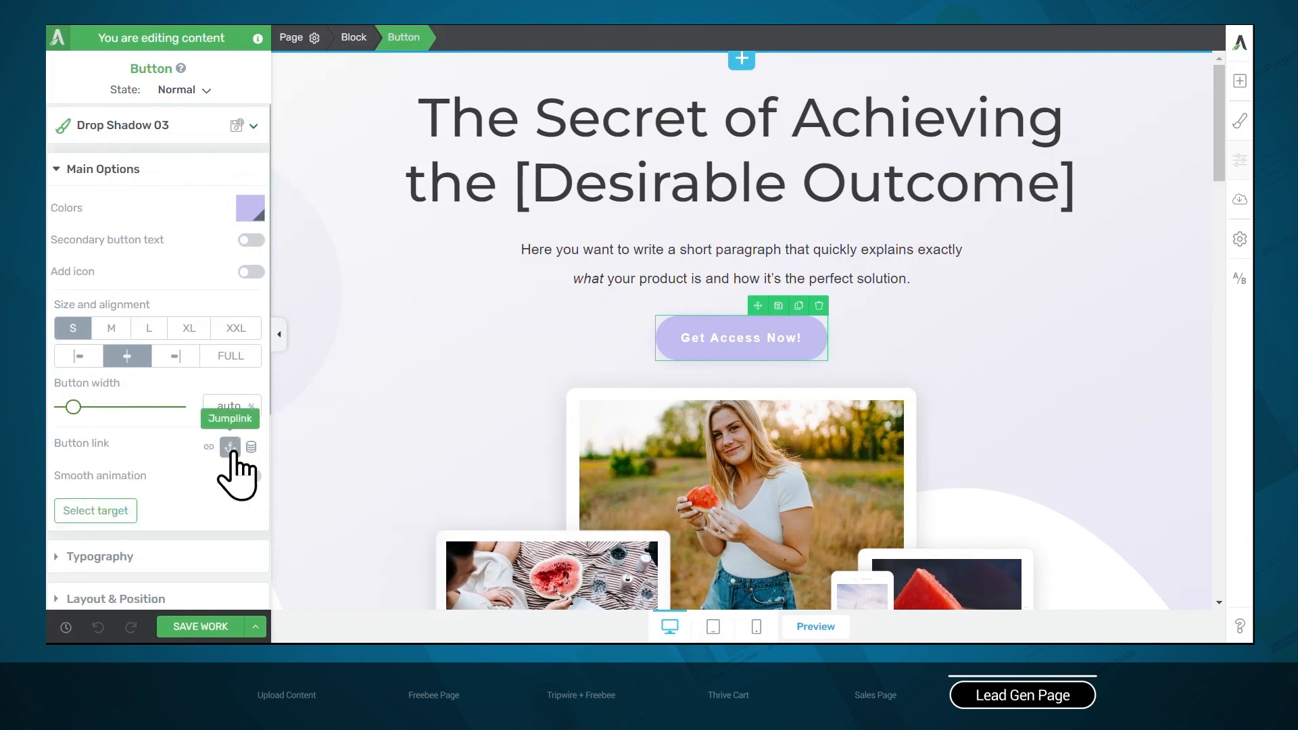
pyautogui.click(98, 512)
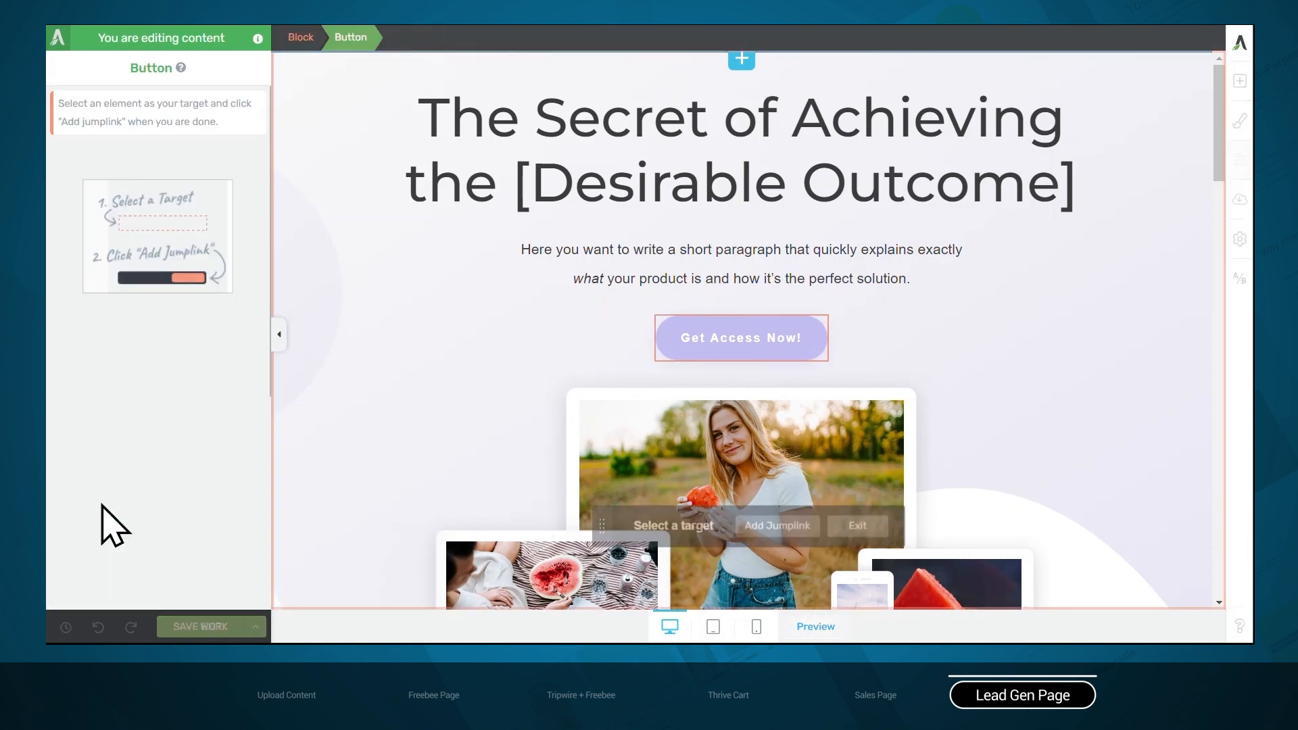
pyautogui.scroll(-20, 507, 473)
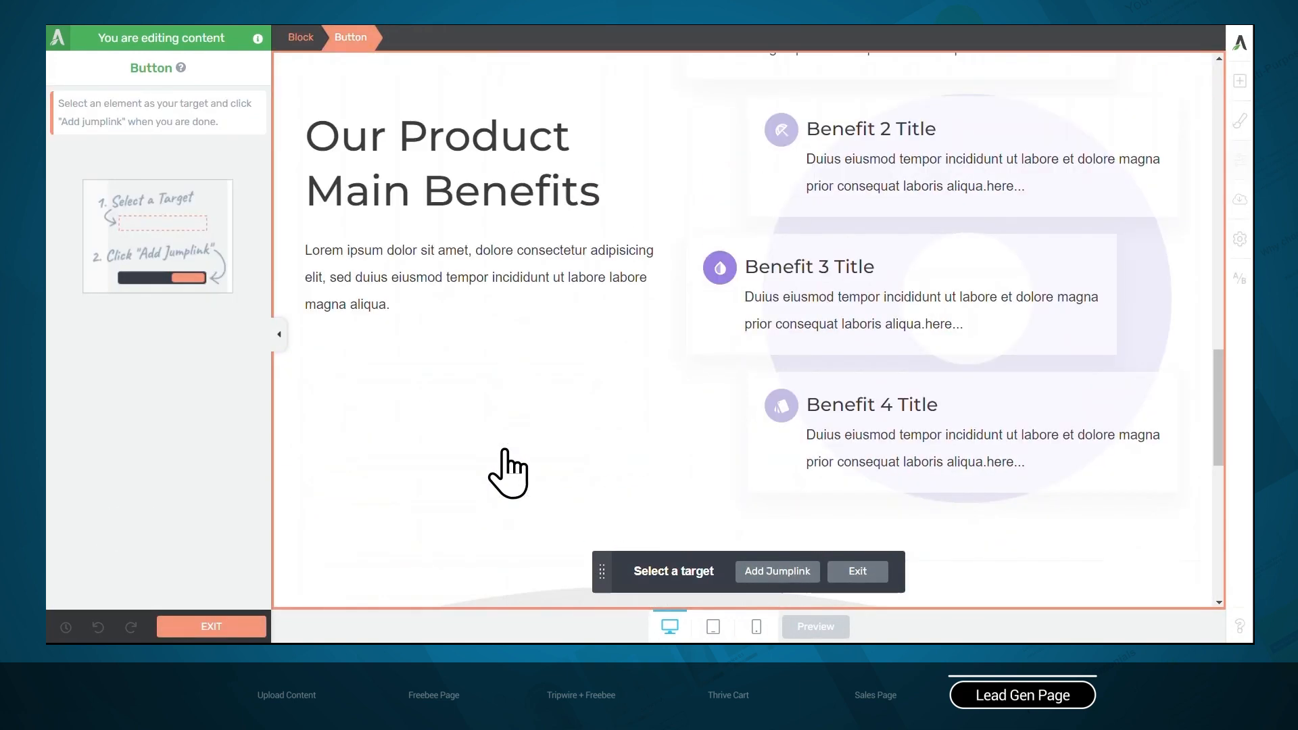
pyautogui.scroll(-1, 507, 473)
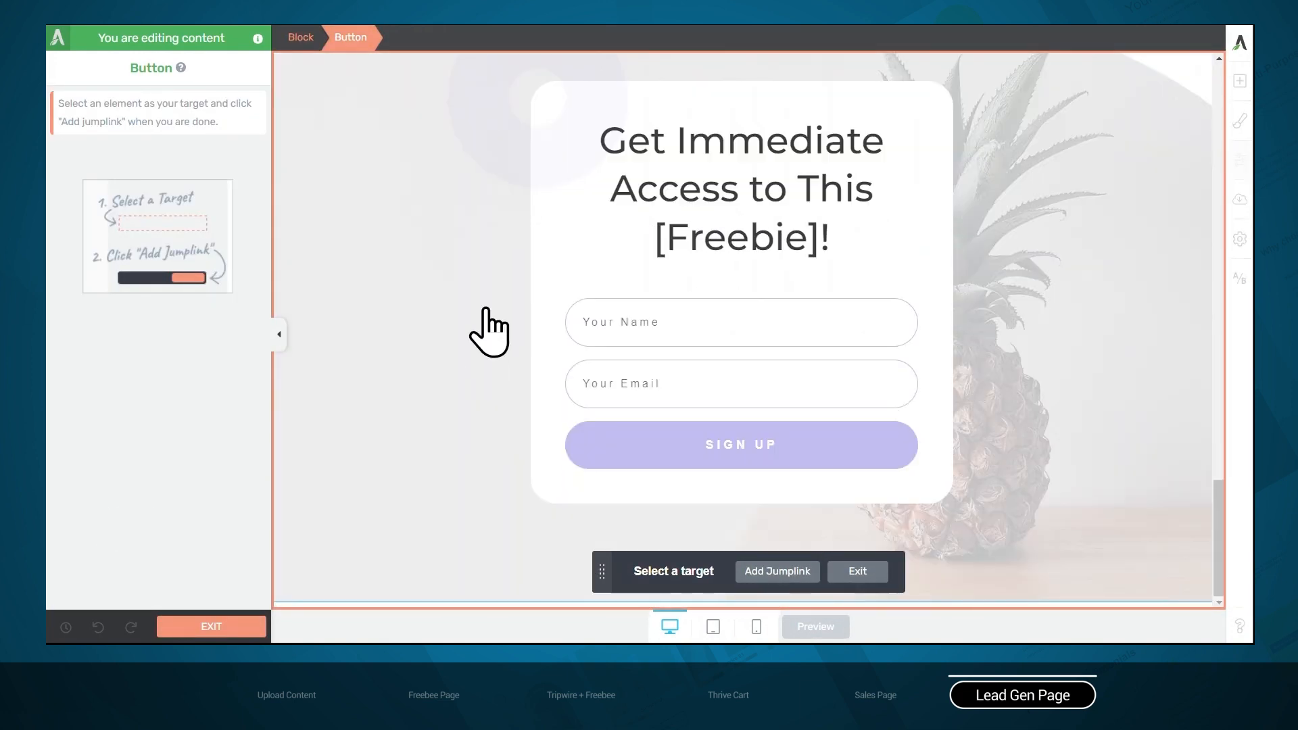
pyautogui.click(660, 103)
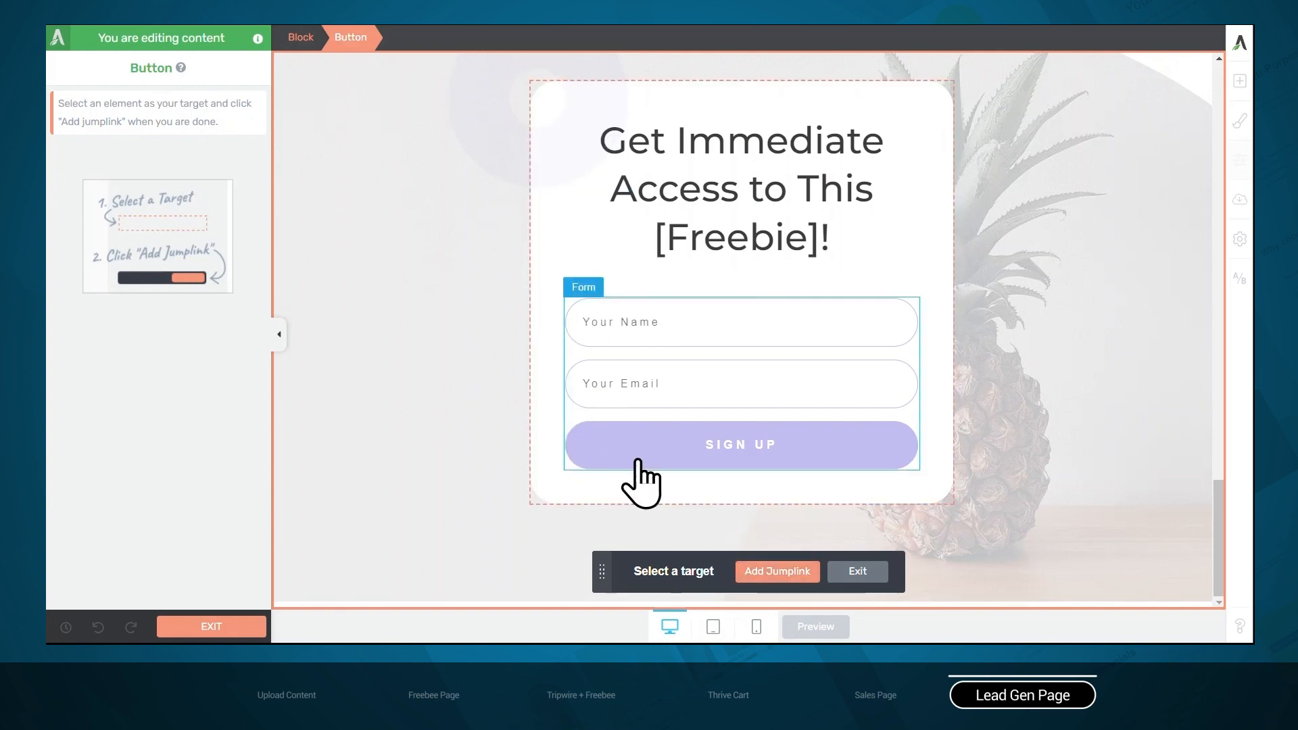
pyautogui.click(778, 572)
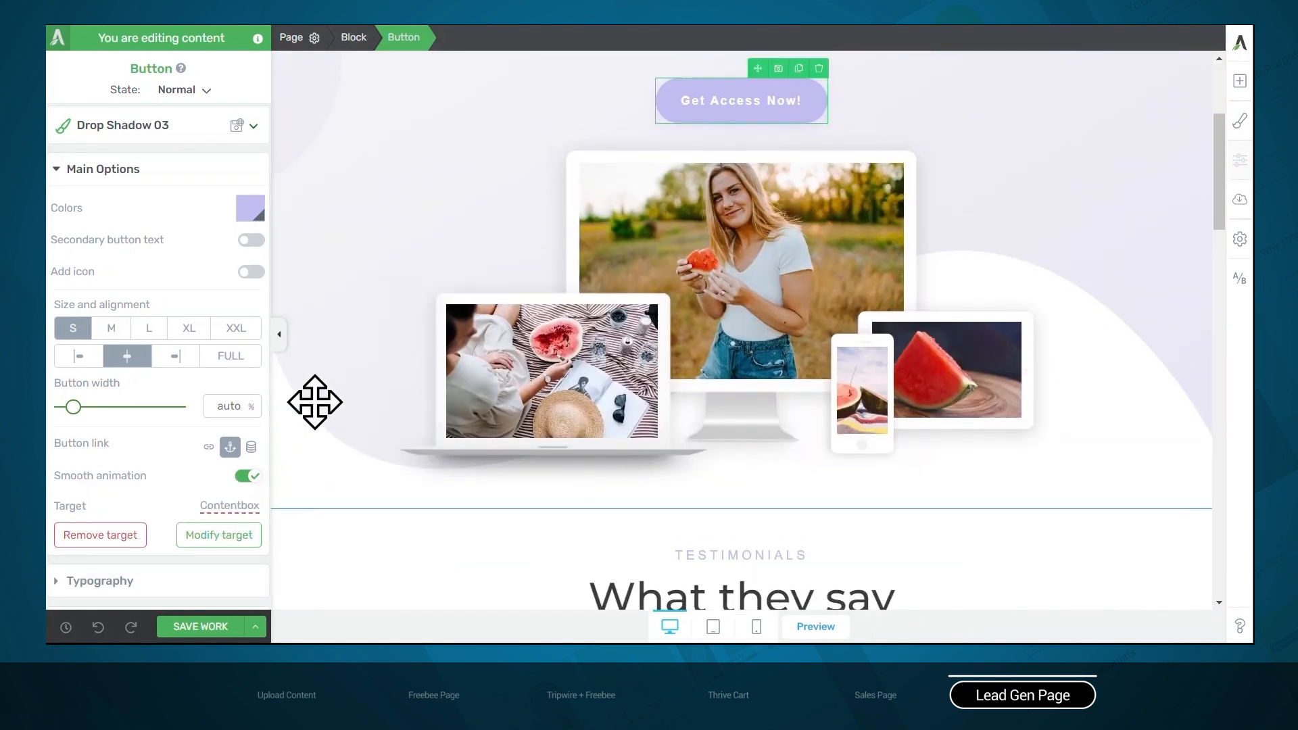
# Add a Mailchimp API connection to the name and email sign-up form inside the "Get Immediate Access" box
pyautogui.scroll(4, 432, 348)
pyautogui.scroll(-14, 432, 348)
pyautogui.scroll(-10, 433, 347)
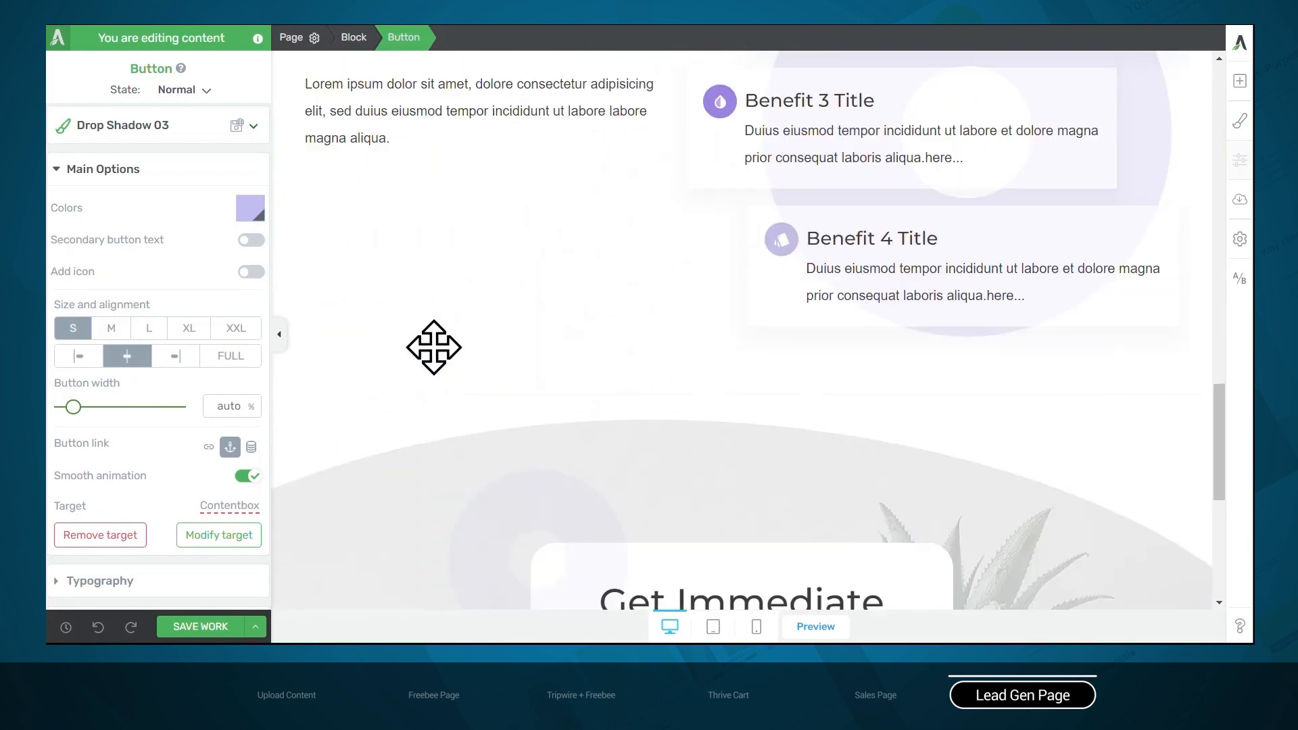
pyautogui.click(669, 346)
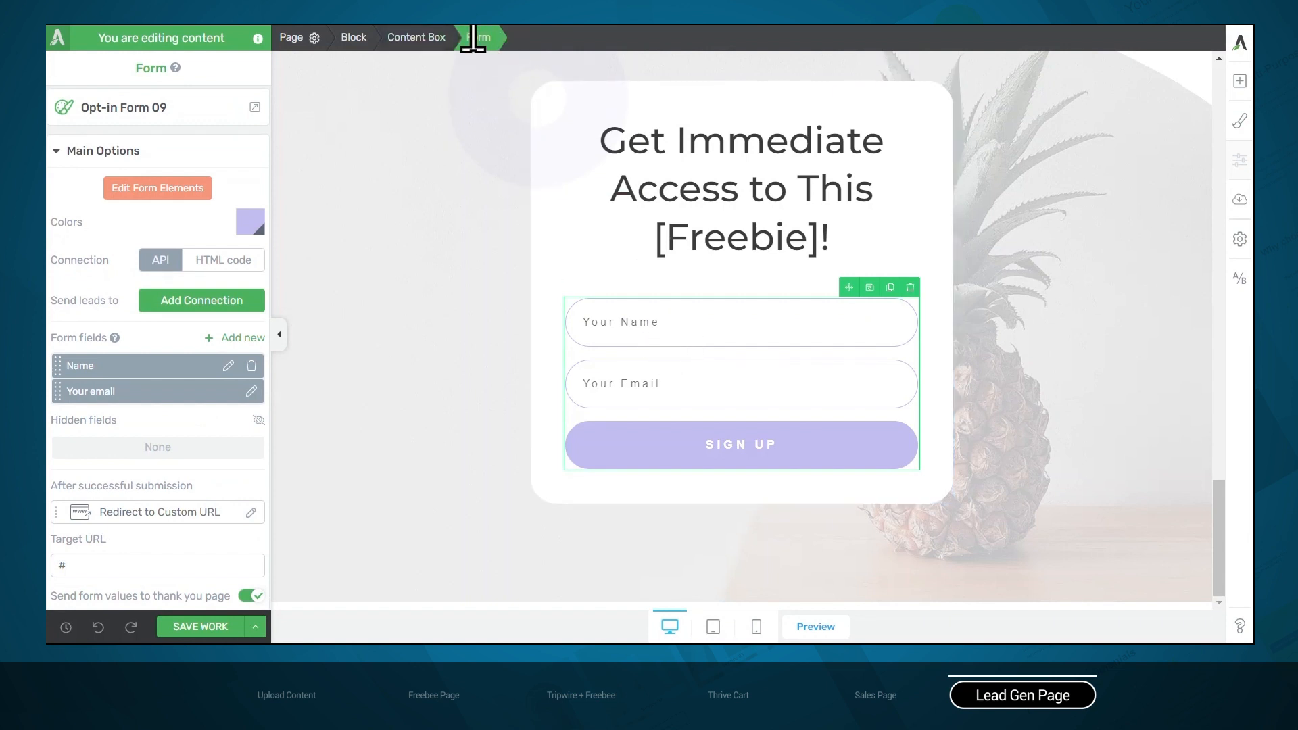
pyautogui.click(195, 299)
pyautogui.click(181, 364)
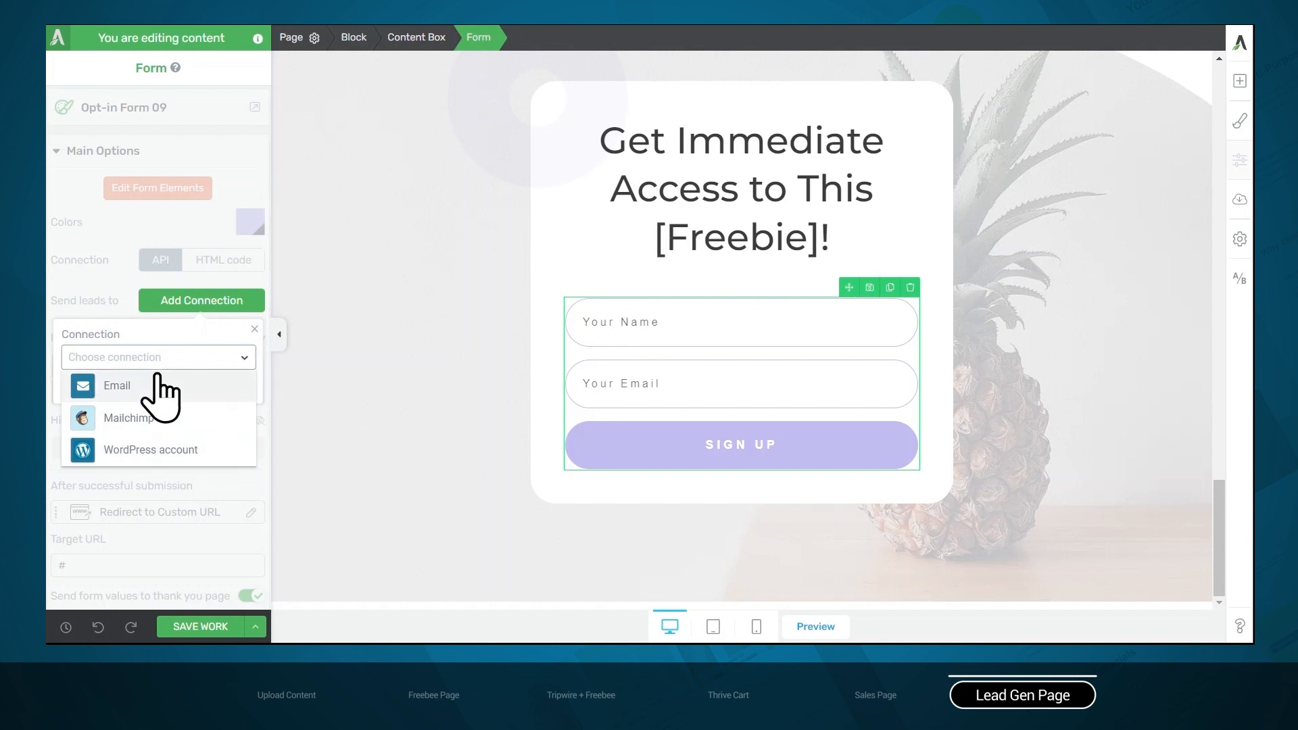
pyautogui.click(154, 419)
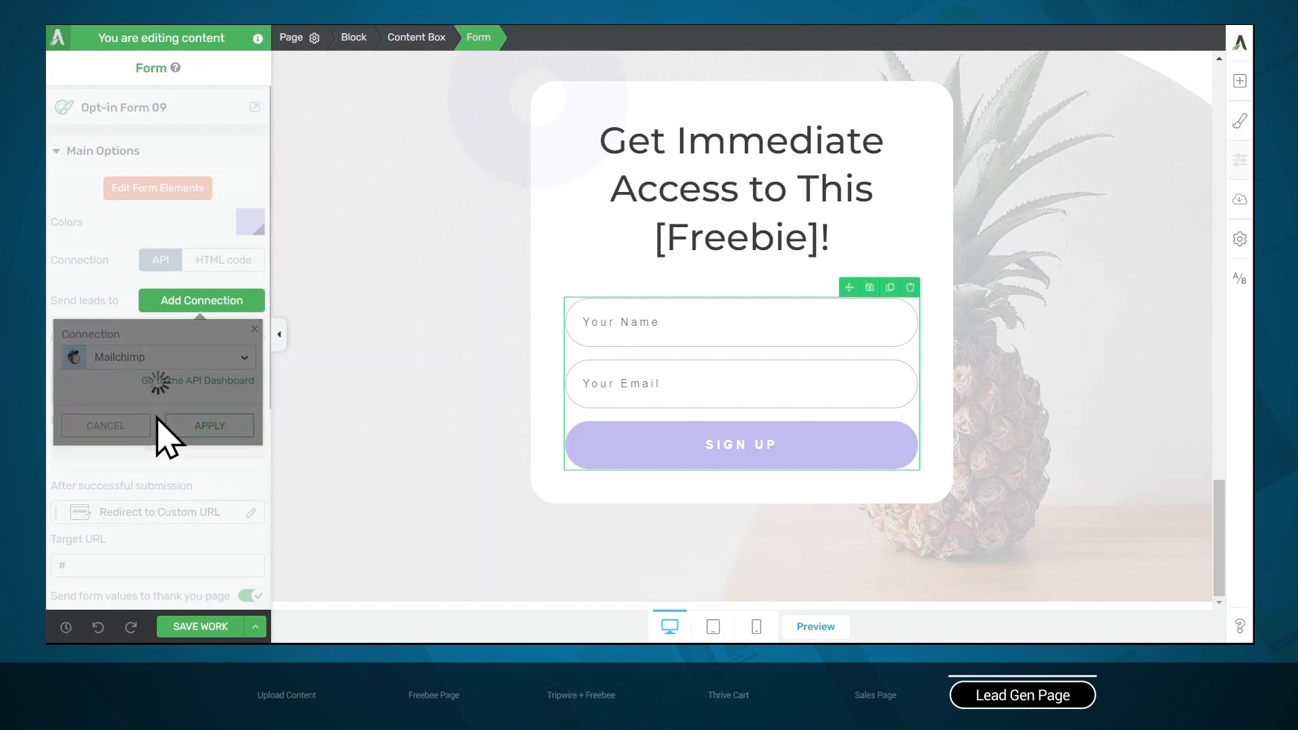
# Configure the Mailchimp connection with the Thrive Themes mailing list, No Group and Single optin
pyautogui.click(186, 318)
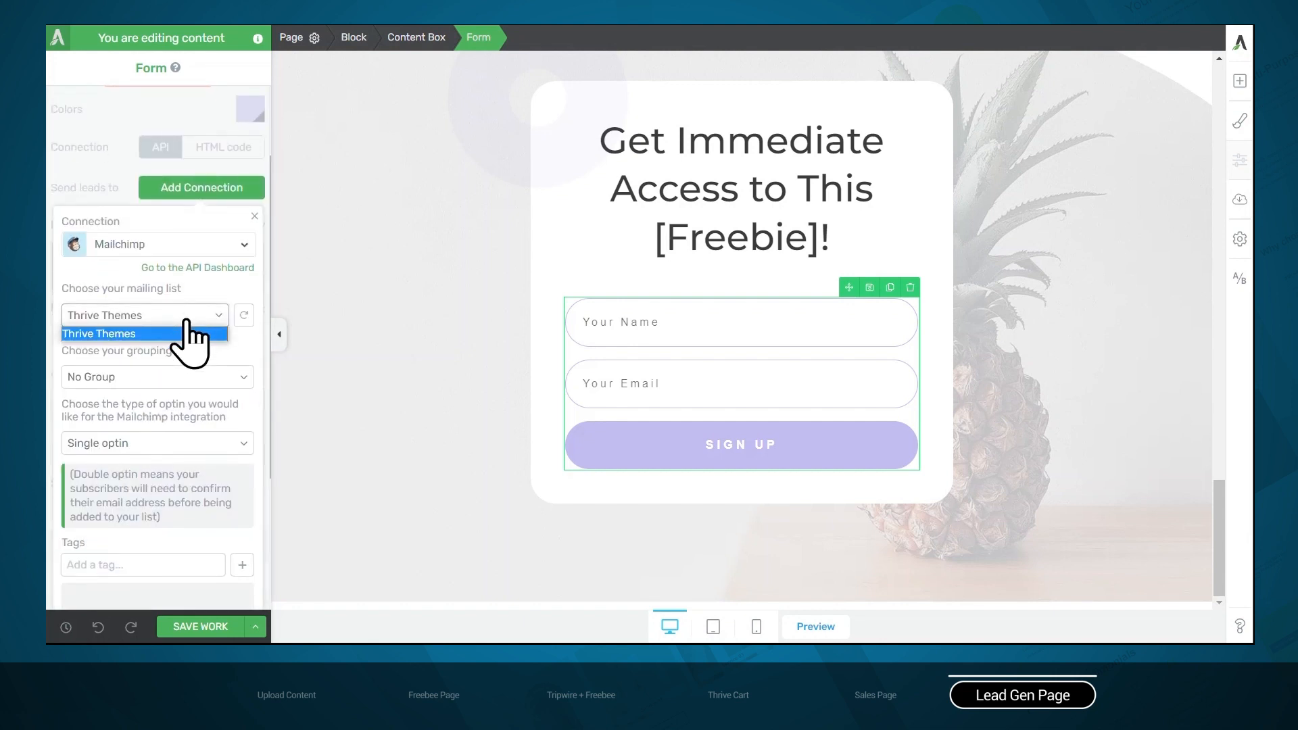
pyautogui.click(193, 335)
pyautogui.click(195, 379)
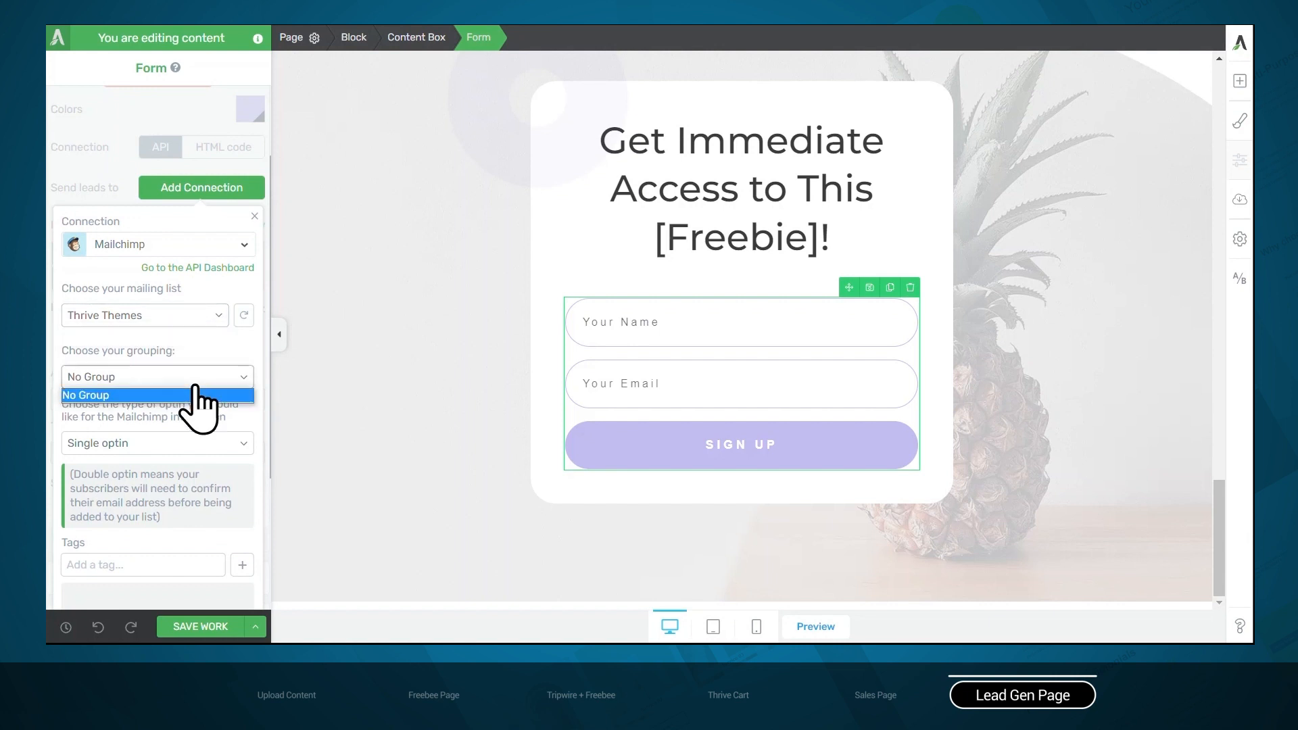
pyautogui.click(195, 394)
pyautogui.click(195, 443)
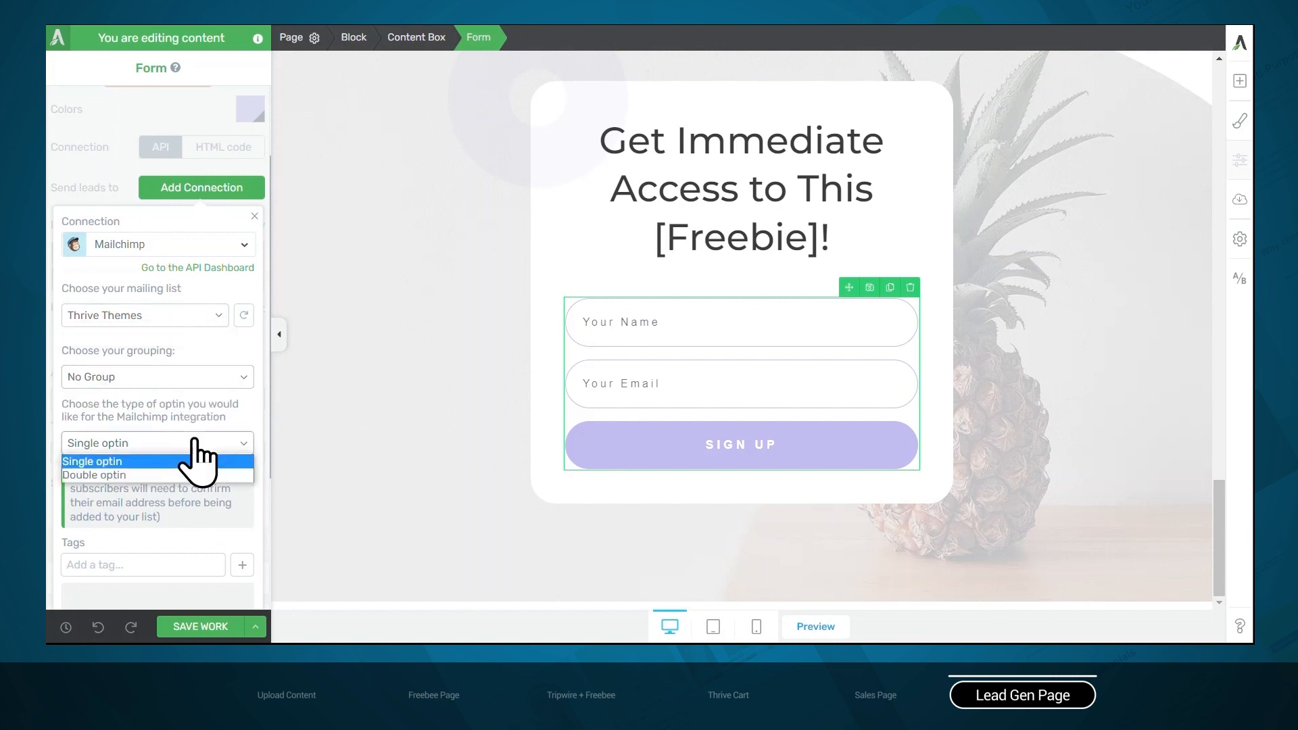
pyautogui.click(125, 462)
# Add the tag "instagram guide" to the Mailchimp connection and apply it to the form
pyautogui.scroll(-3, 146, 440)
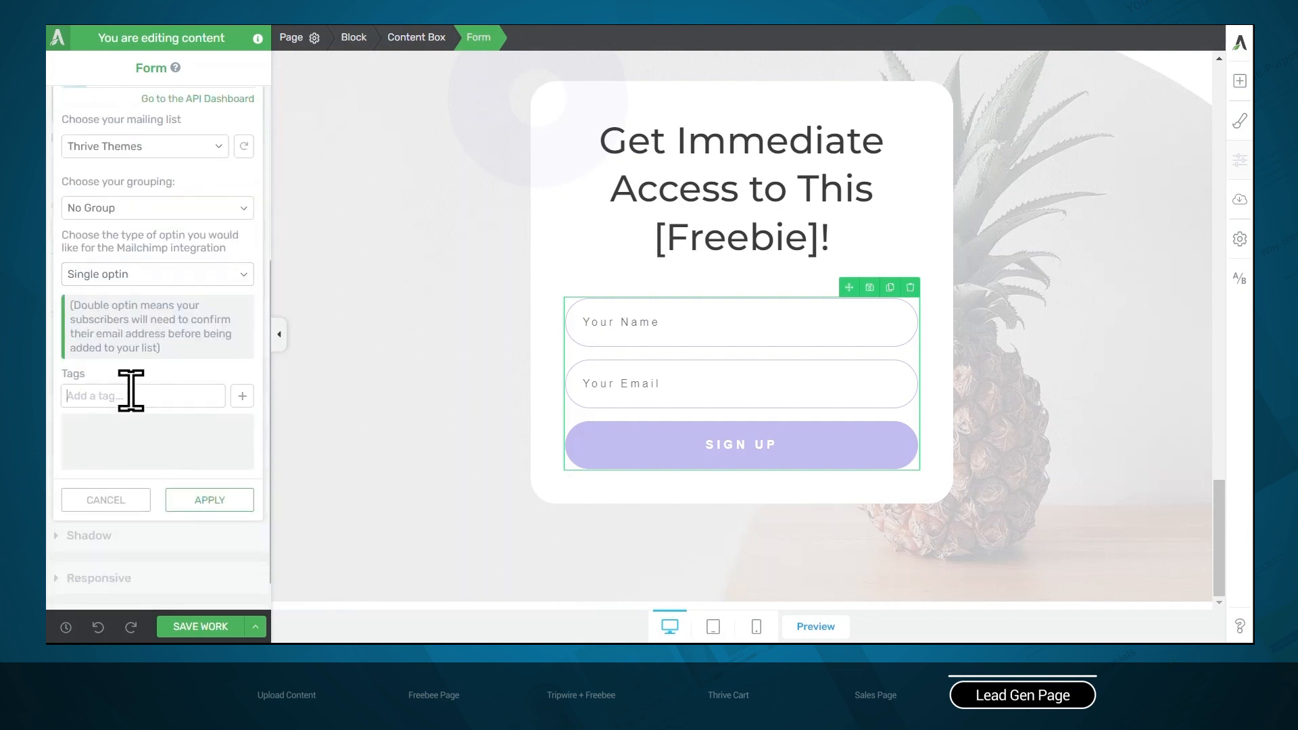
pyautogui.write('instagram guide')
pyautogui.click(242, 398)
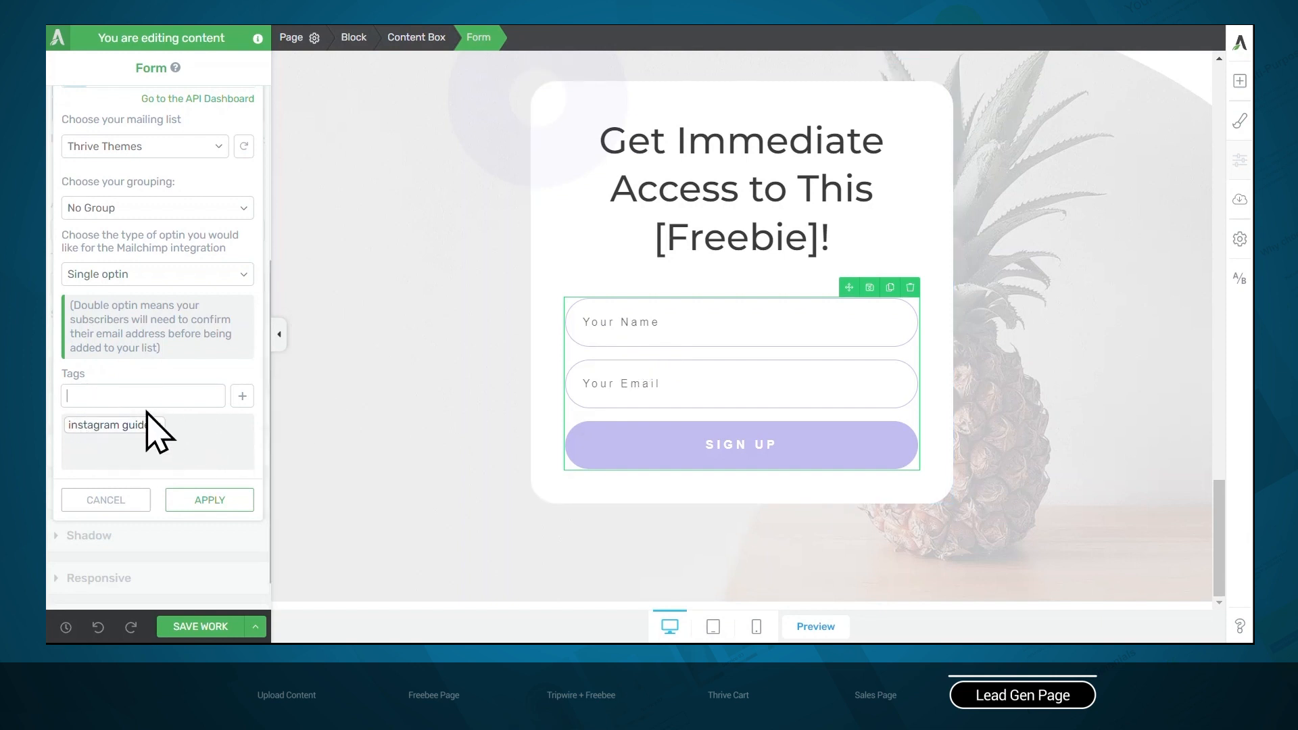
pyautogui.click(185, 501)
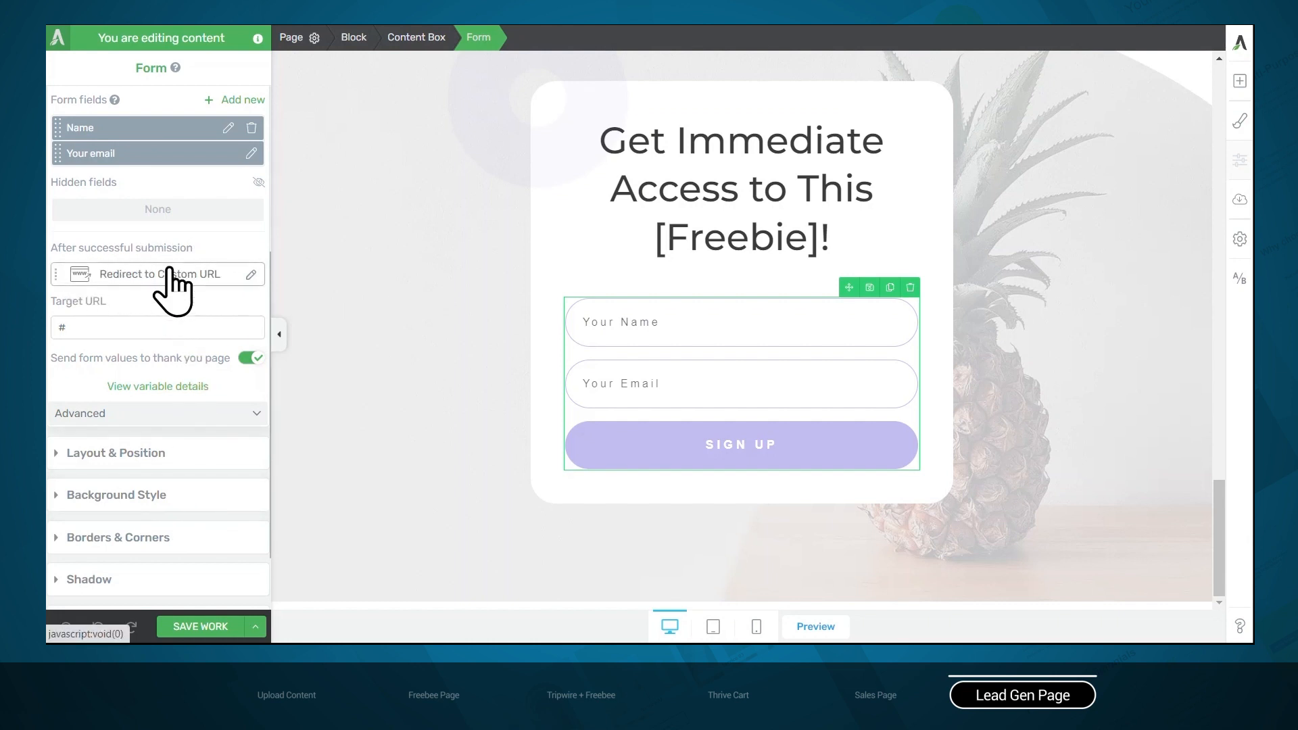
# Set the form to redirect to a custom URL after successful submission, targeting the Tripwire Sales Page
pyautogui.click(169, 274)
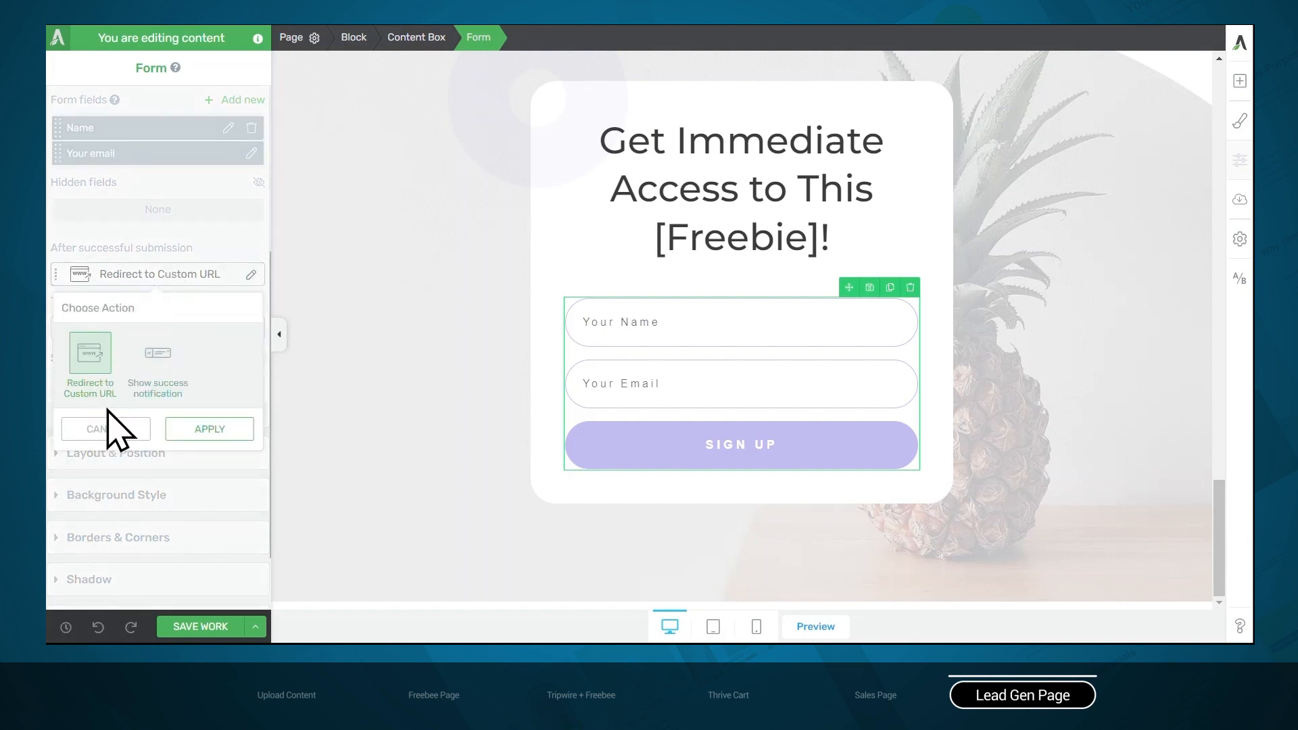
pyautogui.click(209, 436)
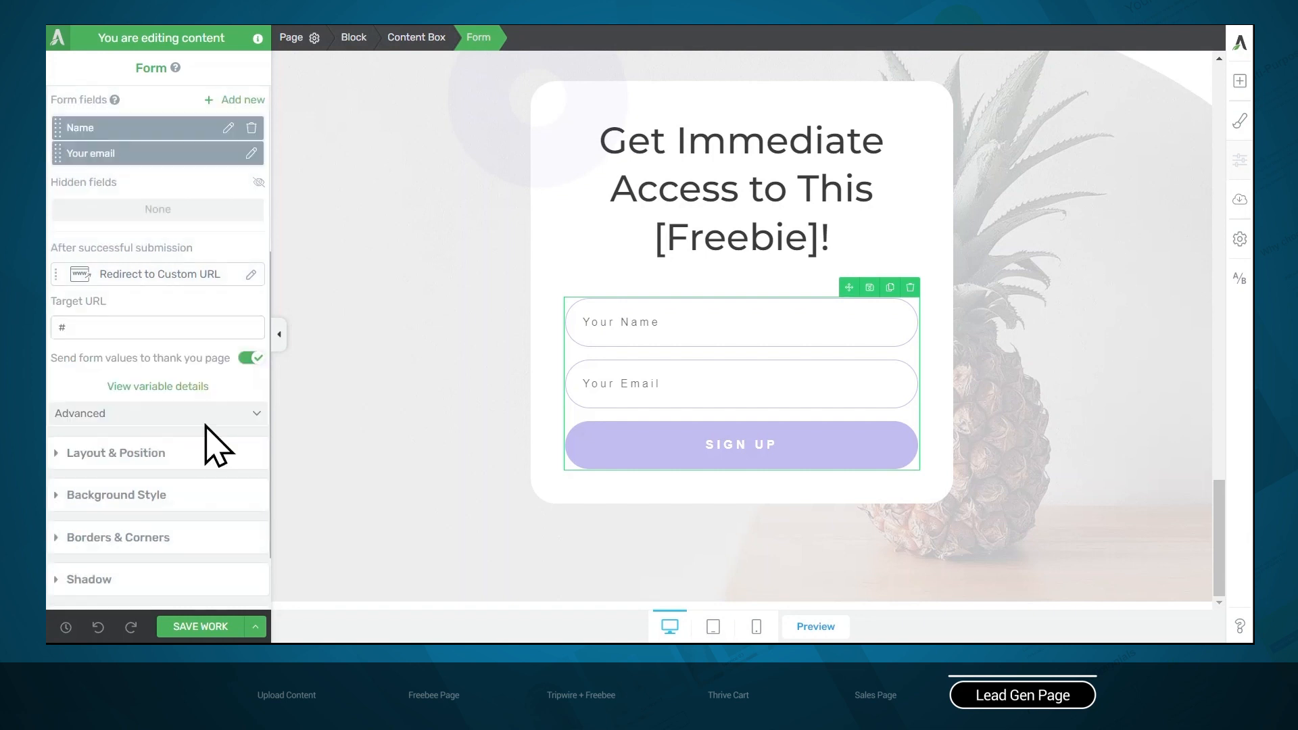
pyautogui.doubleClick(120, 332)
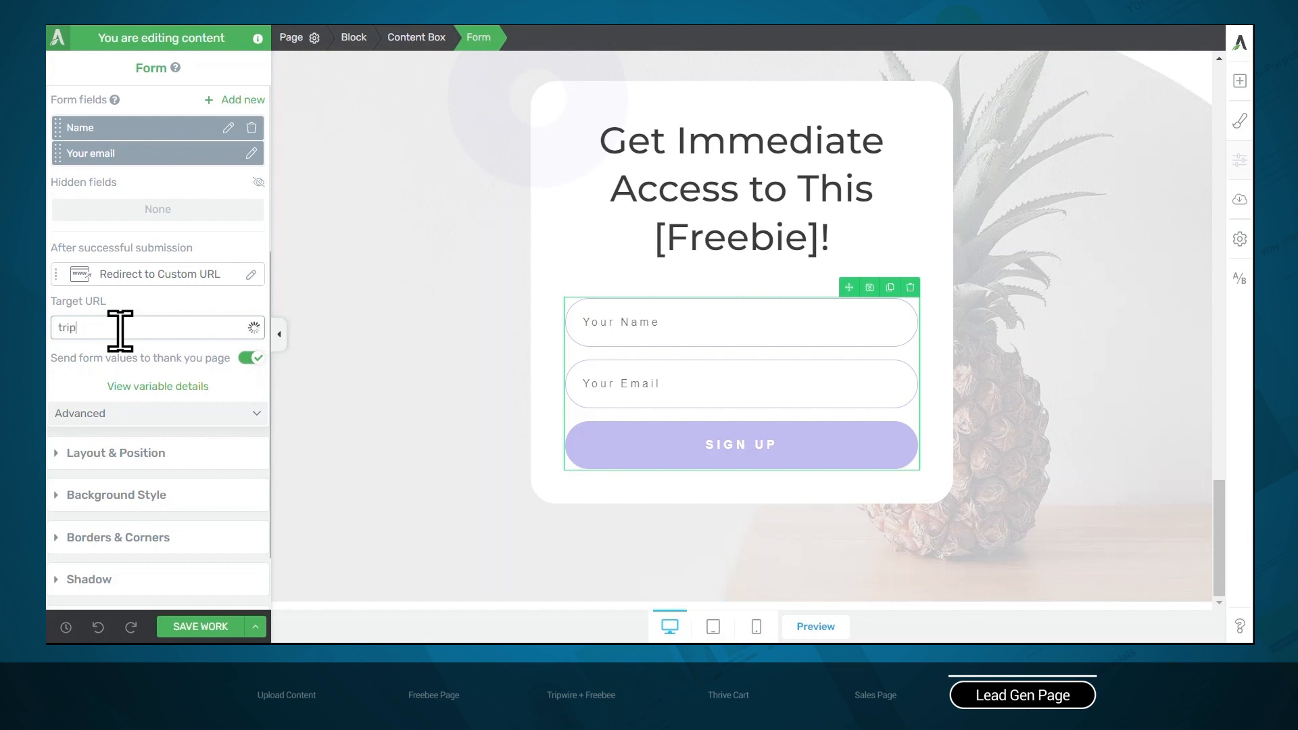
pyautogui.write('tripwire sales')
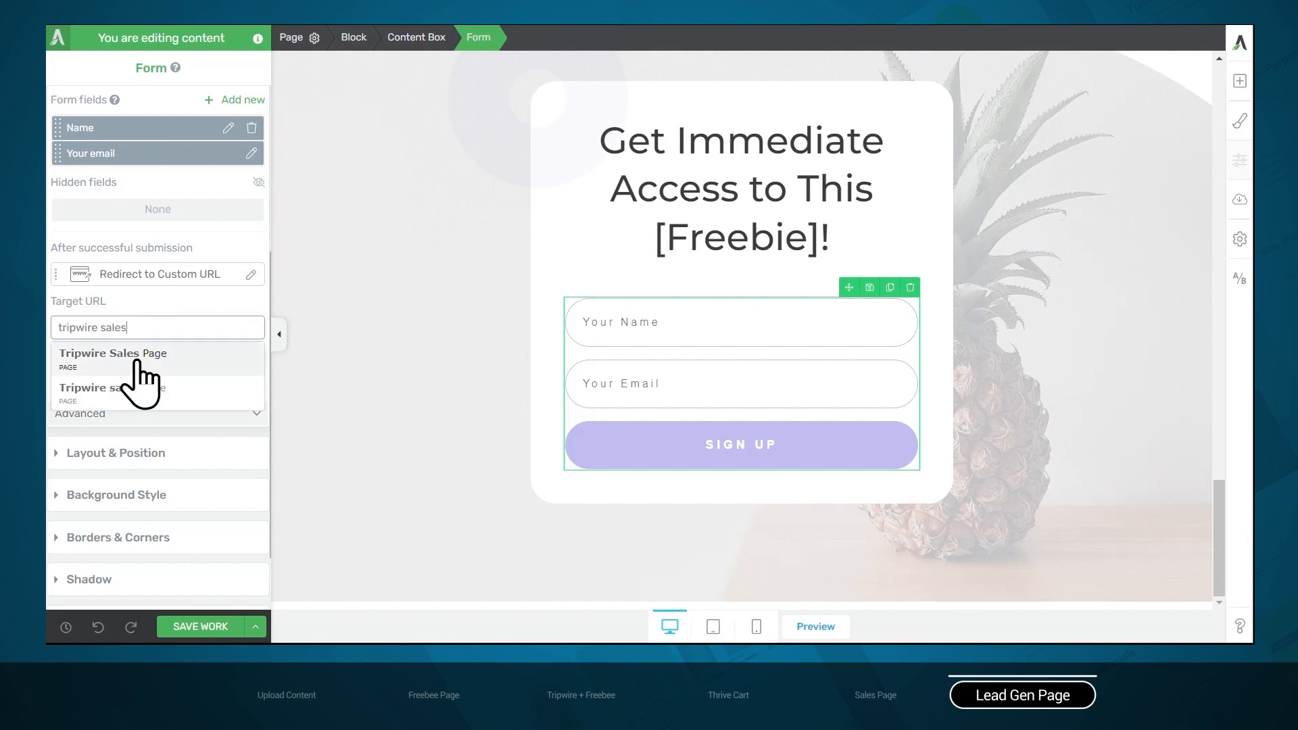
pyautogui.click(131, 362)
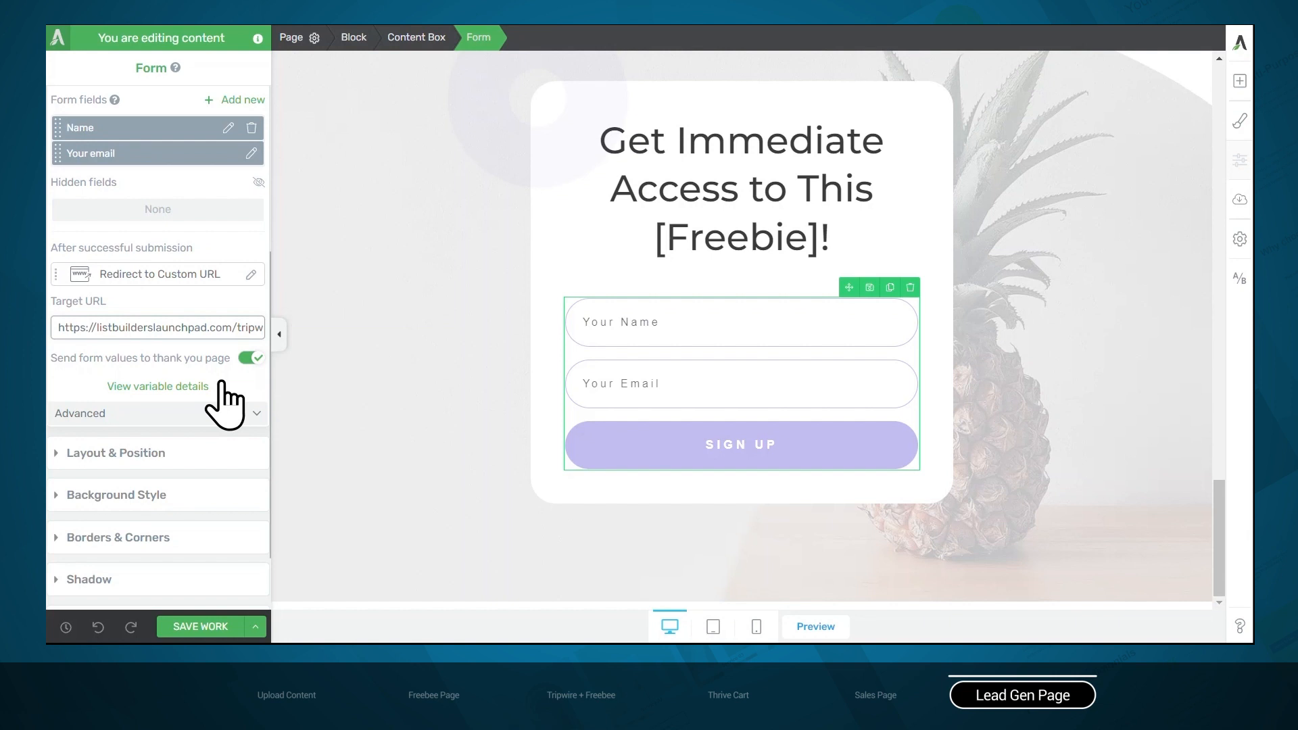